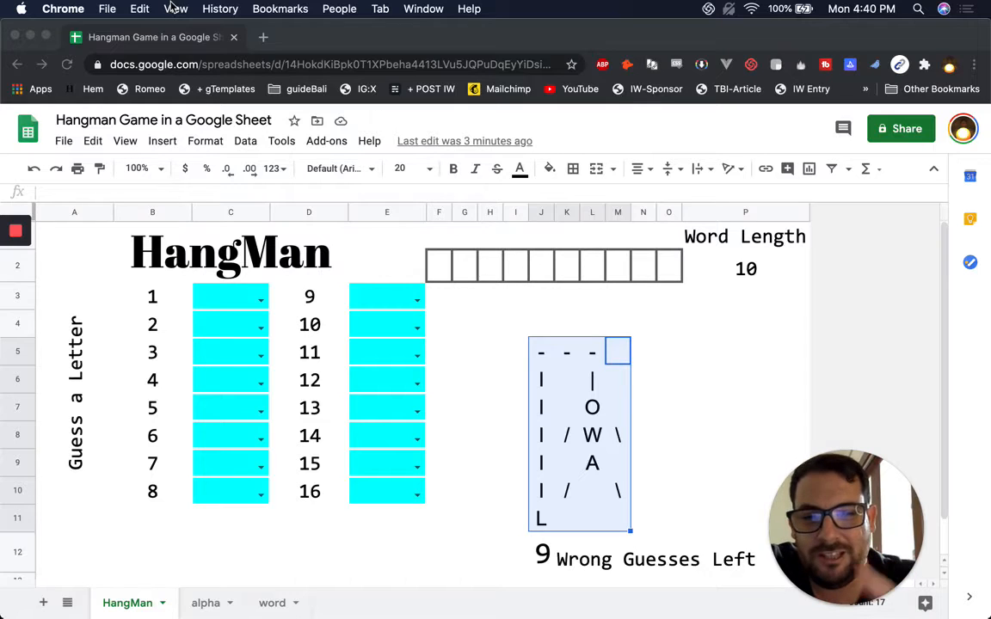
{"action": "left_click", "coordinate": [469, 381]}
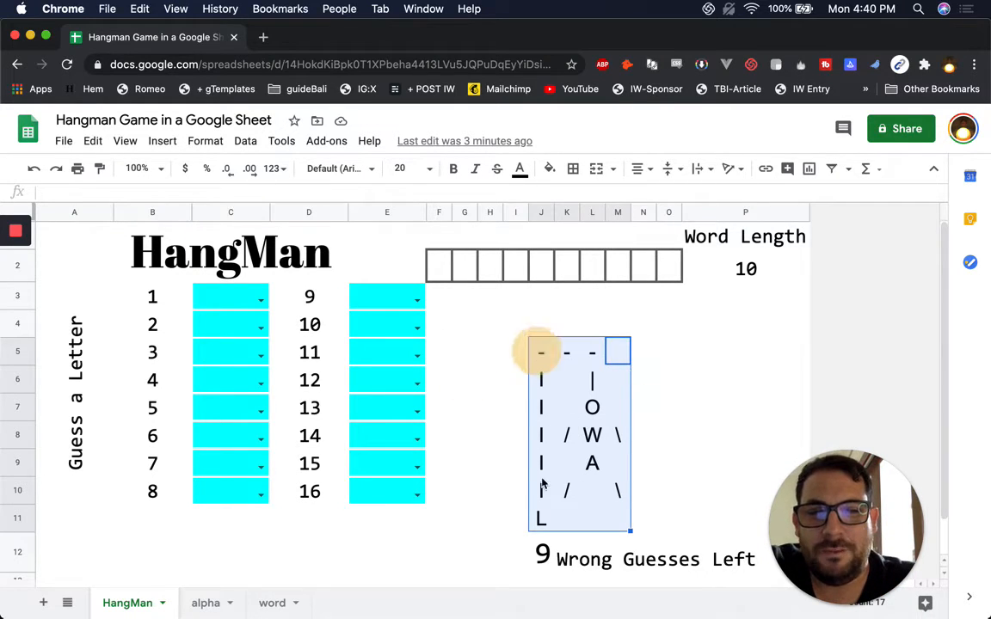
{"action": "left_click", "coordinate": [516, 411]}
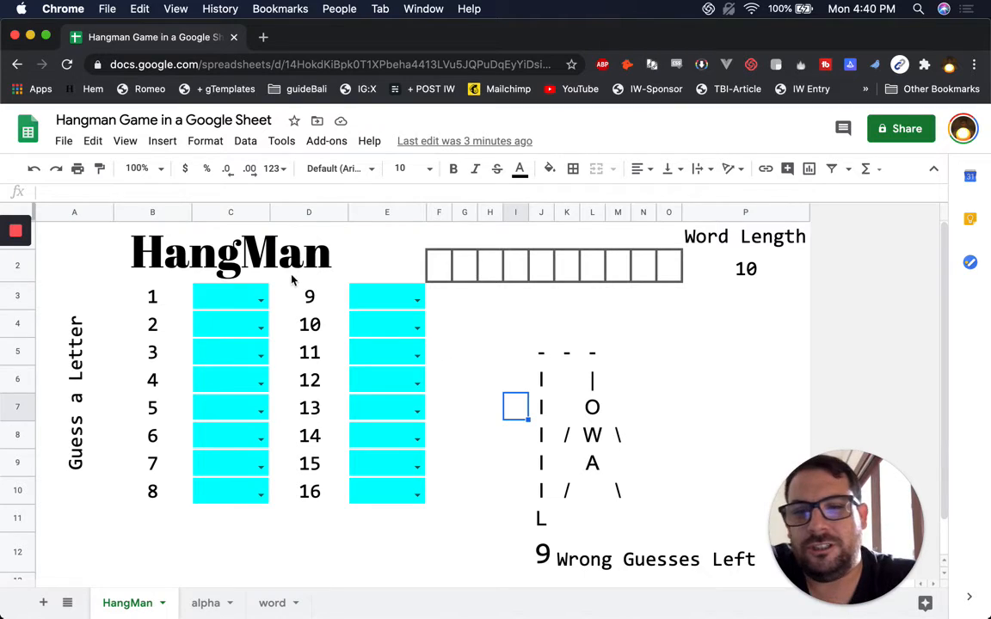
{"action": "left_click_drag", "start_coordinate": [438, 273], "coordinate": [668, 274]}
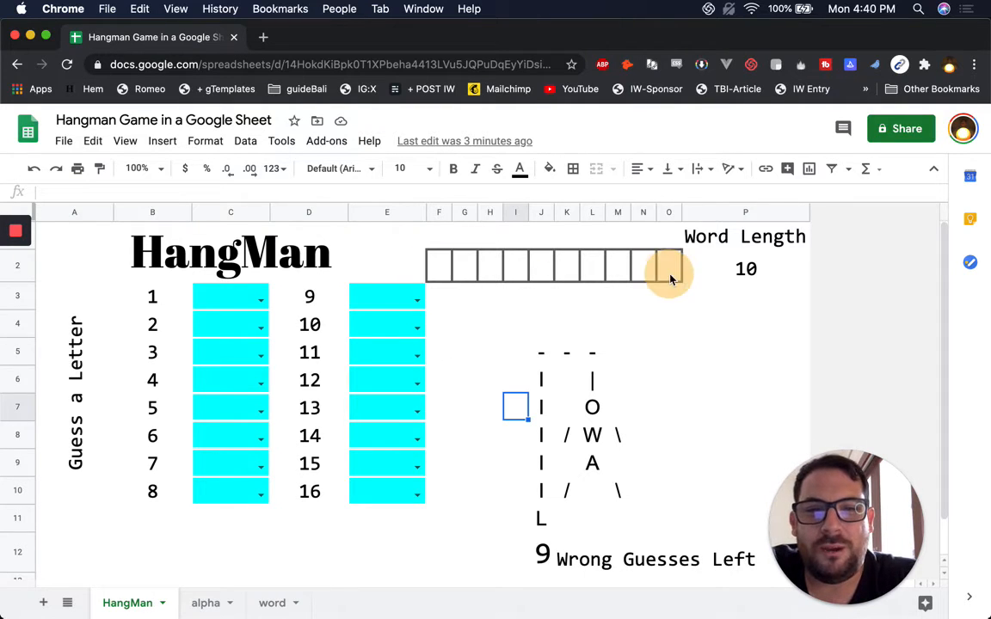
{"action": "left_click", "coordinate": [755, 272]}
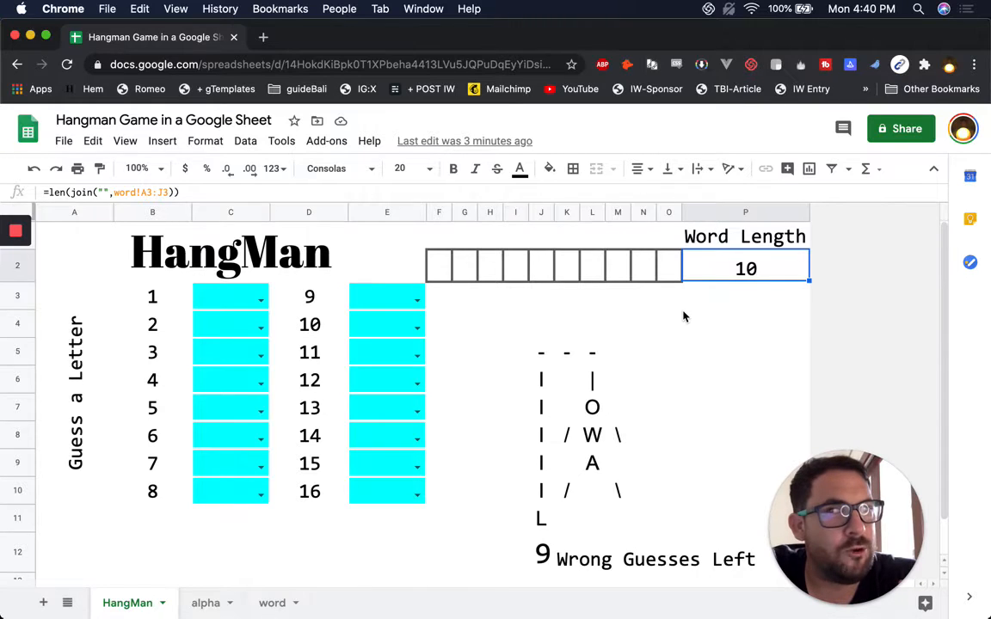
- Enter A as guess 1 and check the formula behind the wrong-guesses counter
{"action": "left_click", "coordinate": [244, 304]}
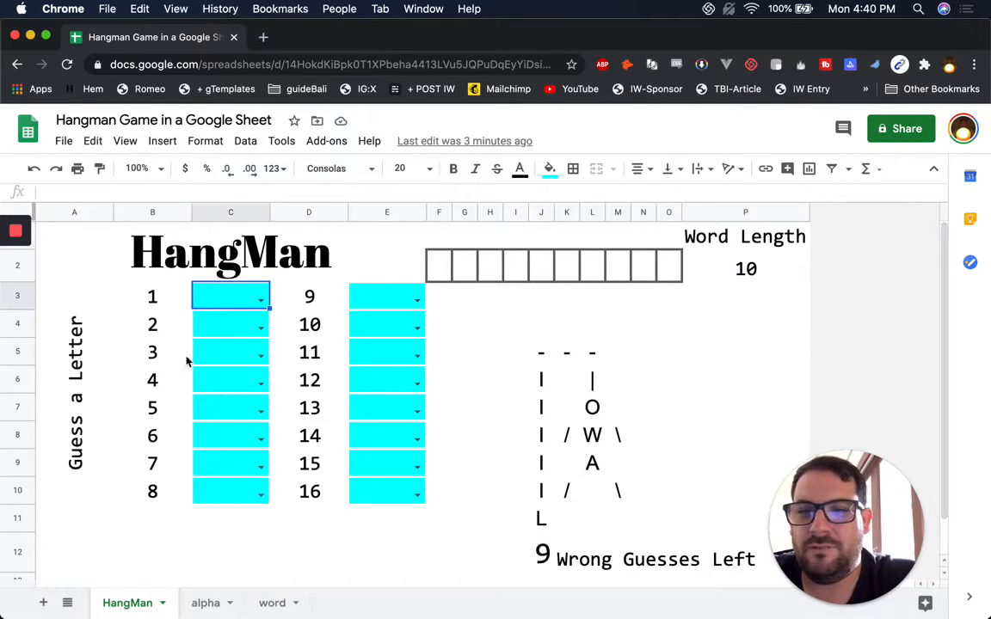
{"action": "type", "text": "A"}
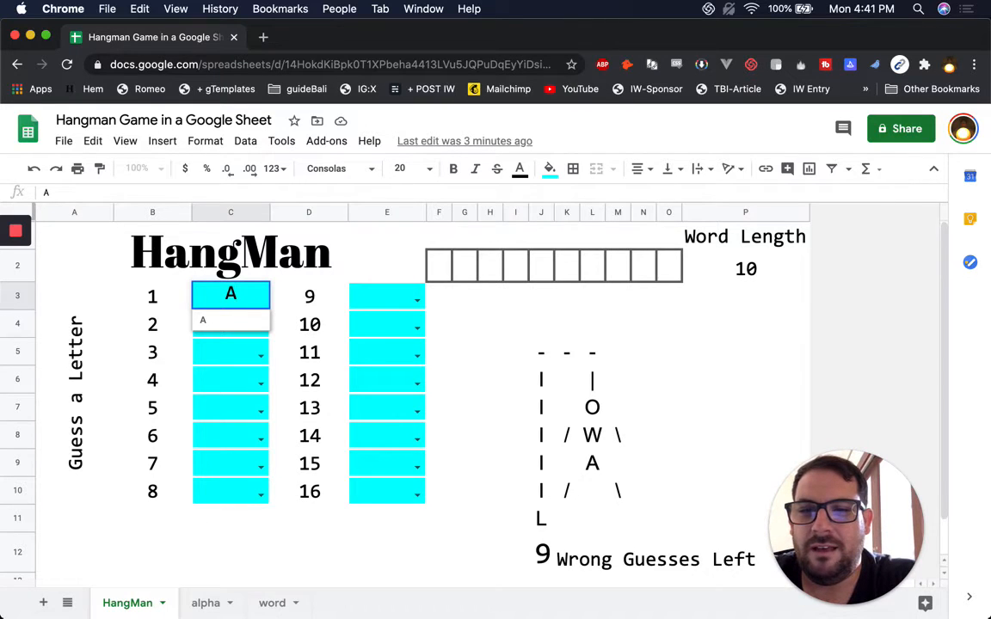
{"action": "key", "text": "Return"}
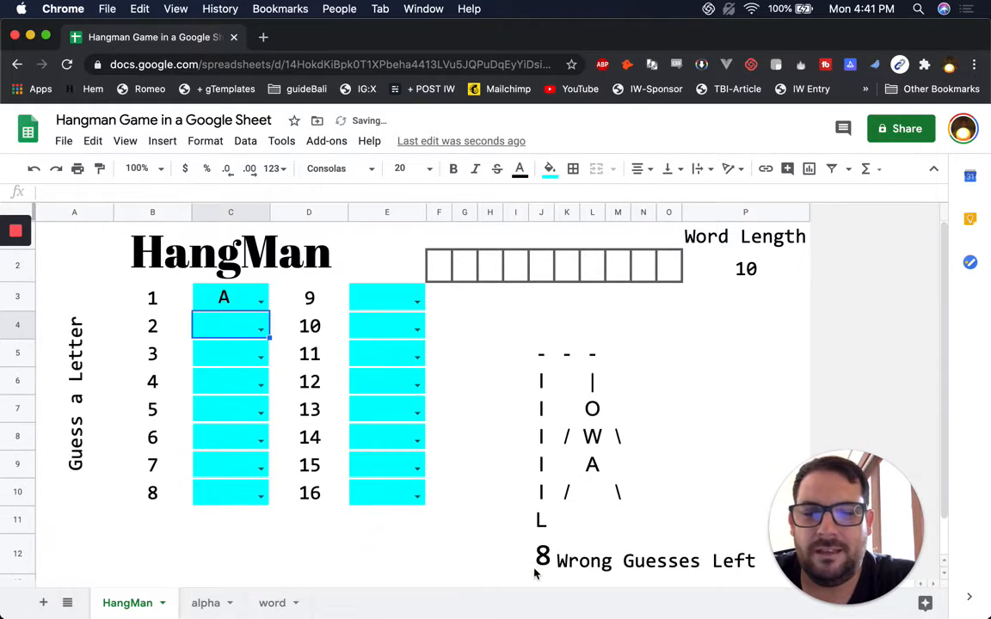
{"action": "left_click", "coordinate": [529, 558]}
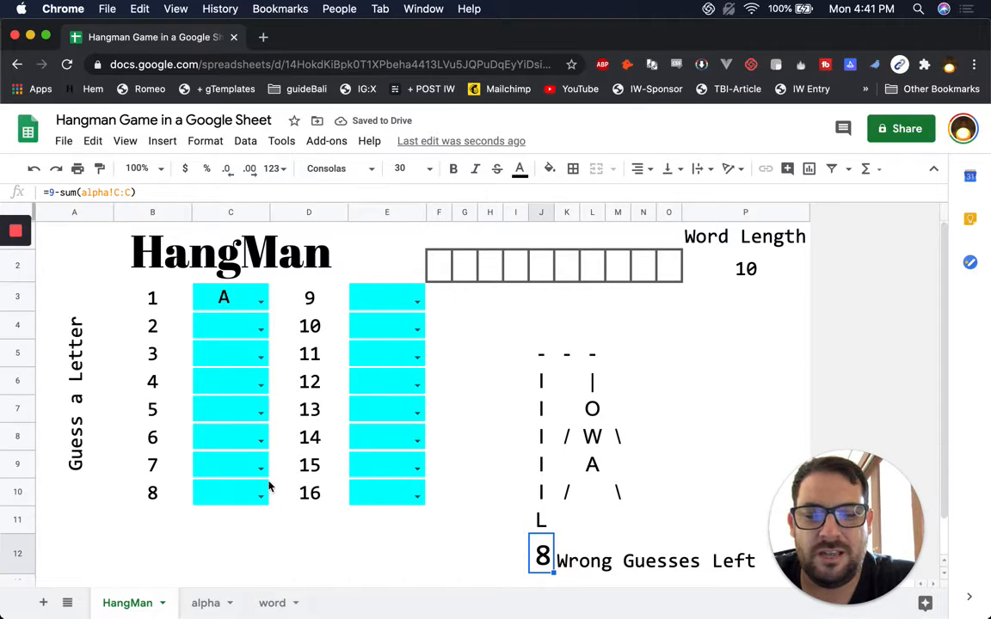
- Enter the letters B, C and D as guesses 2 to 4
{"action": "left_click", "coordinate": [261, 414]}
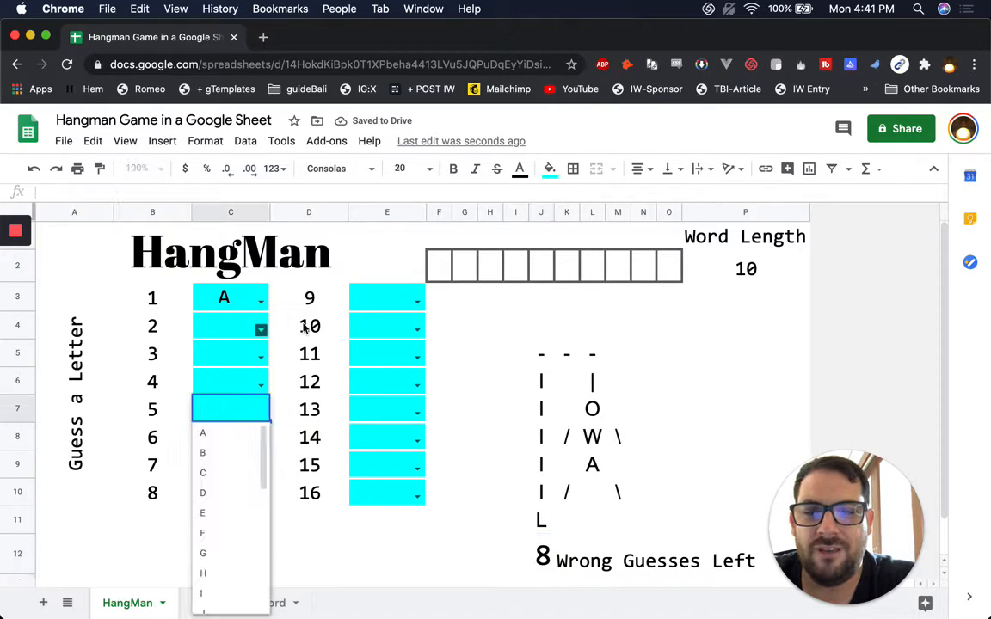
{"action": "left_click", "coordinate": [236, 329]}
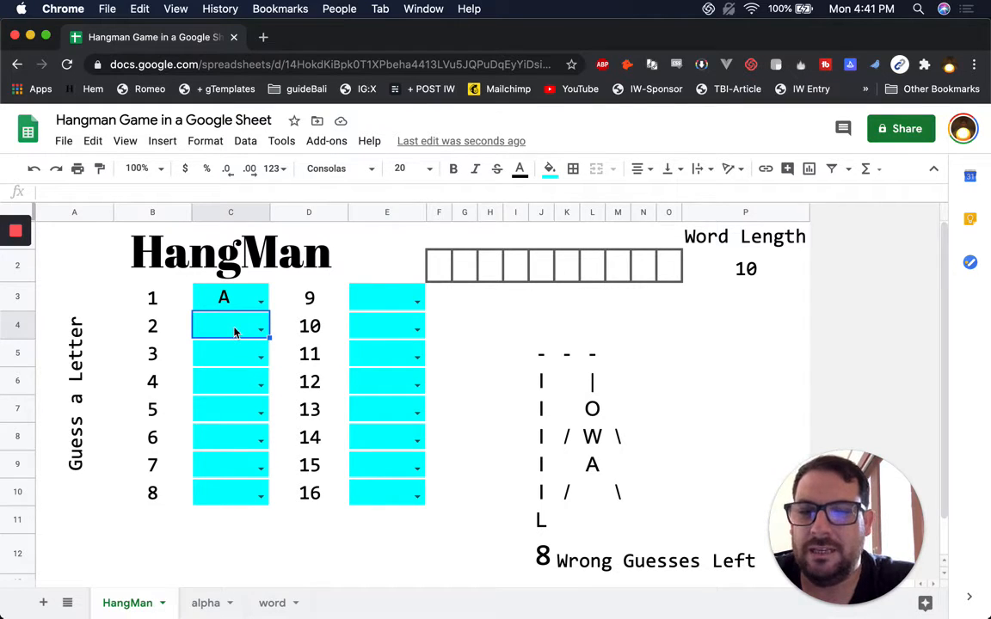
{"action": "type", "text": "B"}
{"action": "key", "text": "Return"}
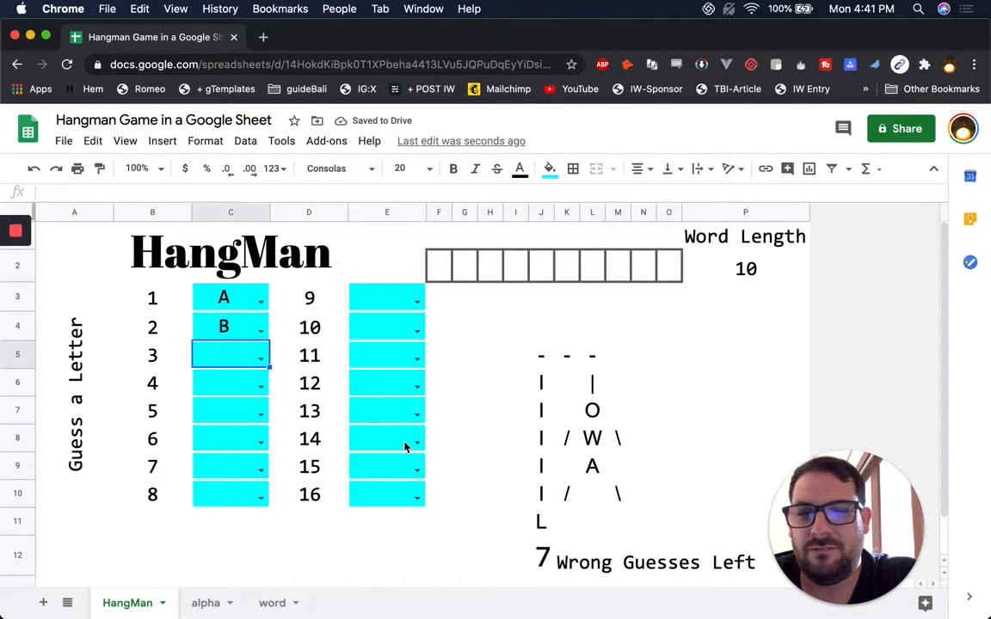
{"action": "type", "text": "C"}
{"action": "key", "text": "Return"}
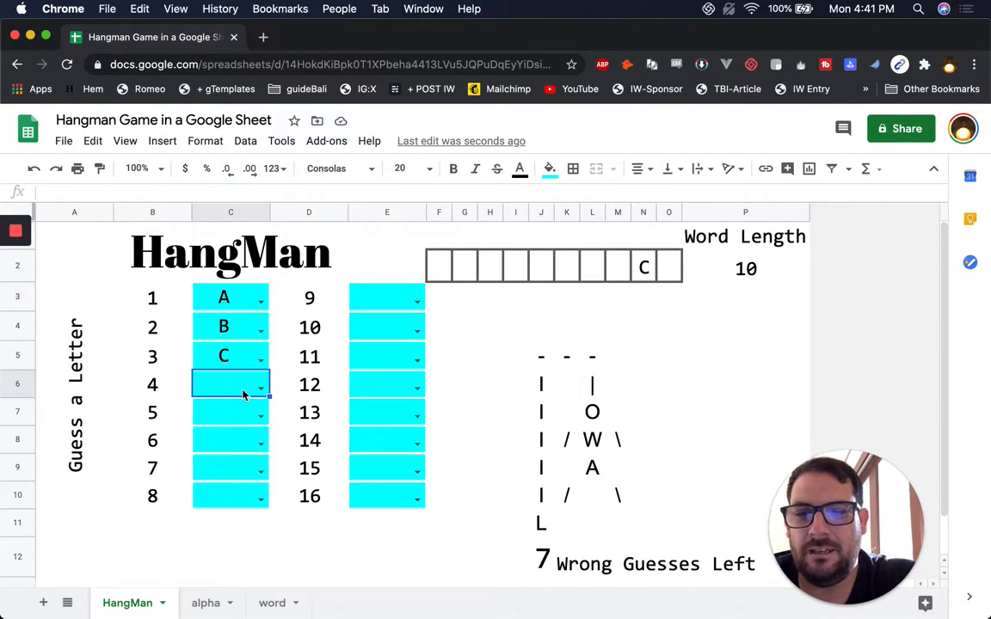
{"action": "type", "text": "D"}
{"action": "key", "text": "Return"}
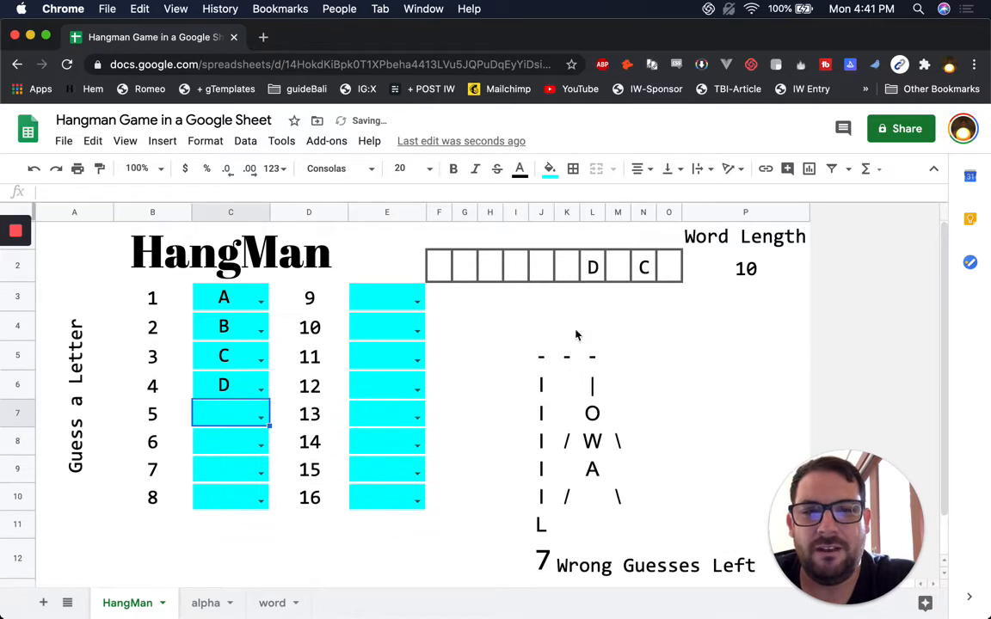
- Enter the letters E, F, G and H as guesses 5 to 8
{"action": "type", "text": "E"}
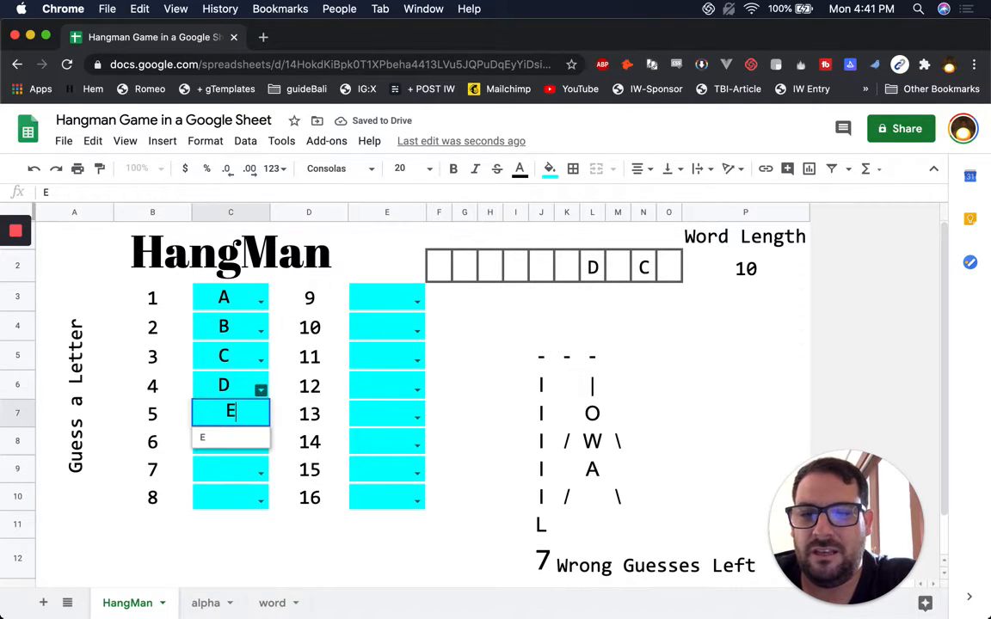
{"action": "key", "text": "Return"}
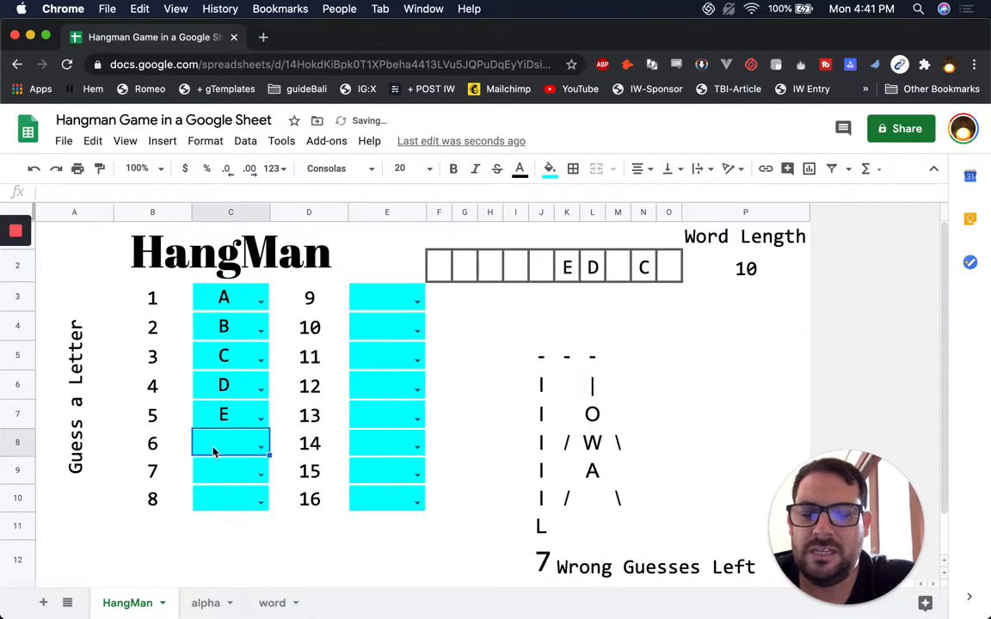
{"action": "type", "text": "F"}
{"action": "key", "text": "Return"}
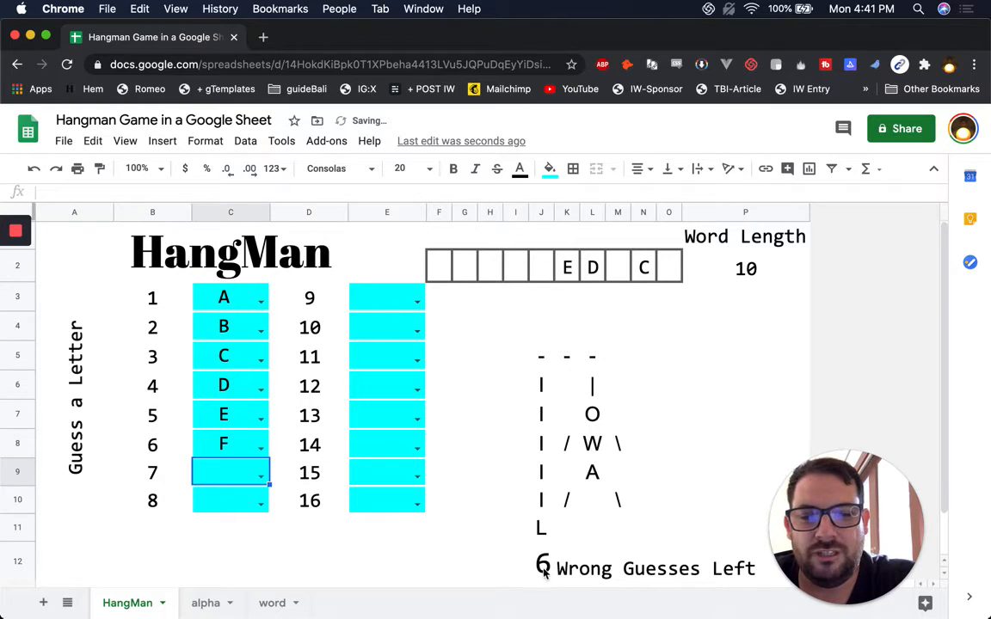
{"action": "type", "text": "G"}
{"action": "key", "text": "Return"}
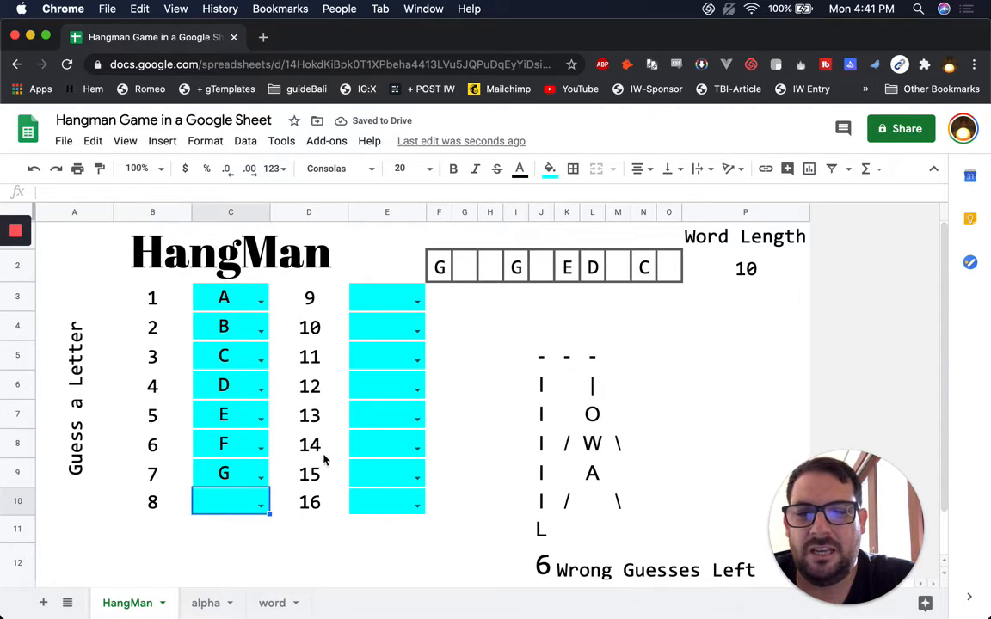
{"action": "type", "text": "H"}
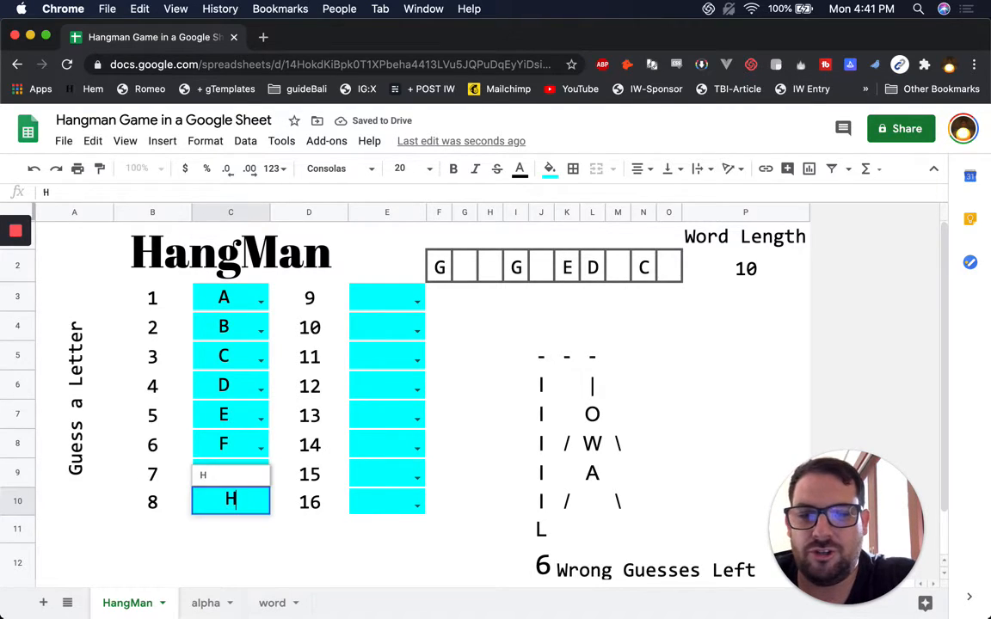
{"action": "key", "text": "Return"}
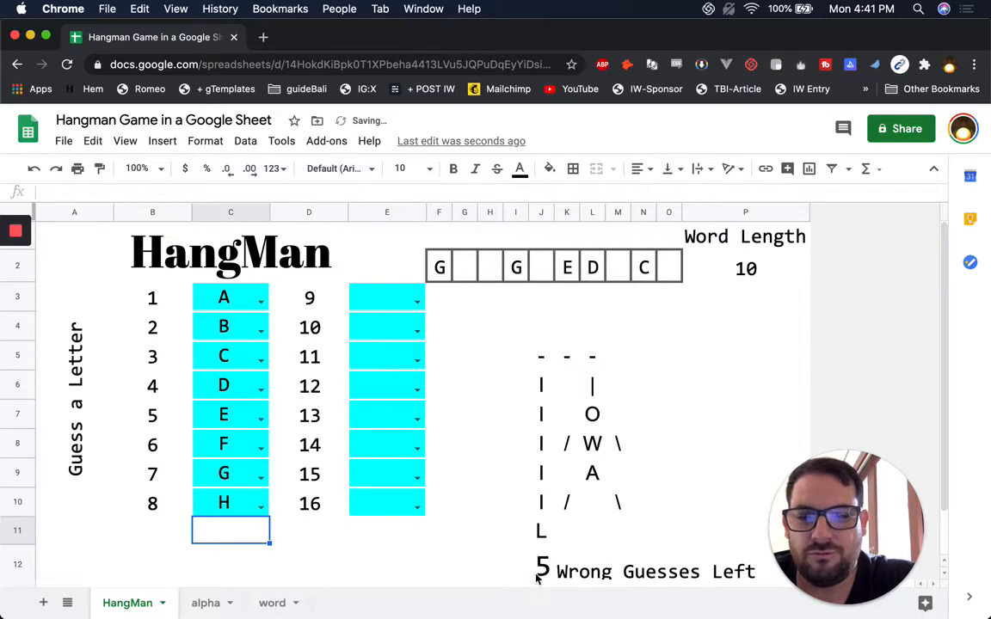
- Enter the letters I, J, K, L and M as guesses 9 to 13 in the second guess column
{"action": "left_click", "coordinate": [540, 356]}
{"action": "left_click_drag", "start_coordinate": [635, 548], "coordinate": [636, 542]}
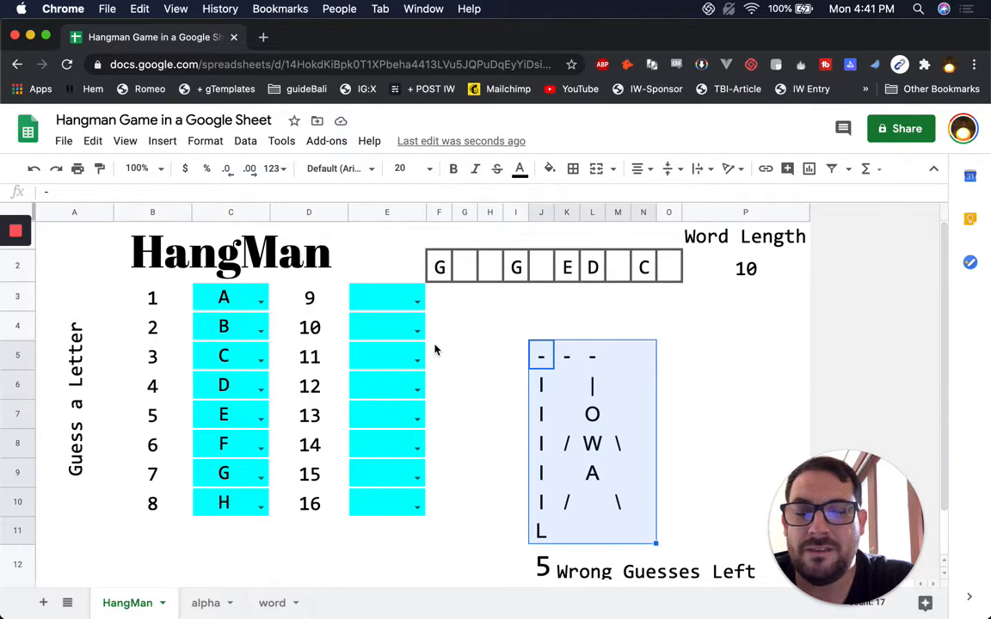
{"action": "left_click", "coordinate": [386, 307]}
{"action": "type", "text": "I"}
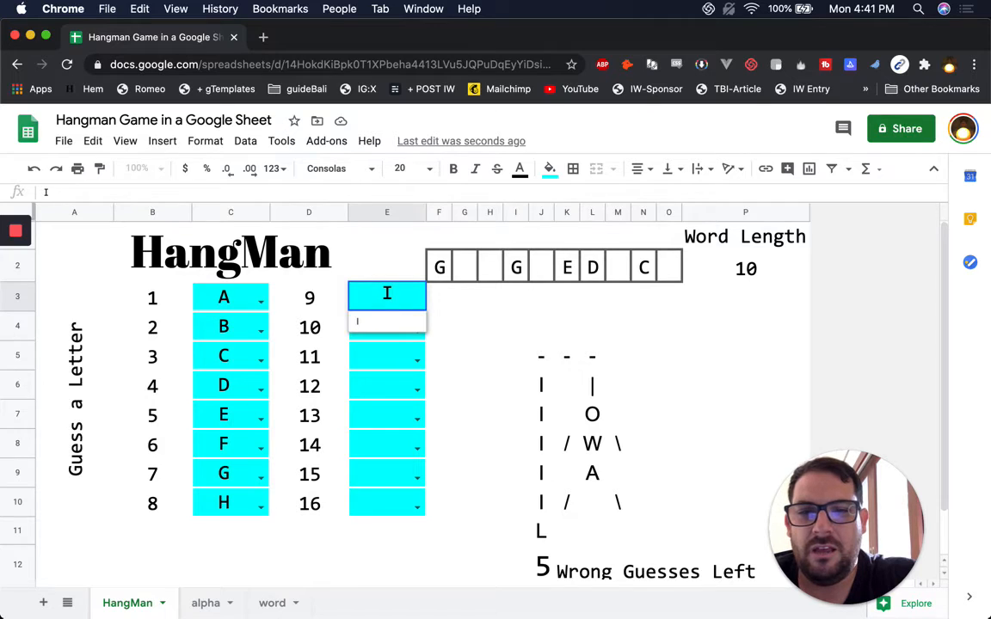
{"action": "key", "text": "Return"}
{"action": "type", "text": "J"}
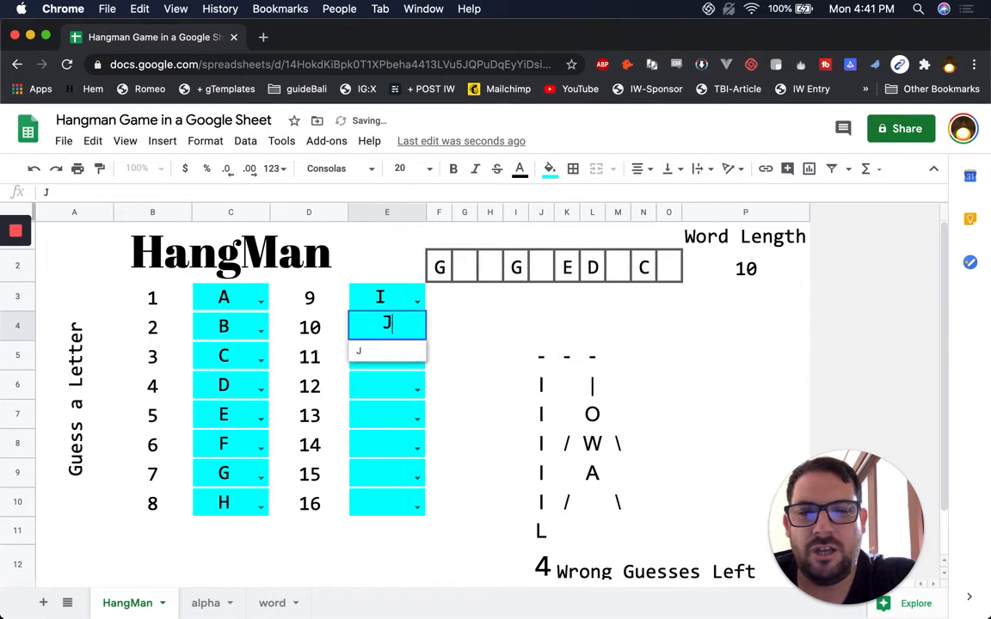
{"action": "key", "text": "Return"}
{"action": "type", "text": "K"}
{"action": "key", "text": "Return"}
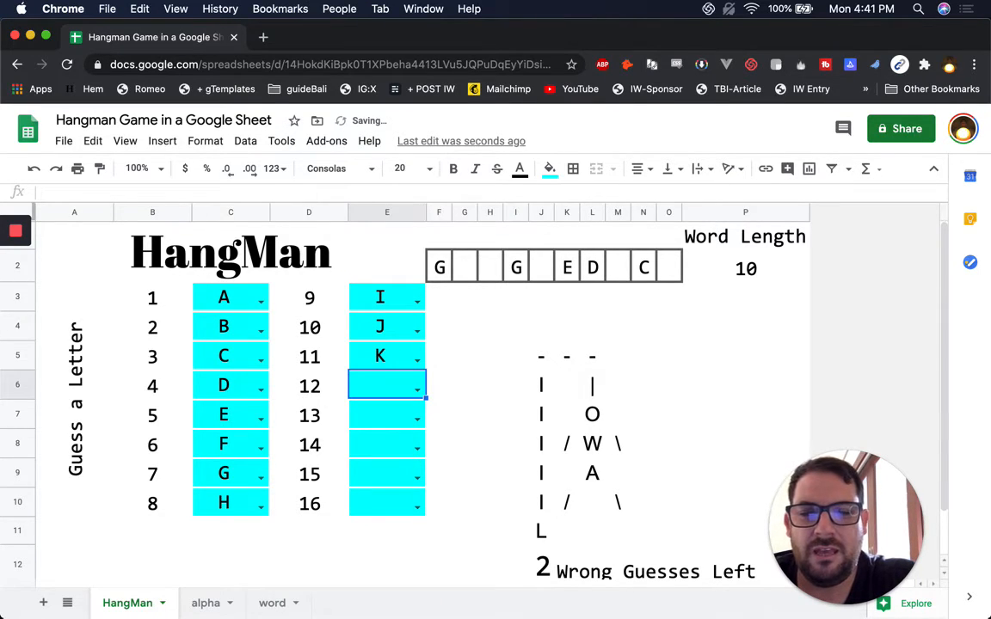
{"action": "type", "text": "L"}
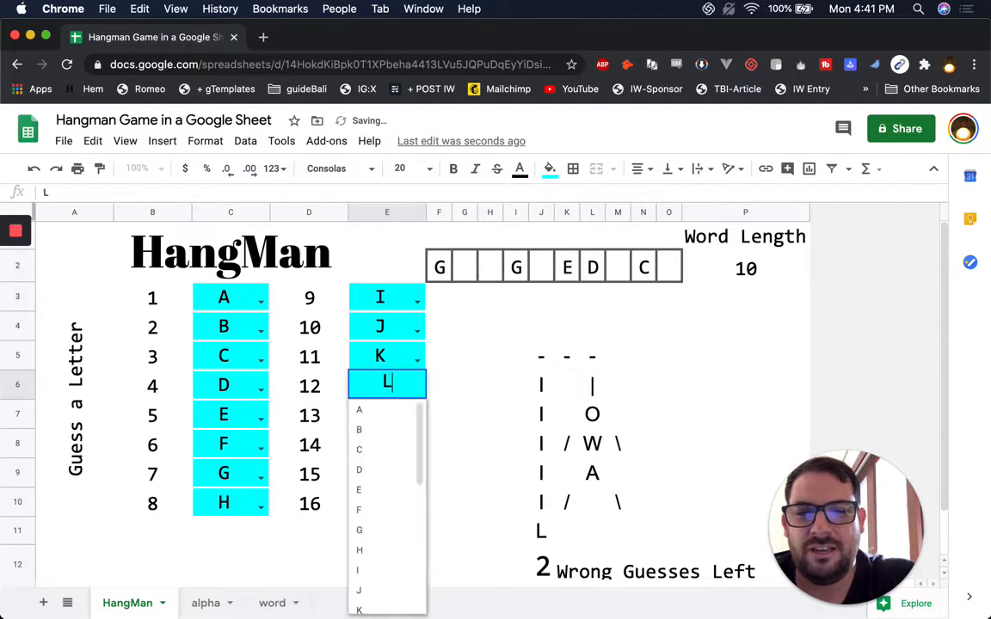
{"action": "key", "text": "Return"}
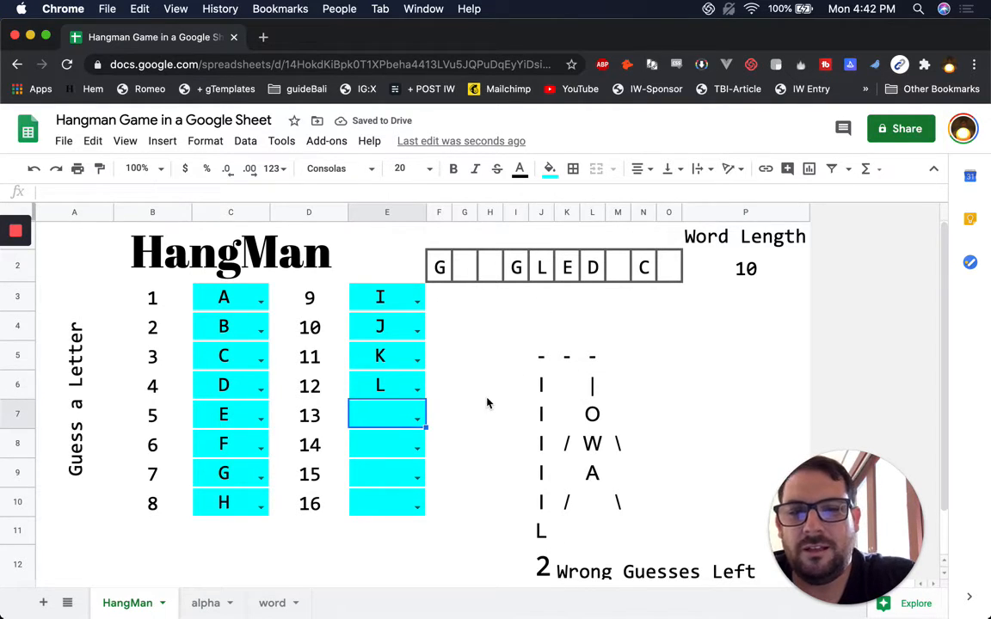
{"action": "type", "text": "M"}
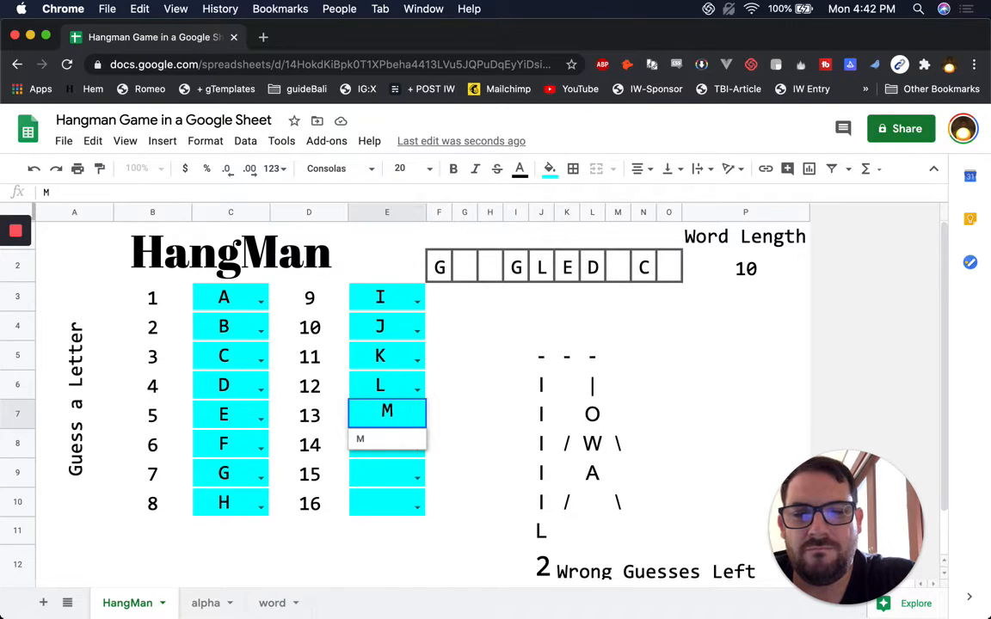
{"action": "key", "text": "Return"}
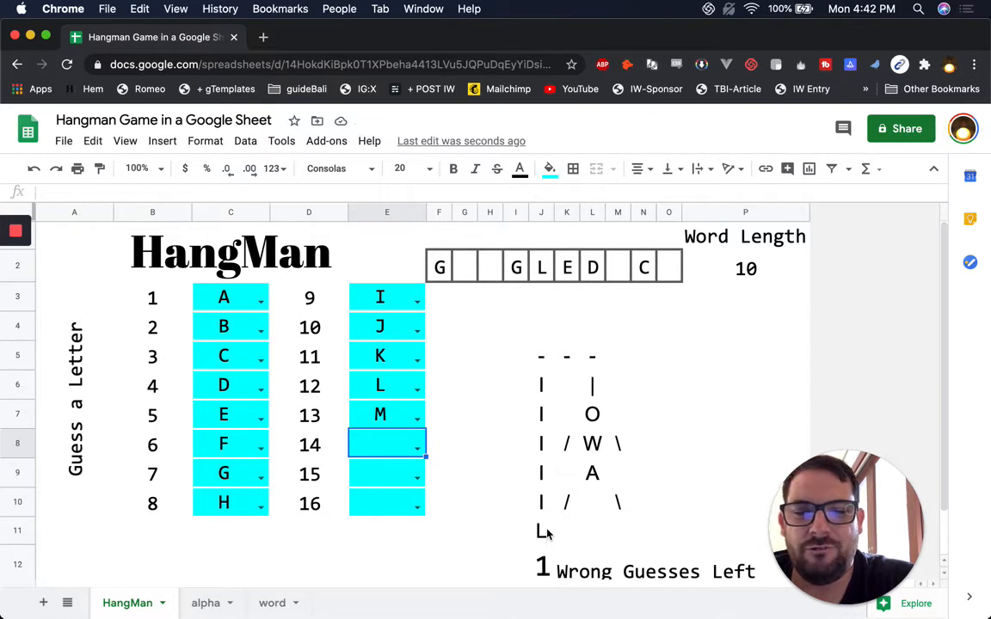
{"action": "left_click_drag", "start_coordinate": [542, 530], "coordinate": [645, 526]}
{"action": "mouse_move", "coordinate": [599, 386]}
{"action": "left_mouse_down"}
{"action": "mouse_move", "coordinate": [593, 375]}
{"action": "mouse_move", "coordinate": [614, 367]}
{"action": "left_mouse_up"}
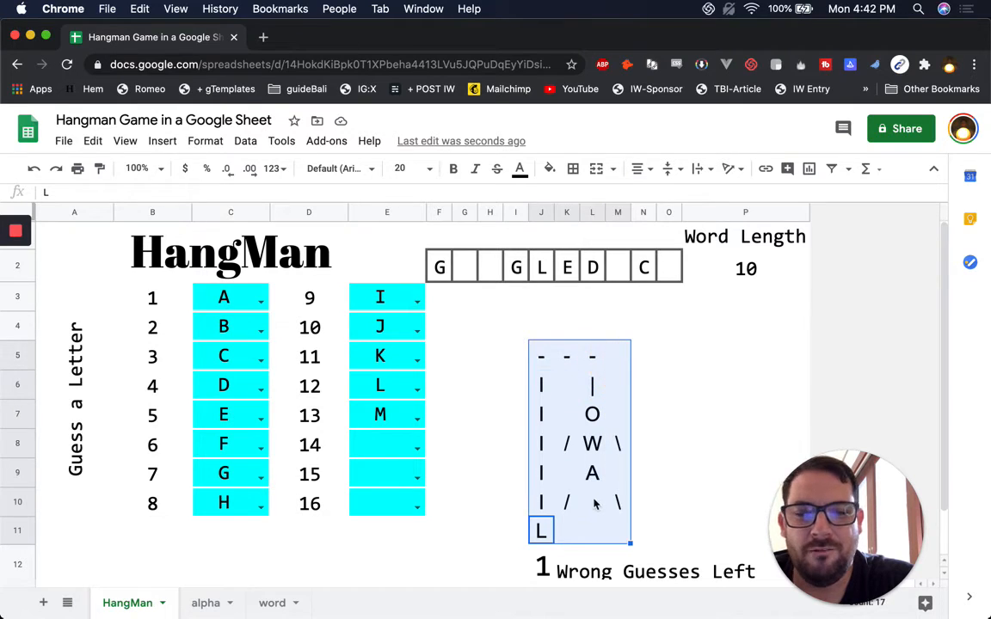
{"action": "left_click", "coordinate": [569, 504]}
{"action": "left_click", "coordinate": [616, 504]}
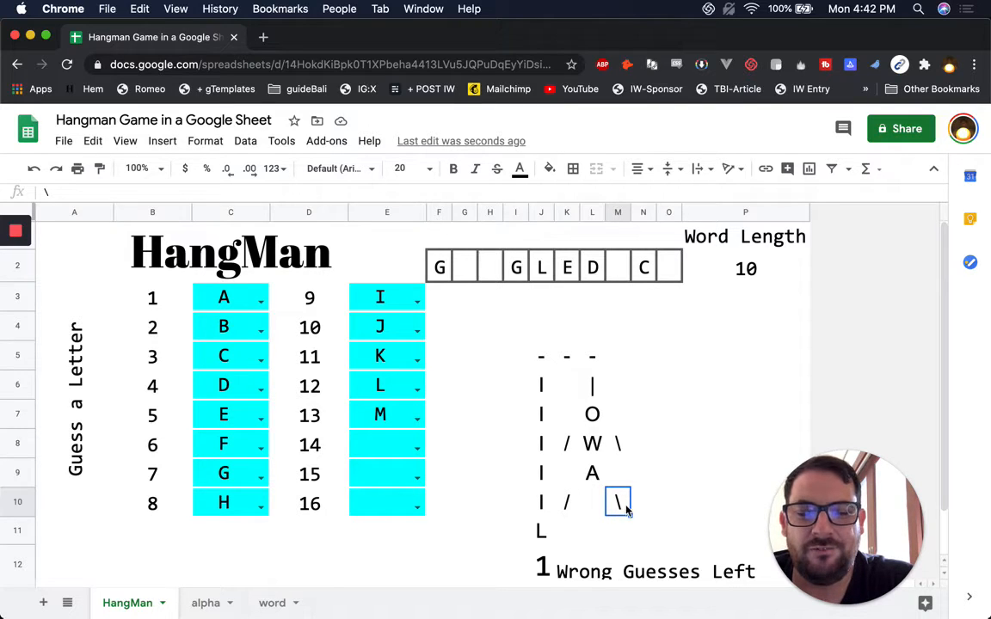
{"action": "left_click", "coordinate": [549, 575]}
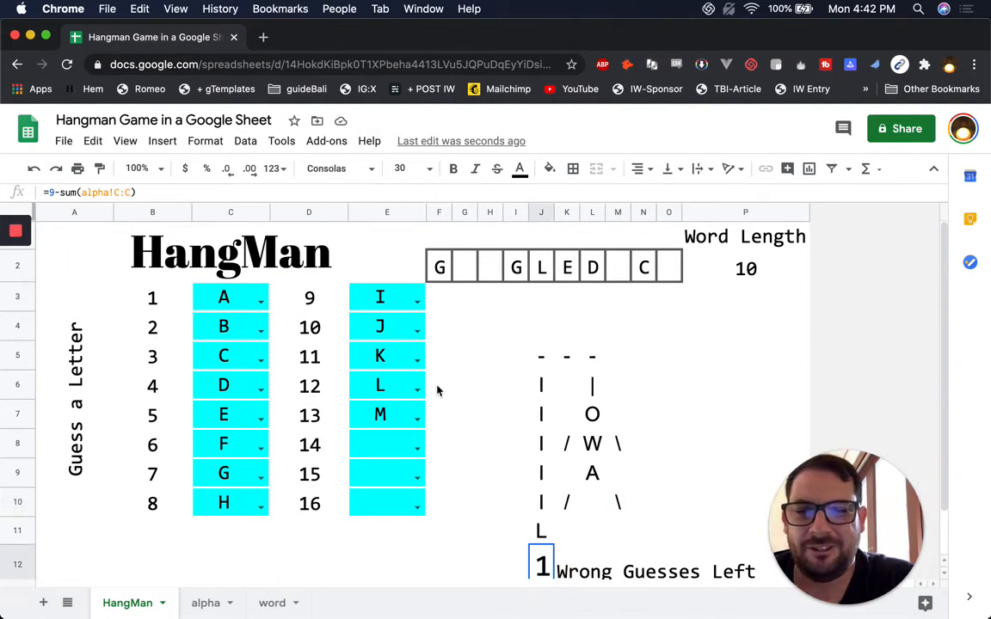
- Enter the letters O and S as guesses 14 and 15
{"action": "left_click", "coordinate": [375, 446]}
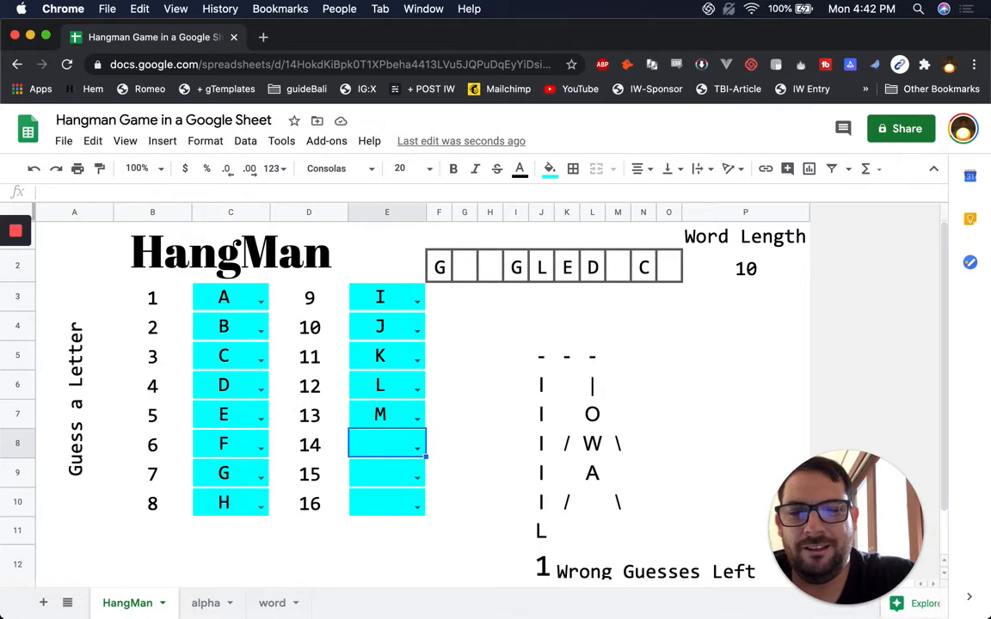
{"action": "type", "text": "O"}
{"action": "key", "text": "Return"}
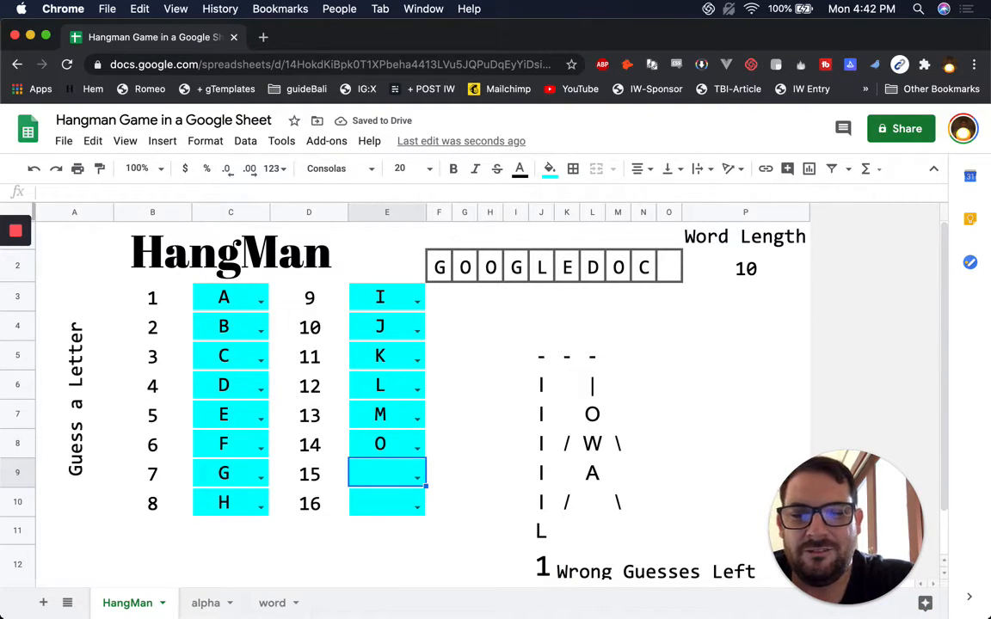
{"action": "type", "text": "S"}
{"action": "key", "text": "Return"}
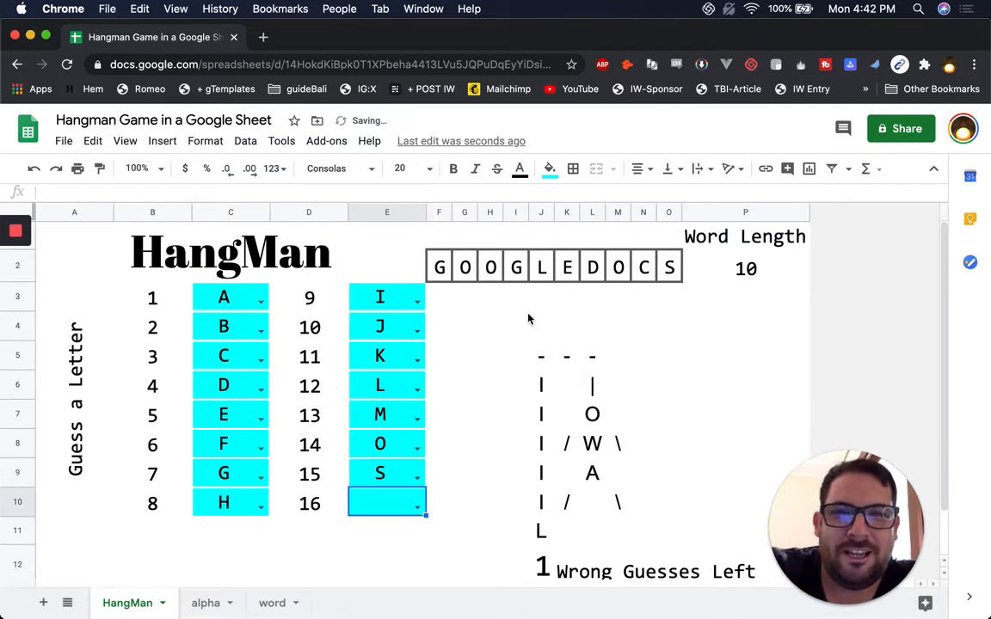
{"action": "left_click", "coordinate": [440, 262]}
{"action": "left_click", "coordinate": [686, 268], "text": "shift"}
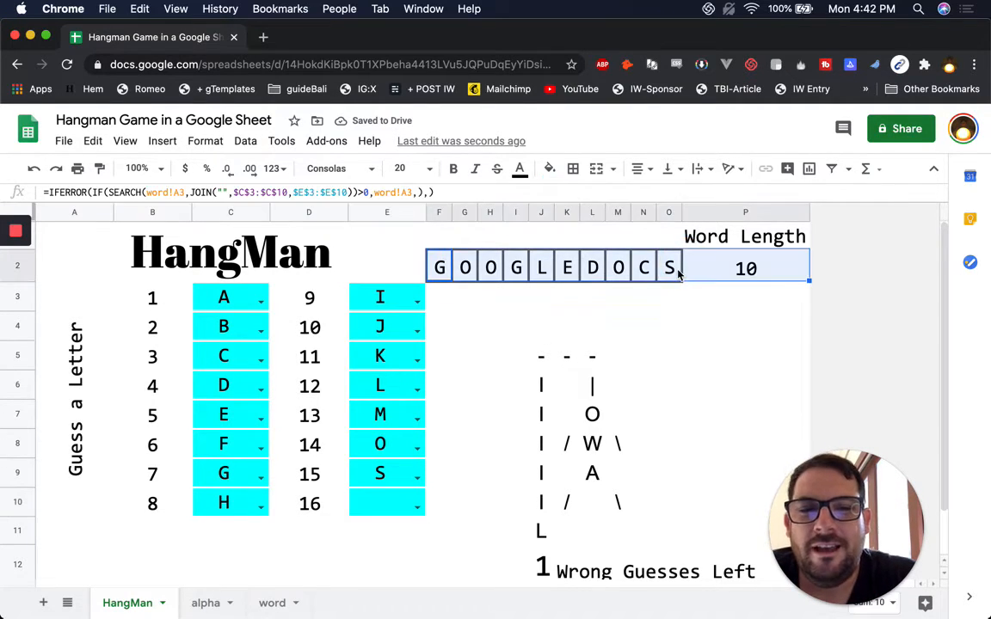
{"action": "left_click", "coordinate": [540, 564]}
{"action": "left_click", "coordinate": [561, 361]}
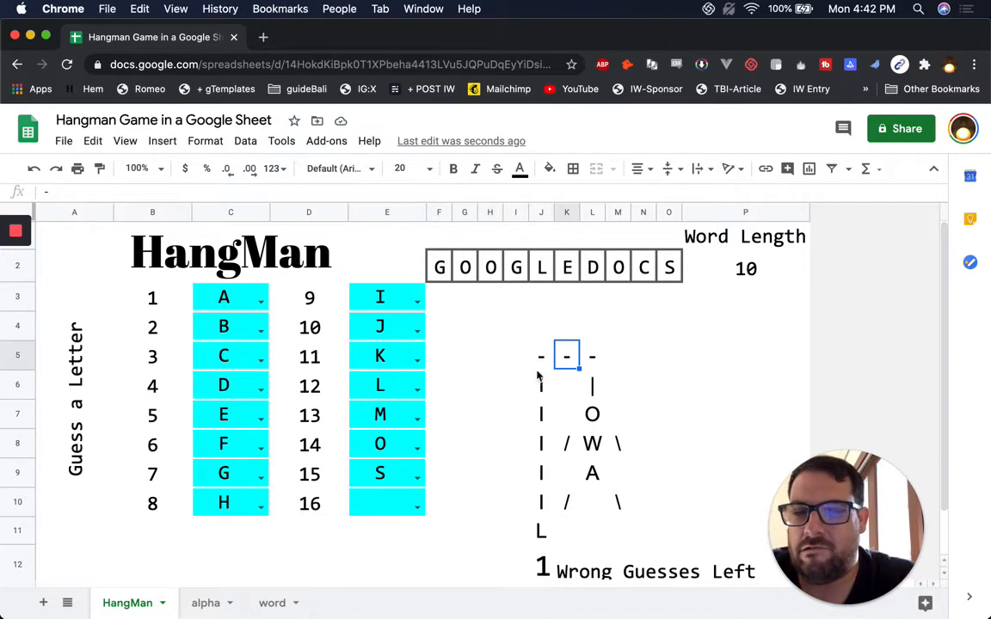
- Clear all guessed letters from both guess columns, guesses 1 to 16
{"action": "left_click_drag", "start_coordinate": [241, 297], "coordinate": [239, 504]}
{"action": "key", "text": "Delete"}
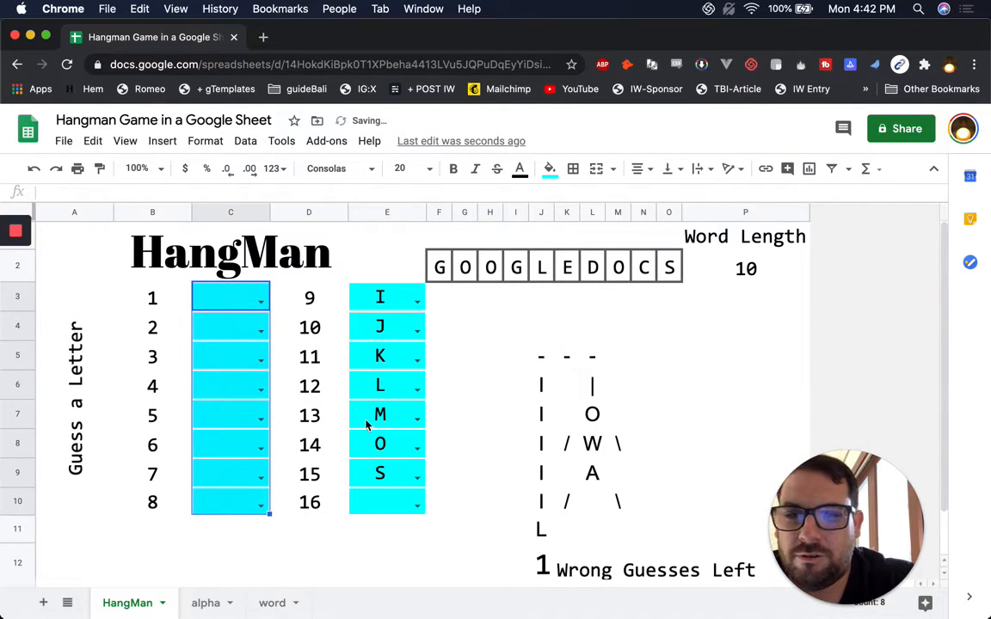
{"action": "left_click_drag", "start_coordinate": [361, 292], "coordinate": [398, 505]}
{"action": "key", "text": "Delete"}
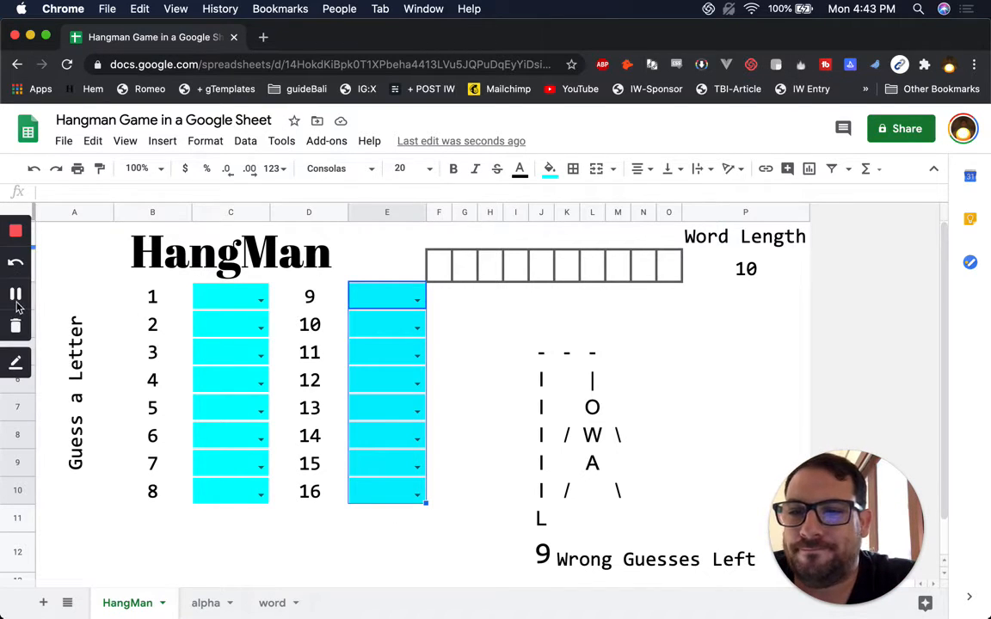
{"action": "left_click", "coordinate": [16, 296]}
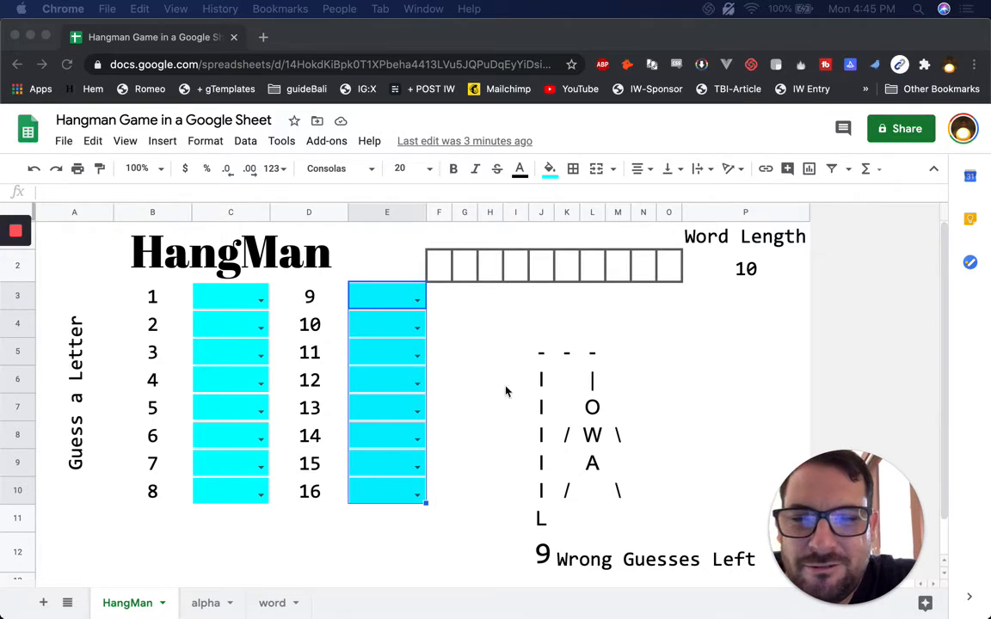
- Inspect the hangman drawing, the wrong-guesses-left formula beneath it and the letter choices offered for guess 1
{"action": "left_click_drag", "start_coordinate": [542, 354], "coordinate": [623, 512]}
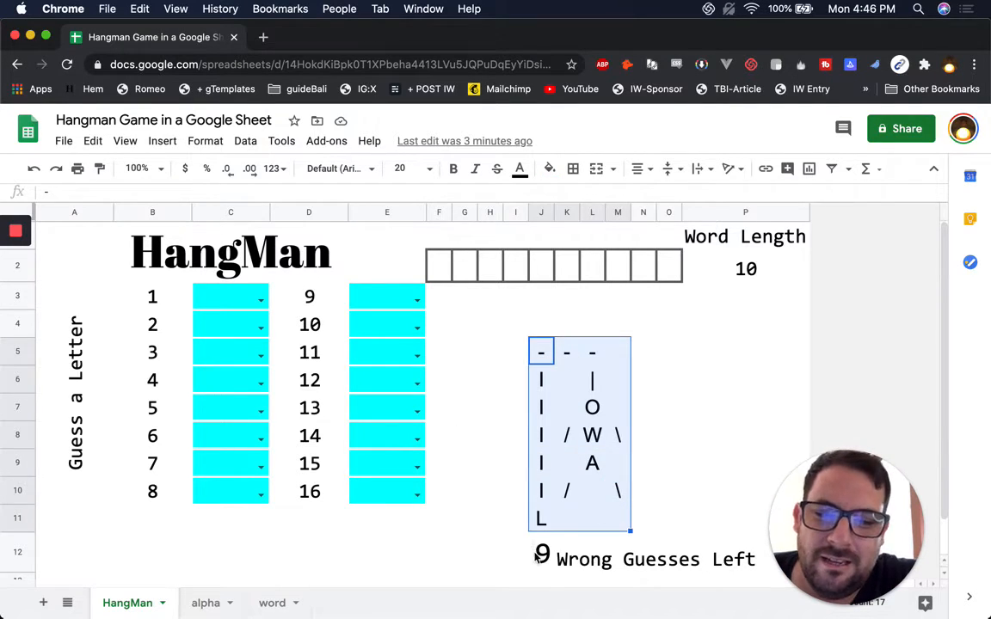
{"action": "left_click", "coordinate": [537, 557]}
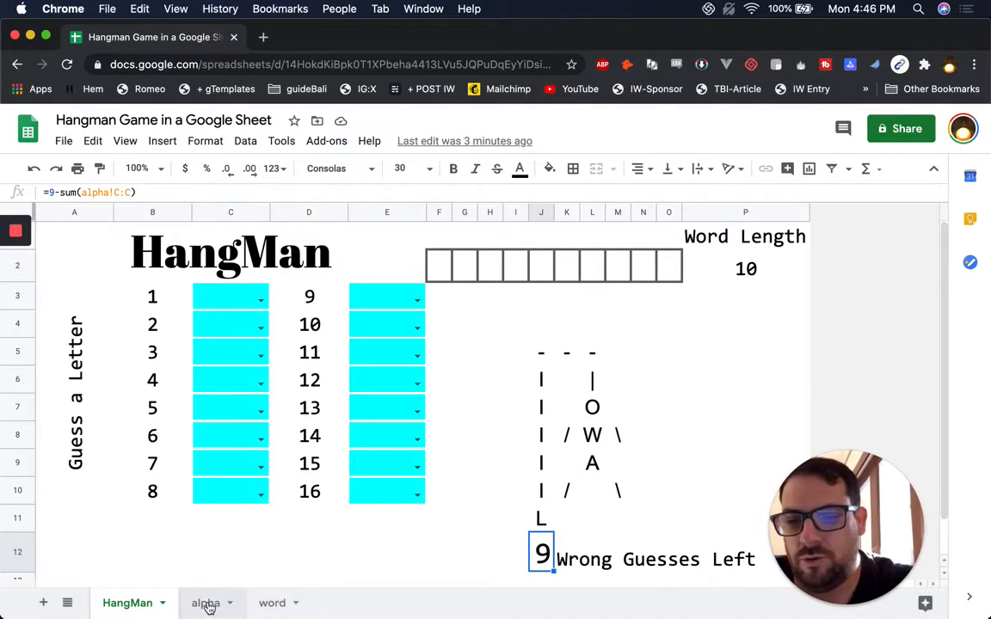
{"action": "left_click", "coordinate": [261, 301]}
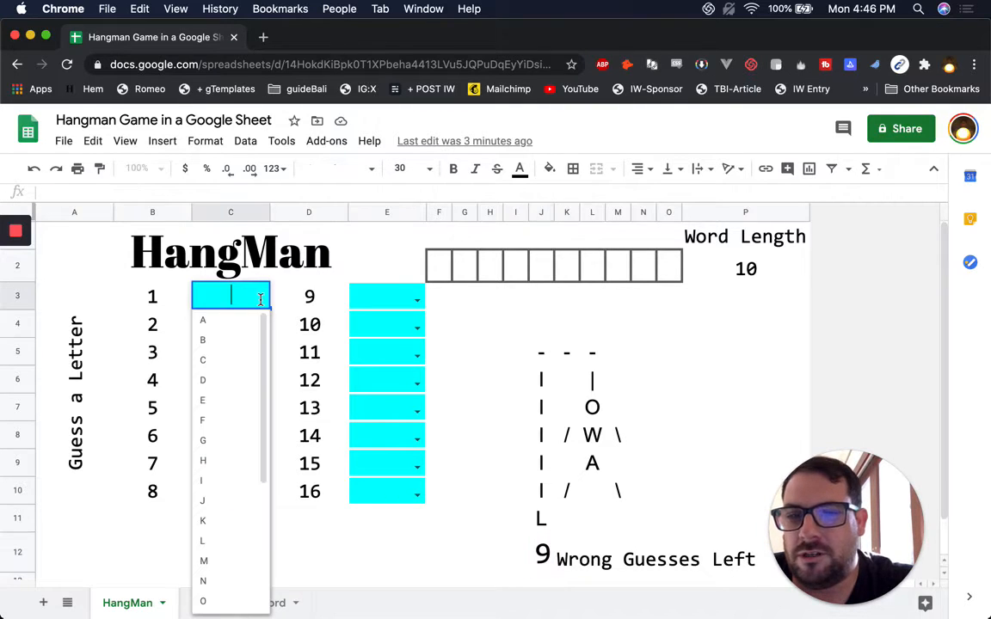
{"action": "left_click", "coordinate": [312, 297]}
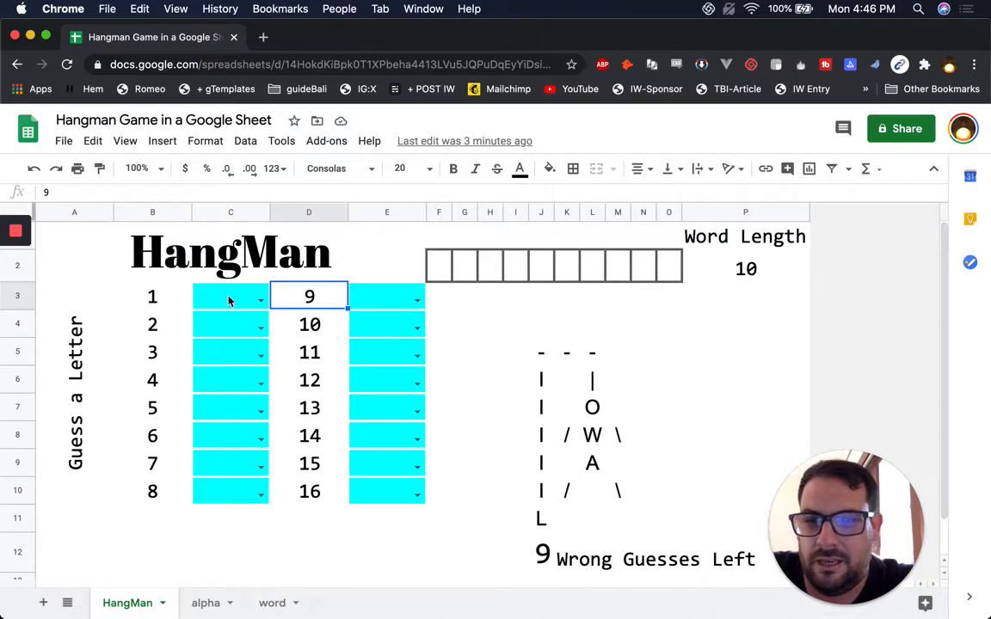
- Review the data validation rule of the guess 1 cell, including its source range, and close it without changes
{"action": "right_click", "coordinate": [227, 301]}
{"action": "scroll", "coordinate": [260, 595], "scroll_direction": "down", "scroll_amount": 2}
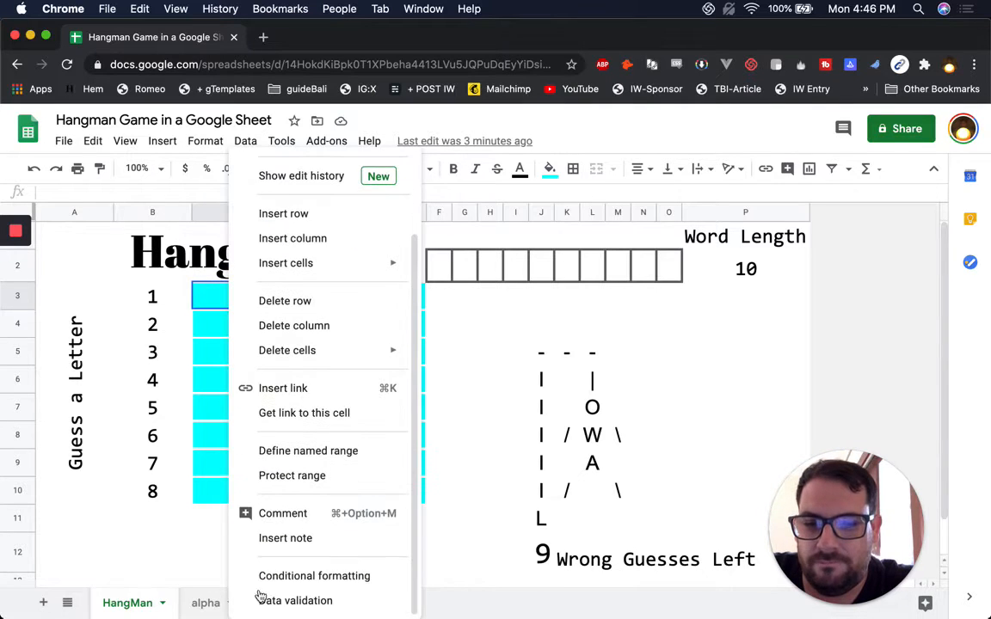
{"action": "left_click", "coordinate": [265, 601]}
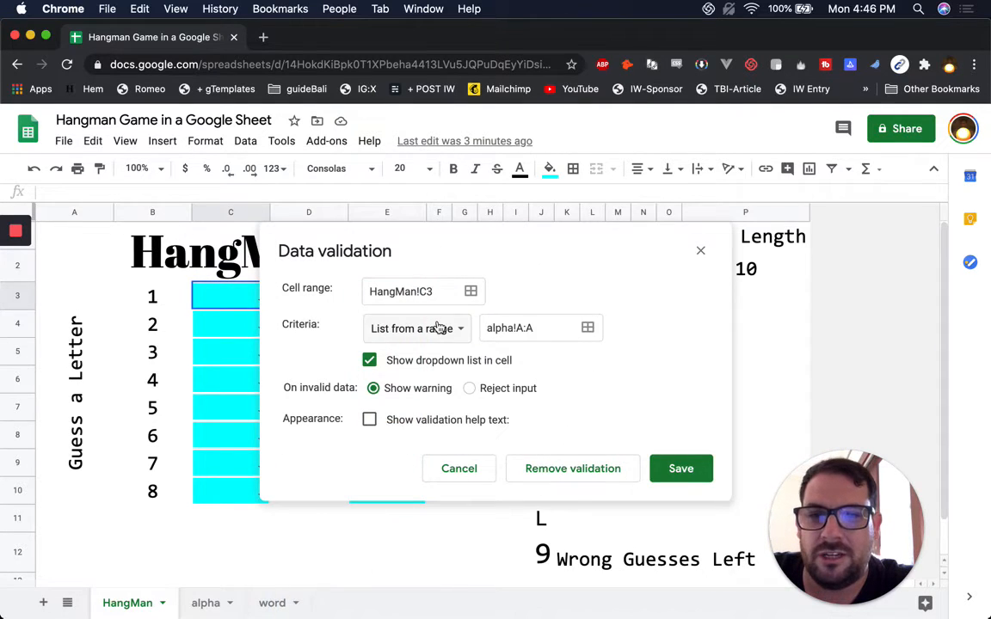
{"action": "left_click", "coordinate": [540, 324]}
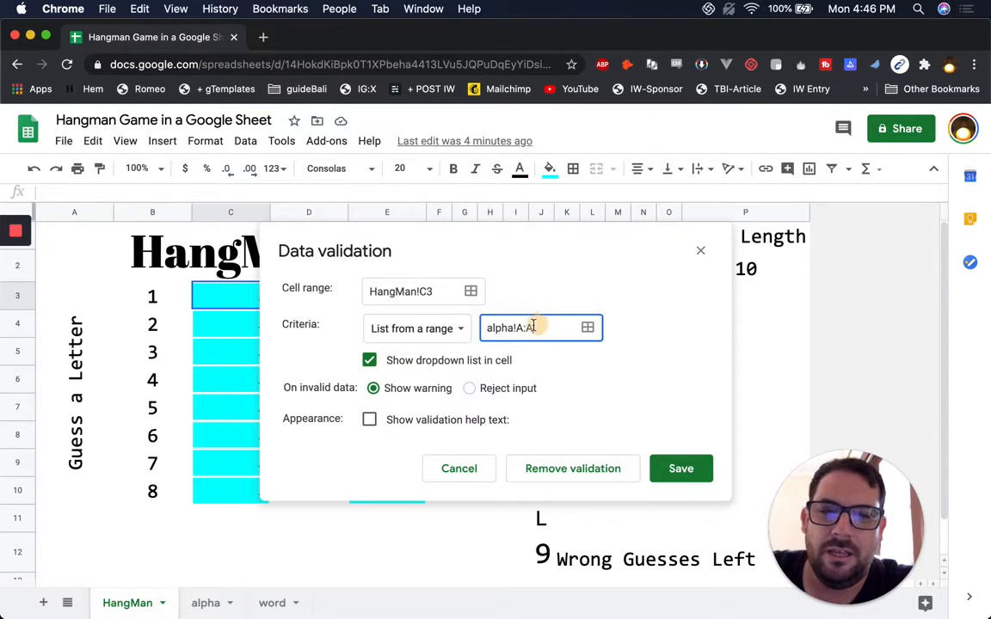
{"action": "left_click_drag", "start_coordinate": [533, 325], "coordinate": [486, 326]}
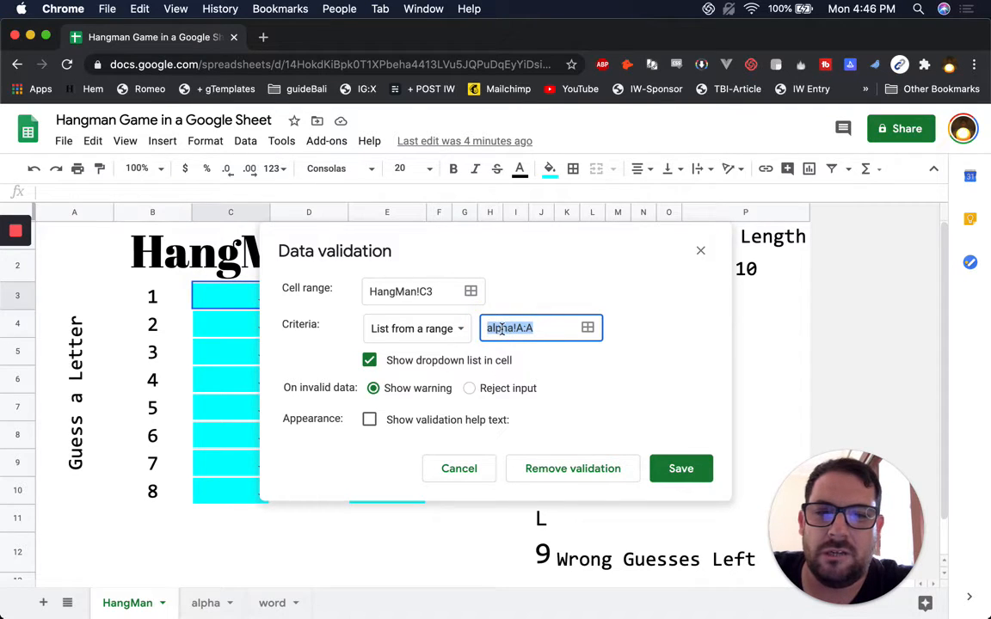
{"action": "left_click", "coordinate": [496, 328]}
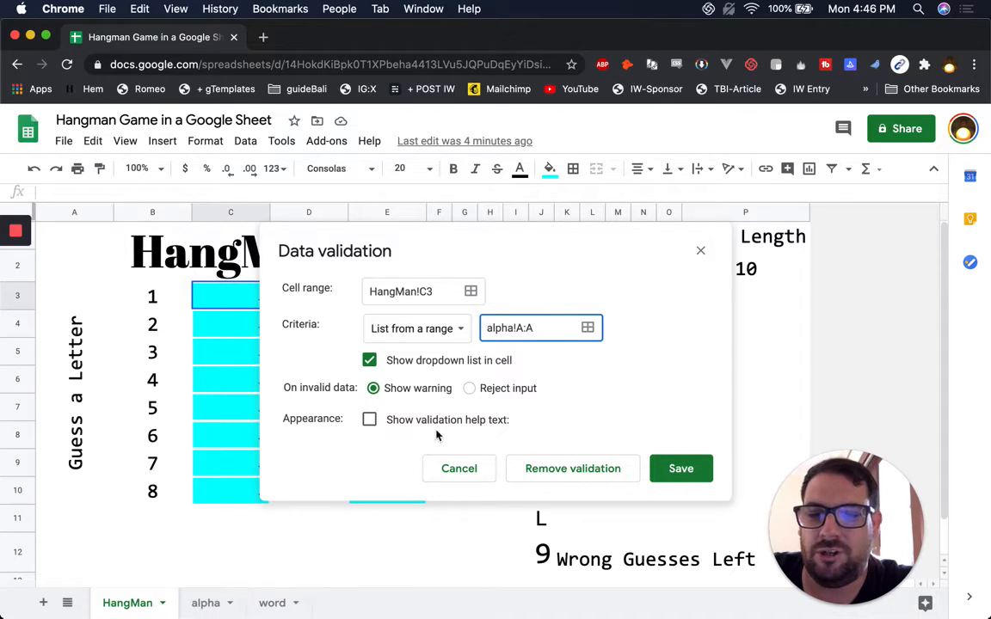
{"action": "left_click", "coordinate": [700, 251]}
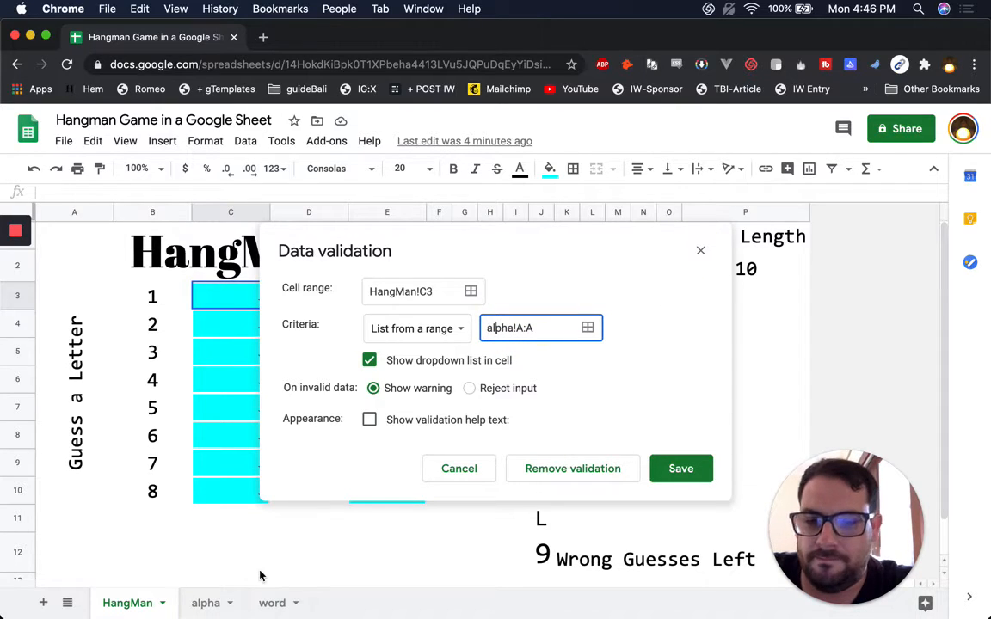
- Examine the list of letters in column A of the alpha sheet
{"action": "left_click", "coordinate": [207, 604]}
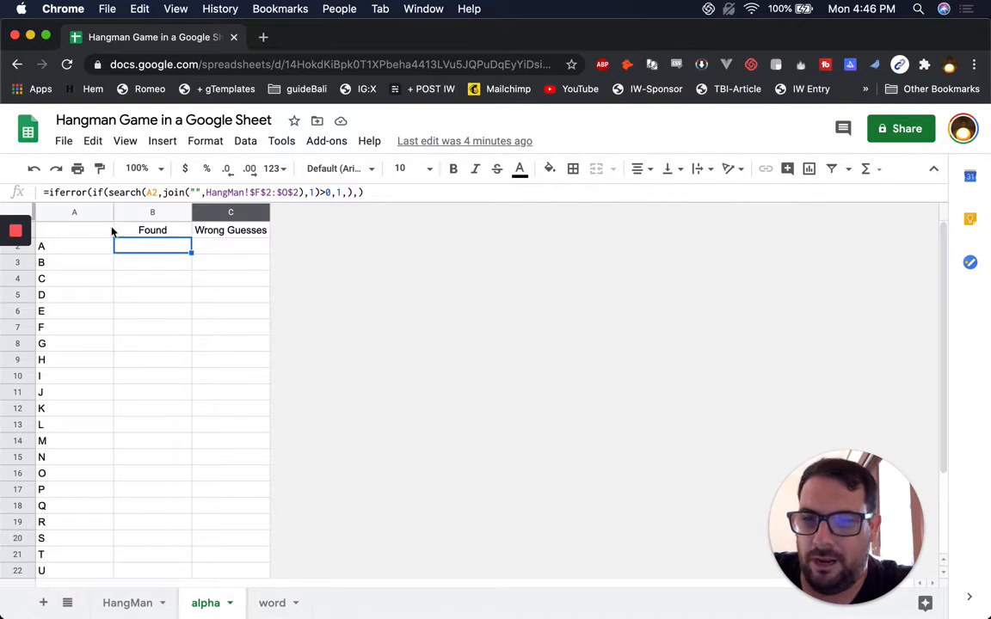
{"action": "left_click", "coordinate": [74, 213]}
{"action": "scroll", "coordinate": [74, 297], "scroll_direction": "down", "scroll_amount": 2}
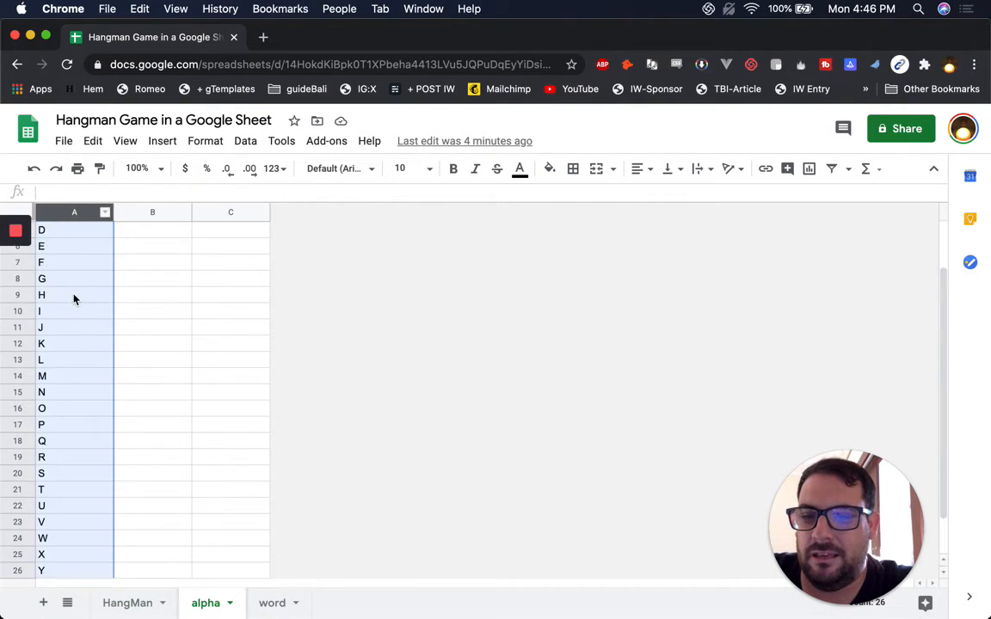
{"action": "scroll", "coordinate": [69, 344], "scroll_direction": "down", "scroll_amount": 2}
{"action": "scroll", "coordinate": [60, 439], "scroll_direction": "up", "scroll_amount": 4}
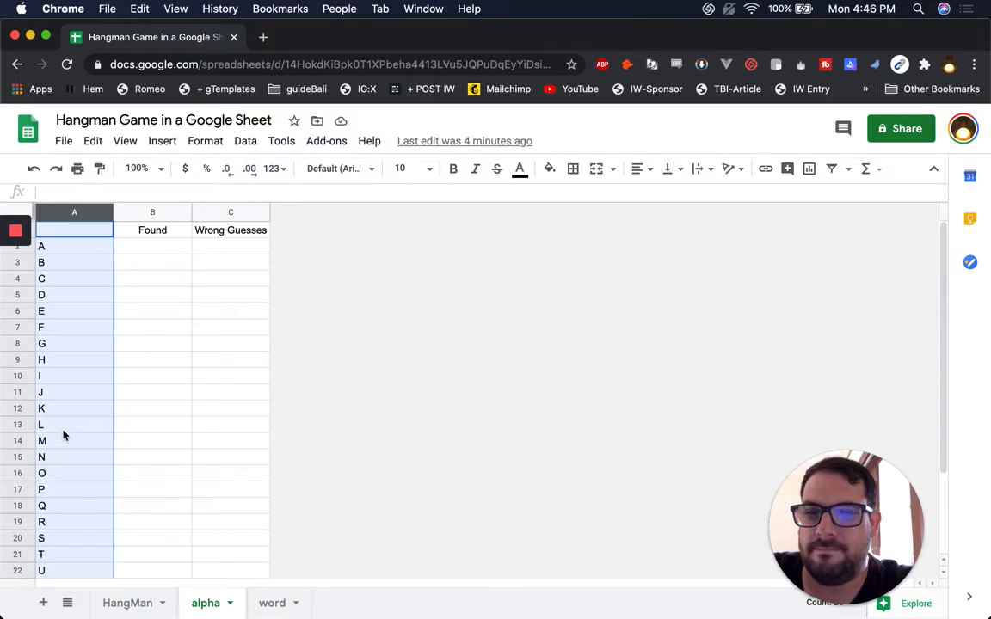
- Choose A as guess 1 on the HangMan sheet and look through the rest of its letter list
{"action": "left_click", "coordinate": [121, 602]}
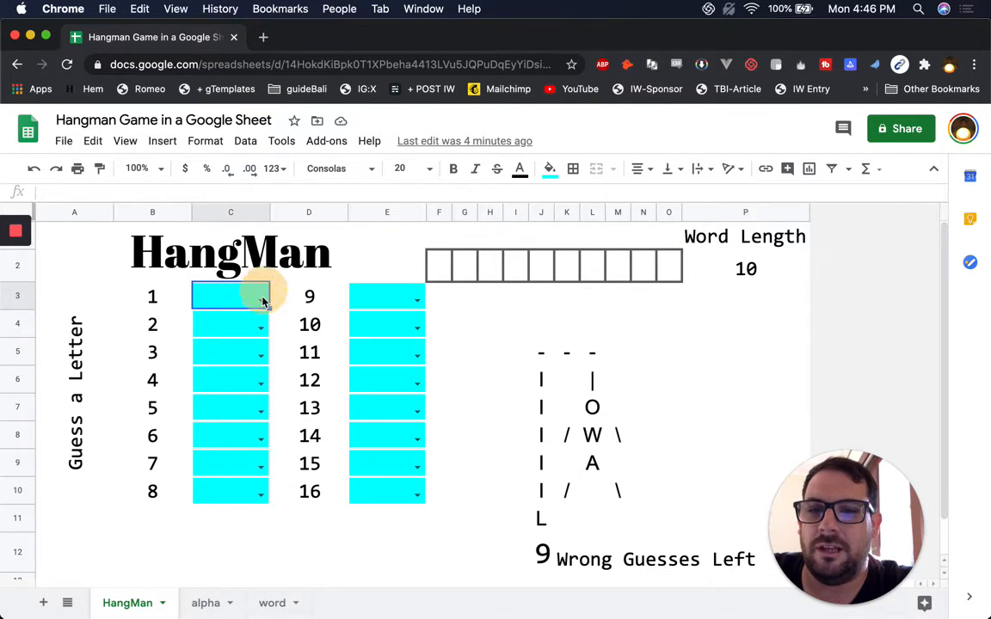
{"action": "left_click", "coordinate": [261, 298]}
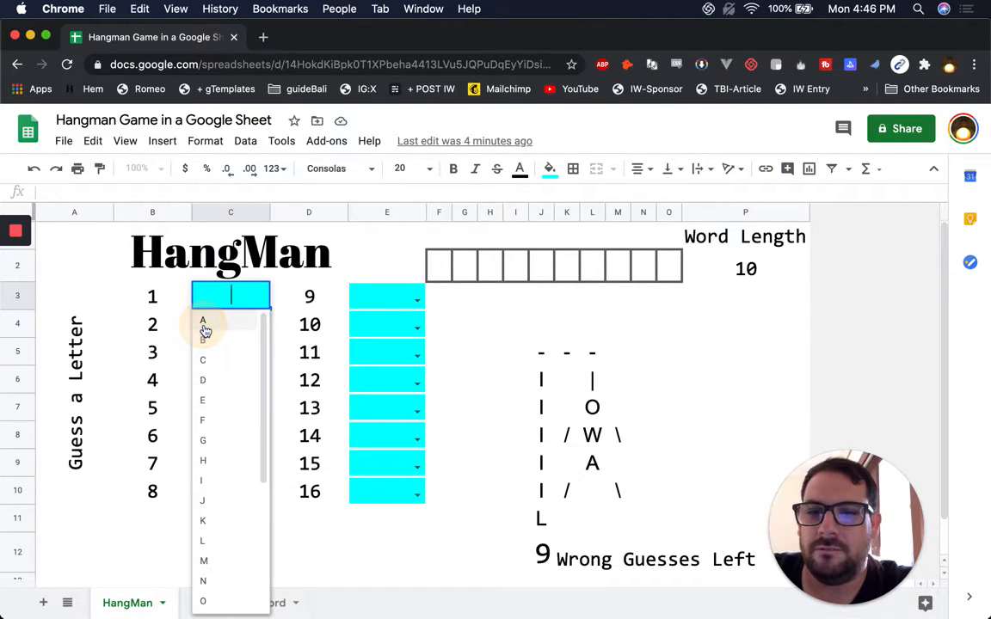
{"action": "left_click", "coordinate": [204, 322]}
{"action": "left_click", "coordinate": [261, 299]}
{"action": "scroll", "coordinate": [226, 434], "scroll_direction": "down", "scroll_amount": 5}
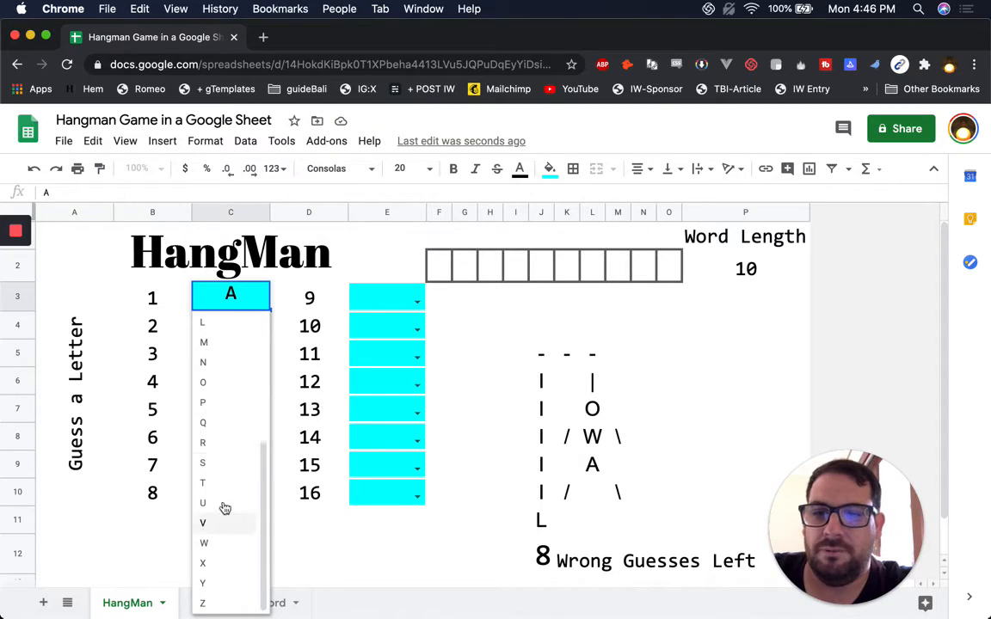
{"action": "key", "text": "Escape"}
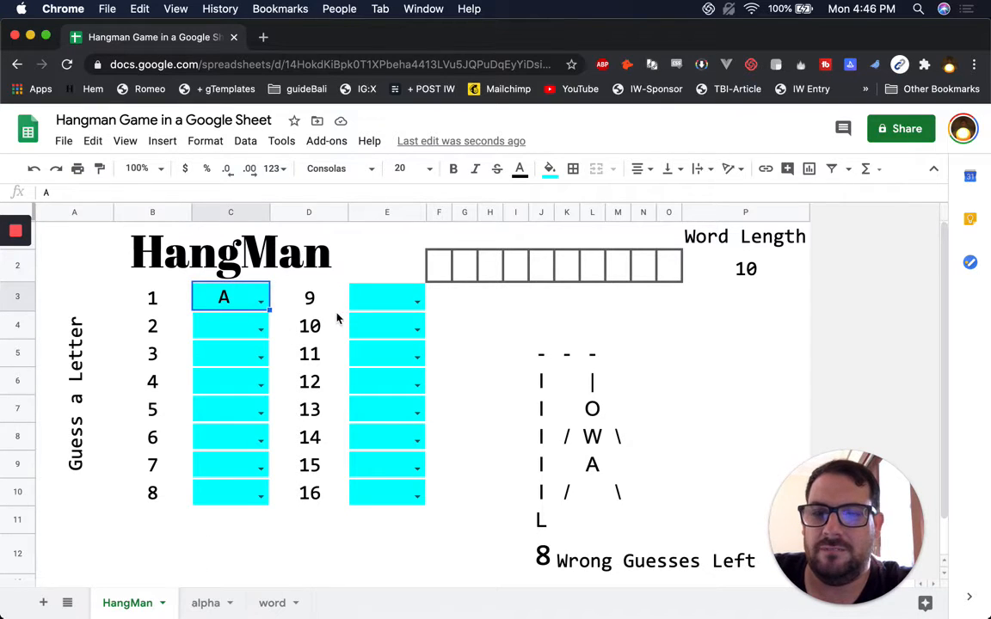
{"action": "left_click", "coordinate": [262, 303]}
{"action": "left_click", "coordinate": [307, 294]}
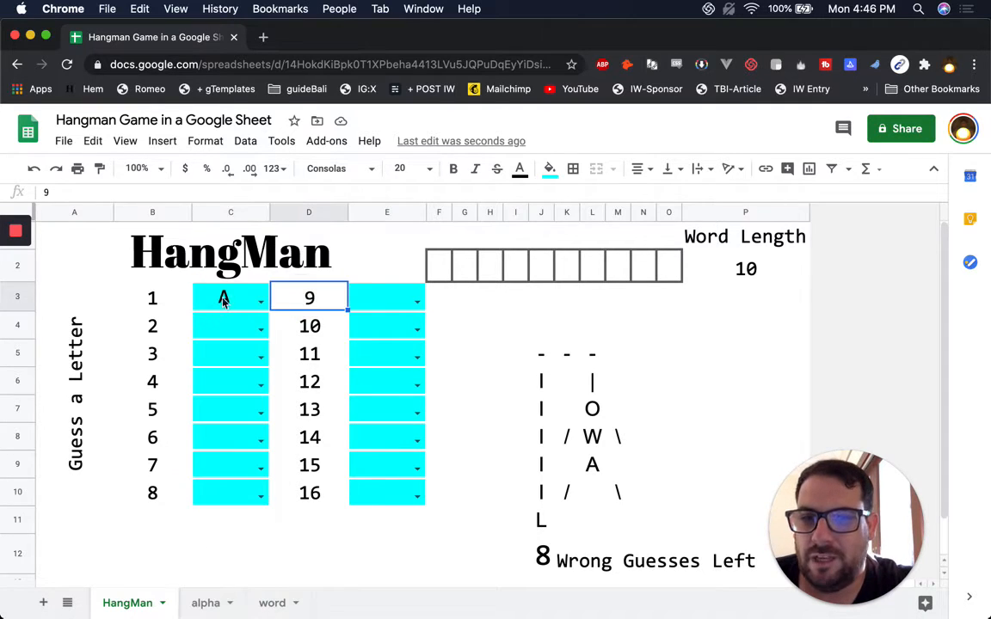
- Review the criteria types available in the guess 1 cell's data validation and close it without changes
{"action": "left_click", "coordinate": [222, 300]}
{"action": "right_click", "coordinate": [222, 300]}
{"action": "scroll", "coordinate": [292, 595], "scroll_direction": "down", "scroll_amount": 2}
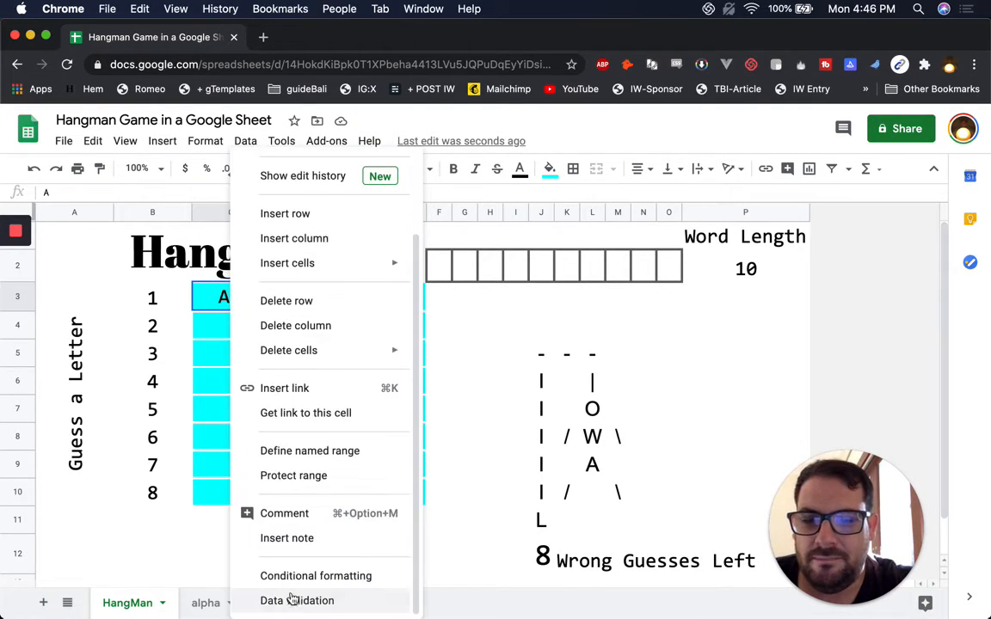
{"action": "left_click", "coordinate": [293, 599]}
{"action": "left_click", "coordinate": [462, 331]}
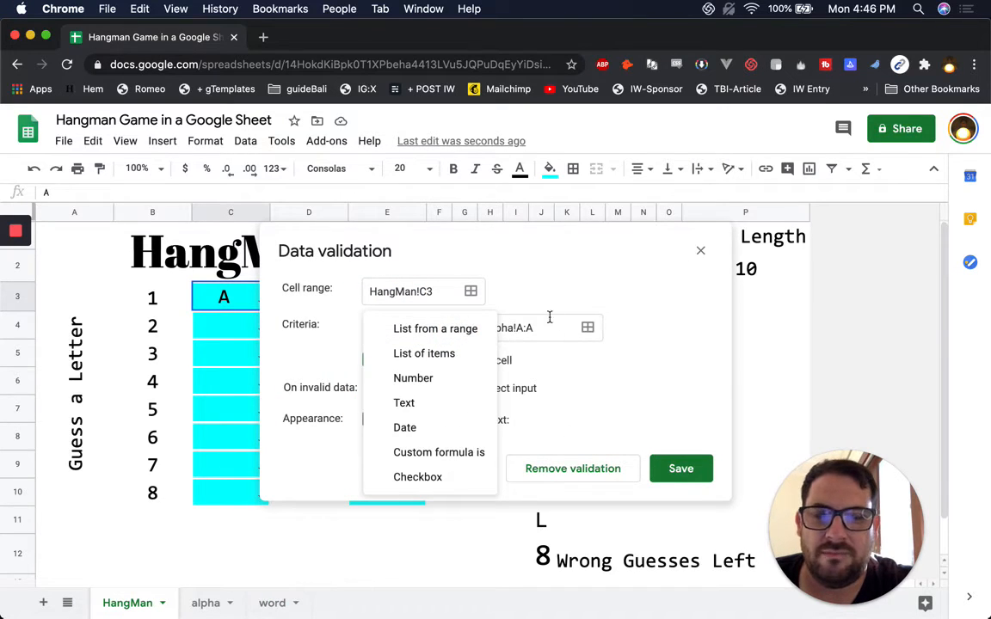
{"action": "left_click", "coordinate": [615, 387]}
{"action": "left_click", "coordinate": [700, 250]}
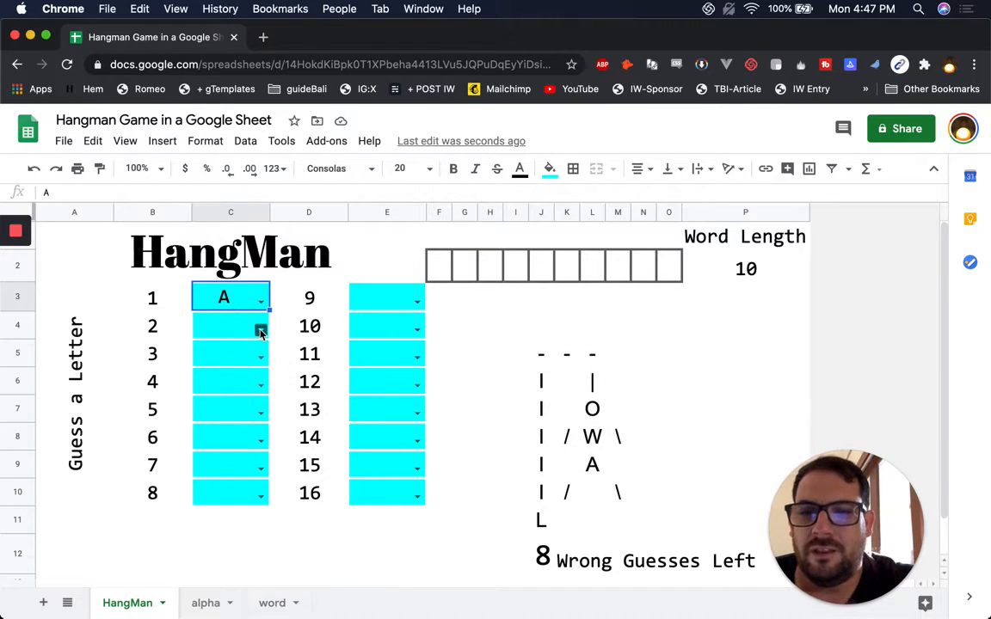
- Try entering the number 9 as guess 2 and clear the cell
{"action": "left_click", "coordinate": [261, 329]}
{"action": "left_click", "coordinate": [286, 320]}
{"action": "left_click", "coordinate": [221, 329]}
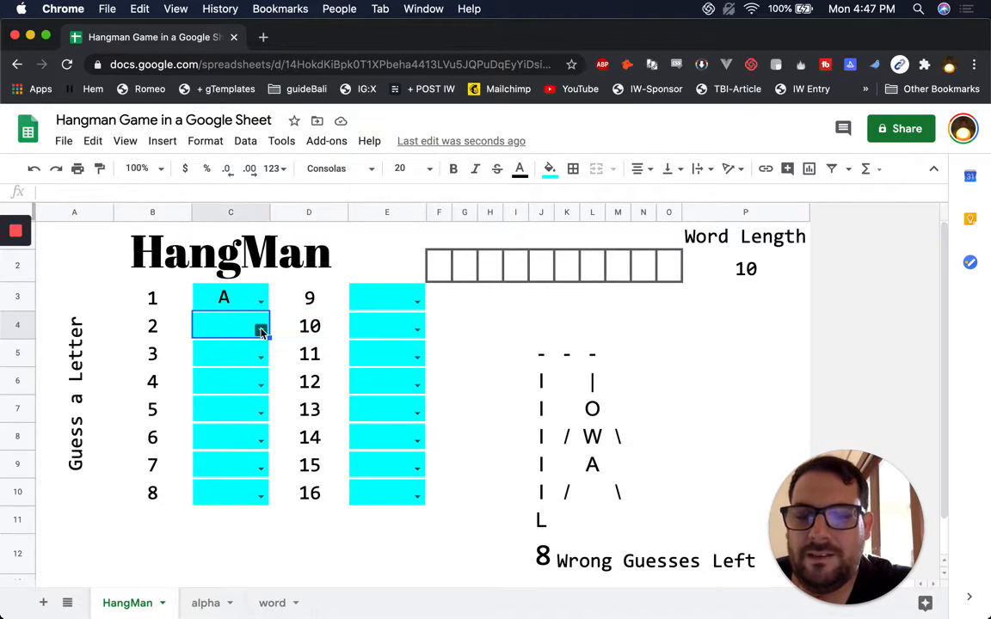
{"action": "type", "text": "9"}
{"action": "key", "text": "Return"}
{"action": "left_click", "coordinate": [223, 327]}
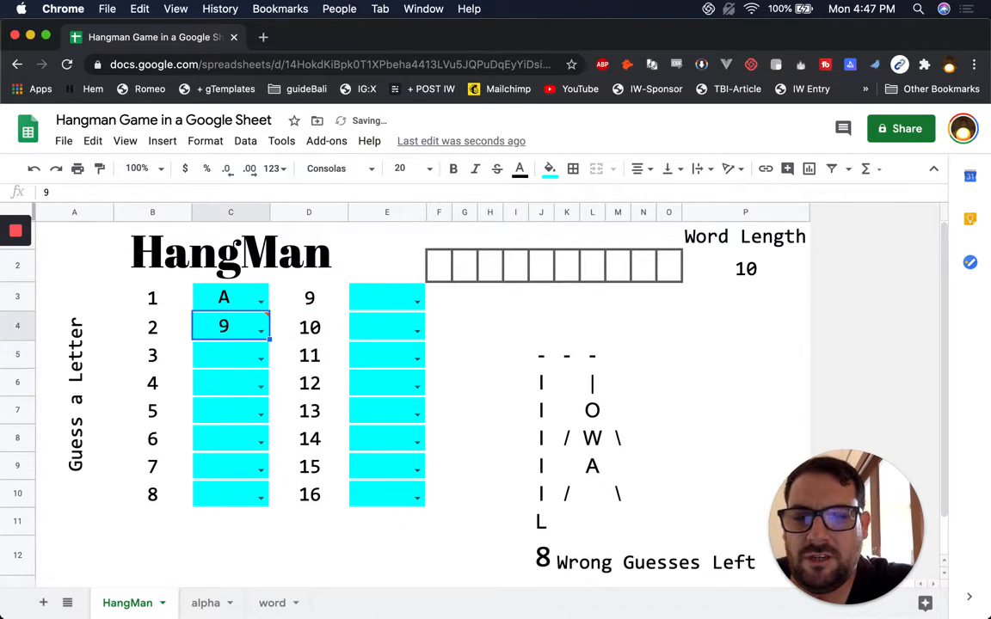
{"action": "key", "text": "Delete"}
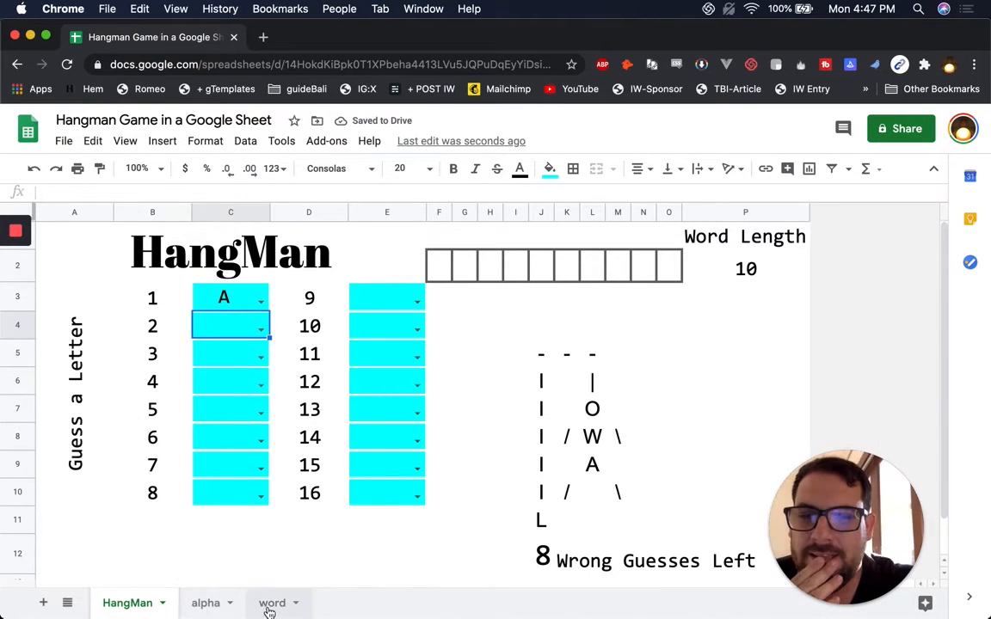
- Compare the formula in the hidden-word boxes with the word sheet it refers to
{"action": "left_click", "coordinate": [487, 273]}
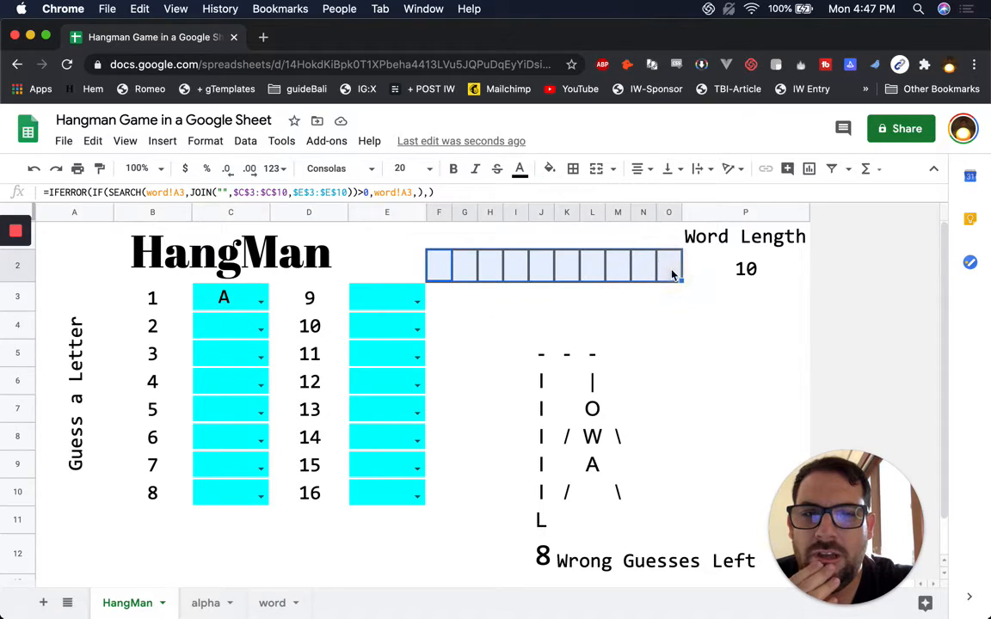
{"action": "left_click", "coordinate": [270, 604]}
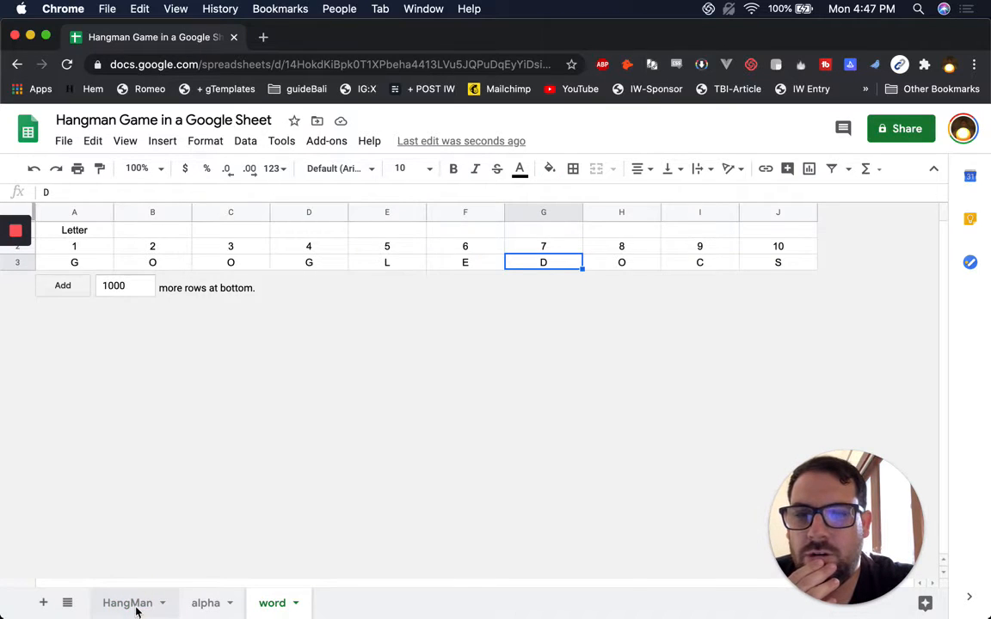
{"action": "left_click", "coordinate": [129, 604]}
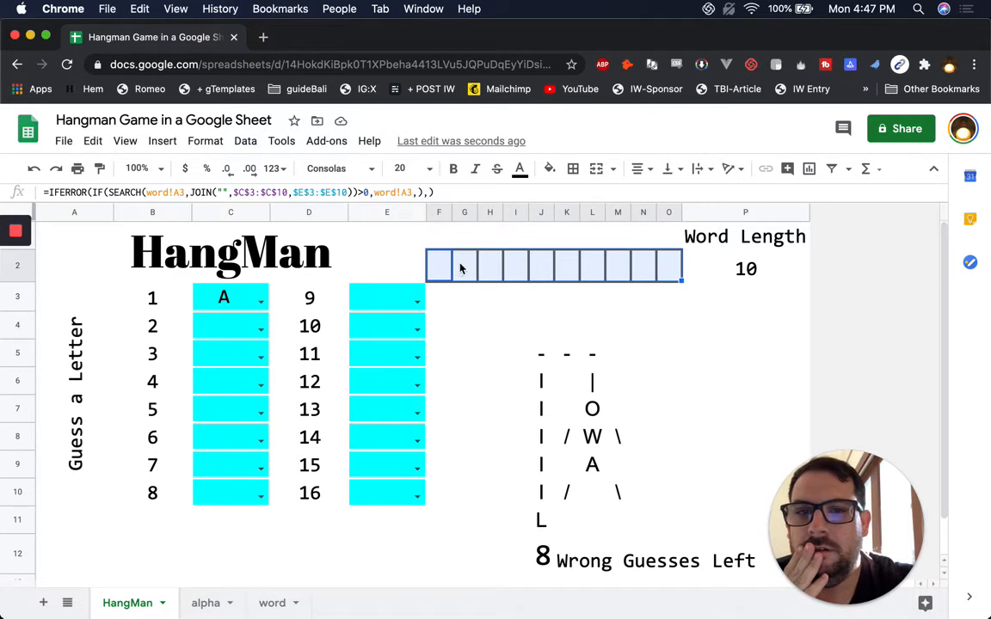
- Examine the numbered letter positions in row 2 and the letters of the answer in row 3 of the word sheet
{"action": "left_click", "coordinate": [275, 602]}
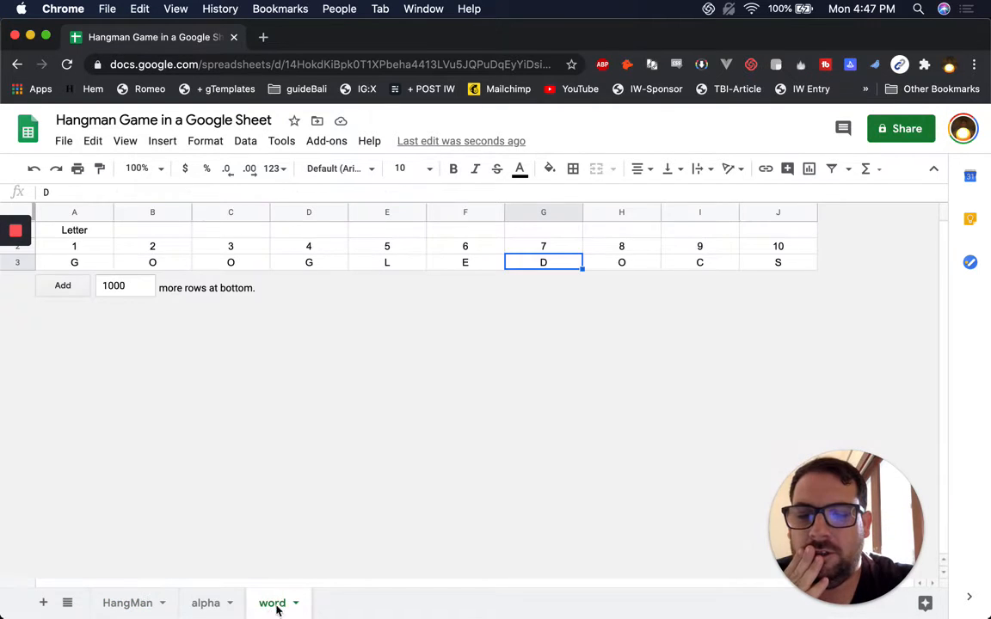
{"action": "left_click", "coordinate": [85, 269]}
{"action": "left_click_drag", "start_coordinate": [88, 250], "coordinate": [788, 246]}
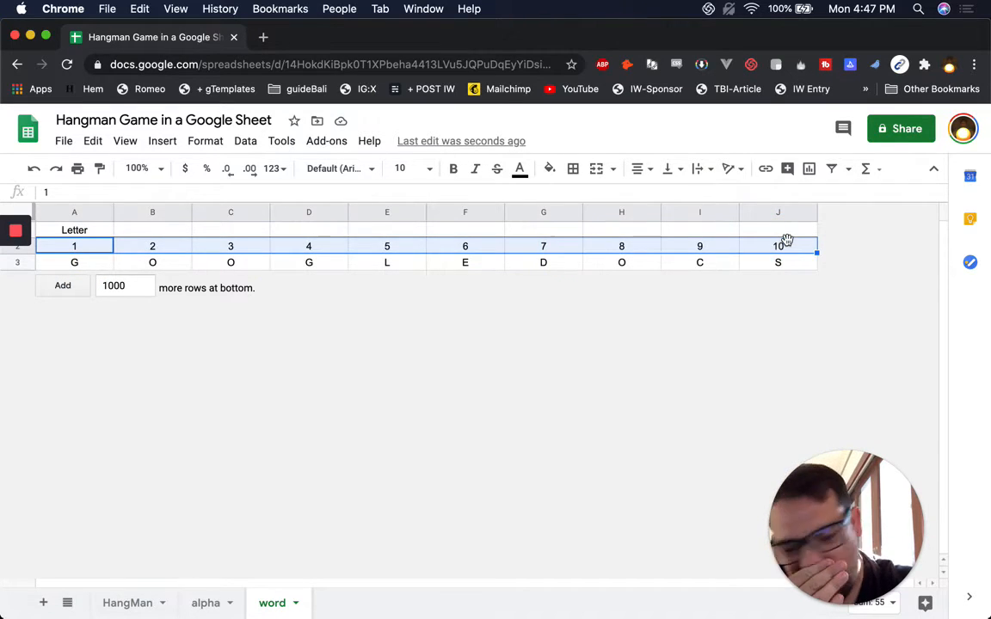
{"action": "left_click", "coordinate": [785, 248]}
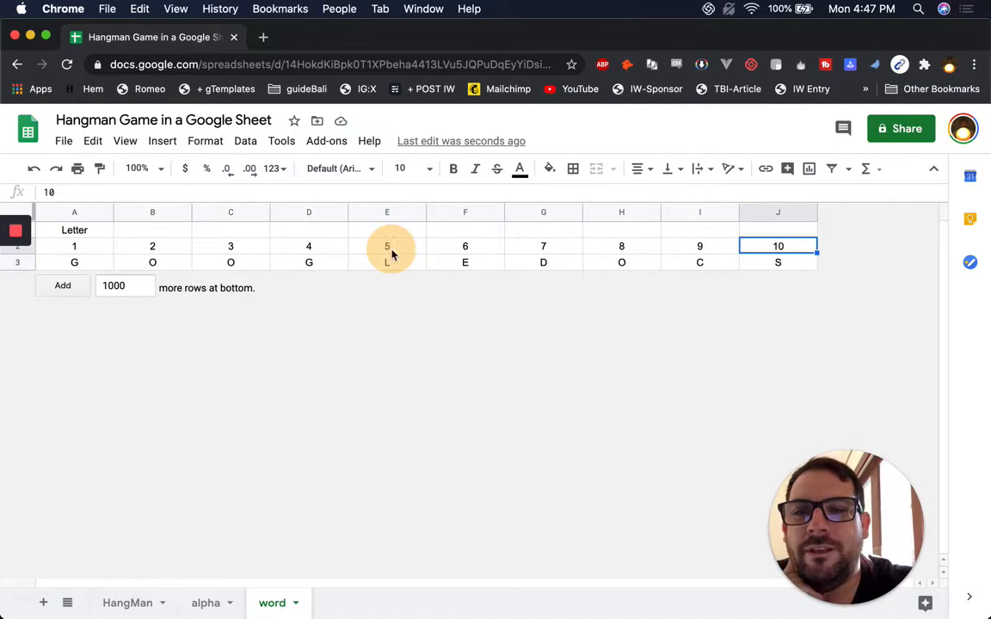
{"action": "left_click_drag", "start_coordinate": [777, 258], "coordinate": [779, 248]}
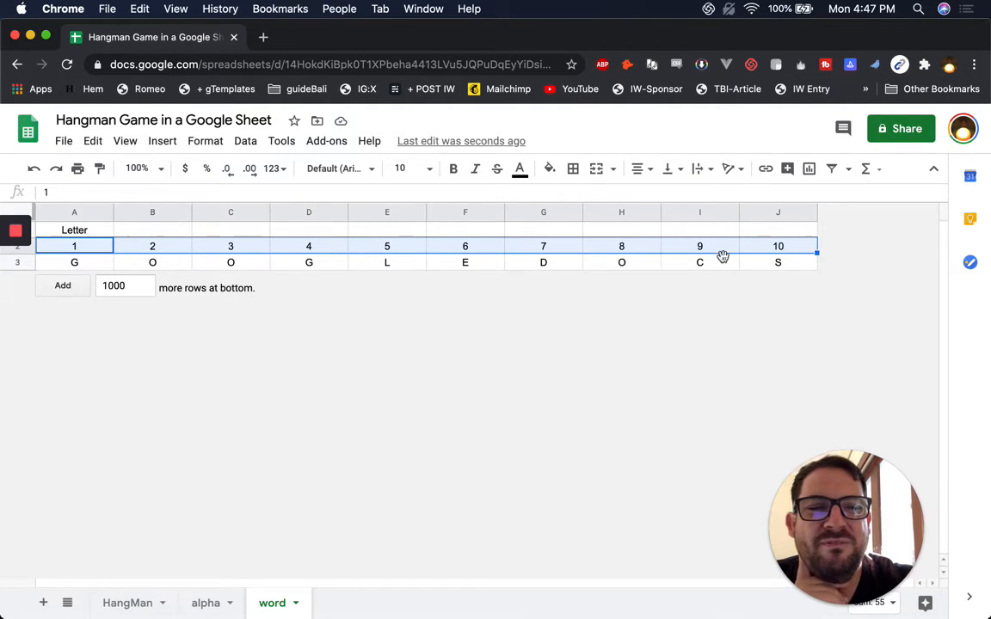
{"action": "left_click", "coordinate": [751, 267]}
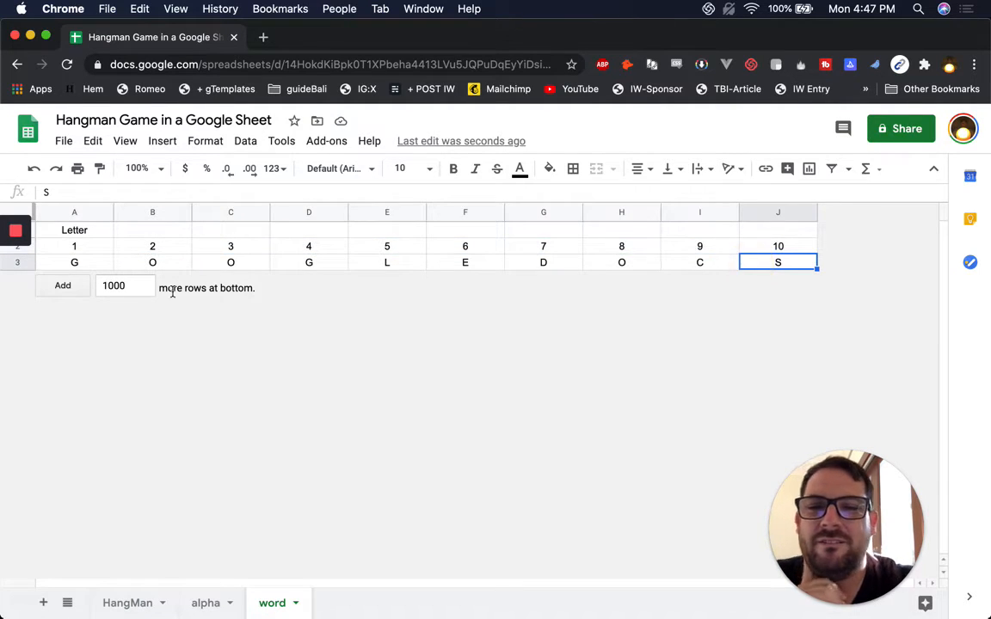
- Replace the answer in row 3 of the word sheet with LOGJAM, one letter per cell from A3, and clear G3:J3
{"action": "left_click", "coordinate": [76, 265]}
{"action": "type", "text": "L"}
{"action": "key", "text": "BackSpace"}
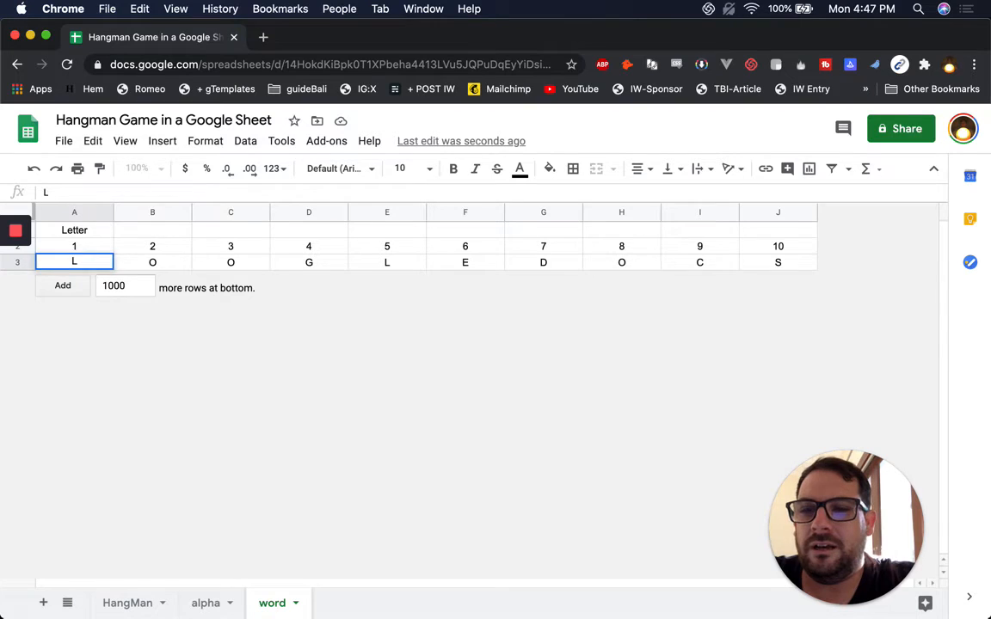
{"action": "key", "text": "Tab"}
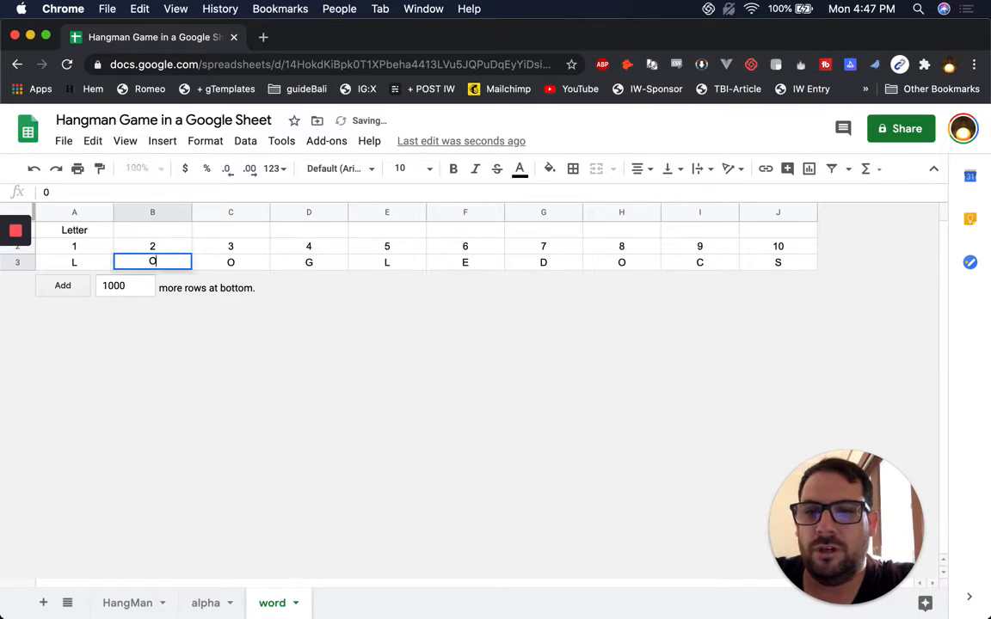
{"action": "key", "text": "Tab"}
{"action": "type", "text": "G"}
{"action": "key", "text": "Tab"}
{"action": "type", "text": "Ja"}
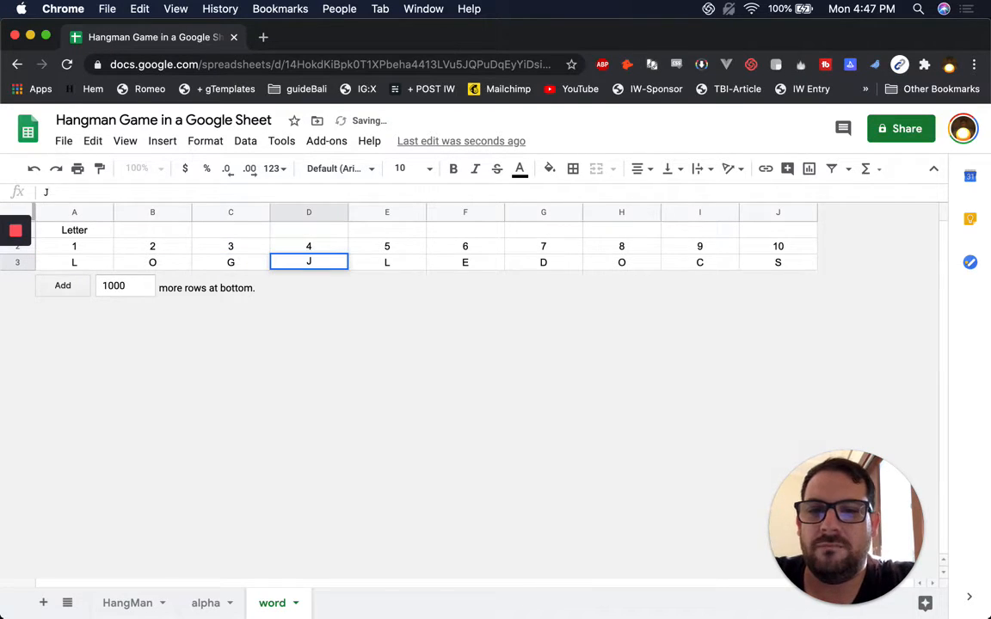
{"action": "key", "text": "Tab"}
{"action": "type", "text": "A"}
{"action": "key", "text": "Tab"}
{"action": "type", "text": "M"}
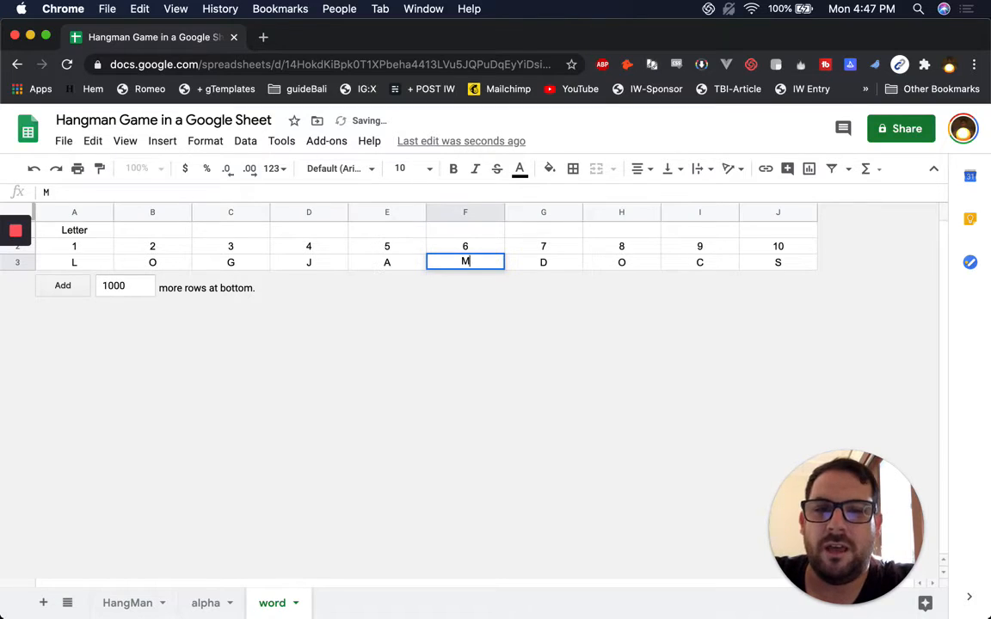
{"action": "key", "text": "Return"}
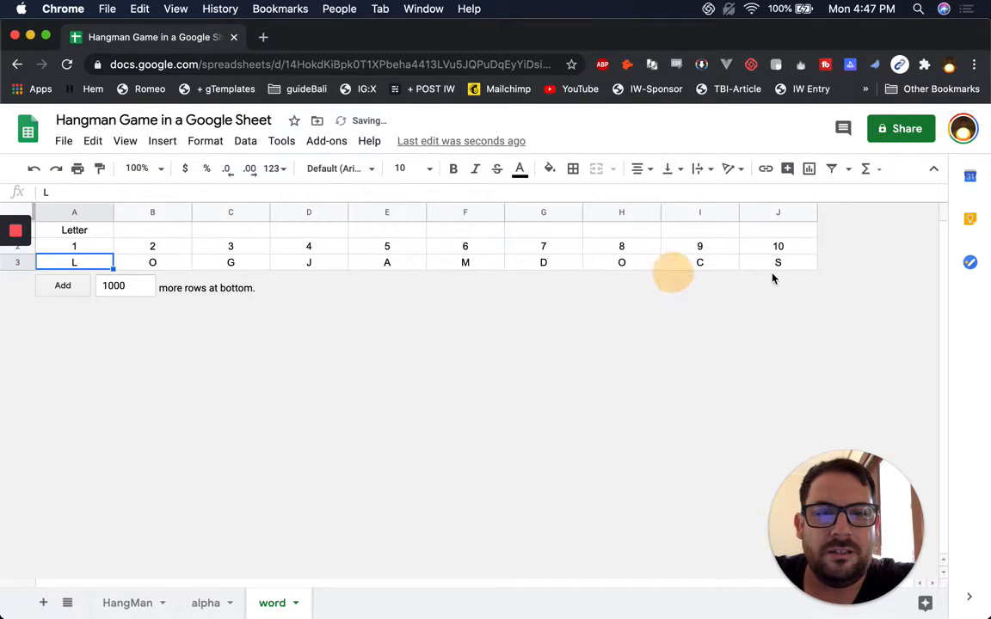
{"action": "left_click_drag", "start_coordinate": [543, 262], "coordinate": [777, 262]}
{"action": "key", "text": "Delete"}
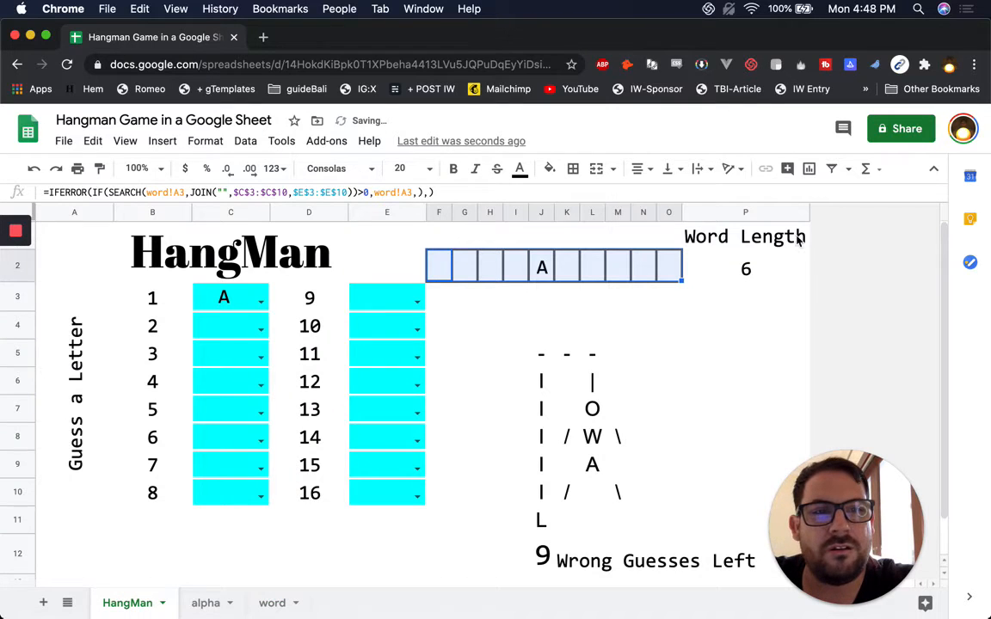
- Compare the range used in the Word Length formula with the answer row on the word sheet
{"action": "left_click", "coordinate": [744, 268]}
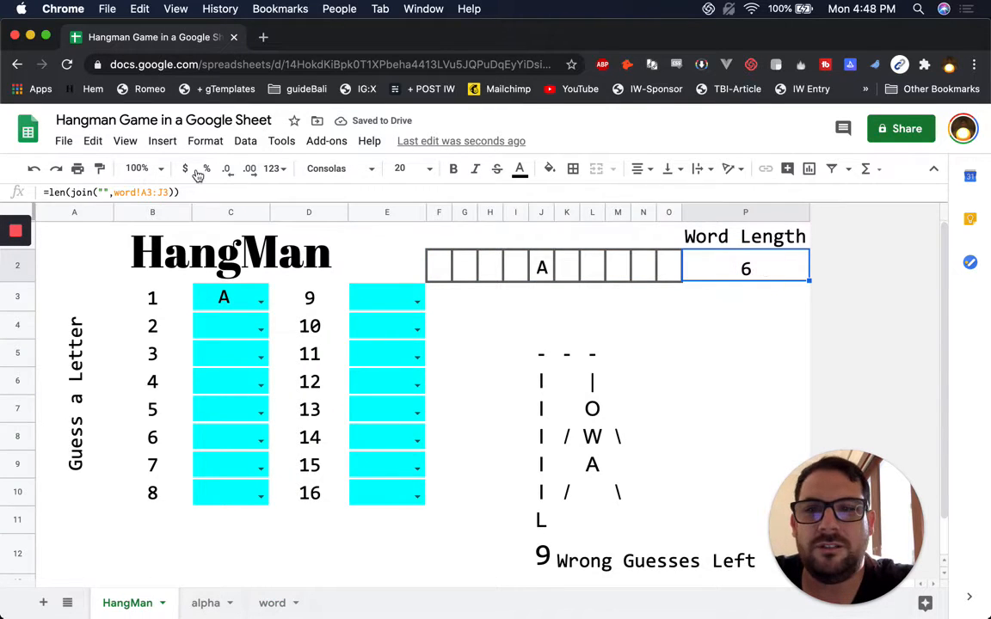
{"action": "left_click", "coordinate": [103, 193]}
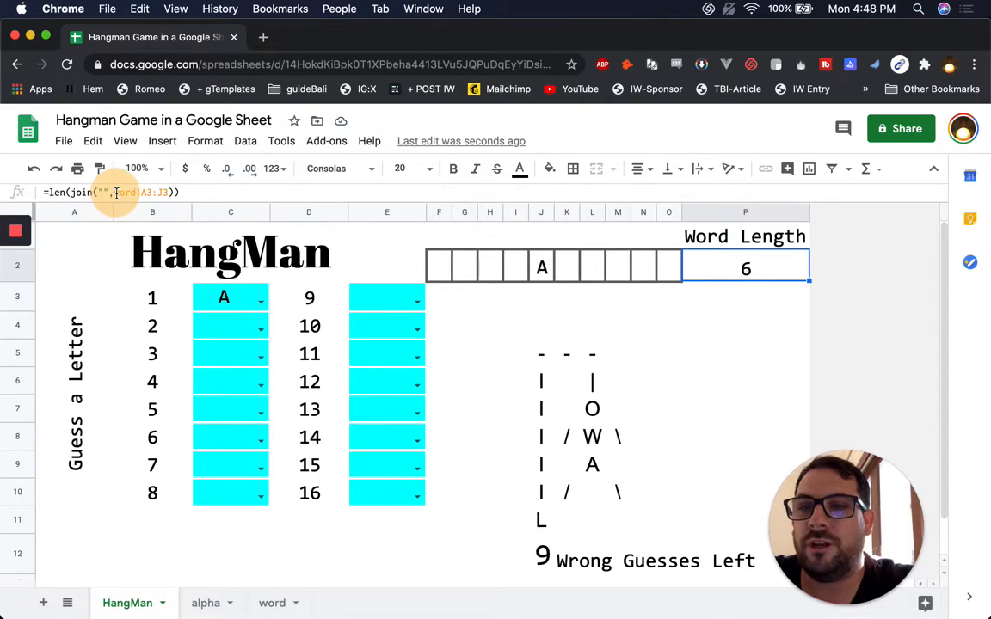
{"action": "left_click", "coordinate": [255, 600]}
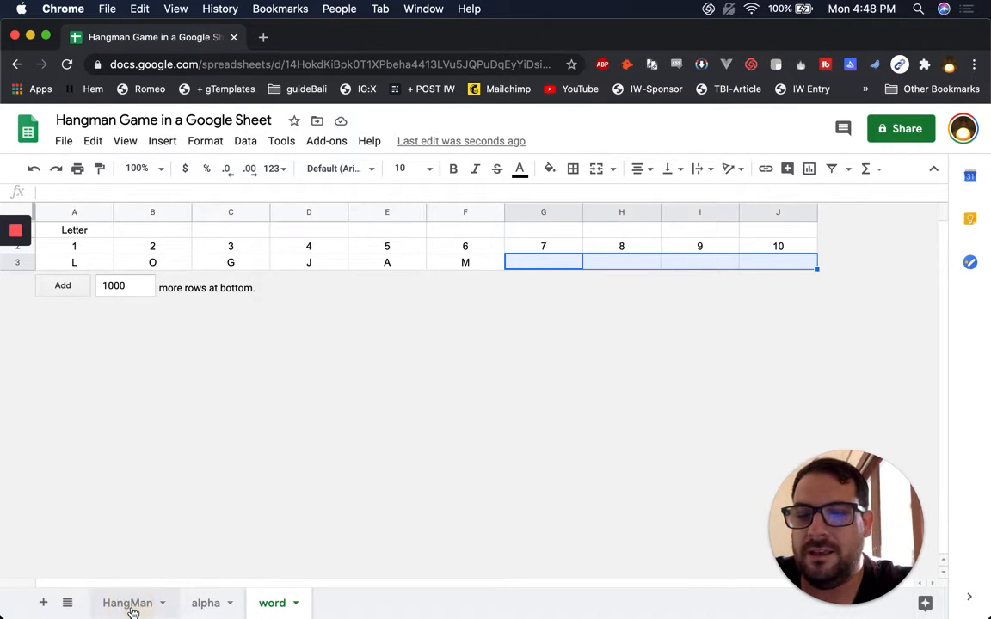
{"action": "key", "text": "Return"}
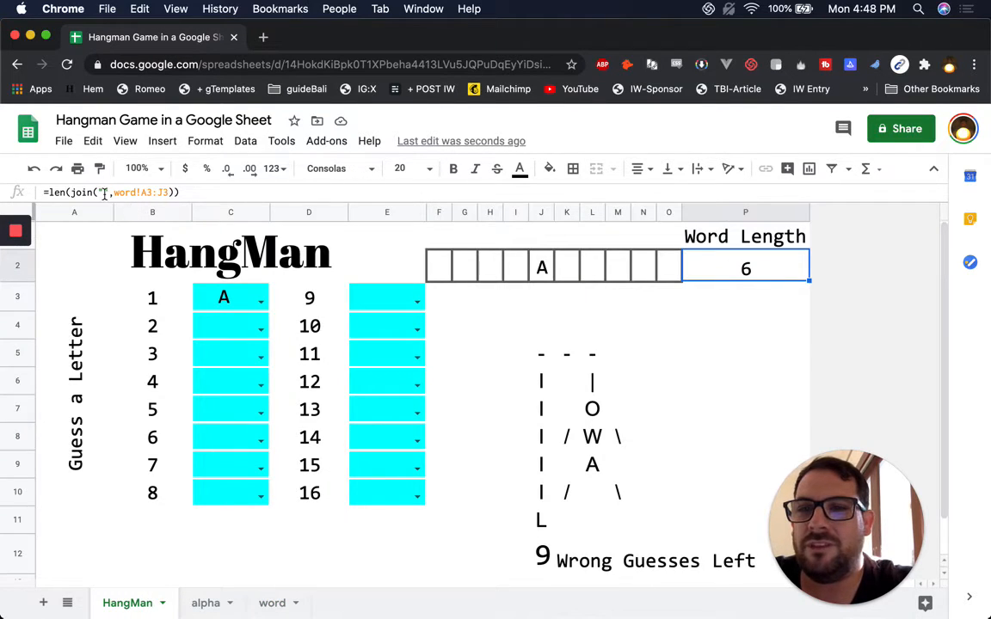
- Remove the "" delimiter from the JOIN in the Word Length formula, making it =len(join(,word!A3:J3))
{"action": "key", "text": "BackSpace"}
{"action": "key", "text": "BackSpace"}
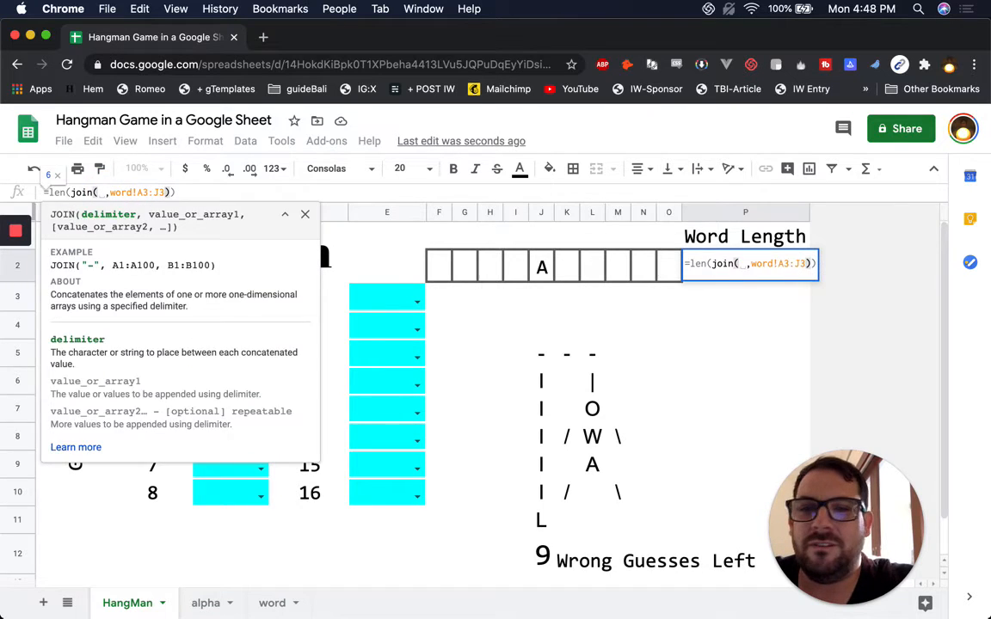
{"action": "key", "text": "Return"}
{"action": "left_click", "coordinate": [745, 264]}
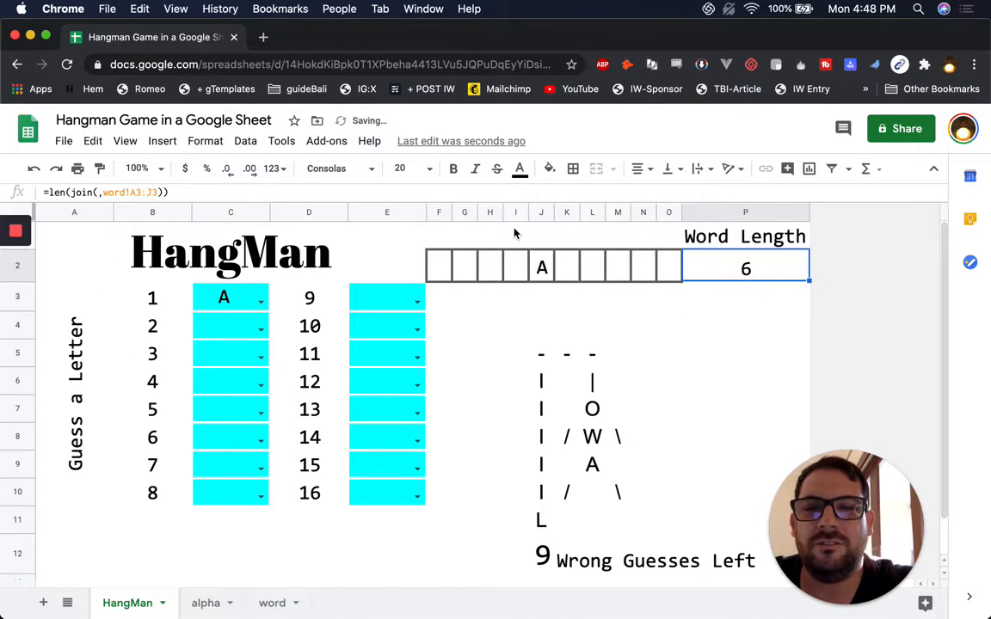
- Try putting the "" delimiter back into the Word Length formula's JOIN and take it out again
{"action": "left_click", "coordinate": [110, 192]}
{"action": "type", "text": "\"\""}
{"action": "key", "text": "BackSpace"}
{"action": "key", "text": "BackSpace"}
{"action": "key", "text": "Return"}
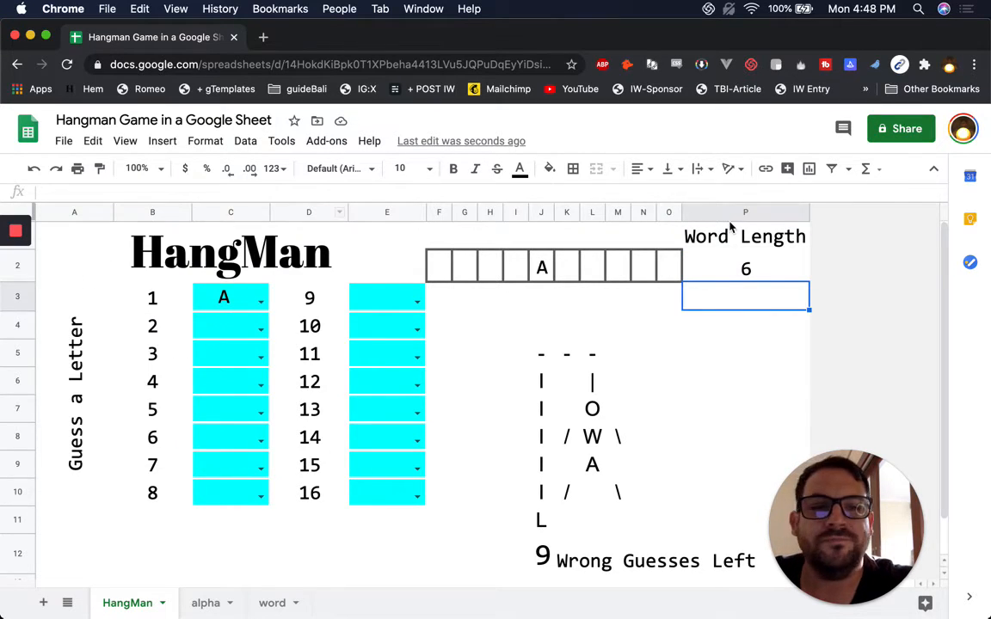
- Examine the LEN and JOIN parts of the Word Length formula and leave it without changes
{"action": "left_click", "coordinate": [690, 267]}
{"action": "left_click", "coordinate": [156, 192]}
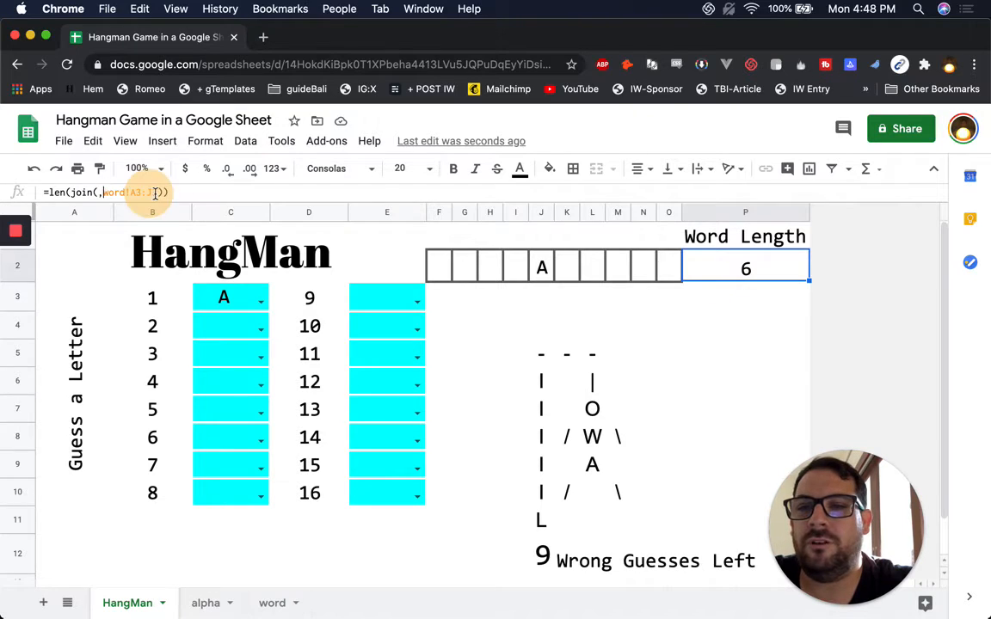
{"action": "left_click", "coordinate": [66, 193]}
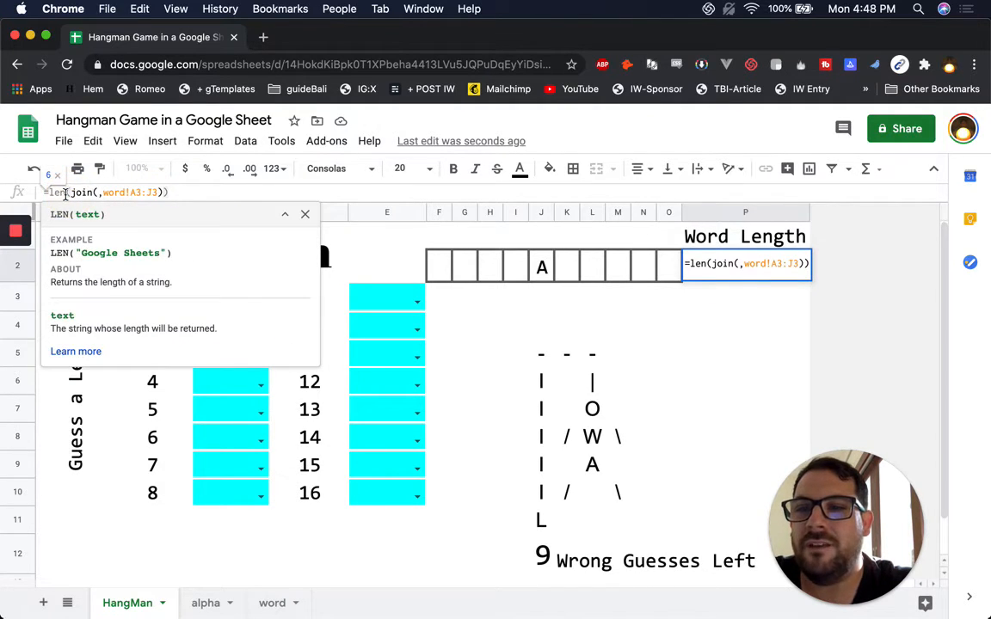
{"action": "left_click_drag", "start_coordinate": [71, 191], "coordinate": [162, 190]}
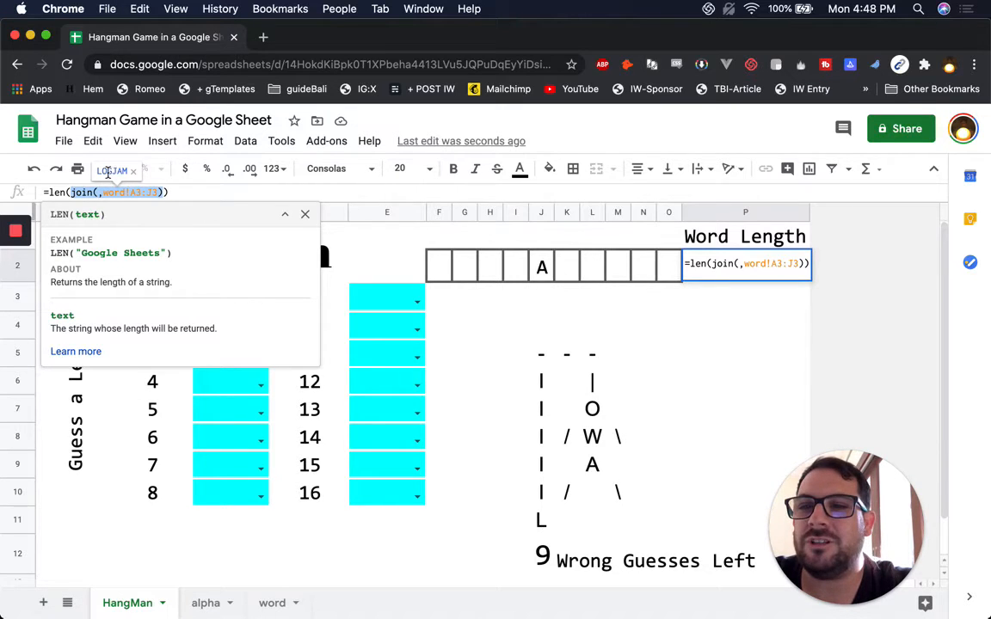
{"action": "left_click", "coordinate": [122, 193]}
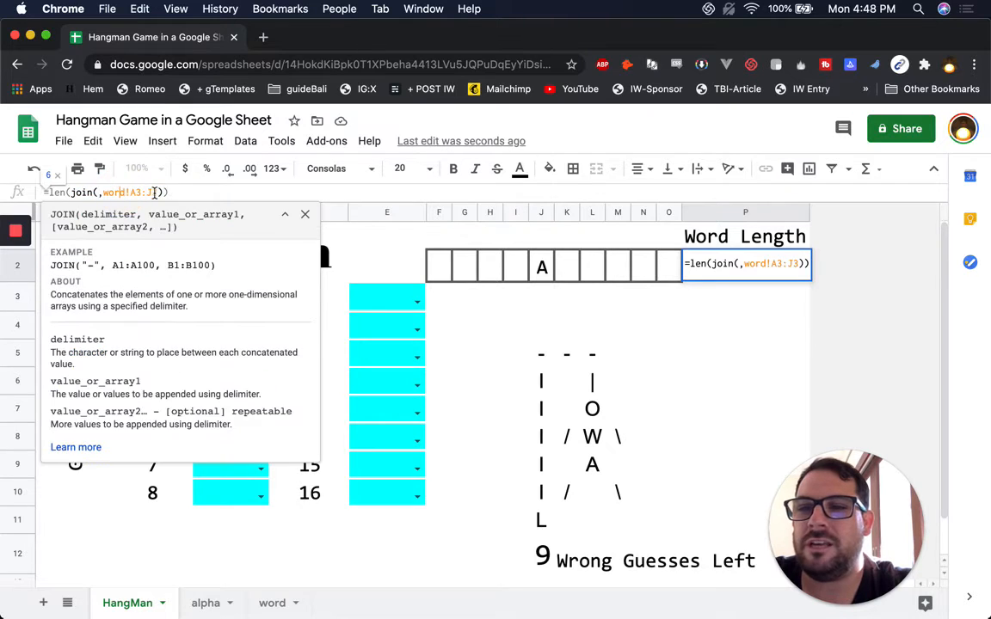
{"action": "left_click", "coordinate": [770, 263]}
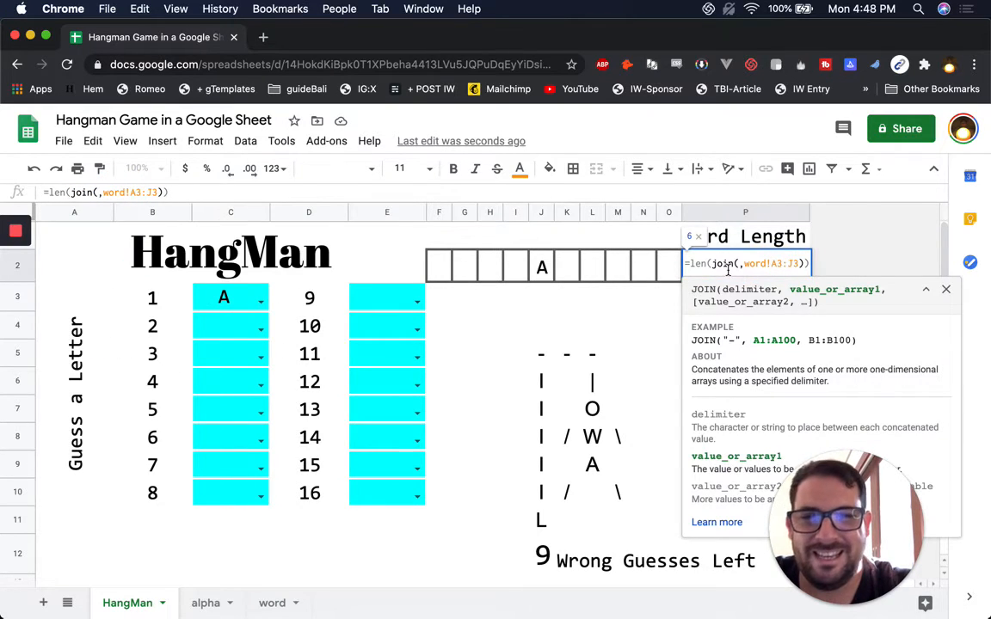
{"action": "key", "text": "Escape"}
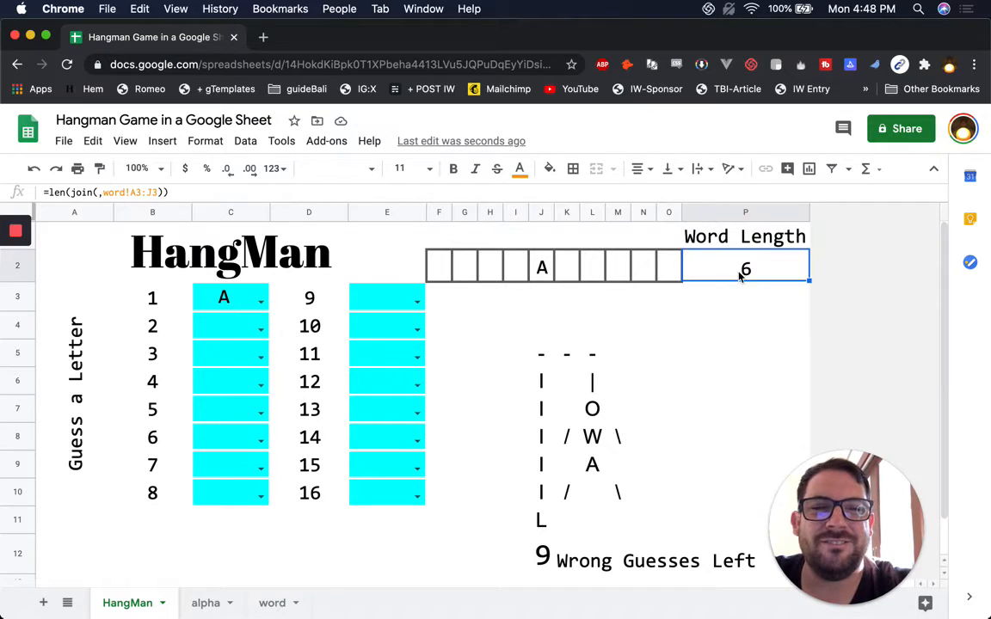
- Clear the formula in the fifth hidden-word box and undo the deletion
{"action": "left_click", "coordinate": [537, 268]}
{"action": "key", "text": "Delete"}
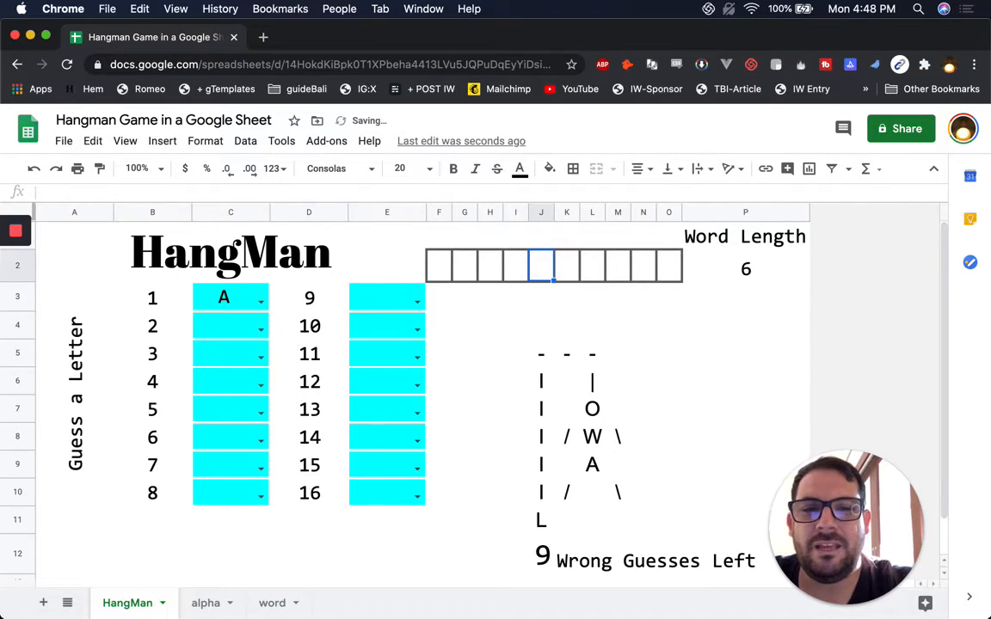
{"action": "key", "text": "super+z"}
{"action": "left_click", "coordinate": [535, 324]}
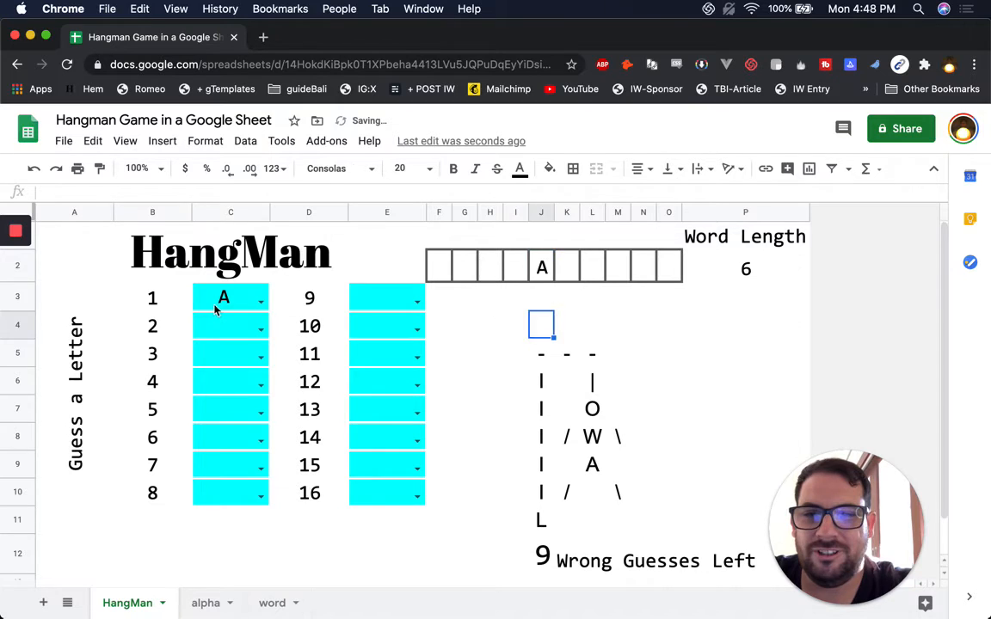
- Clear the letter entered as guess 1
{"action": "left_click", "coordinate": [218, 301]}
{"action": "key", "text": "Delete"}
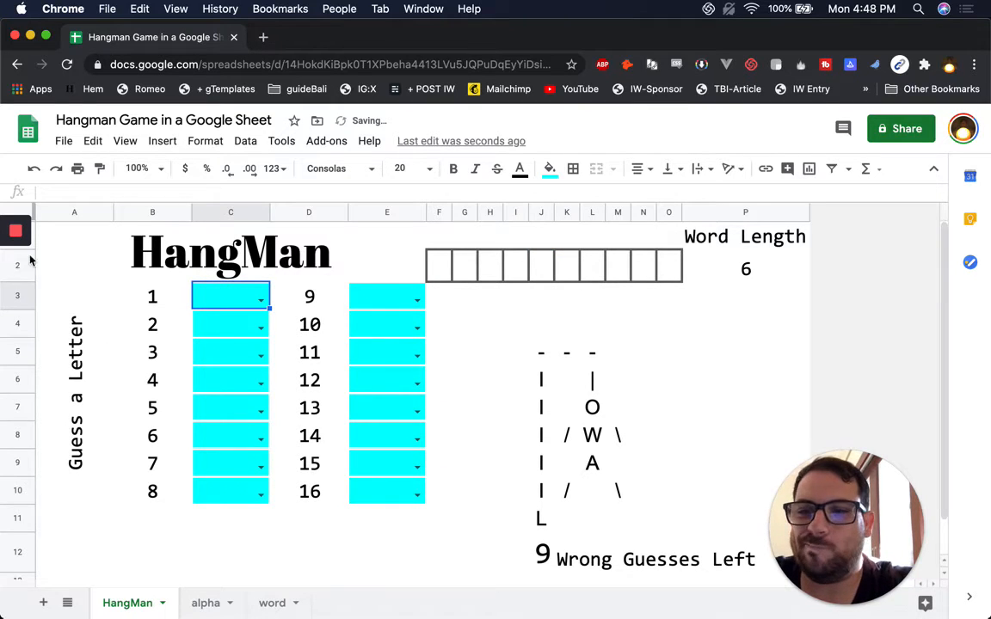
{"action": "mouse_move", "coordinate": [15, 294]}
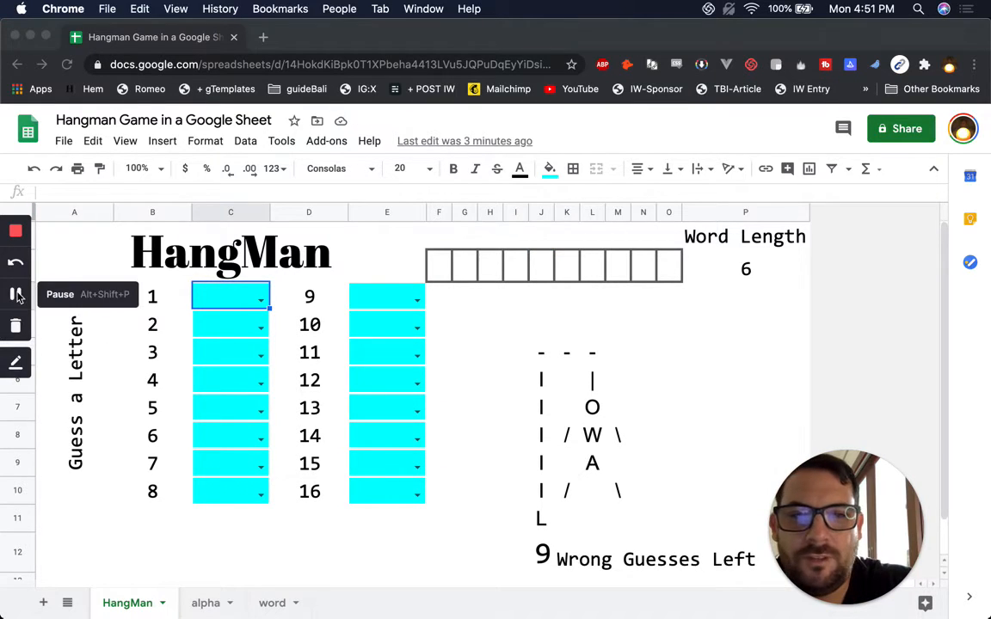
- Strip the IFERROR wrapper and the closing brackets from the formula in the first hidden-word box
{"action": "left_click", "coordinate": [448, 265]}
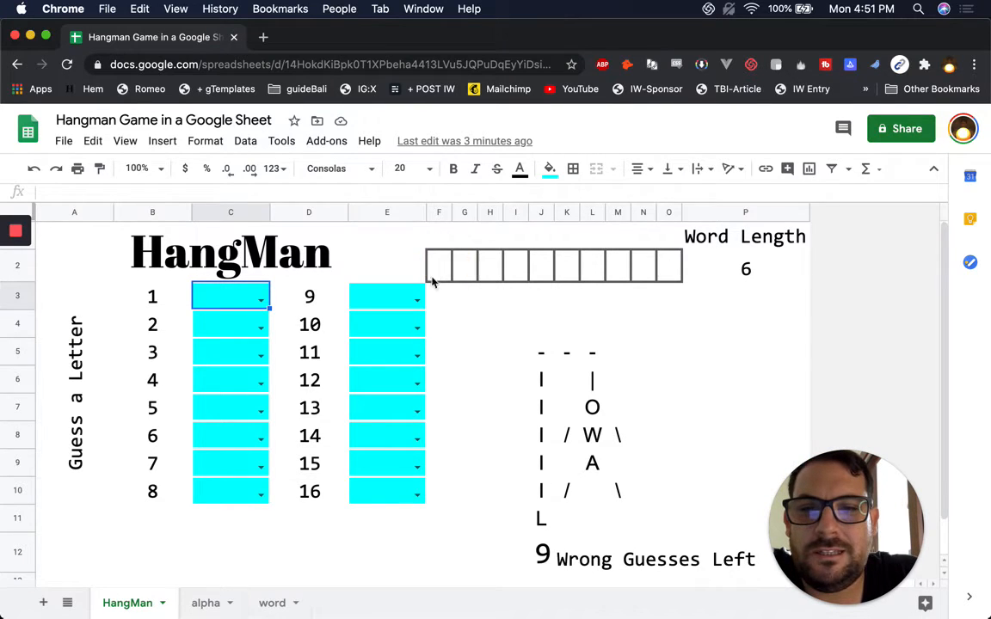
{"action": "left_click", "coordinate": [437, 272]}
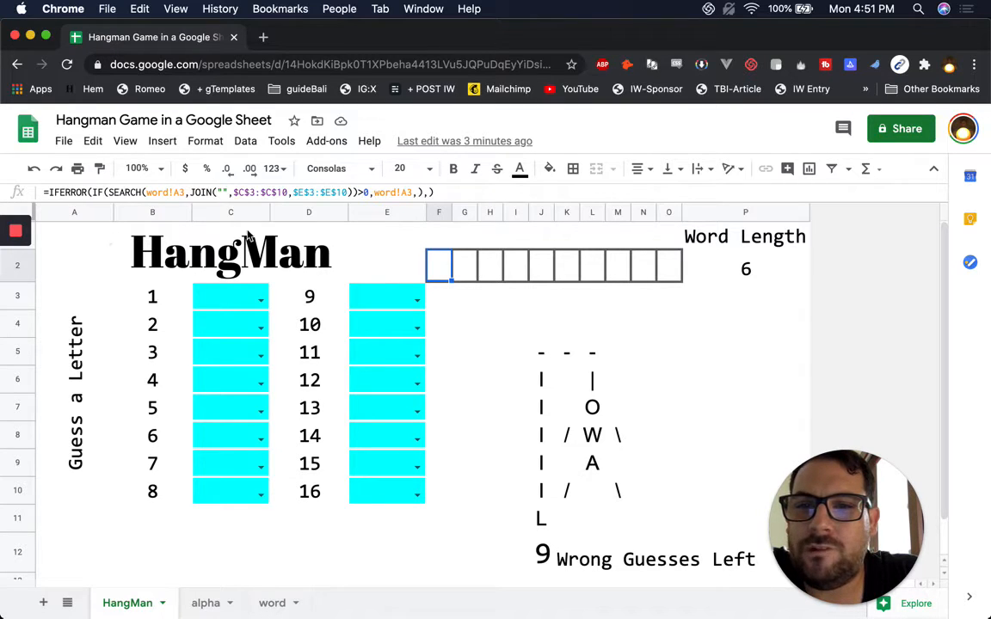
{"action": "left_click", "coordinate": [92, 192]}
{"action": "key", "text": "BackSpace"}
{"action": "key", "text": "BackSpace"}
{"action": "key", "text": "BackSpace"}
{"action": "key", "text": "BackSpace"}
{"action": "key", "text": "BackSpace"}
{"action": "key", "text": "BackSpace"}
{"action": "key", "text": "BackSpace"}
{"action": "key", "text": "BackSpace"}
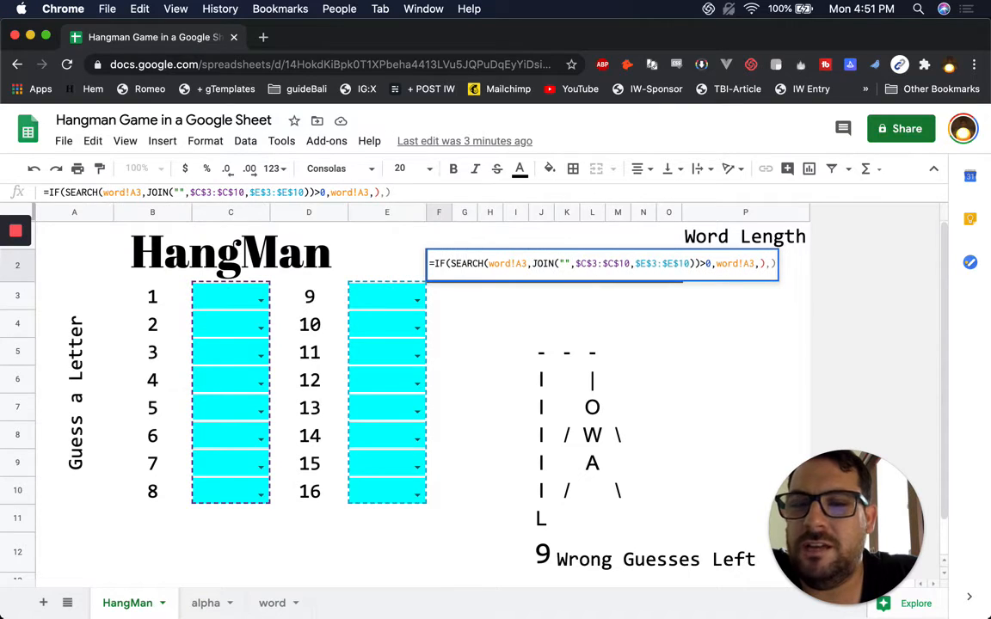
{"action": "key", "text": "BackSpace"}
{"action": "key", "text": "BackSpace"}
{"action": "key", "text": "BackSpace"}
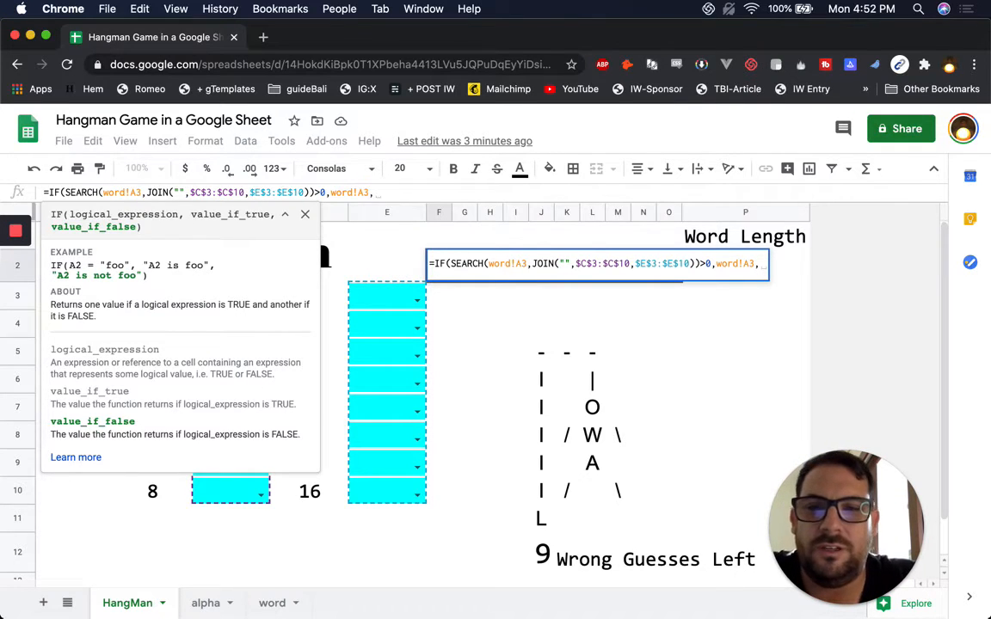
- Wrap the first hidden-word box's IF formula in iferror( again and close it with ),)
{"action": "left_click", "coordinate": [49, 192]}
{"action": "type", "text": "iferror("}
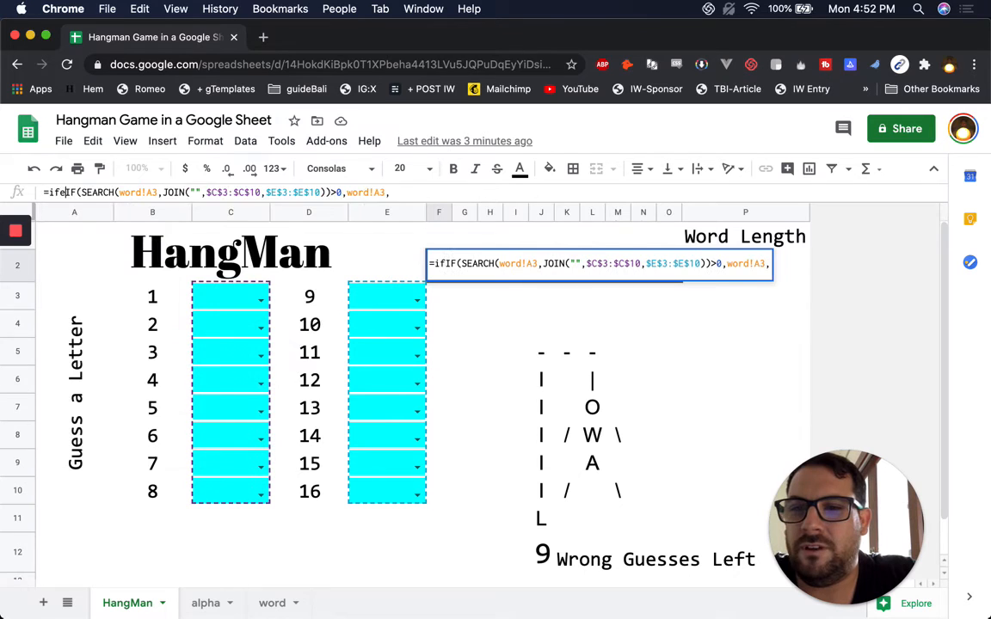
{"action": "key", "text": "End"}
{"action": "type", "text": "),)"}
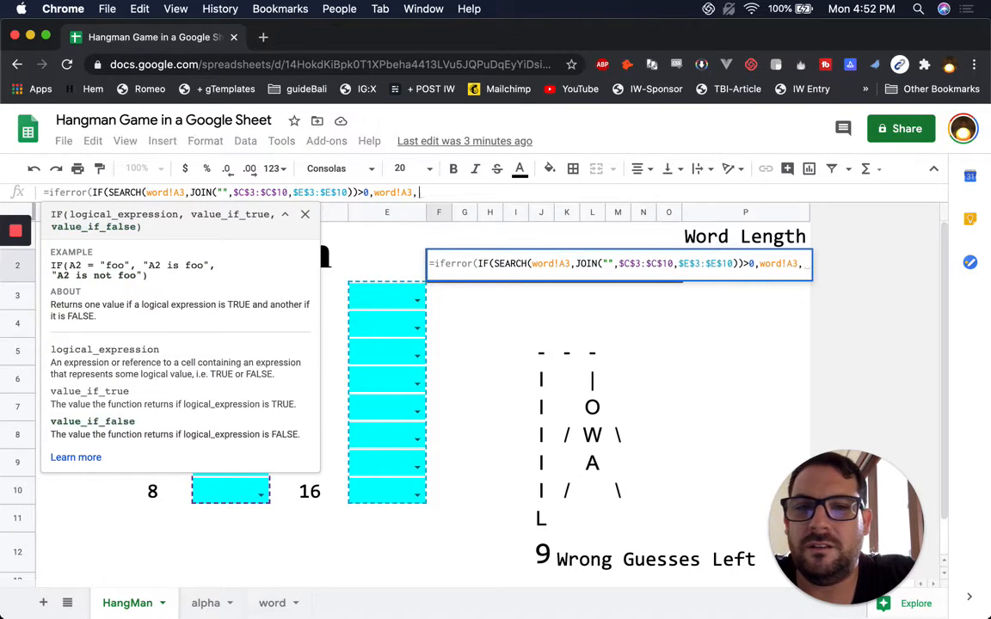
{"action": "left_click", "coordinate": [427, 193]}
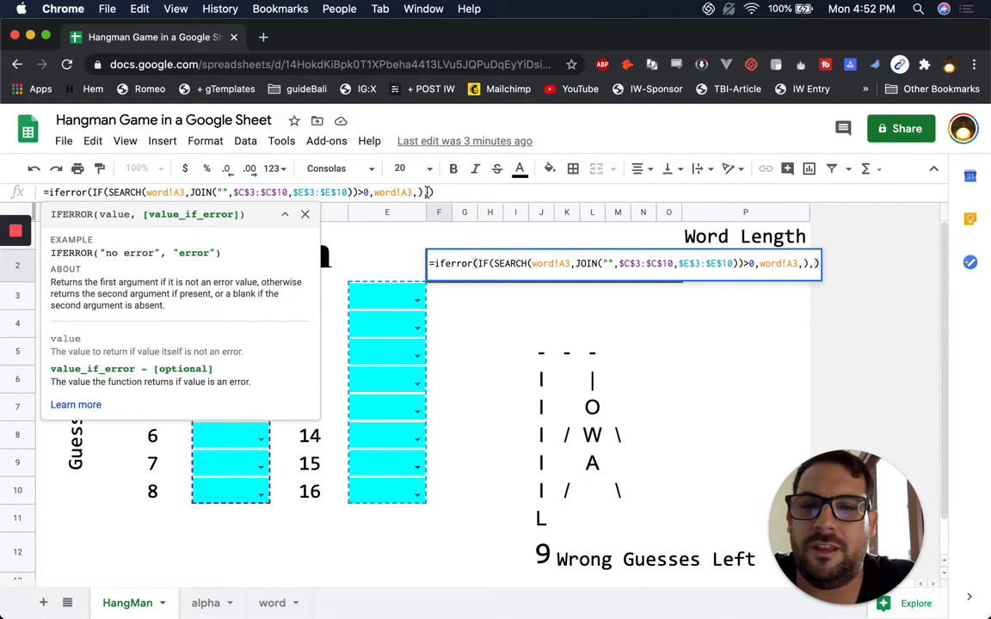
- Strip the iferror( wrapper, the empty value_if_false argument and the closing brackets from the first hidden-word box's formula
{"action": "key", "text": "BackSpace"}
{"action": "key", "text": "BackSpace"}
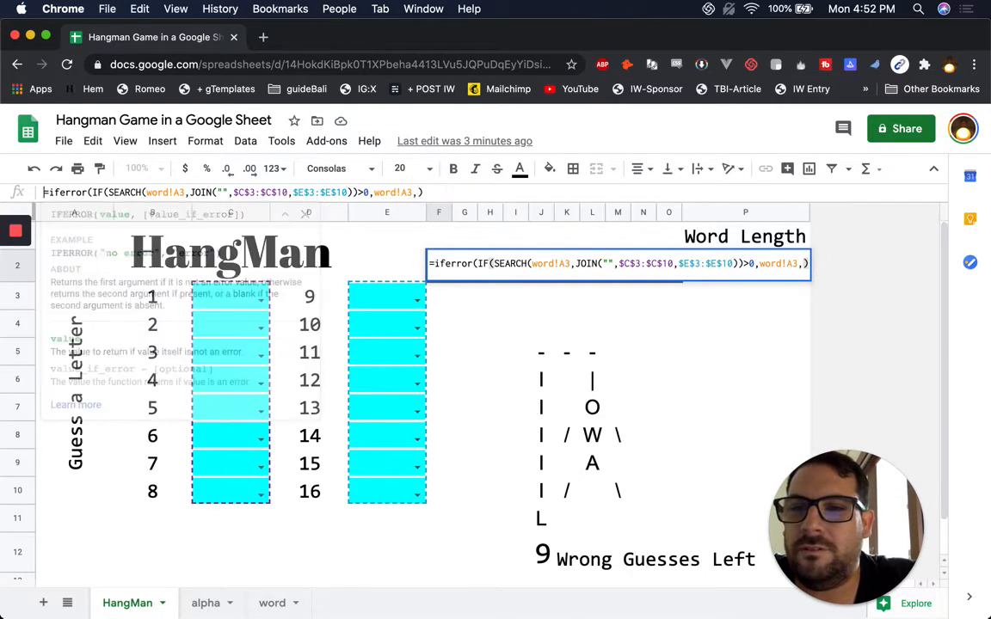
{"action": "key", "text": "Delete"}
{"action": "key", "text": "Delete"}
{"action": "key", "text": "Delete"}
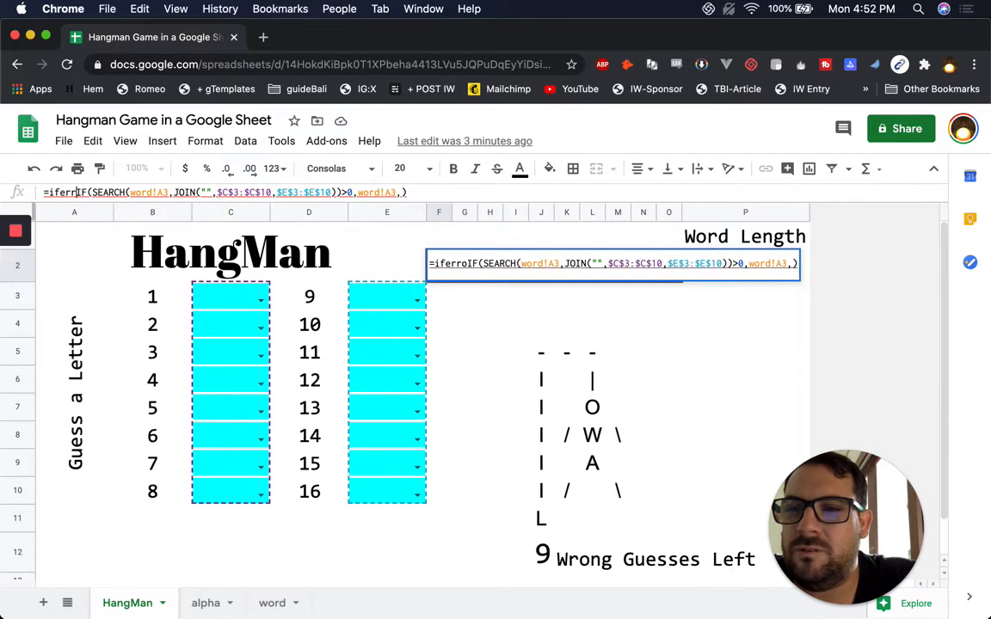
{"action": "key", "text": "BackSpace"}
{"action": "key", "text": "BackSpace"}
{"action": "key", "text": "BackSpace"}
{"action": "key", "text": "BackSpace"}
{"action": "key", "text": "BackSpace"}
{"action": "key", "text": "Delete"}
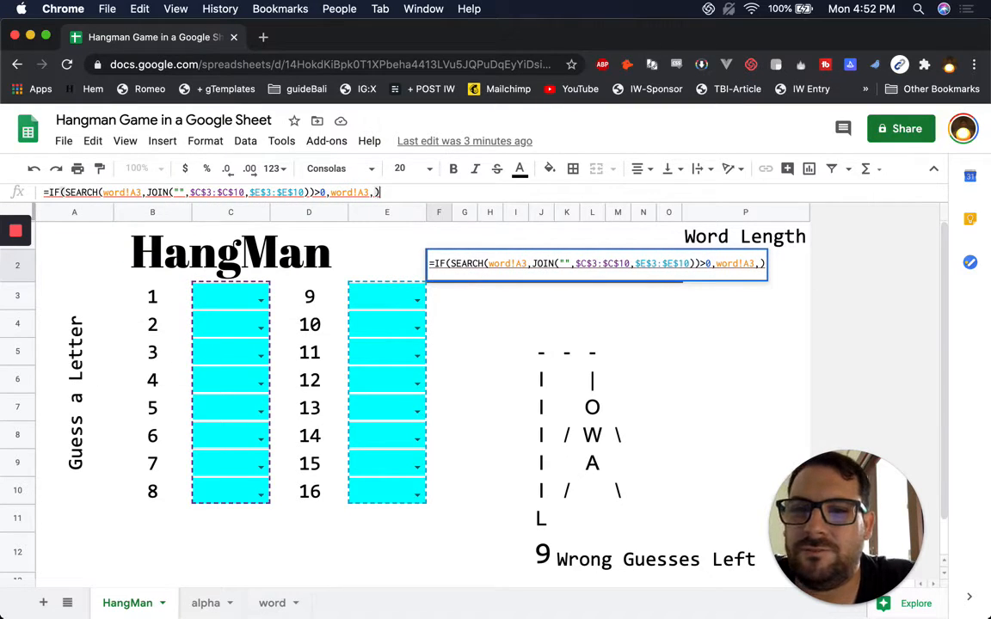
{"action": "key", "text": "BackSpace"}
{"action": "key", "text": "BackSpace"}
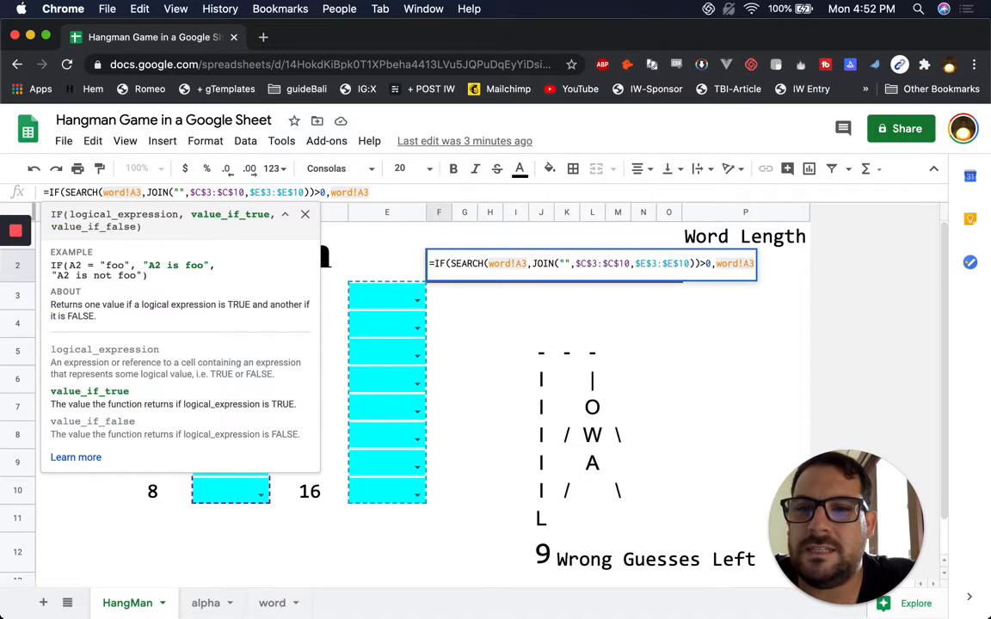
- Highlight the word!A3 and JOIN arguments inside SEARCH, remove JOIN's delimiter, and discard all edits to the formula
{"action": "left_click", "coordinate": [103, 192]}
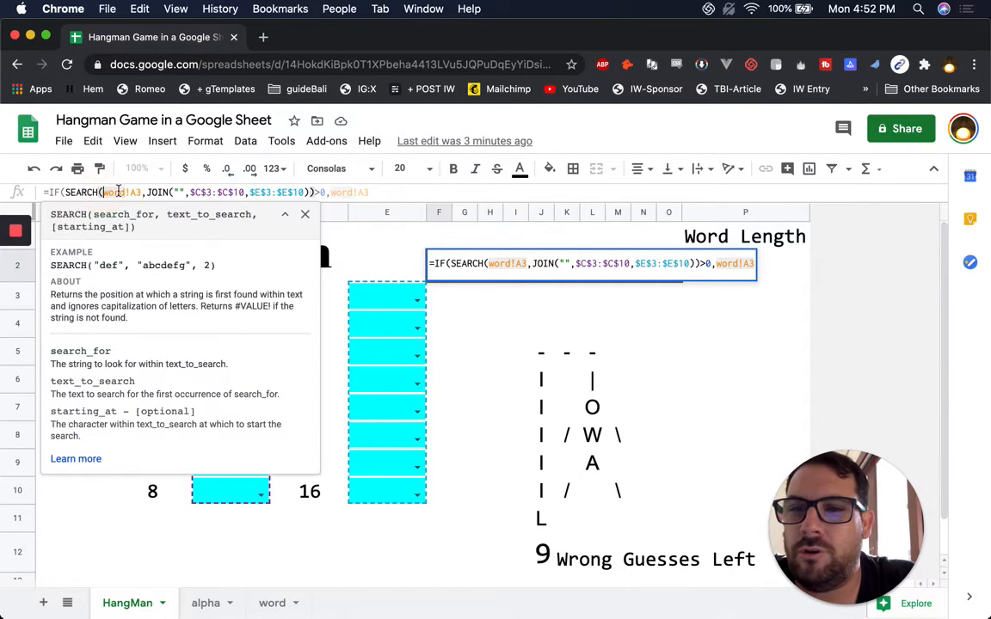
{"action": "left_click_drag", "start_coordinate": [142, 191], "coordinate": [103, 191]}
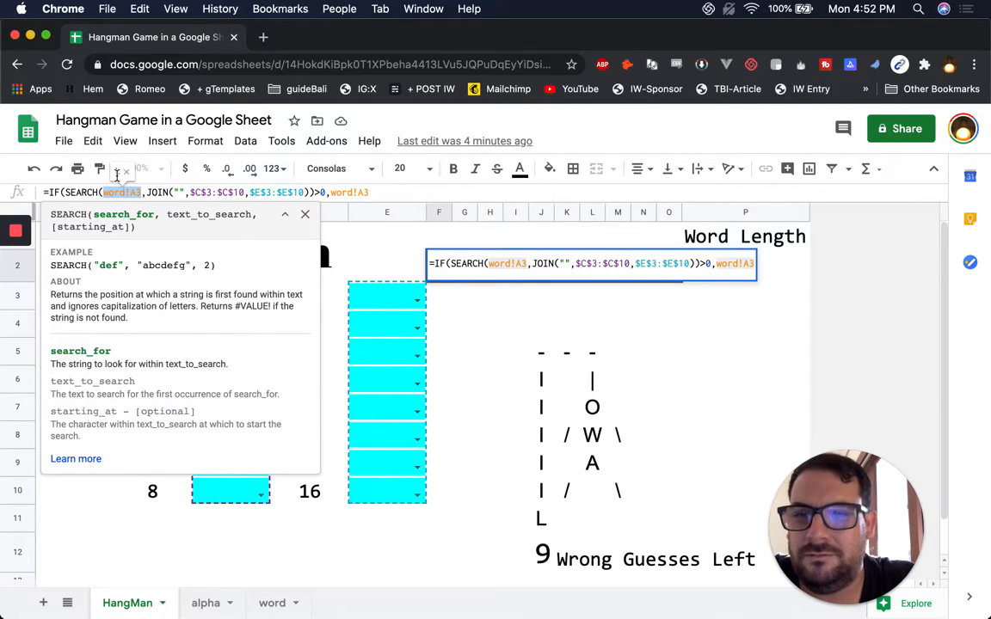
{"action": "left_click_drag", "start_coordinate": [146, 193], "coordinate": [306, 193]}
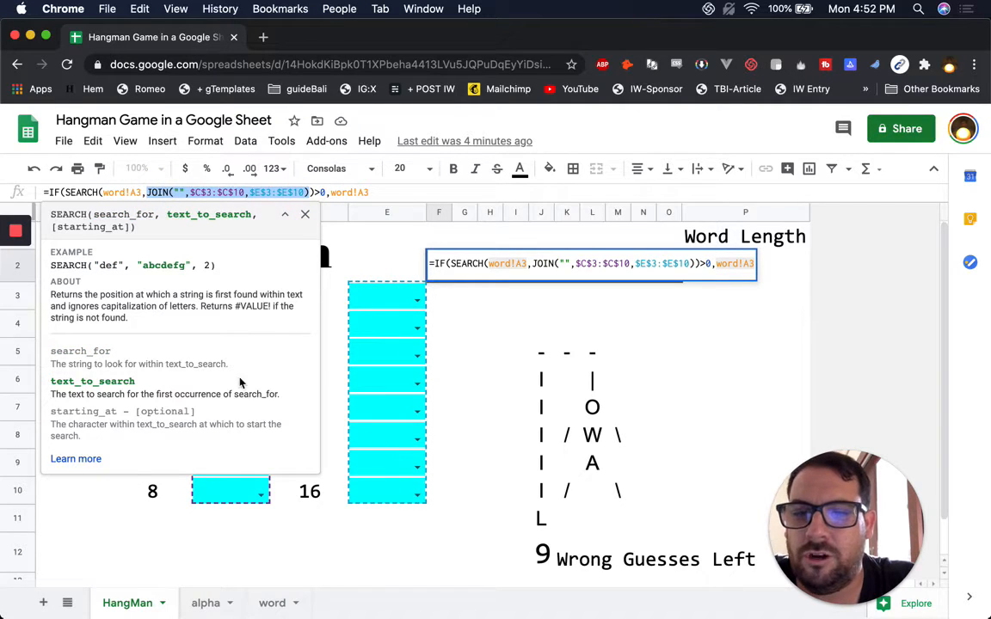
{"action": "left_click", "coordinate": [178, 192]}
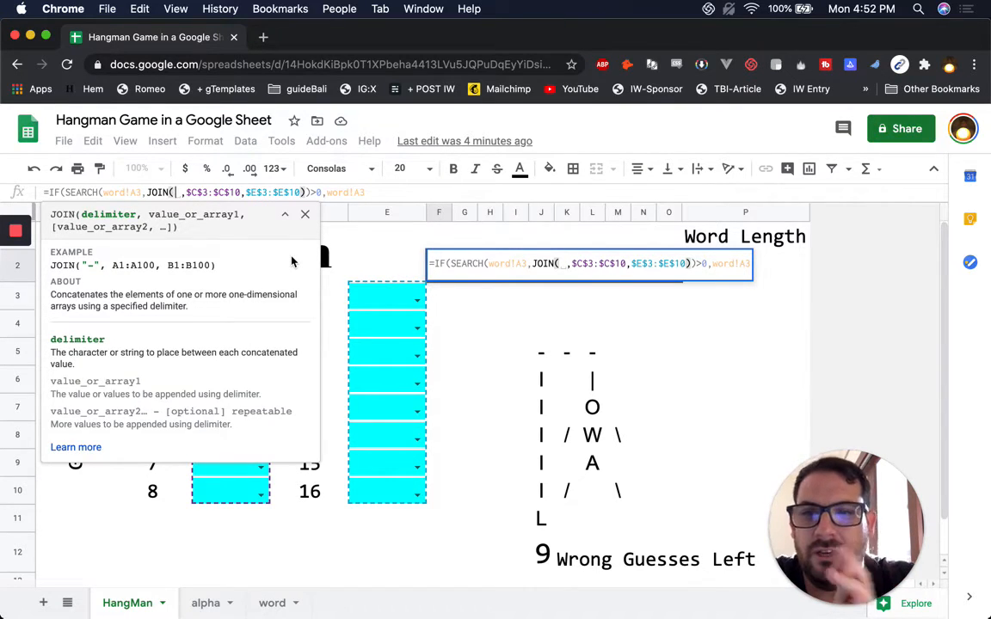
{"action": "key", "text": "Escape"}
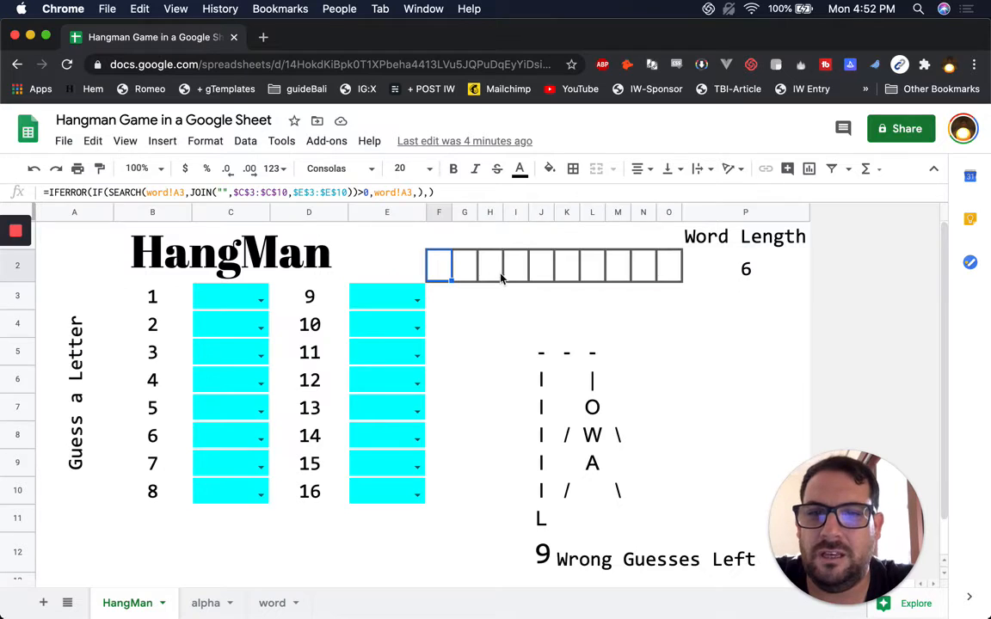
- Enter the letters A, B and C as guesses 1, 2 and 3
{"action": "left_click", "coordinate": [232, 293]}
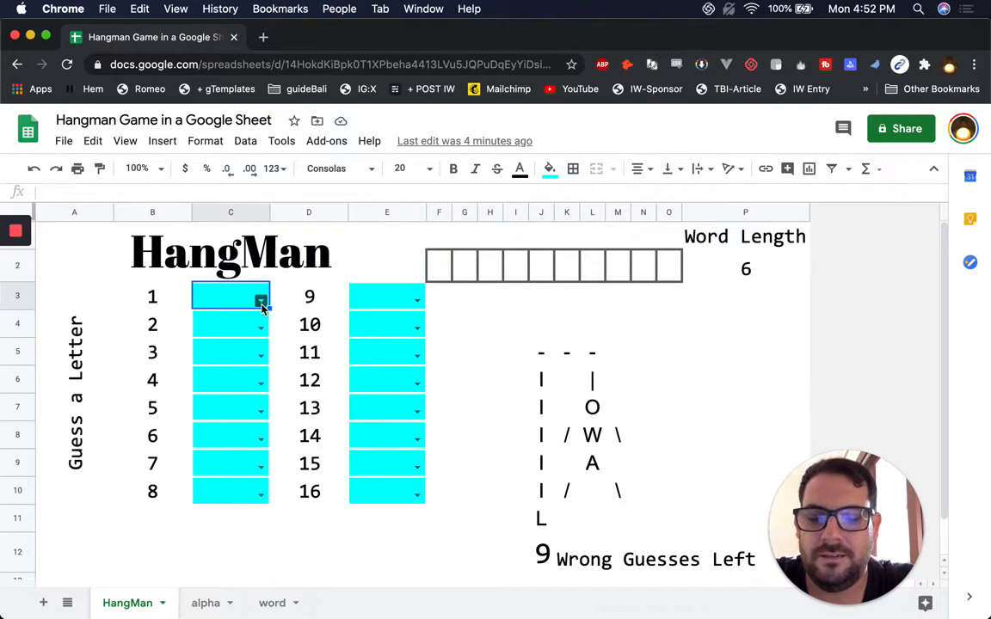
{"action": "type", "text": "A"}
{"action": "key", "text": "Return"}
{"action": "type", "text": "B"}
{"action": "key", "text": "Return"}
{"action": "type", "text": "C"}
{"action": "key", "text": "Return"}
- Reduce the first hidden-word box's formula to =JOIN("",$C$3:$C$10,$E$3:$E$10)
{"action": "double_click", "coordinate": [447, 268]}
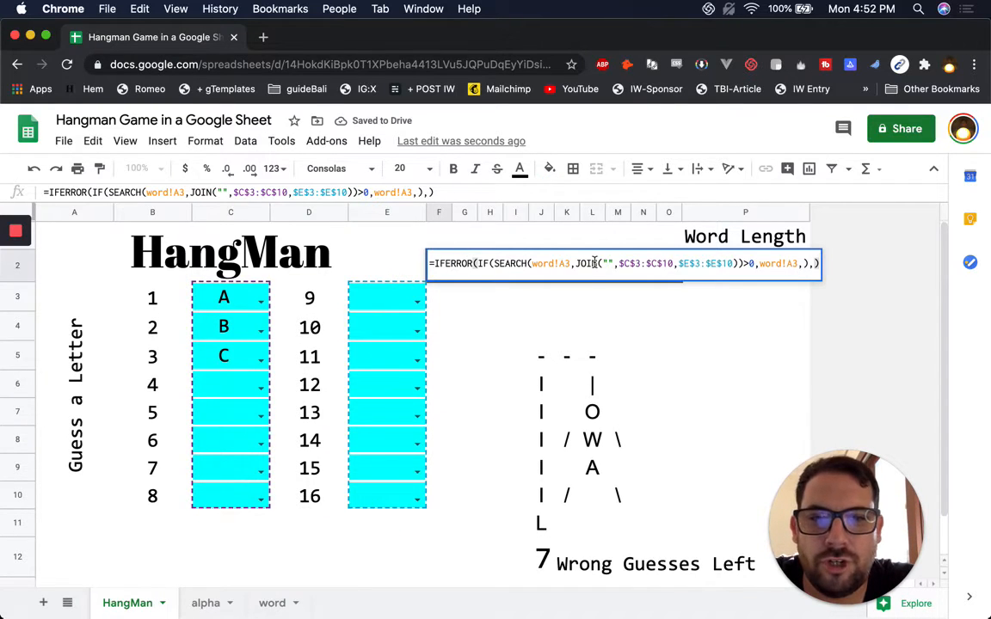
{"action": "left_click_drag", "start_coordinate": [574, 263], "coordinate": [435, 263]}
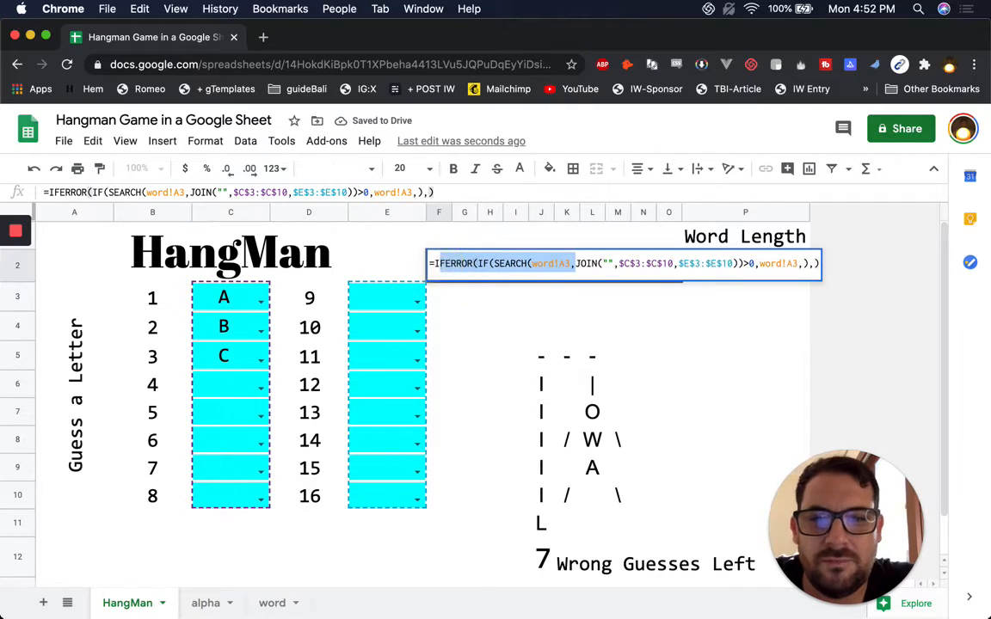
{"action": "key", "text": "BackSpace"}
{"action": "key", "text": "End"}
{"action": "key", "text": "BackSpace"}
{"action": "key", "text": "BackSpace"}
{"action": "key", "text": "BackSpace"}
{"action": "key", "text": "BackSpace"}
{"action": "key", "text": "BackSpace"}
{"action": "key", "text": "BackSpace"}
{"action": "key", "text": "BackSpace"}
{"action": "key", "text": "BackSpace"}
{"action": "key", "text": "BackSpace"}
{"action": "key", "text": "BackSpace"}
{"action": "key", "text": "BackSpace"}
{"action": "key", "text": "BackSpace"}
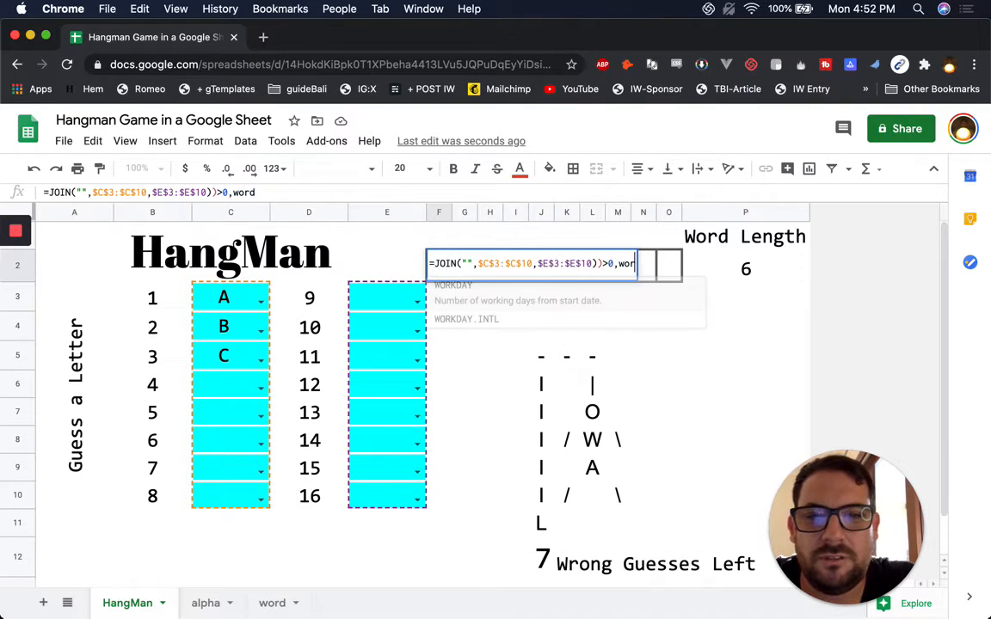
{"action": "key", "text": "BackSpace"}
{"action": "key", "text": "BackSpace"}
{"action": "key", "text": "BackSpace"}
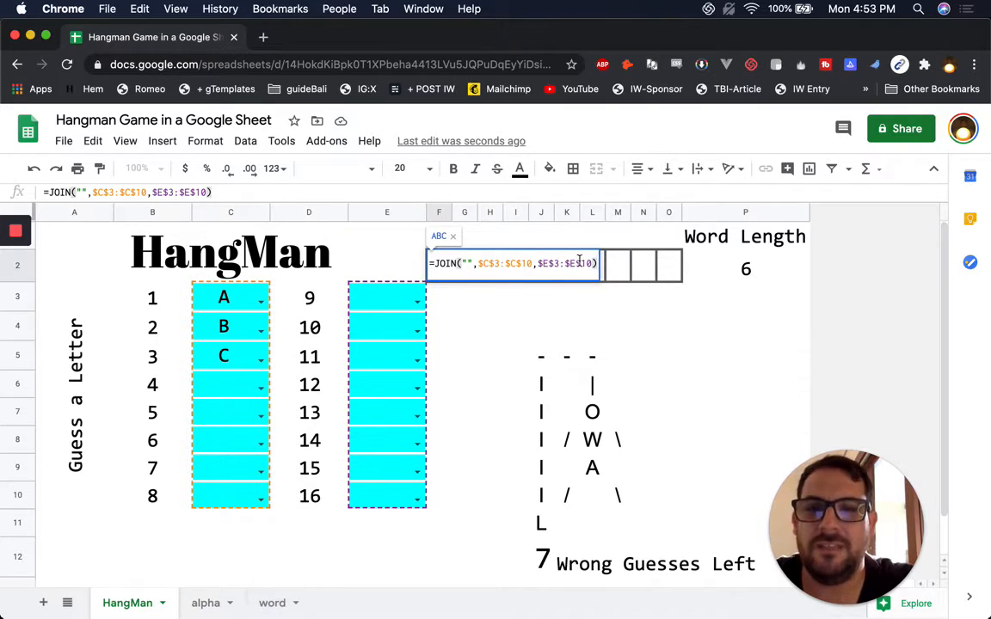
- Wrap the JOIN formula in search( with word!A3 as the text to look for, and commit it in the first hidden-word box
{"action": "left_click", "coordinate": [432, 264]}
{"action": "type", "text": "search("}
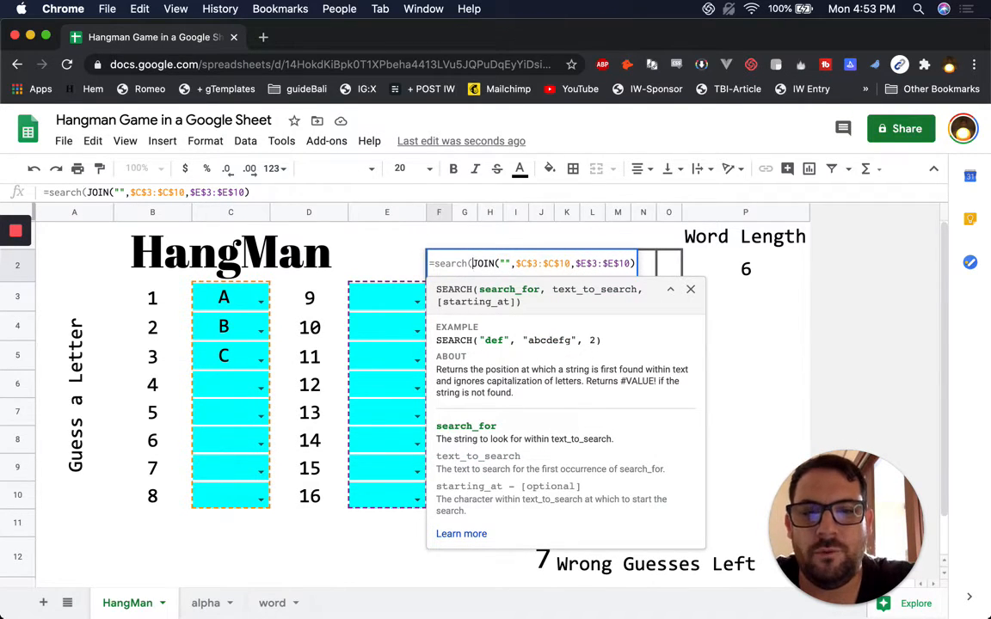
{"action": "type", "text": " ,"}
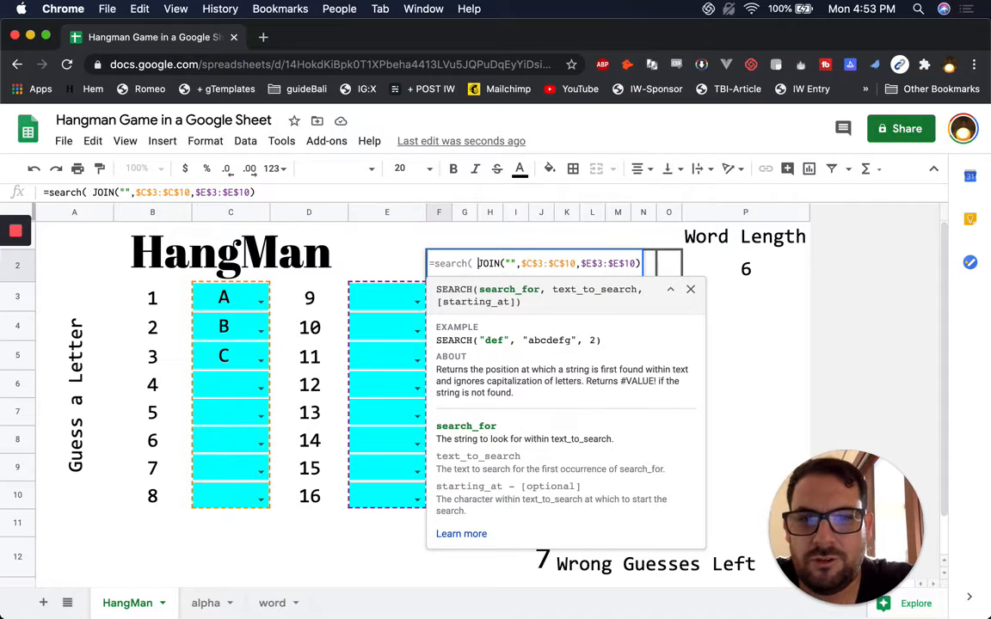
{"action": "key", "text": "Left"}
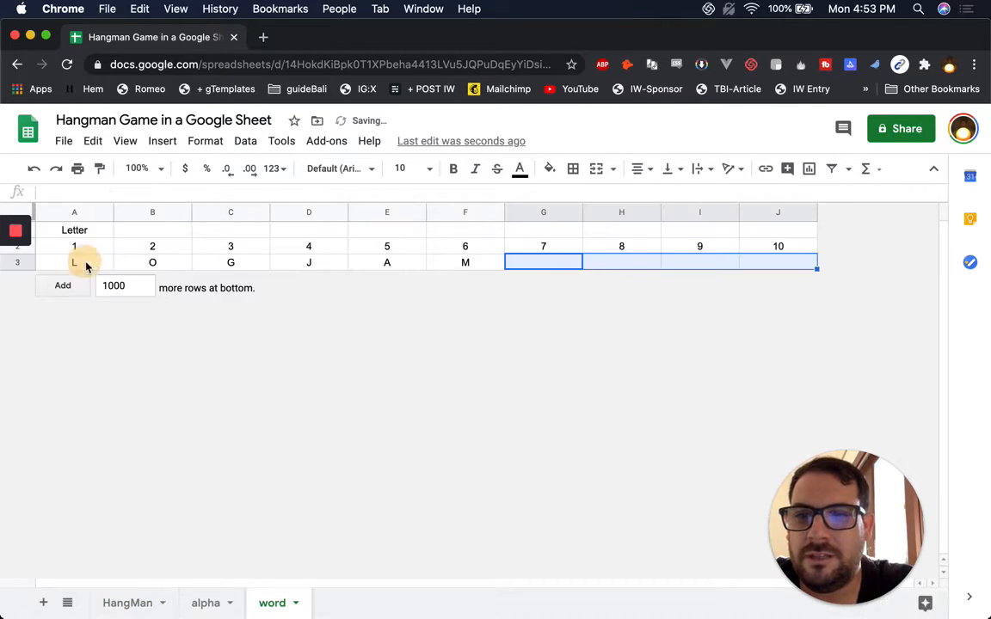
{"action": "left_click", "coordinate": [84, 263]}
{"action": "left_click", "coordinate": [134, 603]}
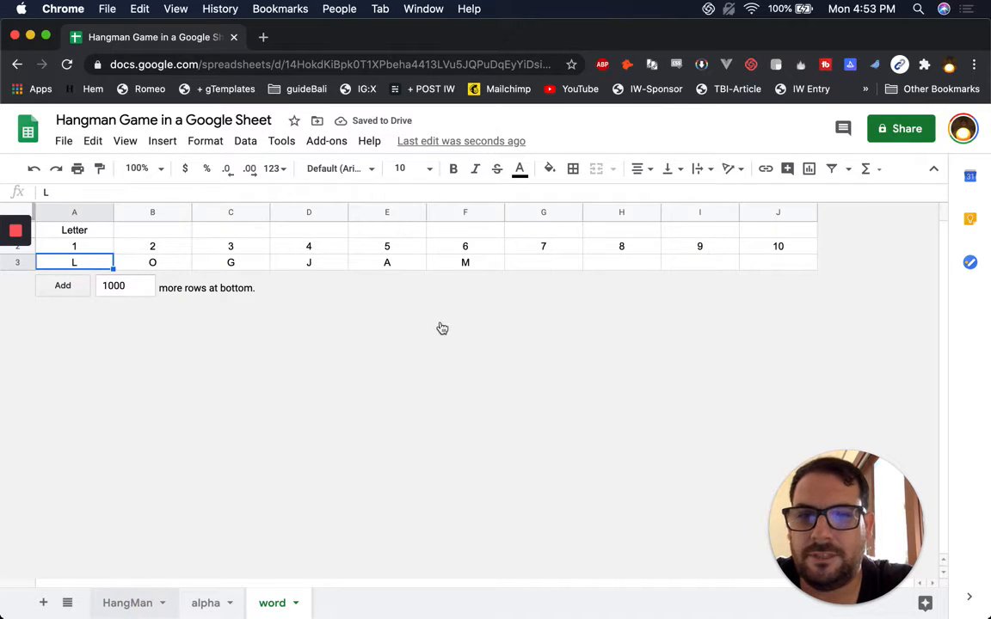
{"action": "left_click", "coordinate": [91, 191]}
{"action": "type", "text": "word!"}
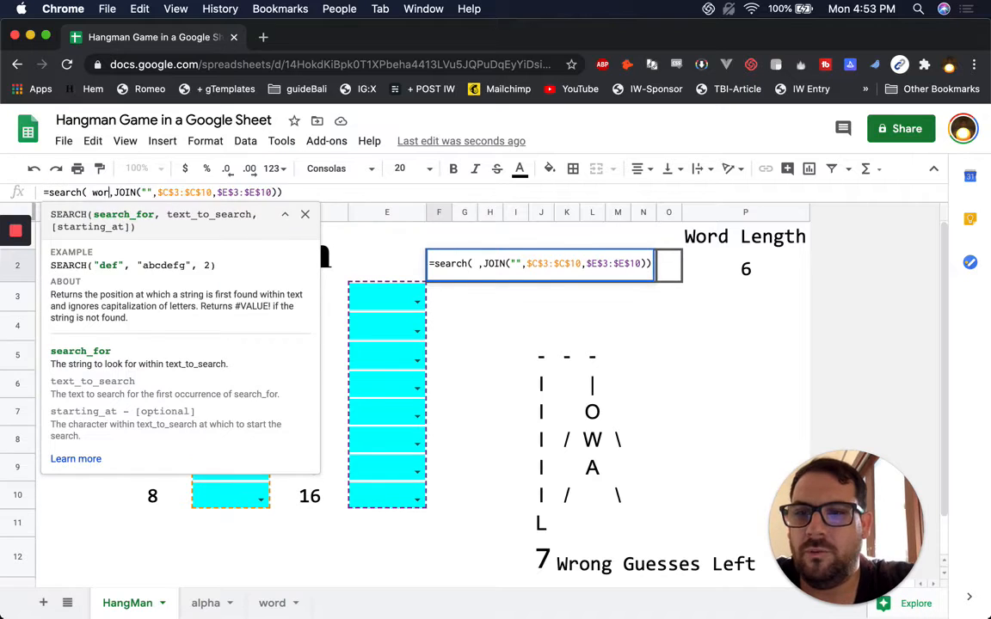
{"action": "type", "text": "A3"}
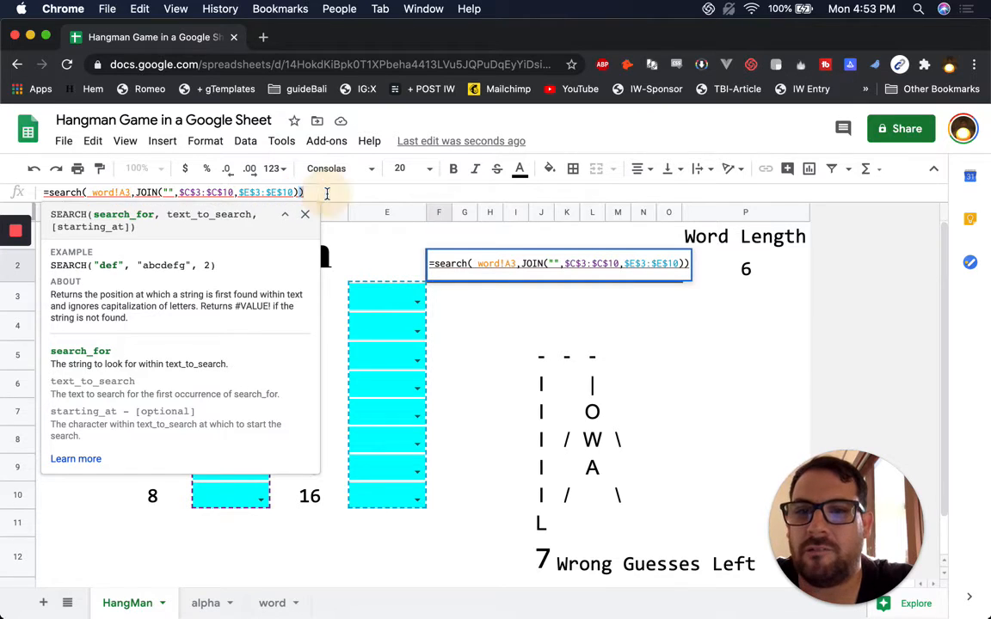
{"action": "key", "text": "BackSpace"}
{"action": "key", "text": "Return"}
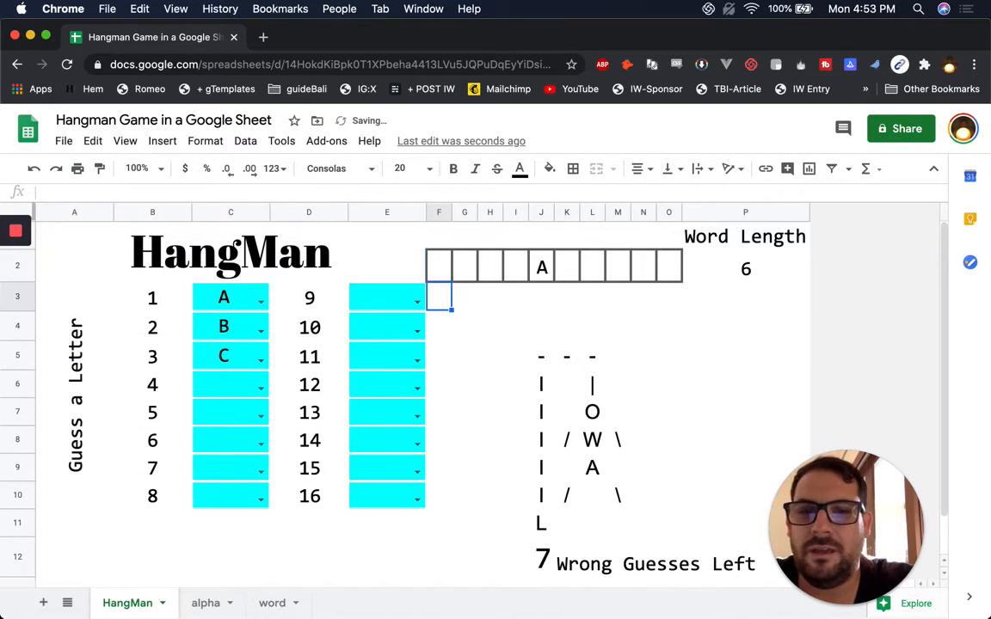
- Examine the first hidden-word box's error against the word sheet and compare its formula with the second box's IFERROR formula
{"action": "mouse_move", "coordinate": [448, 271]}
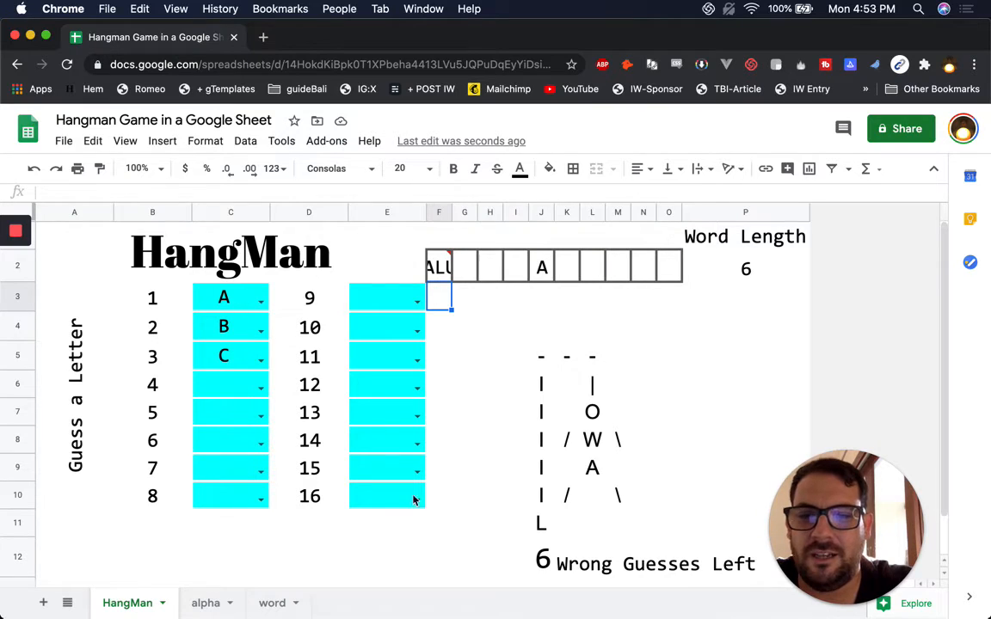
{"action": "left_click", "coordinate": [264, 605]}
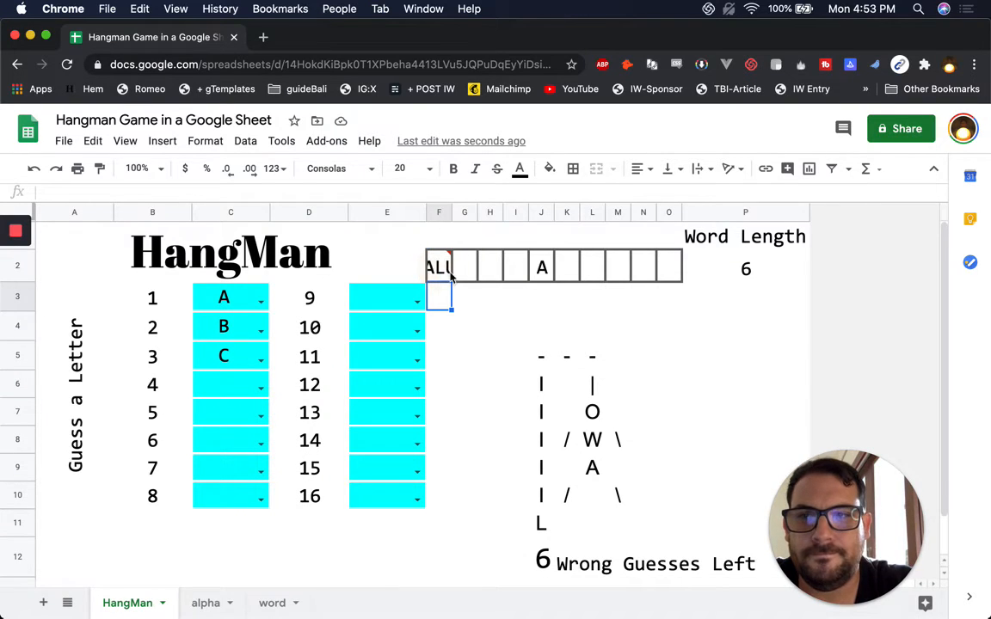
{"action": "double_click", "coordinate": [454, 277]}
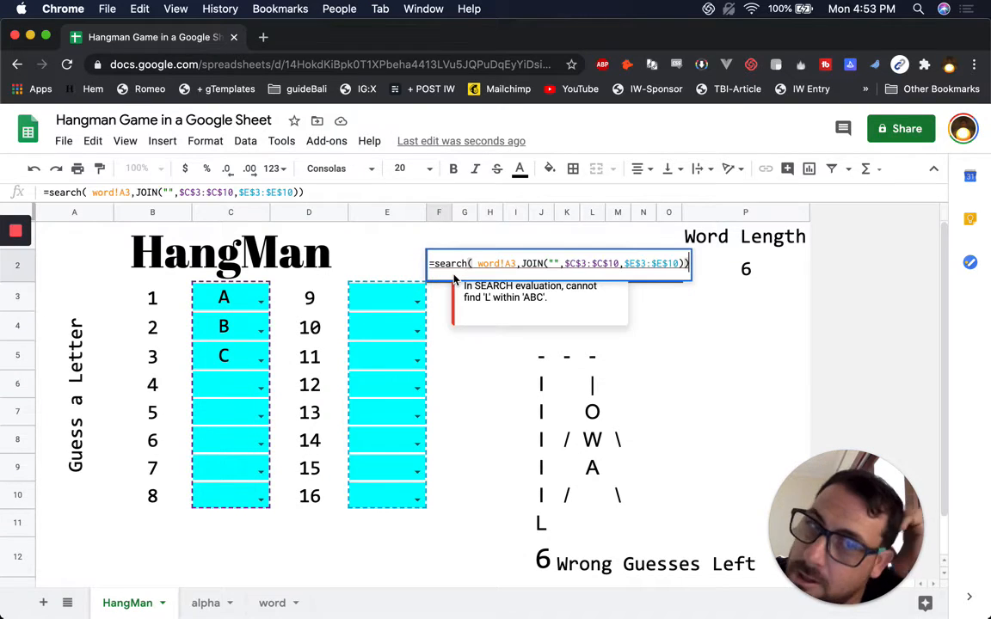
{"action": "key", "text": "Escape"}
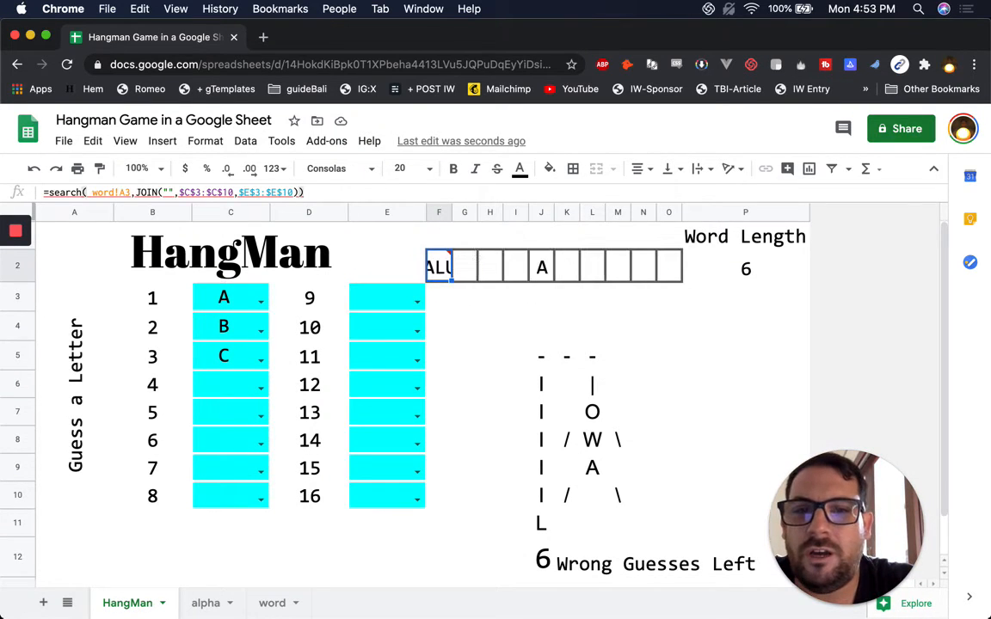
{"action": "key", "text": "Right"}
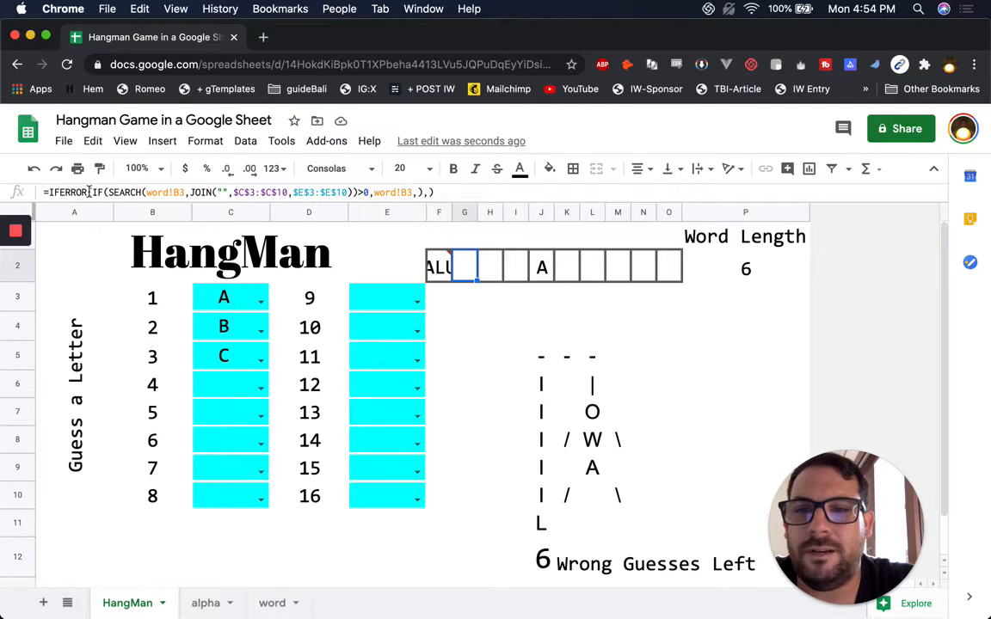
{"action": "mouse_move", "coordinate": [441, 277]}
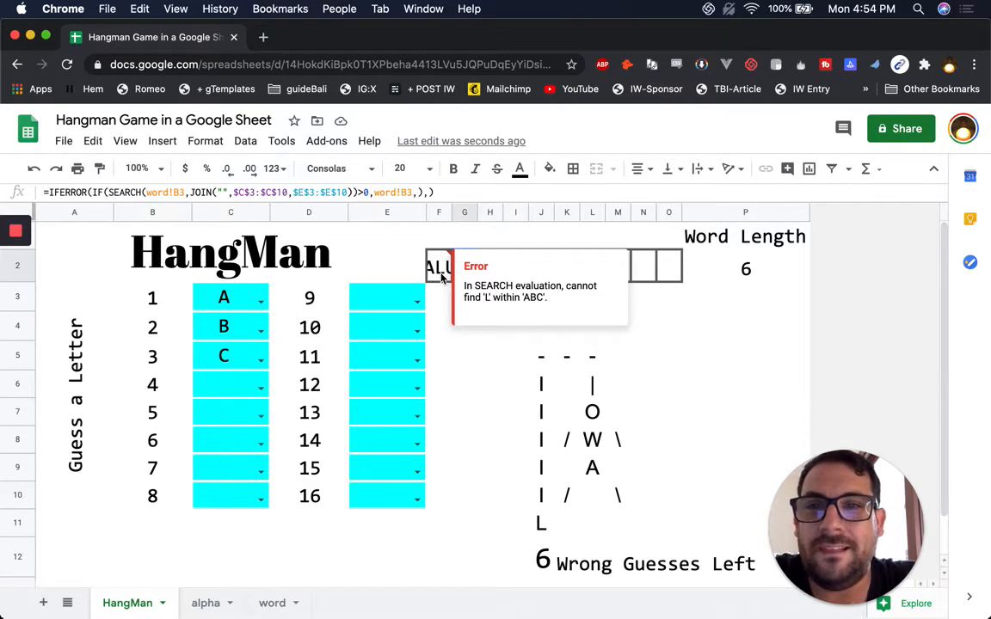
{"action": "key", "text": "super+z"}
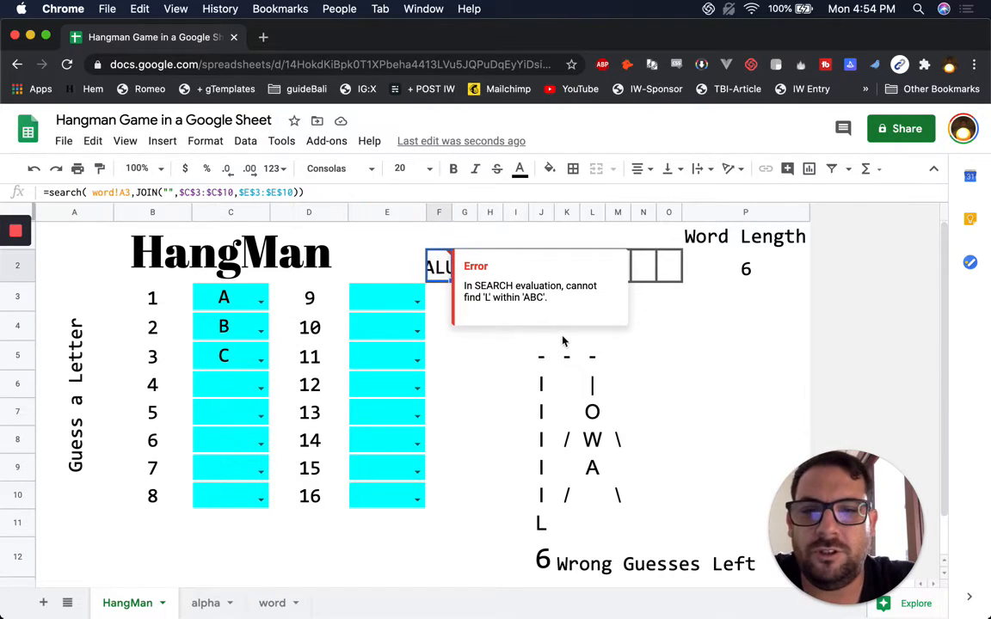
- Try wrapping the first hidden-word box's search formula in if( with >0 as the test, highlight the search part, and discard the edit
{"action": "double_click", "coordinate": [461, 265]}
{"action": "left_click", "coordinate": [433, 264]}
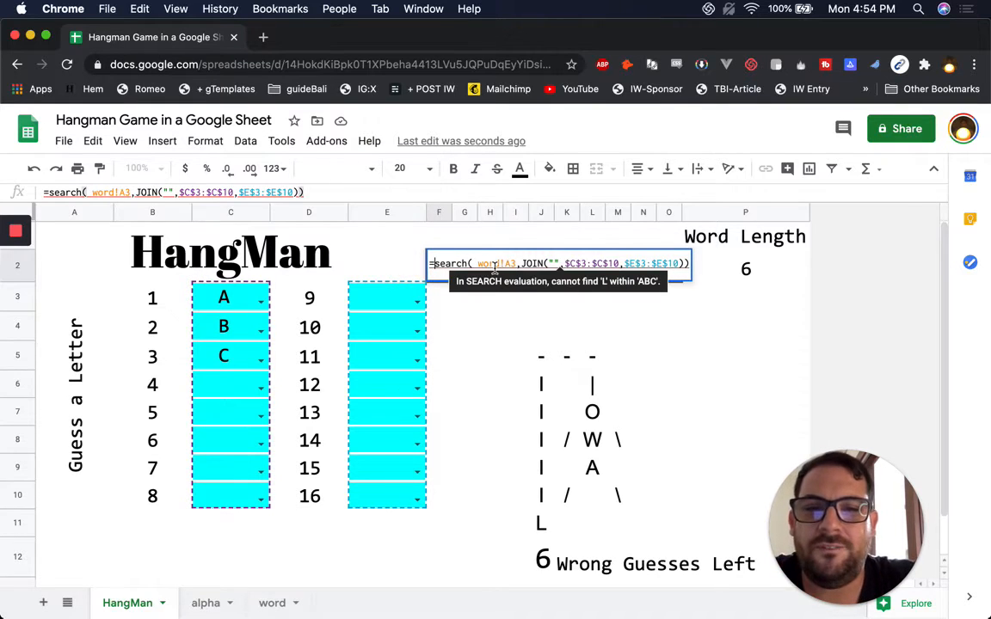
{"action": "type", "text": "if("}
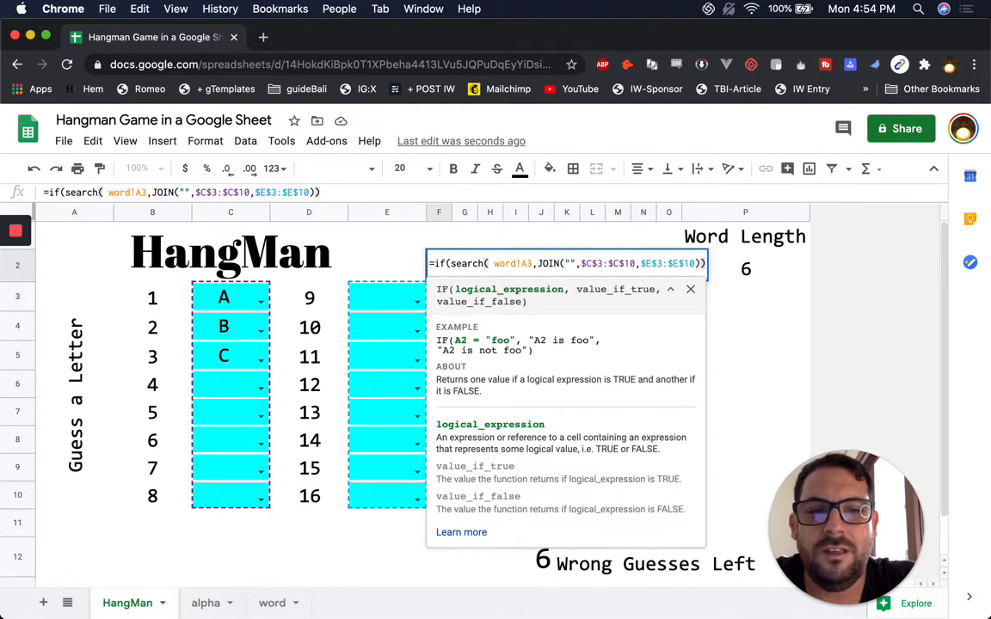
{"action": "type", "text": ">0"}
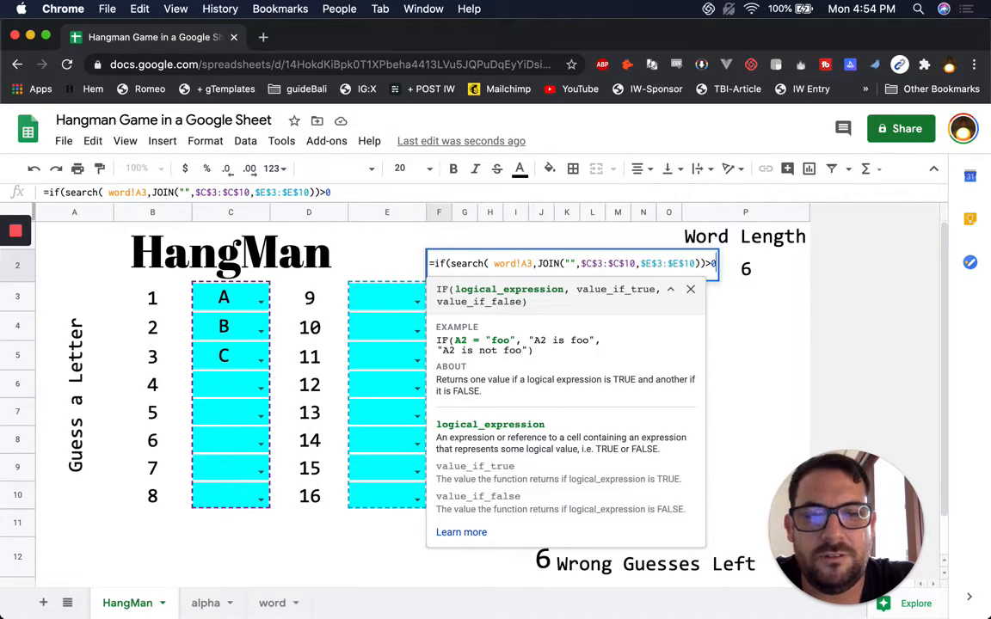
{"action": "left_click_drag", "start_coordinate": [451, 263], "coordinate": [701, 262]}
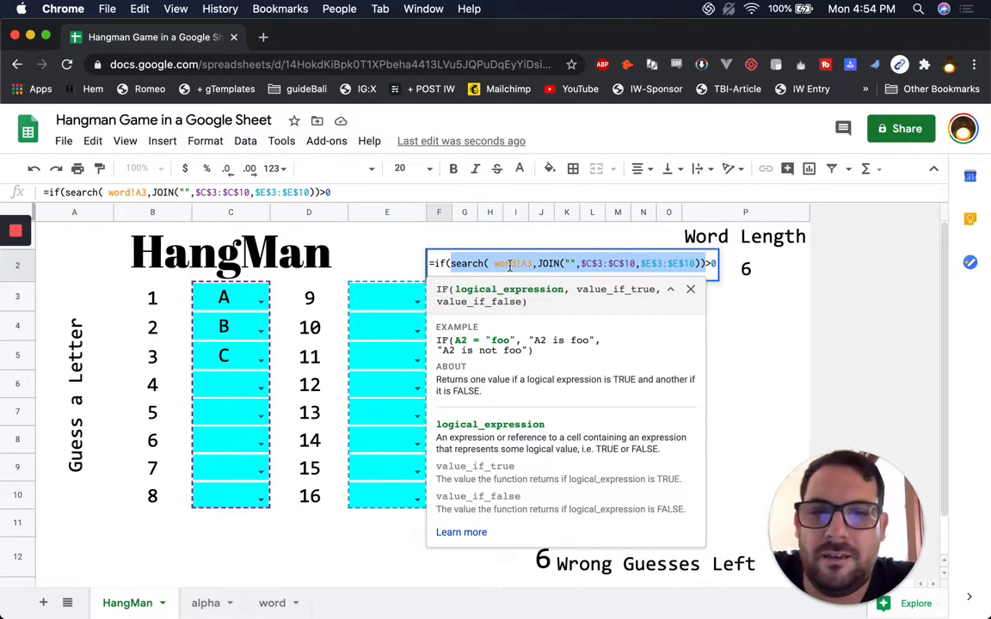
{"action": "key", "text": "Escape"}
- Copy the SEARCH part of the fifth hidden-word box's formula and enter it as a standalone formula in cell G4
{"action": "left_click", "coordinate": [541, 266]}
{"action": "double_click", "coordinate": [541, 266]}
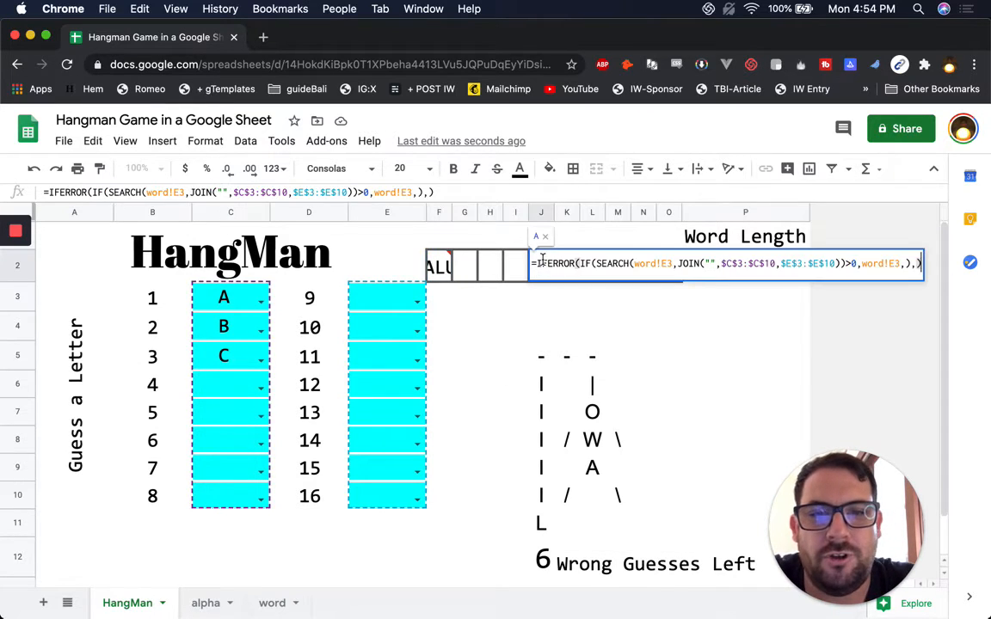
{"action": "left_click", "coordinate": [641, 263]}
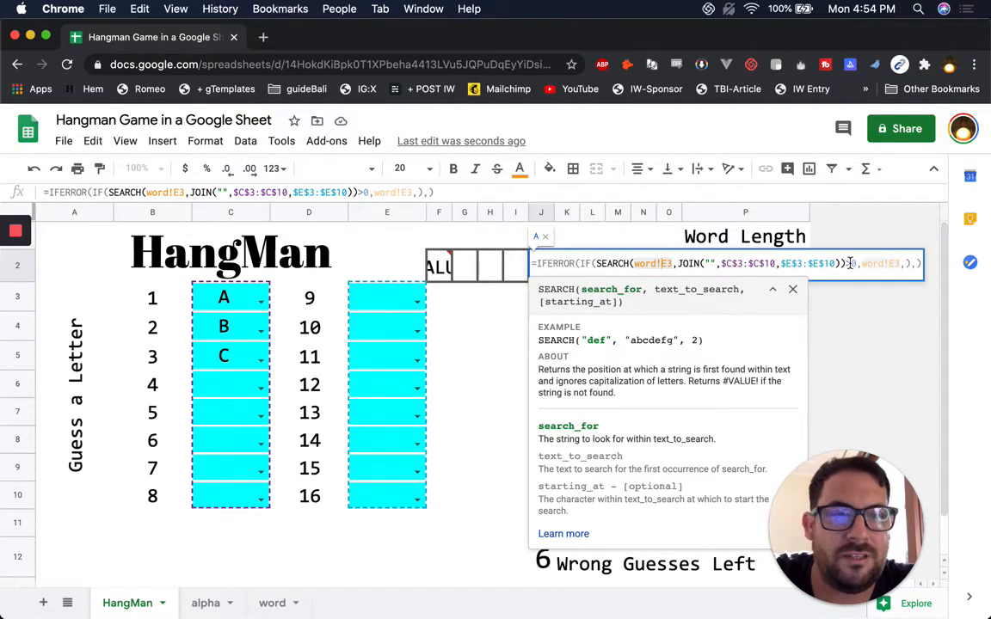
{"action": "left_click_drag", "start_coordinate": [844, 264], "coordinate": [596, 267]}
{"action": "key", "text": "super+c"}
{"action": "key", "text": "Escape"}
{"action": "left_click", "coordinate": [468, 336]}
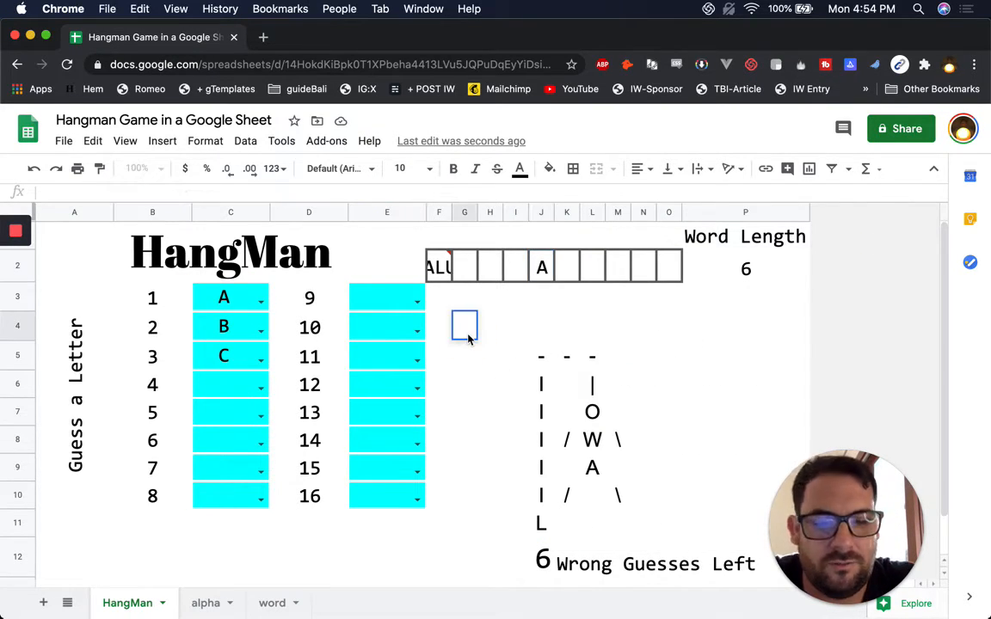
{"action": "type", "text": "="}
{"action": "key", "text": "super+v"}
{"action": "key", "text": "Return"}
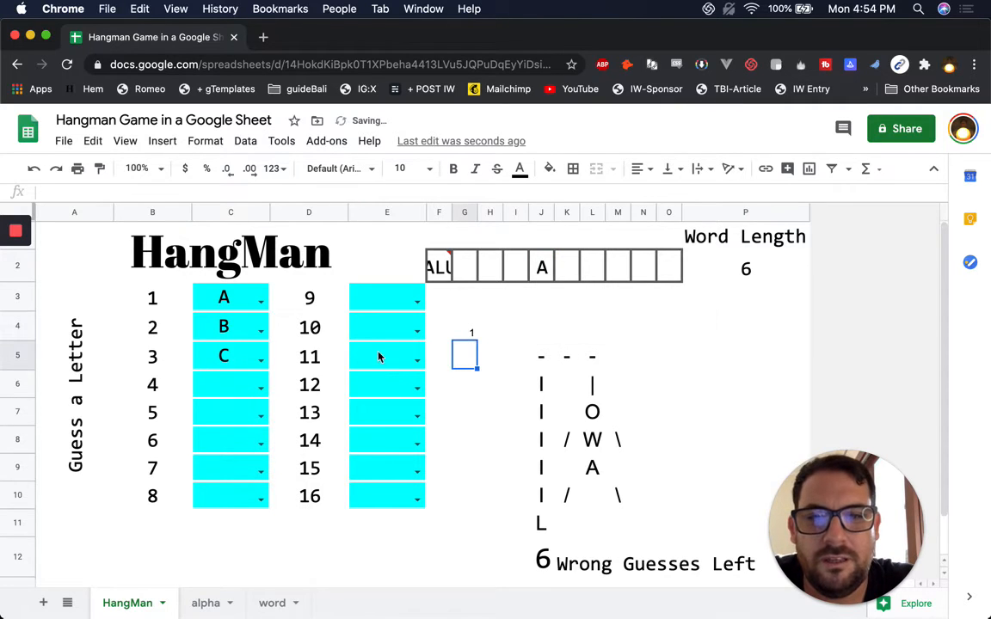
- Examine the SEARCH formula in cell G4, highlighting its JOIN argument, and leave it without editing
{"action": "left_click", "coordinate": [466, 327]}
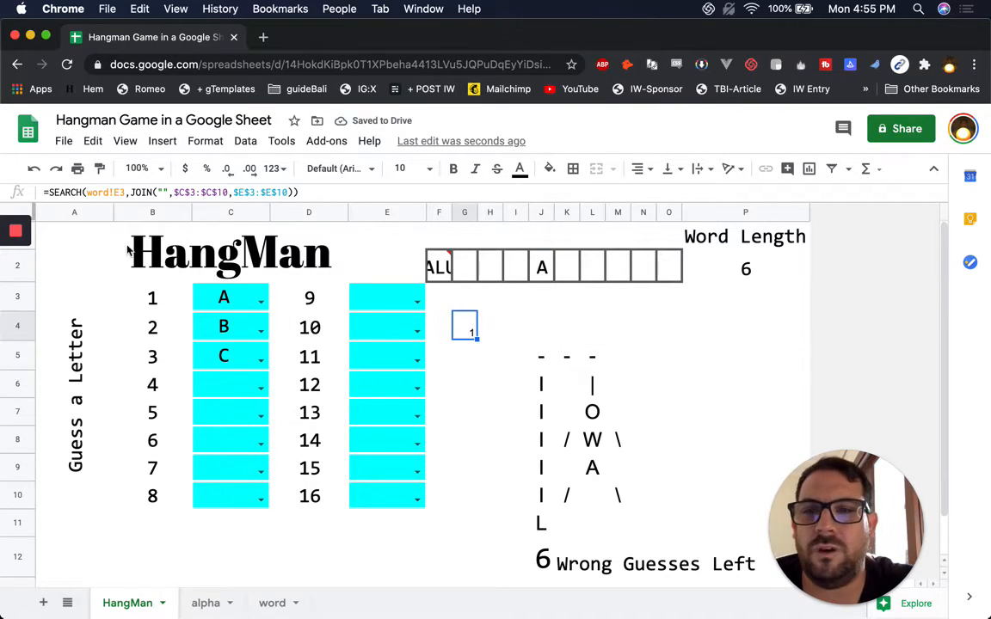
{"action": "left_click", "coordinate": [101, 191]}
{"action": "left_click_drag", "start_coordinate": [131, 191], "coordinate": [292, 192]}
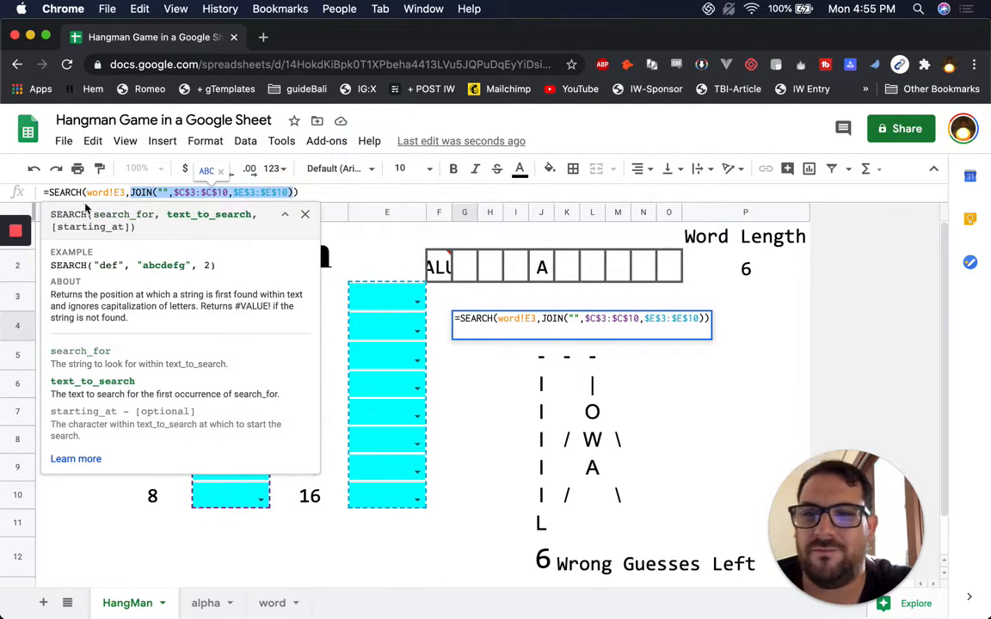
{"action": "key", "text": "Escape"}
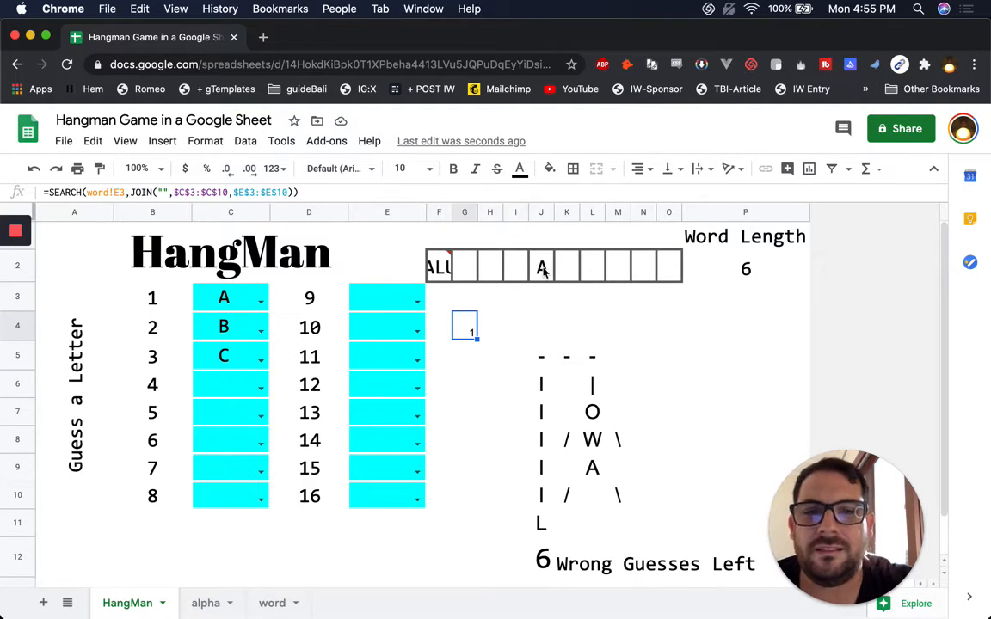
- Change the fifth letter on the word sheet to B and return to the HangMan sheet
{"action": "left_click", "coordinate": [222, 297]}
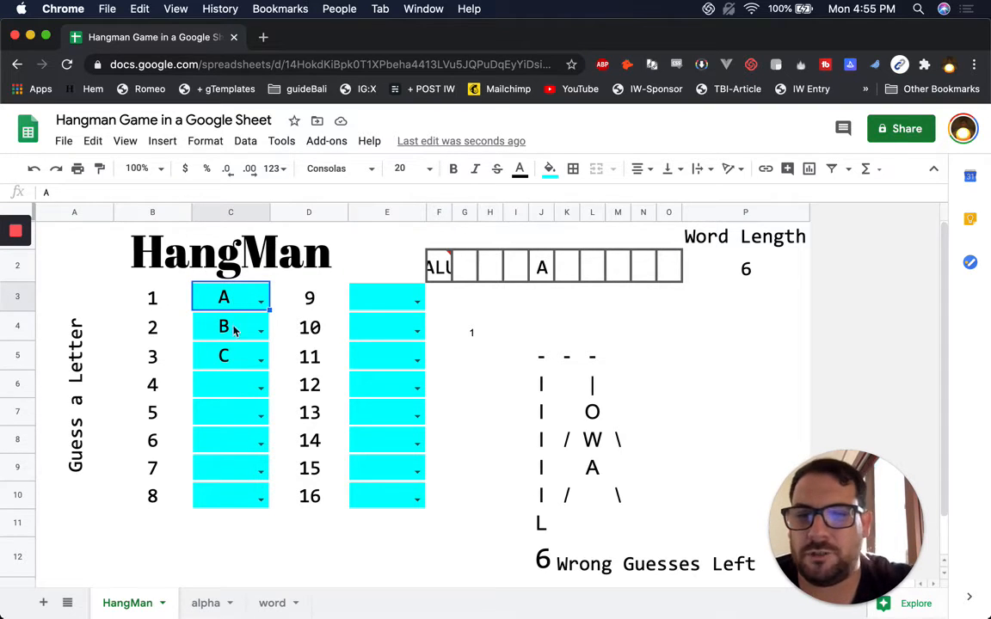
{"action": "left_click", "coordinate": [295, 603]}
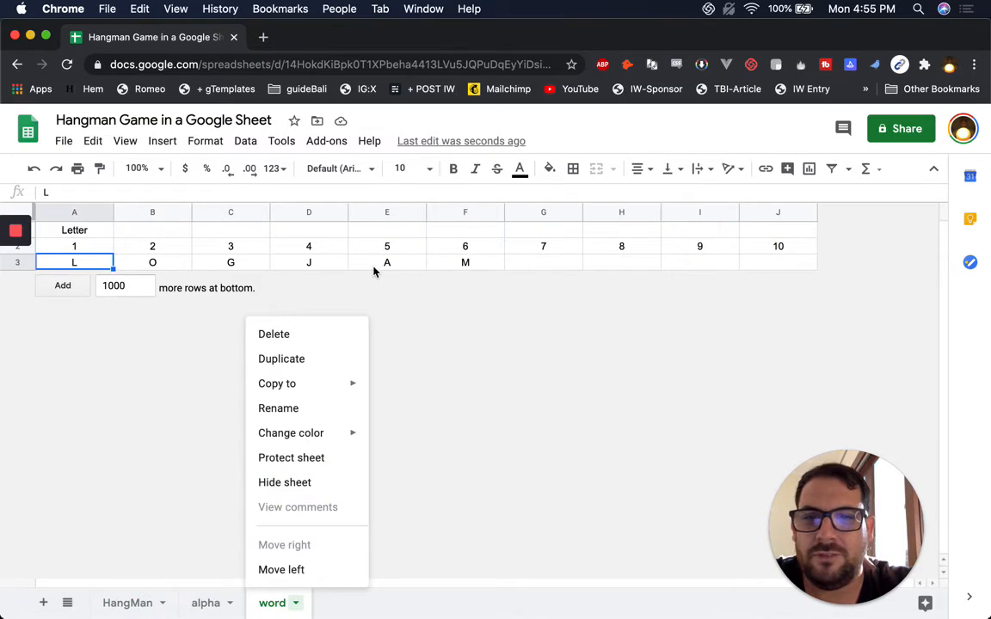
{"action": "left_click", "coordinate": [387, 262]}
{"action": "type", "text": "B"}
{"action": "left_click", "coordinate": [128, 602]}
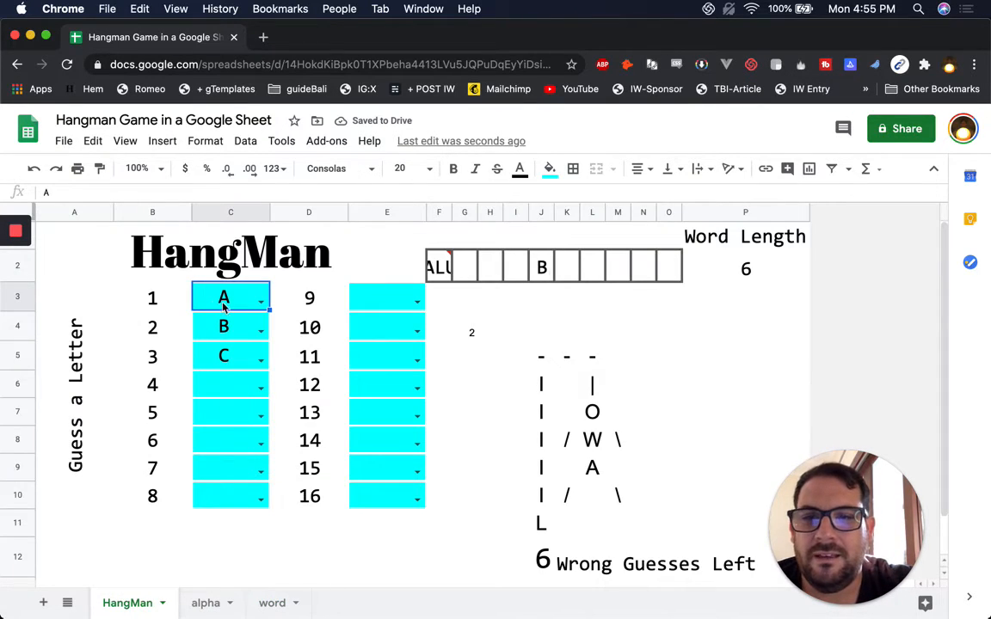
- Compare the second guess with the SEARCH result in cell G4, and clear that test formula
{"action": "left_click", "coordinate": [222, 325]}
{"action": "left_click", "coordinate": [469, 331]}
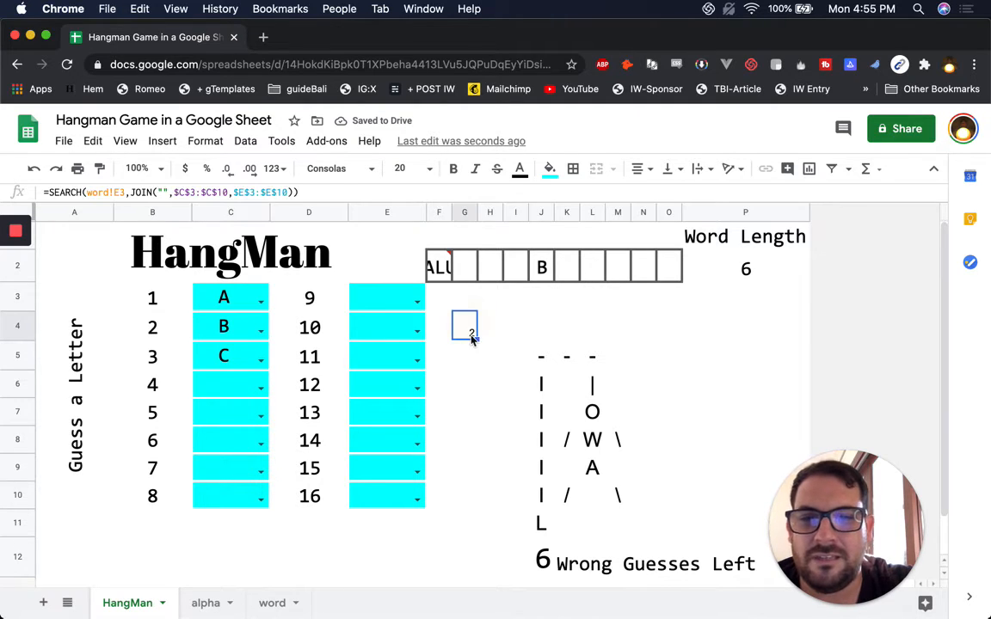
{"action": "key", "text": "Delete"}
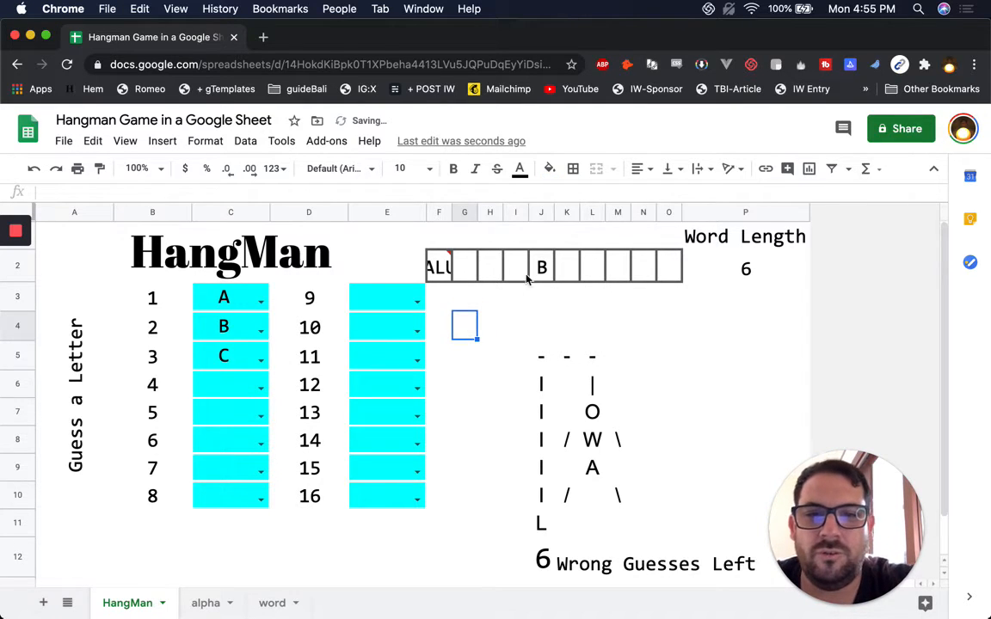
- Inspect the full IFERROR formula in the fifth hidden-word box without changing it
{"action": "left_click", "coordinate": [547, 271]}
{"action": "key", "text": "Return"}
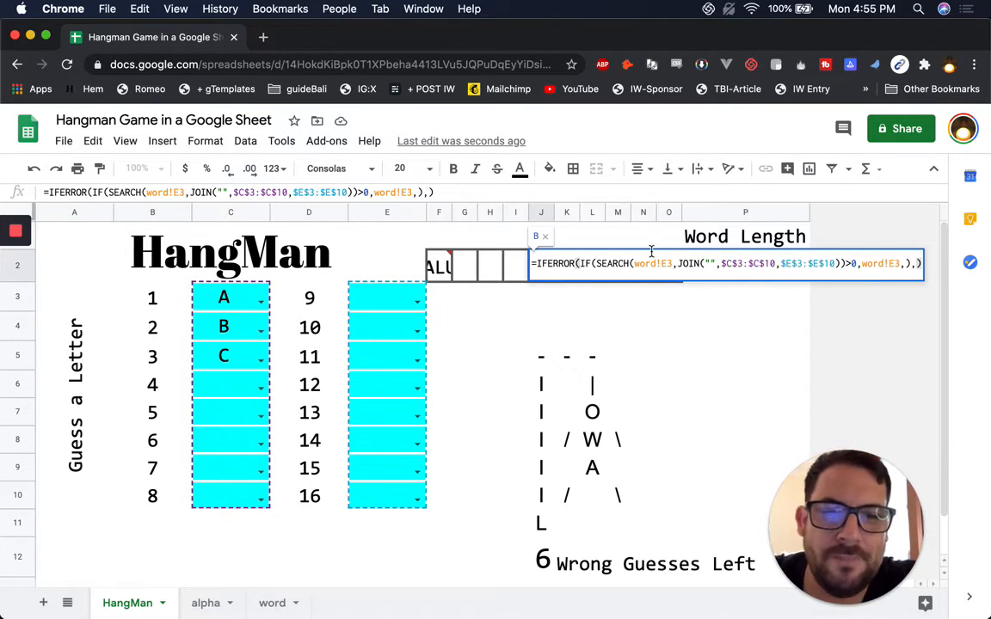
{"action": "key", "text": "Escape"}
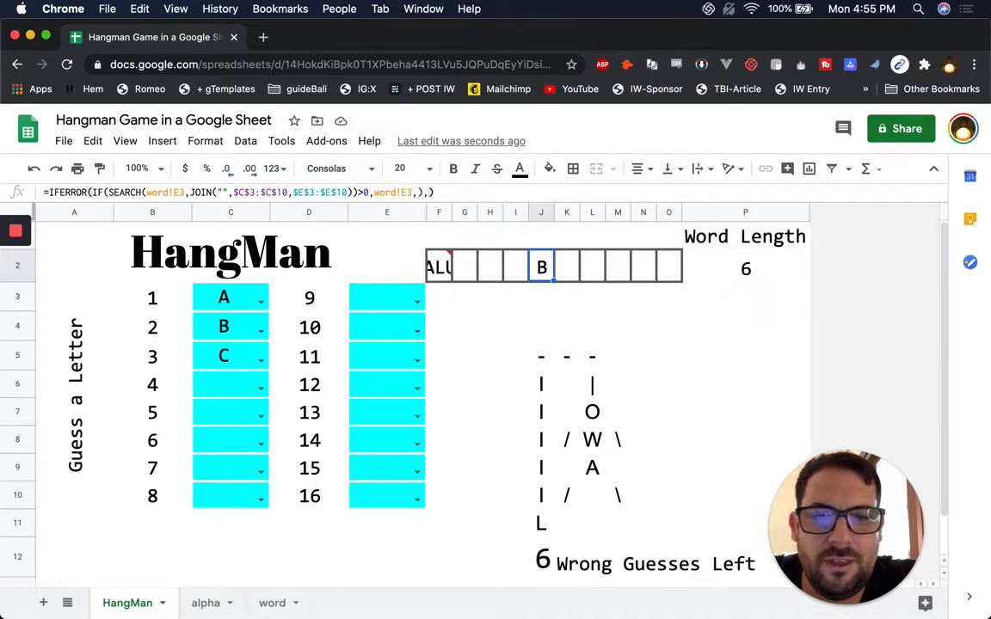
- Wrap the first hidden-word box's search formula in if( with >0 as the test, word!A3 if true and an empty false value
{"action": "left_click", "coordinate": [439, 264]}
{"action": "double_click", "coordinate": [434, 263]}
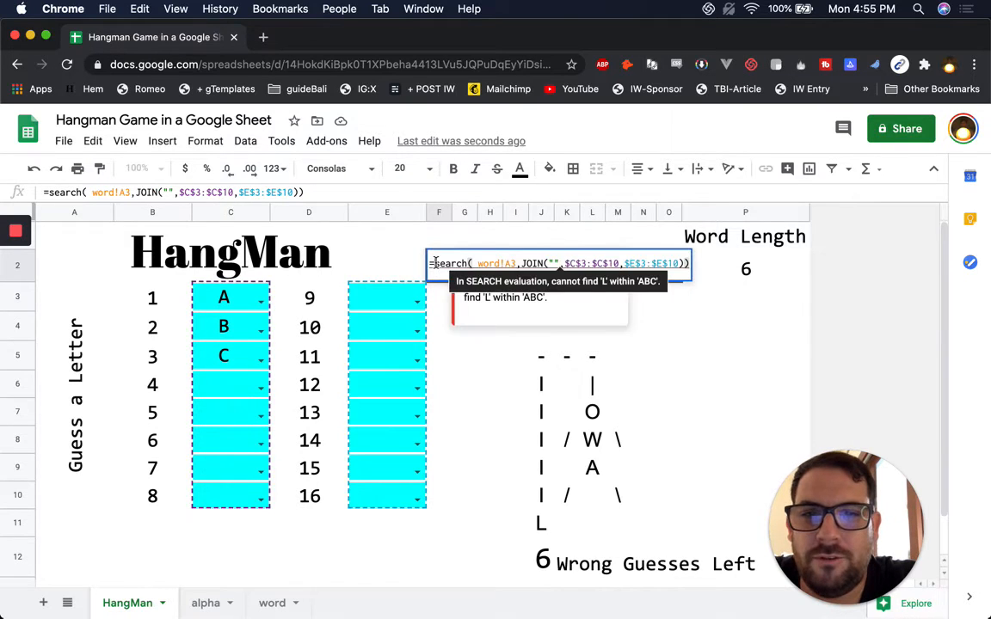
{"action": "left_click", "coordinate": [688, 263]}
{"action": "type", "text": "if("}
{"action": "key", "text": "End"}
{"action": "type", "text": ">"}
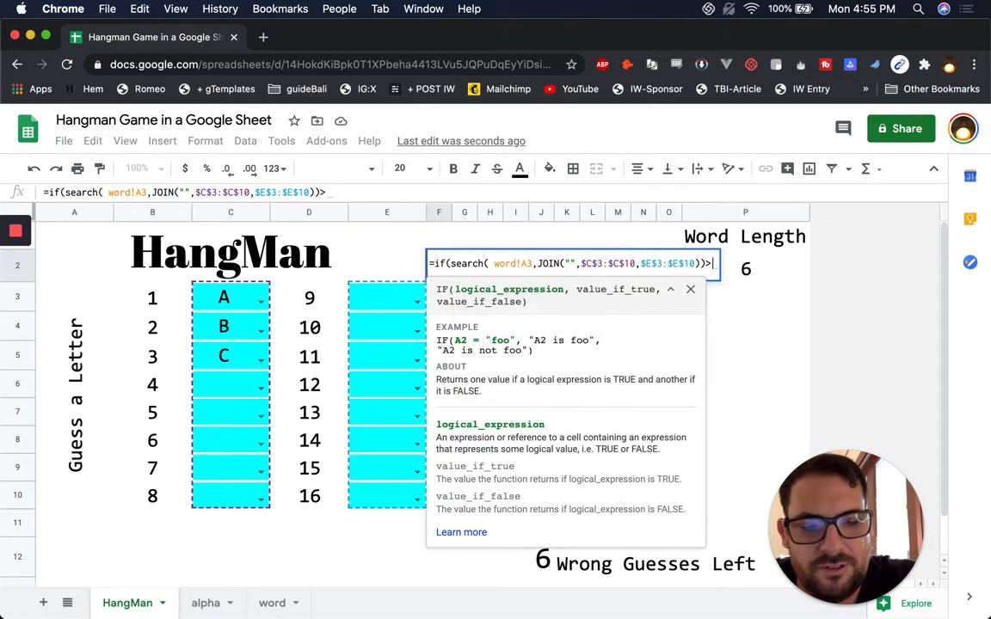
{"action": "type", "text": "0,"}
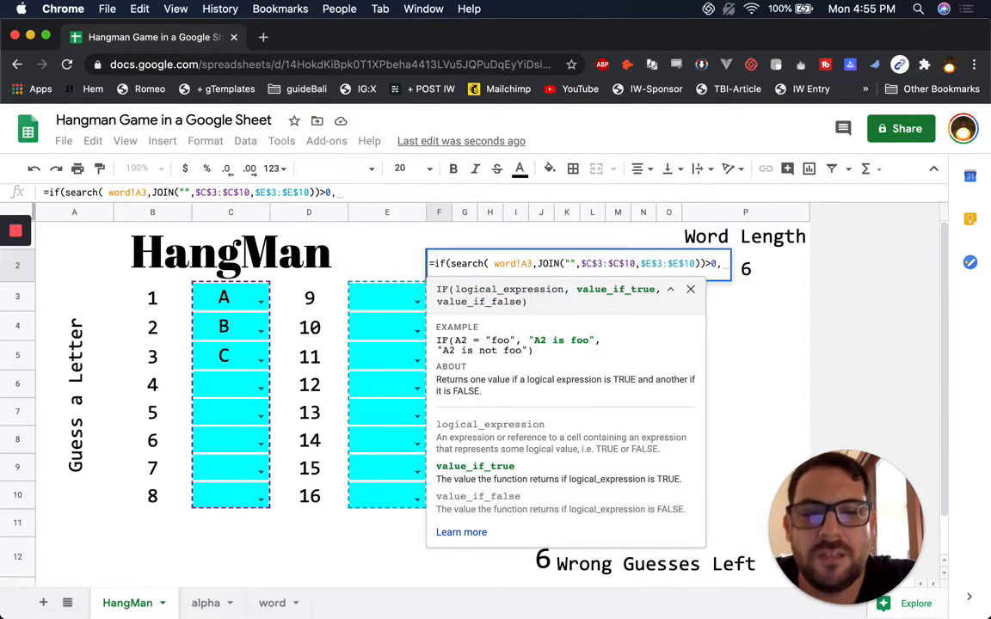
{"action": "type", "text": "word"}
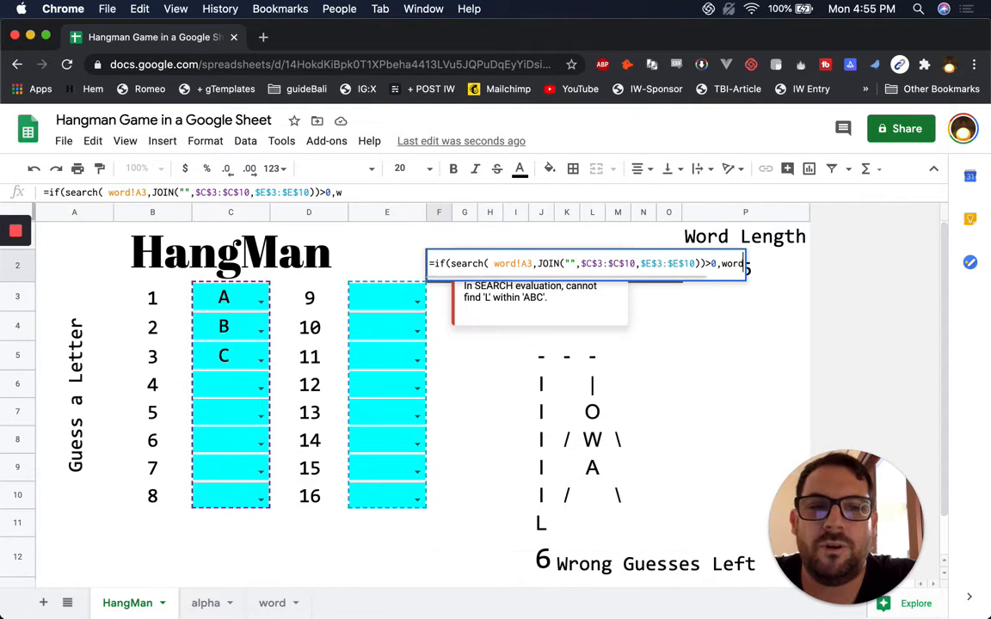
{"action": "type", "text": "!A2"}
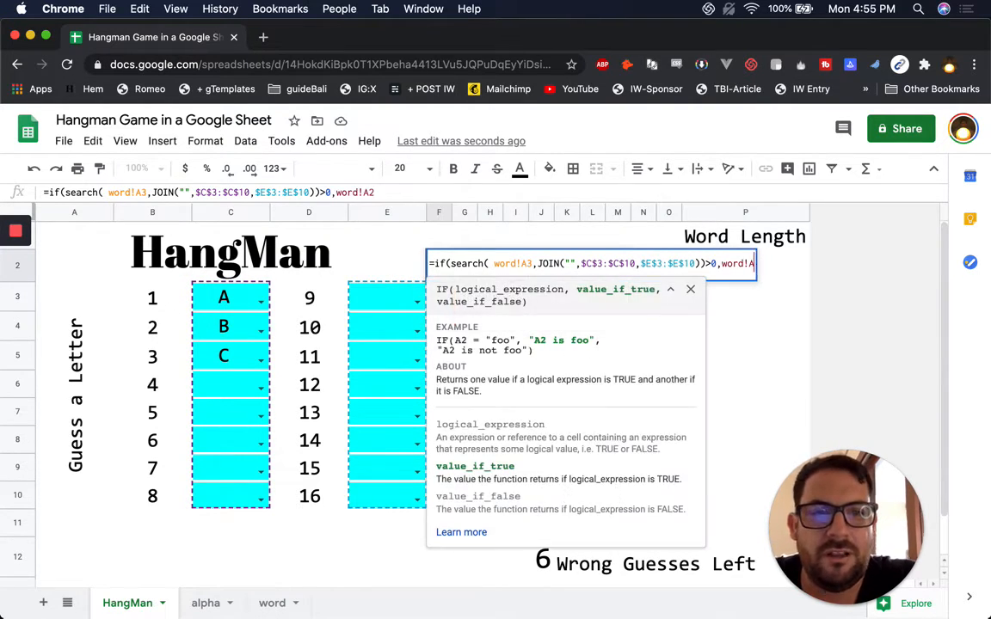
{"action": "key", "text": "BackSpace"}
{"action": "type", "text": "3,"}
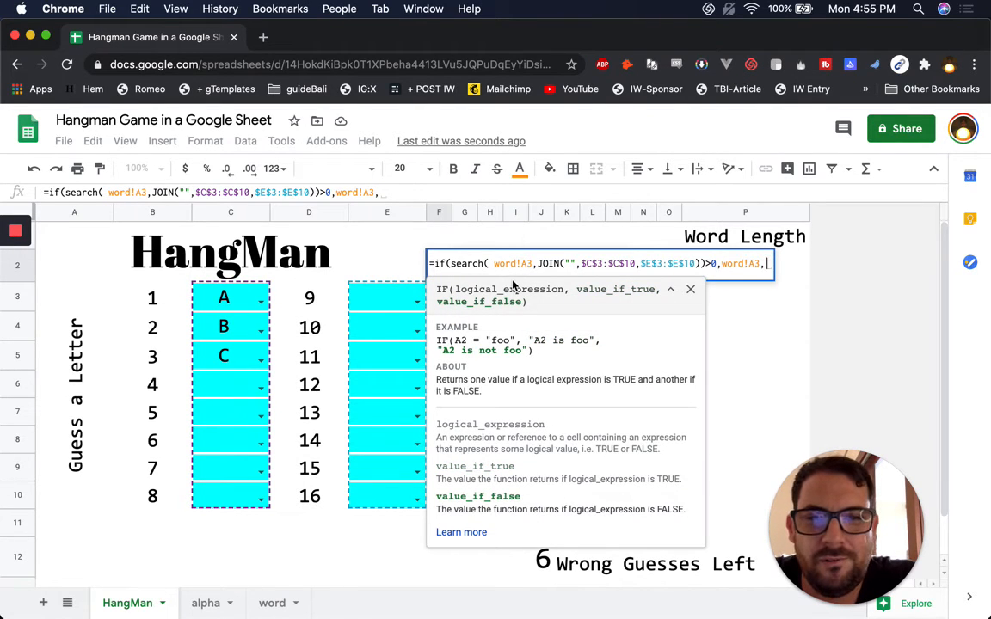
{"action": "type", "text": ")"}
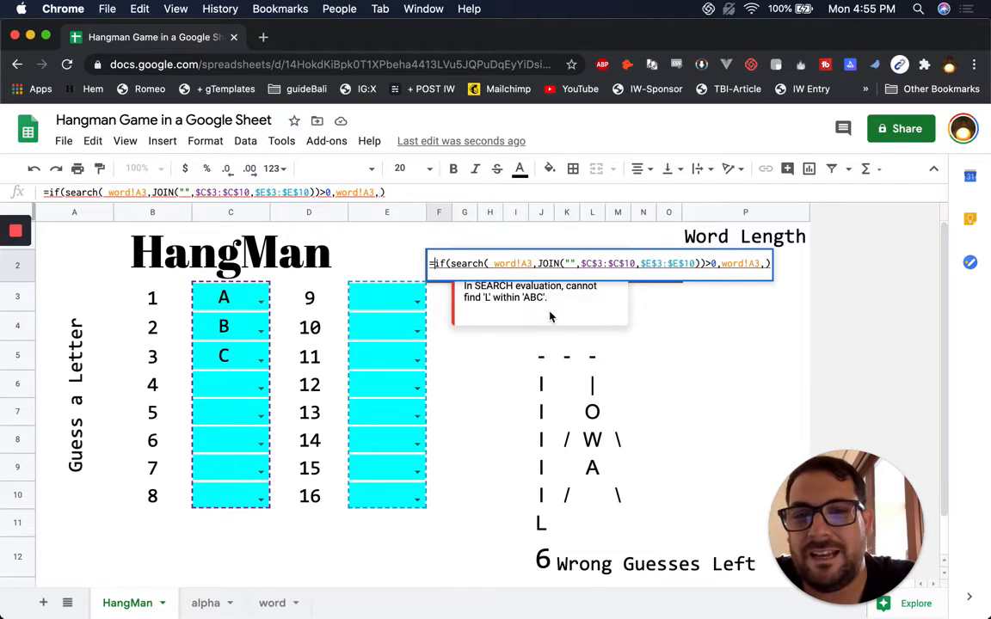
- Wrap the first hidden-word box's if formula in iferror( with an empty error value, and commit it
{"action": "left_click", "coordinate": [433, 263]}
{"action": "type", "text": "iferror("}
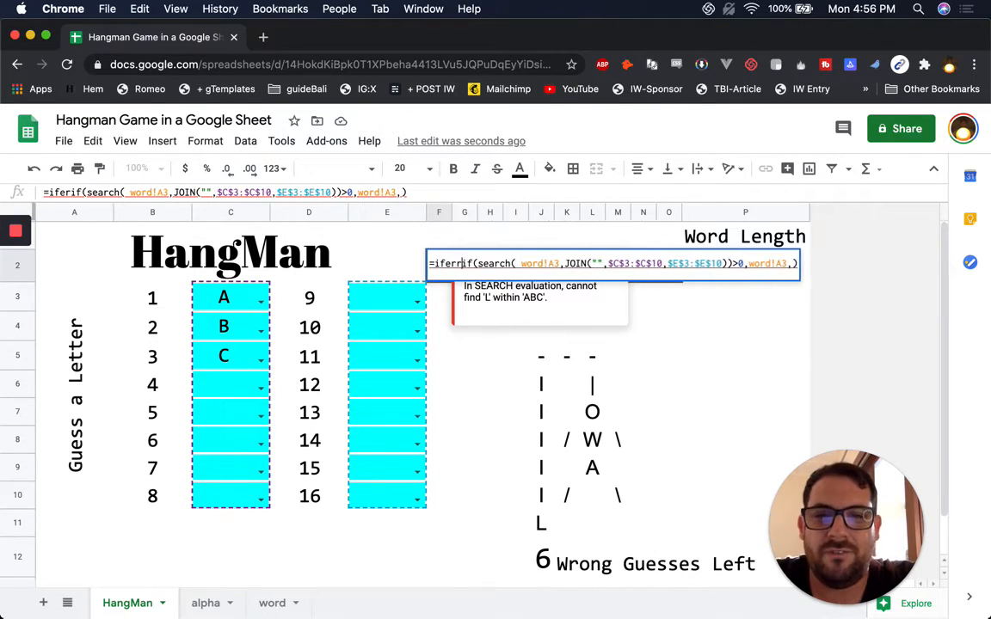
{"action": "type", "text": "),"}
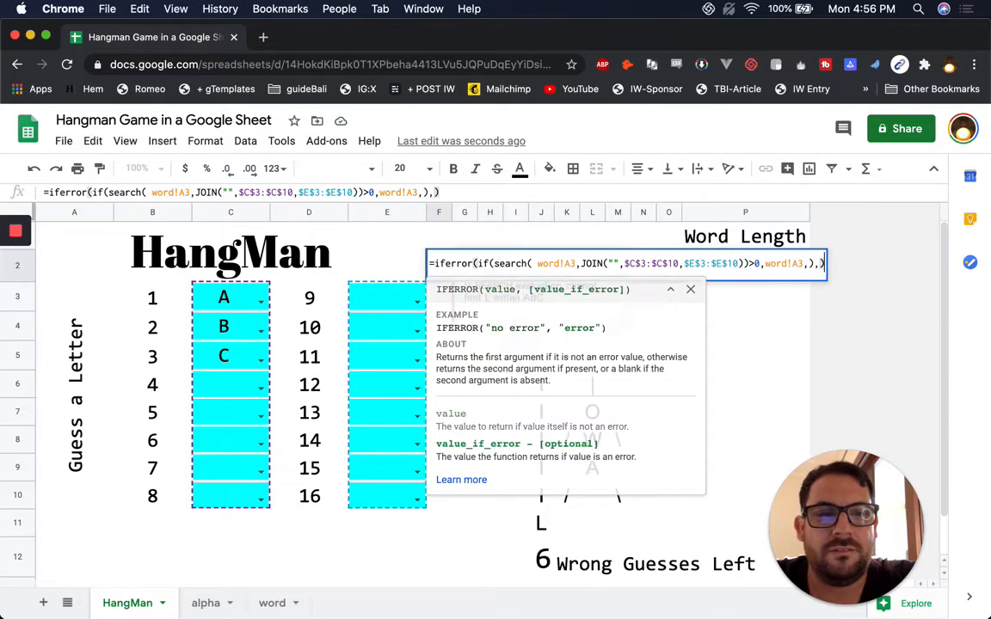
{"action": "key", "text": "Return"}
{"action": "key", "text": "Up"}
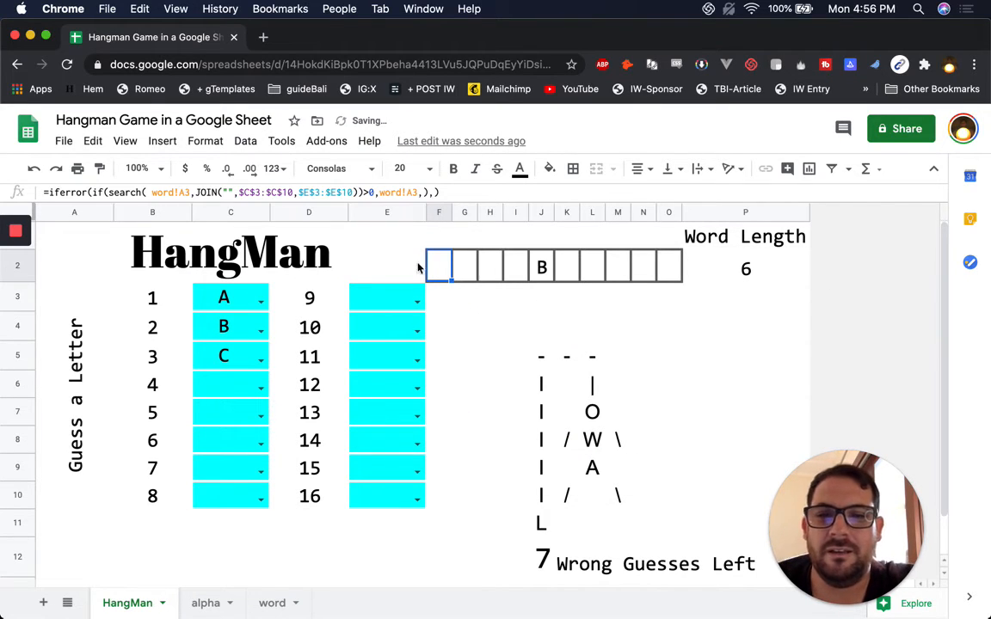
- Enter L as the fourth guessed letter
{"action": "left_click", "coordinate": [229, 394]}
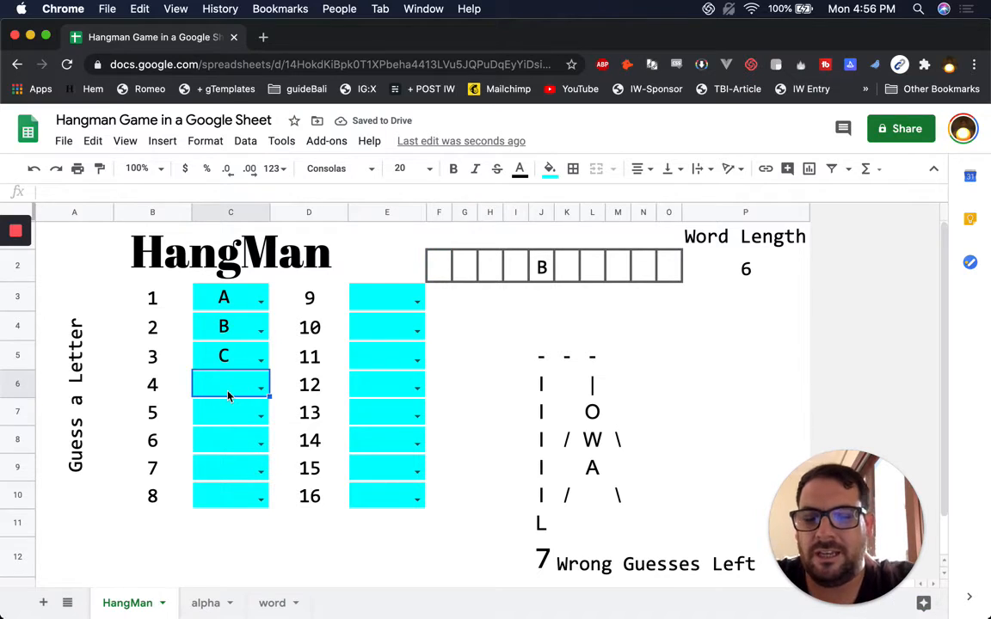
{"action": "type", "text": "L"}
{"action": "key", "text": "Return"}
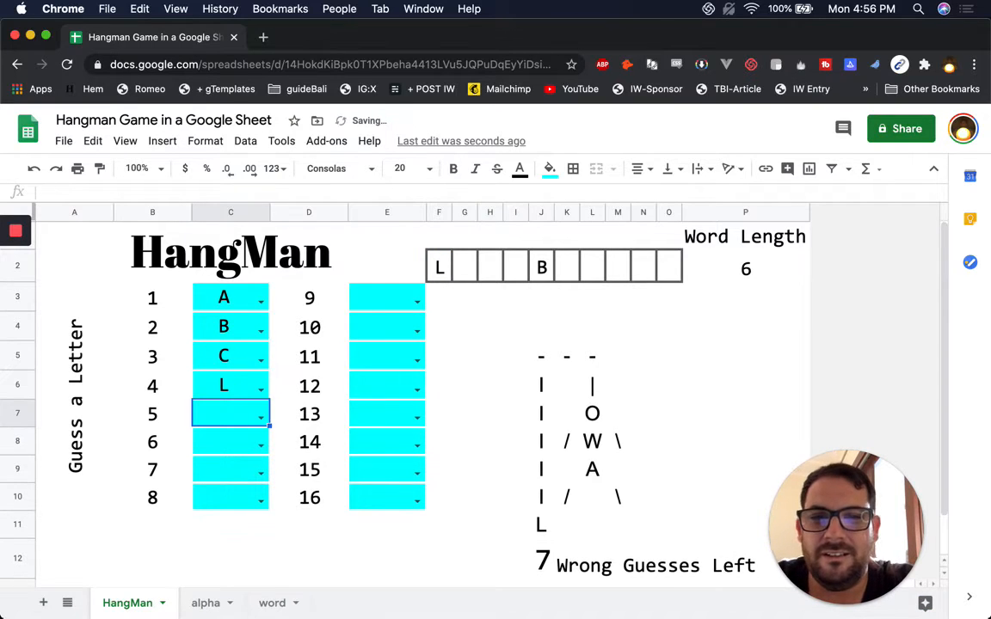
- Check the first hidden-word box's formula, then look over the sixth to tenth boxes and the fifth
{"action": "left_click", "coordinate": [438, 268]}
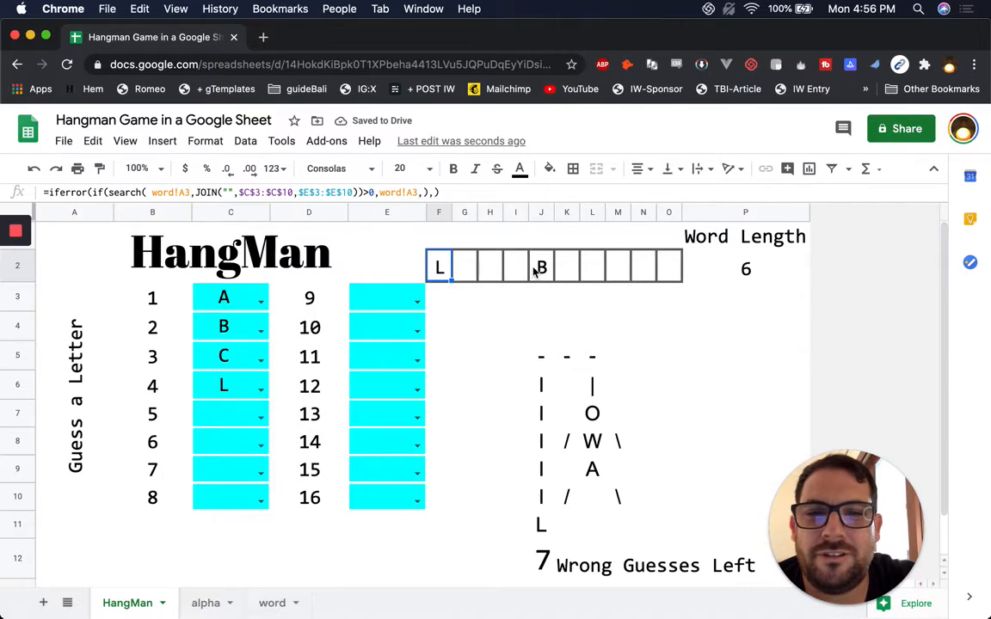
{"action": "left_click", "coordinate": [577, 269]}
{"action": "left_click_drag", "start_coordinate": [584, 272], "coordinate": [674, 268]}
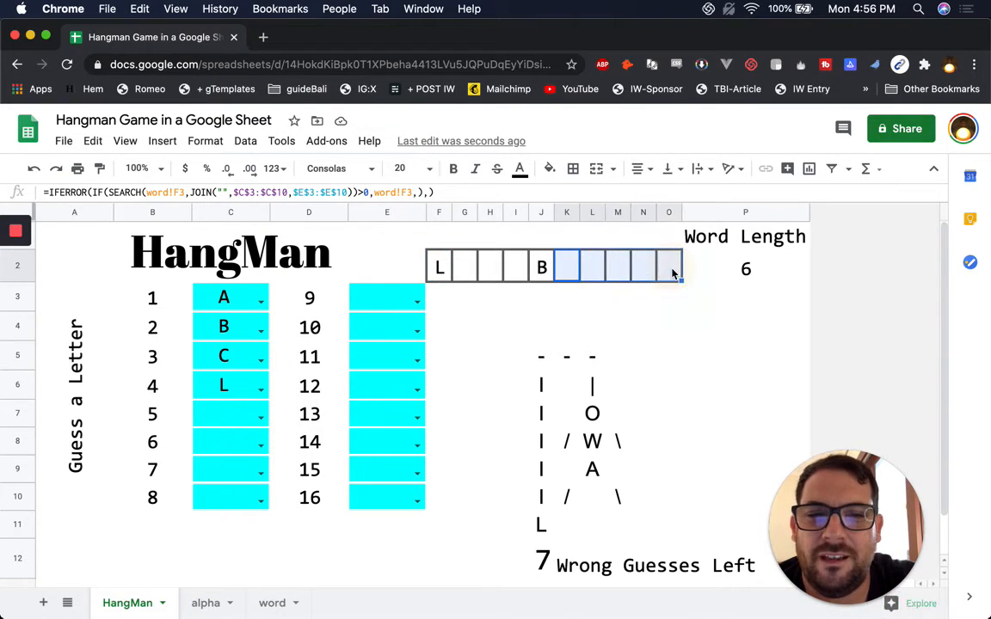
{"action": "left_click", "coordinate": [546, 288]}
- Restore the fifth letter on the word sheet to A and return to the HangMan sheet
{"action": "left_click", "coordinate": [272, 603]}
{"action": "type", "text": "A"}
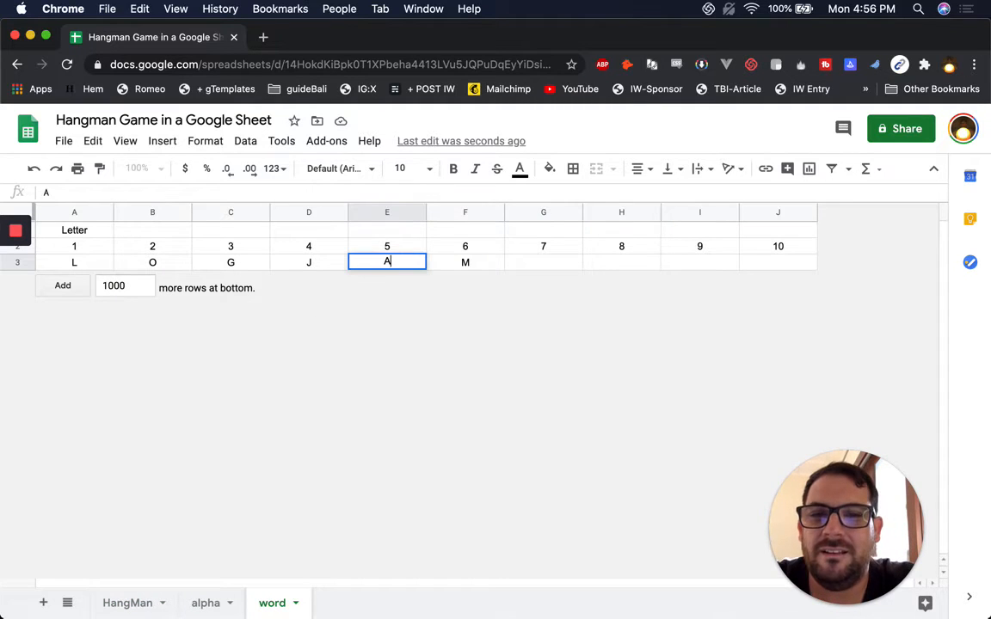
{"action": "left_click", "coordinate": [108, 602]}
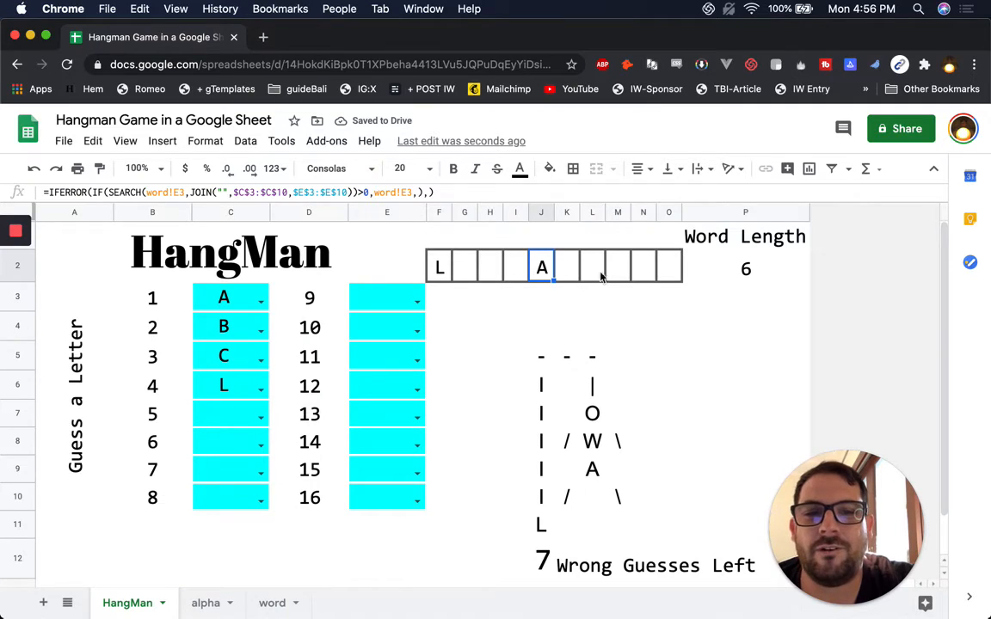
- Compare the formulas across the hidden-word boxes to see which word-sheet letter each one references
{"action": "left_click", "coordinate": [438, 269]}
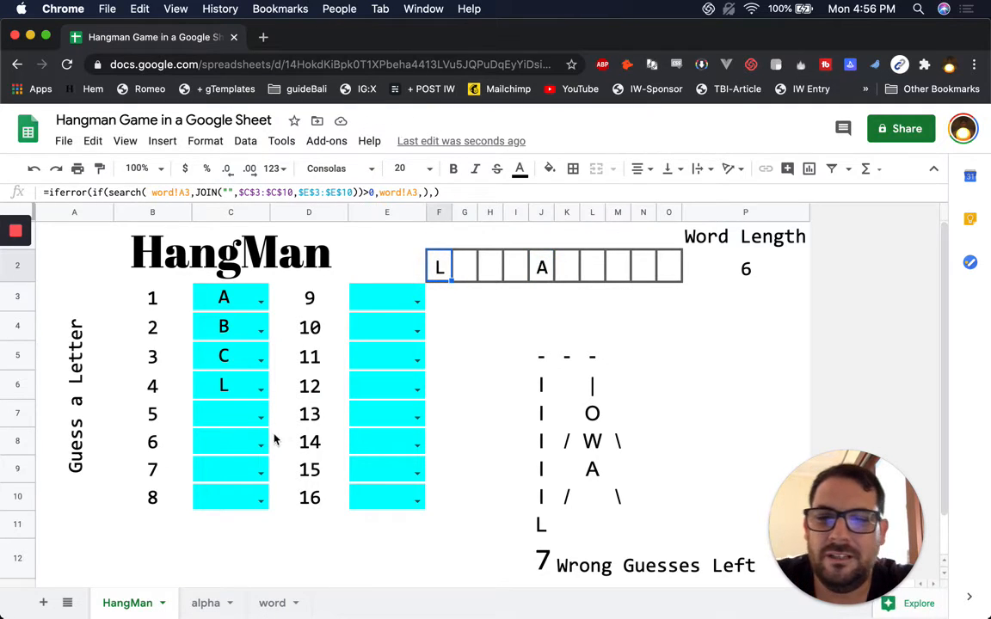
{"action": "left_click", "coordinate": [468, 268]}
{"action": "left_click", "coordinate": [593, 269]}
{"action": "left_click", "coordinate": [621, 268]}
{"action": "left_click", "coordinate": [645, 268]}
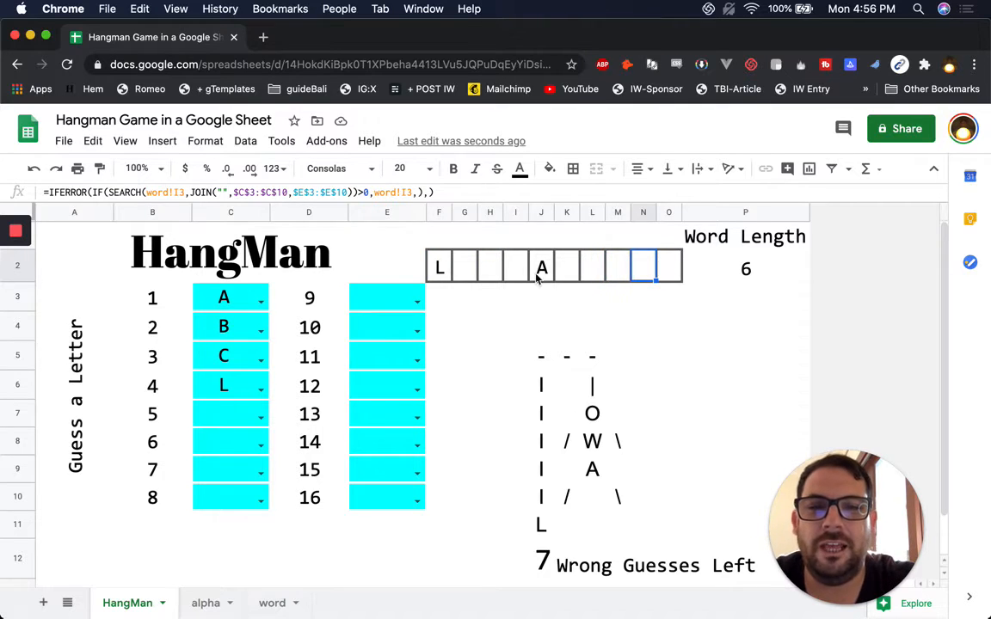
{"action": "left_click", "coordinate": [434, 272]}
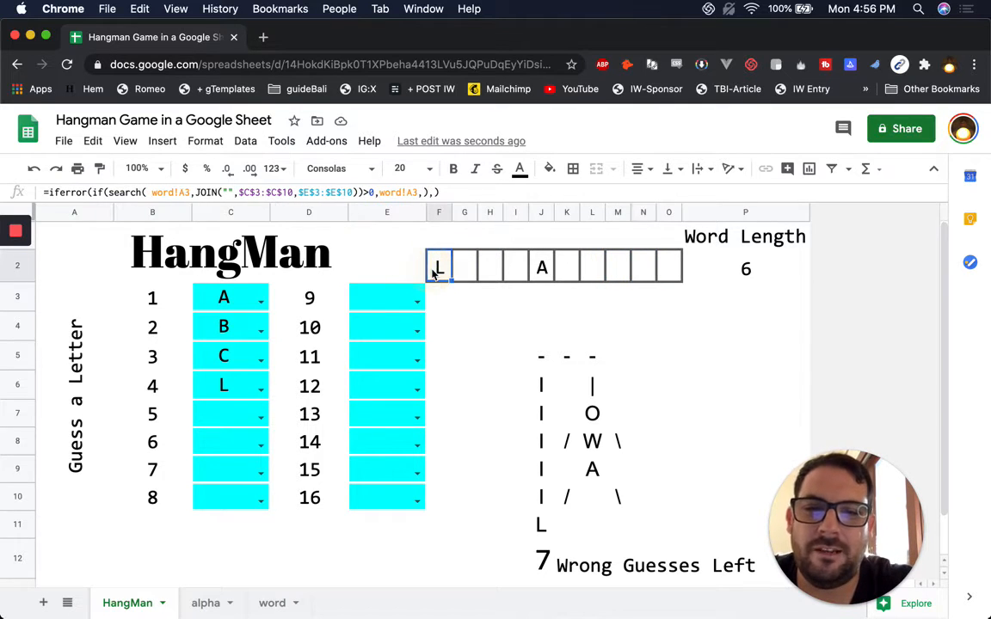
- Inspect the formula behind the Wrong Guesses Left number
{"action": "left_click", "coordinate": [220, 420]}
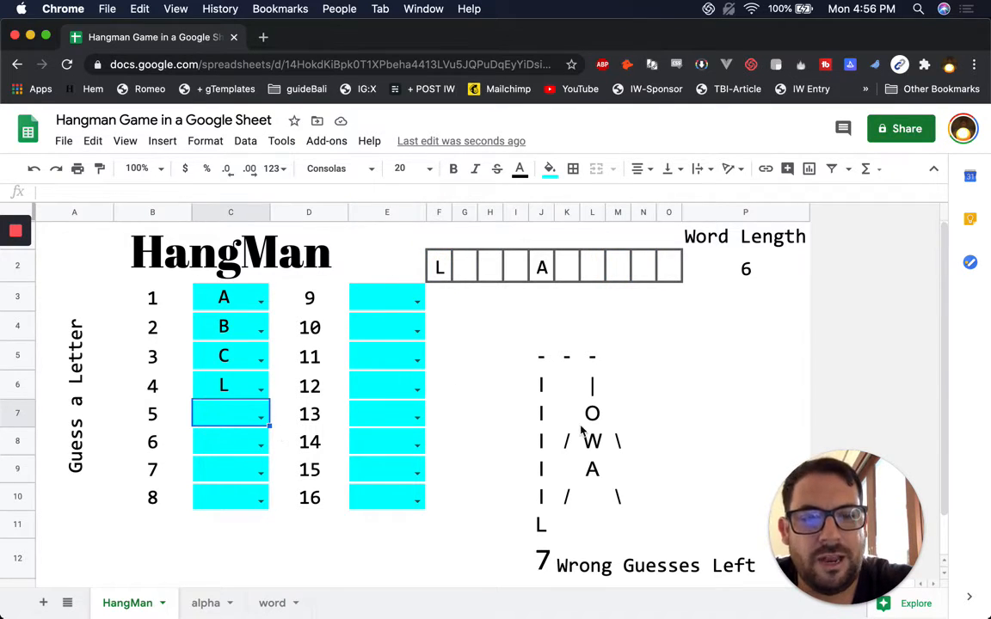
{"action": "left_click", "coordinate": [539, 562]}
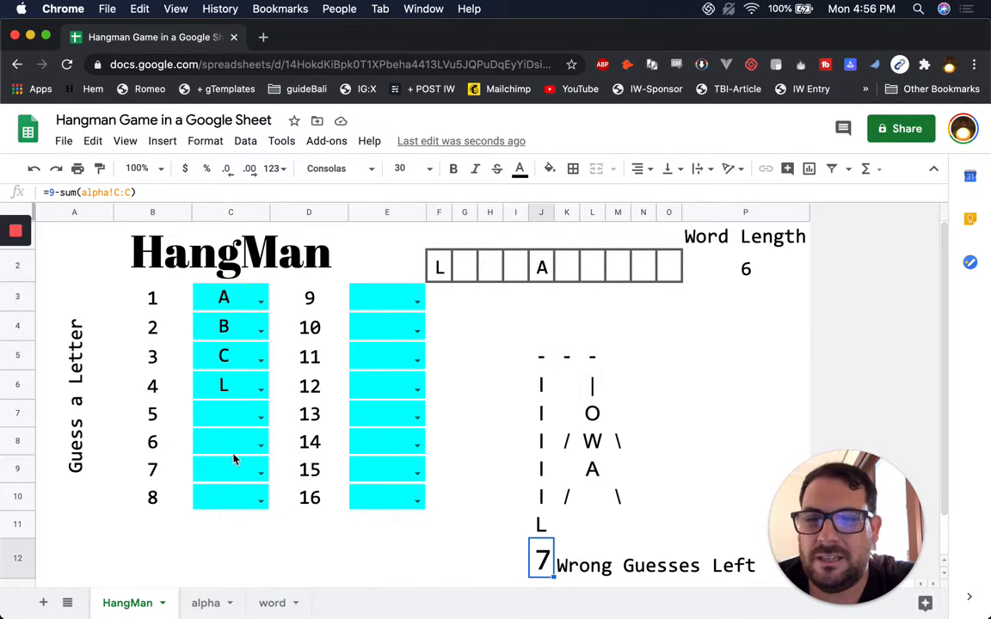
- Review the guess cells and the row of hidden-word boxes on the HangMan sheet
{"action": "left_click", "coordinate": [228, 301]}
{"action": "left_click_drag", "start_coordinate": [383, 299], "coordinate": [381, 336]}
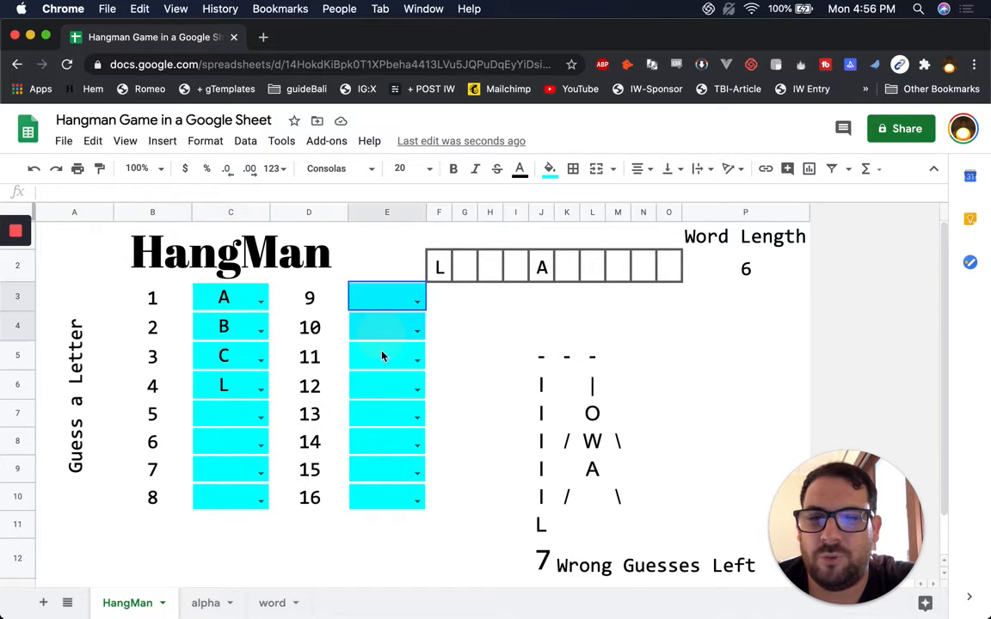
{"action": "left_click_drag", "start_coordinate": [440, 268], "coordinate": [667, 269]}
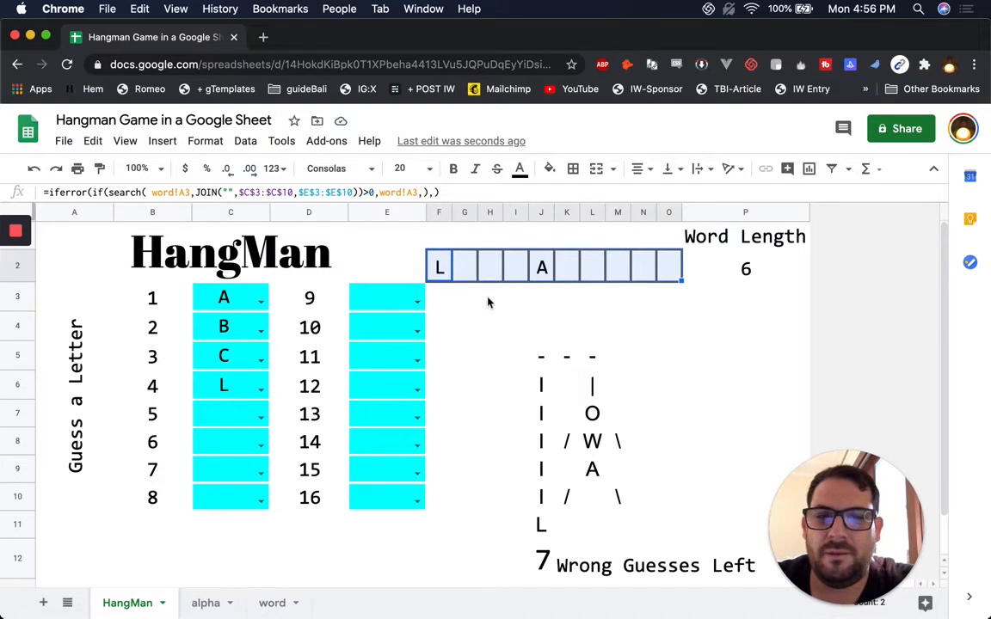
- Change the six letters of the secret word on the word sheet to G, O, O, G, L, E
{"action": "left_click", "coordinate": [271, 602]}
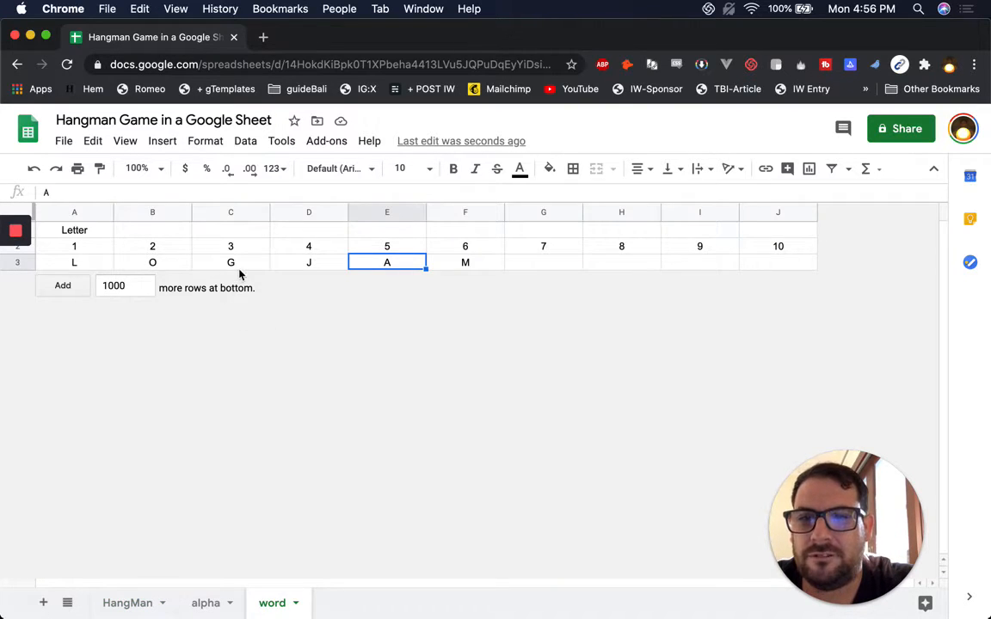
{"action": "left_click", "coordinate": [89, 262]}
{"action": "type", "text": "G"}
{"action": "key", "text": "Tab"}
{"action": "type", "text": "O"}
{"action": "key", "text": "Tab"}
{"action": "type", "text": "O"}
{"action": "key", "text": "Tab"}
{"action": "type", "text": "G"}
{"action": "key", "text": "Tab"}
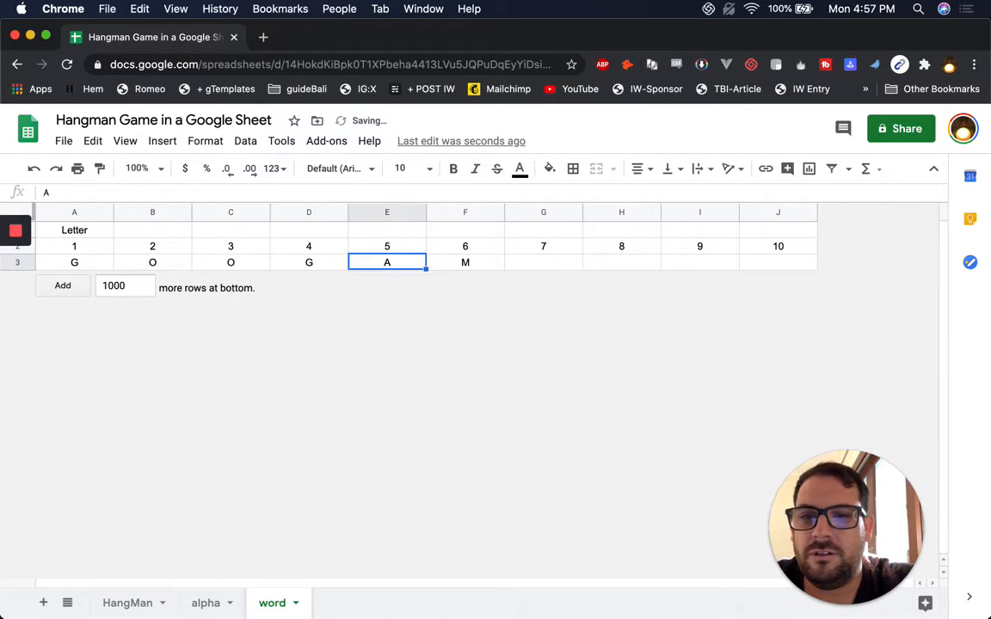
{"action": "type", "text": "L"}
{"action": "key", "text": "Tab"}
{"action": "type", "text": "E"}
{"action": "key", "text": "Tab"}
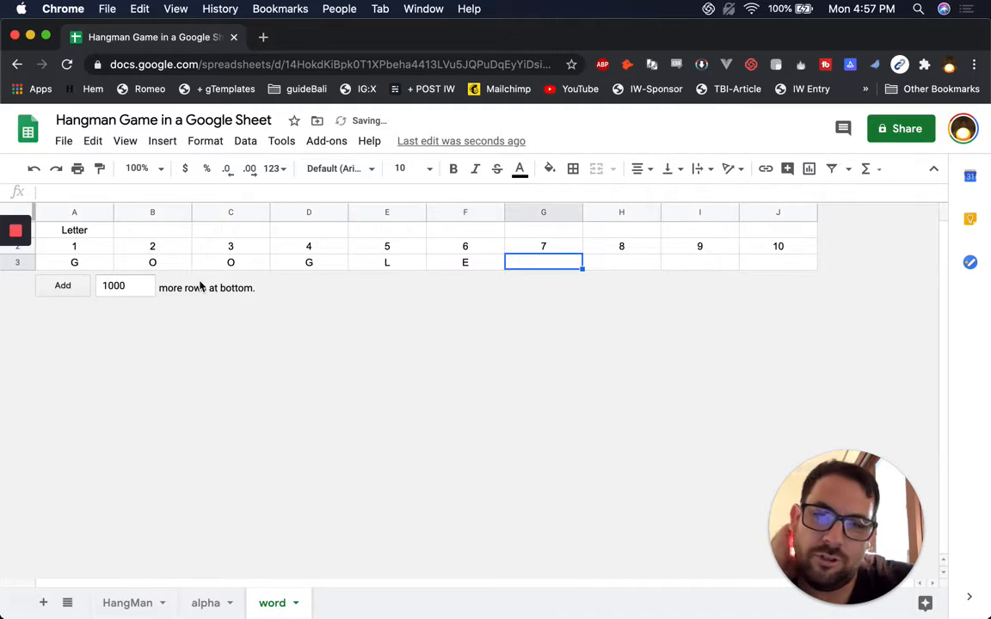
- Return to the HangMan sheet and enter G as the fifth guess
{"action": "left_click", "coordinate": [107, 612]}
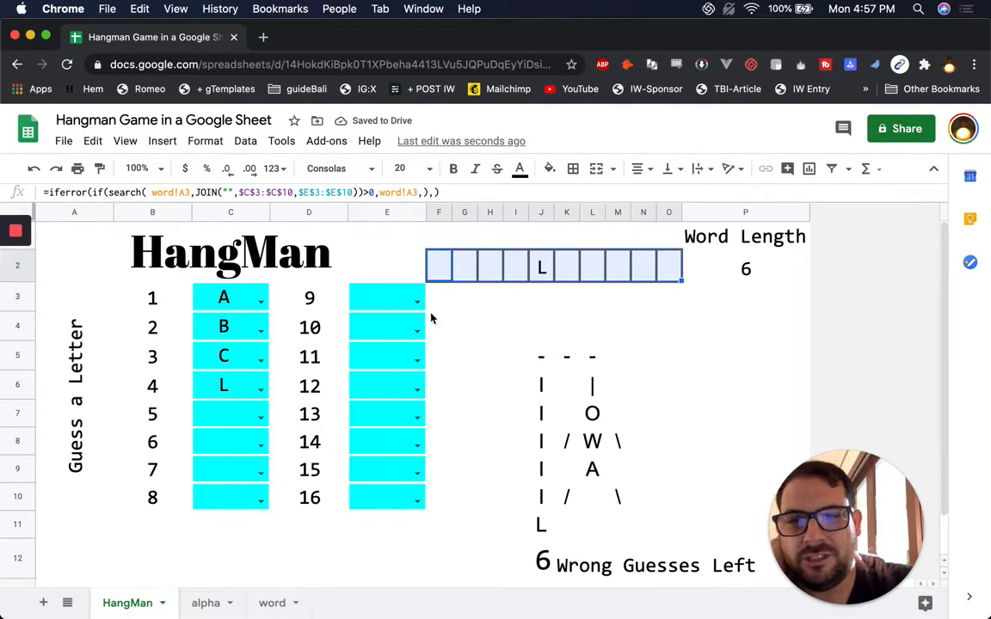
{"action": "left_click", "coordinate": [239, 414]}
{"action": "type", "text": "G"}
{"action": "key", "text": "Return"}
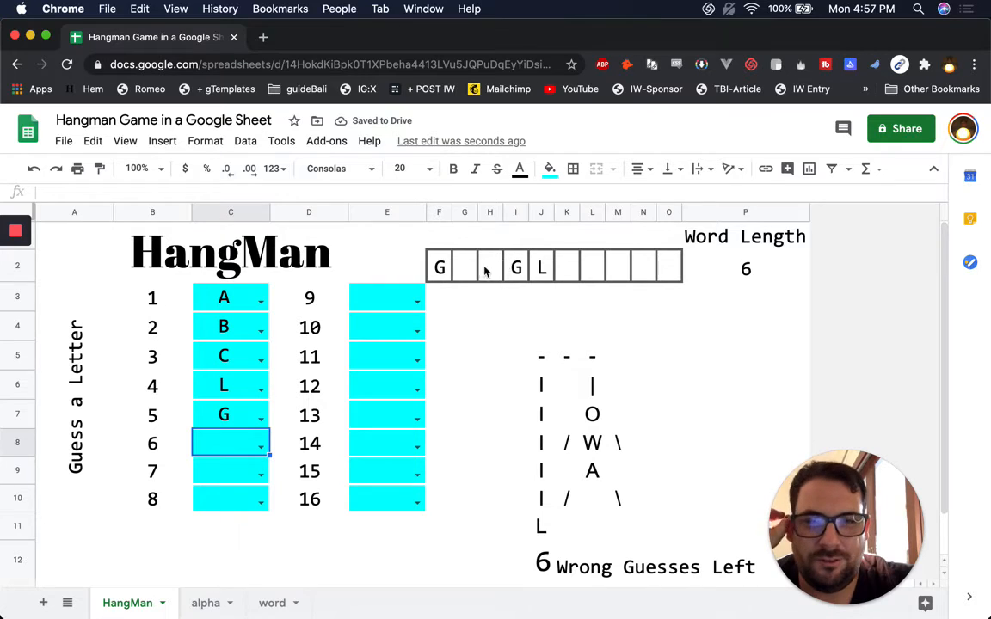
- Review the five guessed letters, and inspect the Found formula for letter A on the alpha sheet
{"action": "left_click_drag", "start_coordinate": [219, 297], "coordinate": [242, 408]}
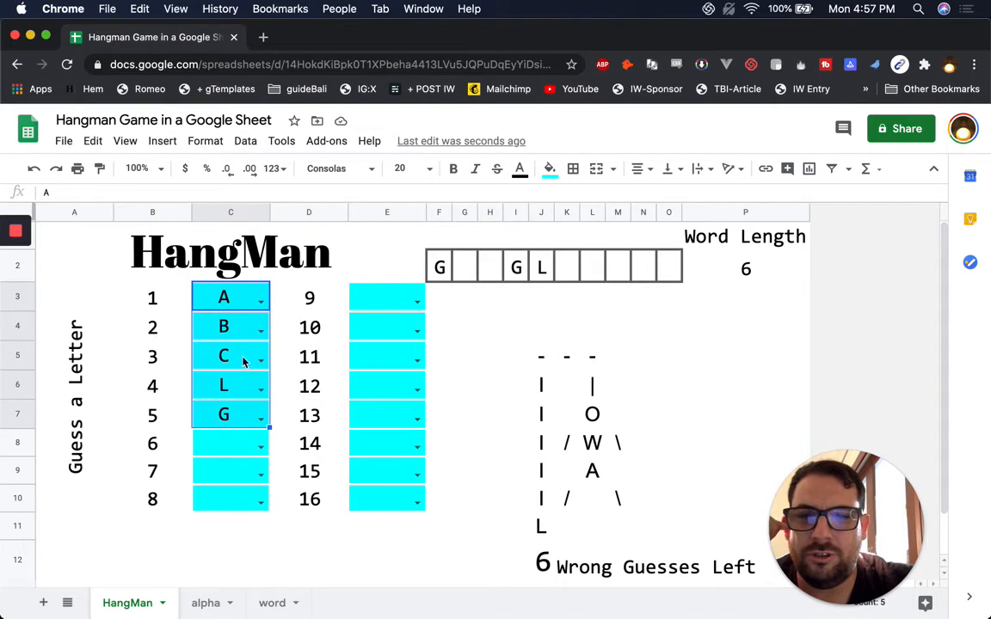
{"action": "left_click", "coordinate": [236, 369]}
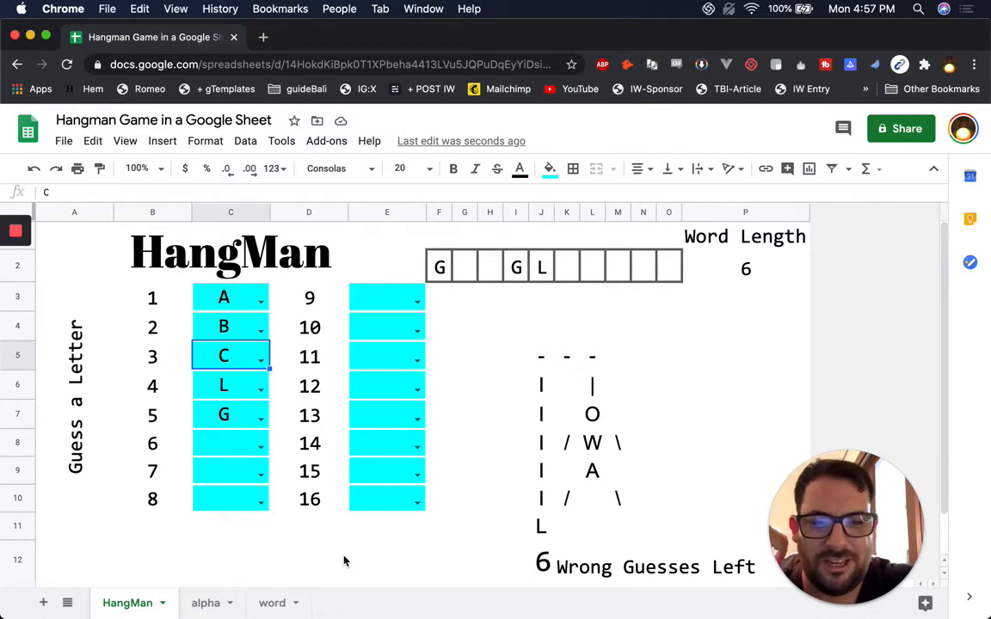
{"action": "left_click", "coordinate": [210, 604]}
{"action": "left_click", "coordinate": [168, 262]}
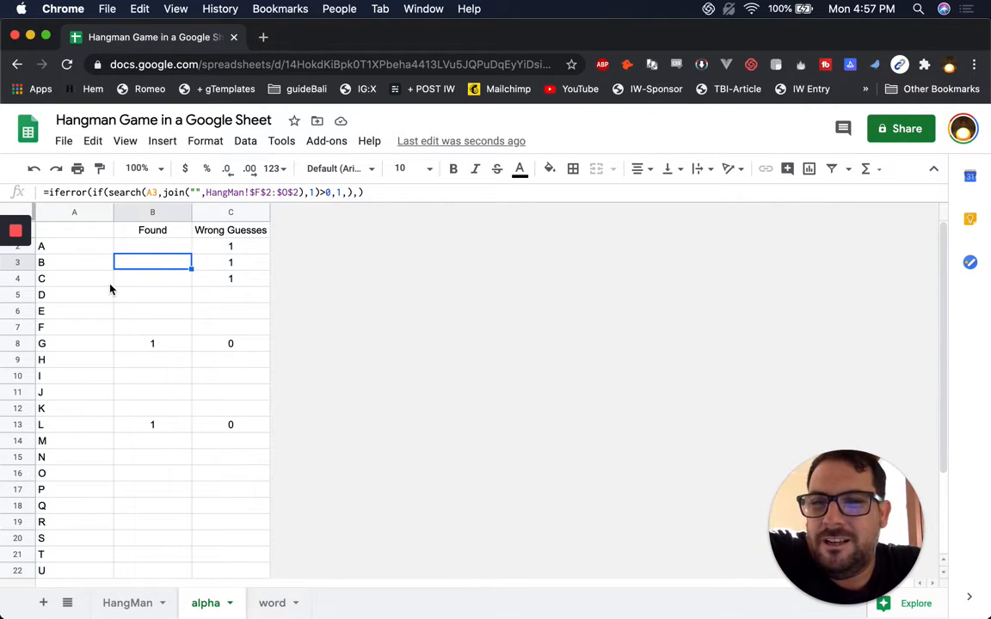
{"action": "left_click", "coordinate": [145, 247]}
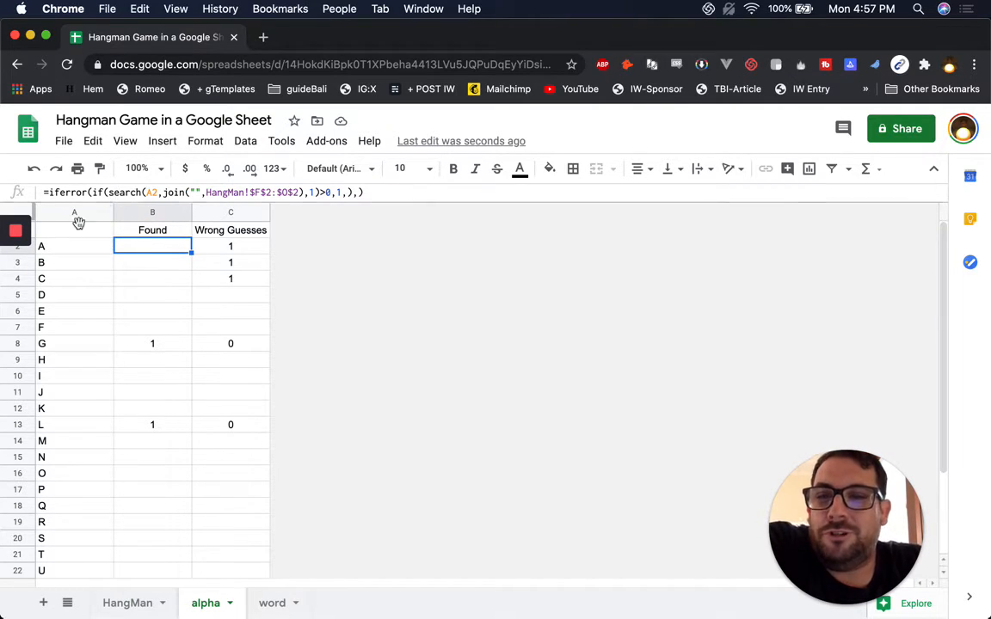
{"action": "left_click", "coordinate": [73, 253]}
{"action": "left_click", "coordinate": [117, 248]}
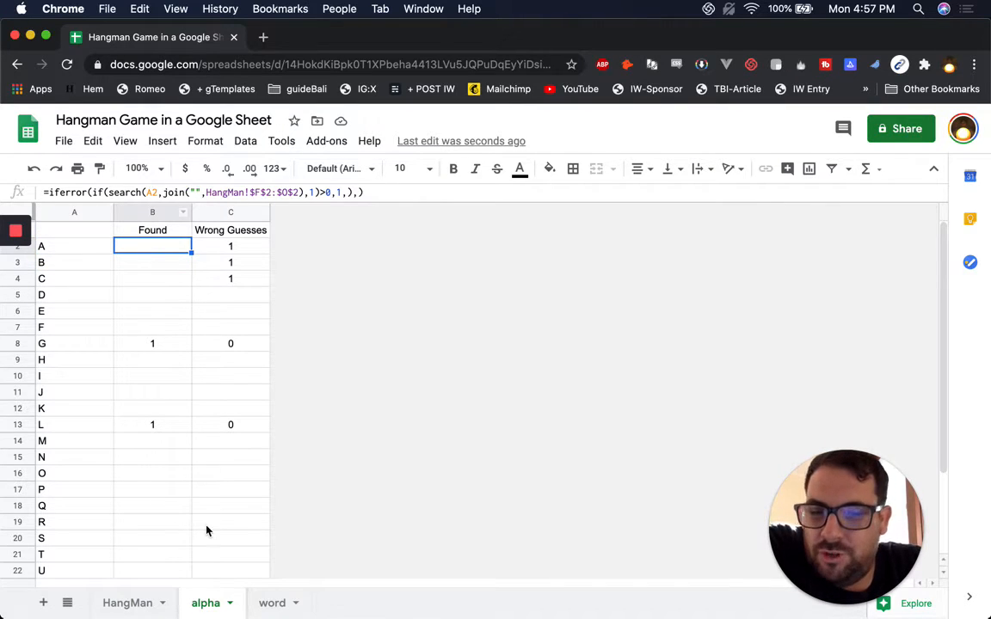
- Remove the empty-quotes delimiter from the JOIN in letter A's Found formula
{"action": "left_click", "coordinate": [199, 189]}
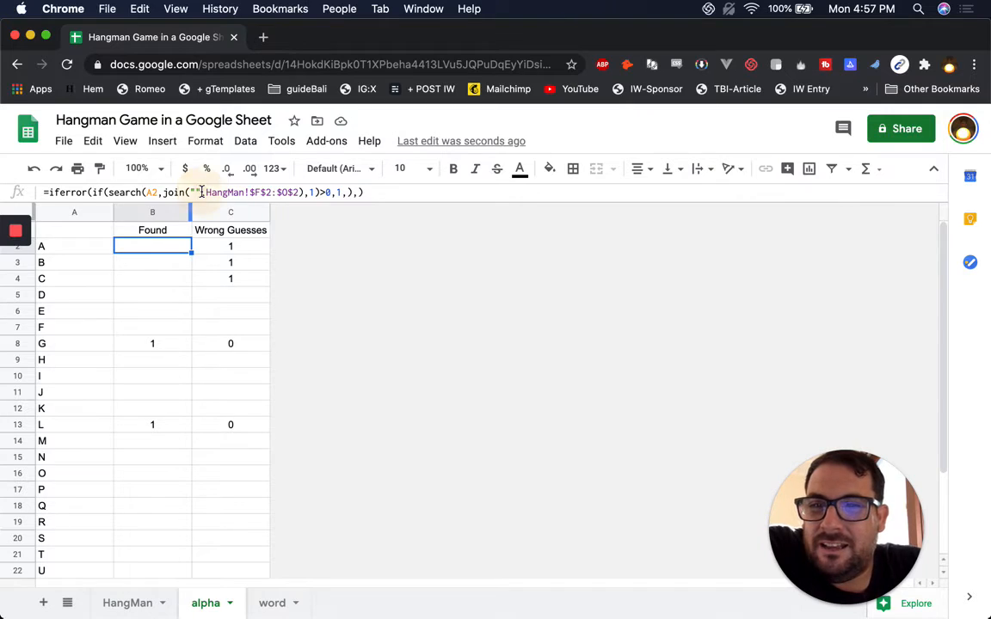
{"action": "key", "text": "BackSpace"}
{"action": "key", "text": "BackSpace"}
{"action": "key", "text": "Return"}
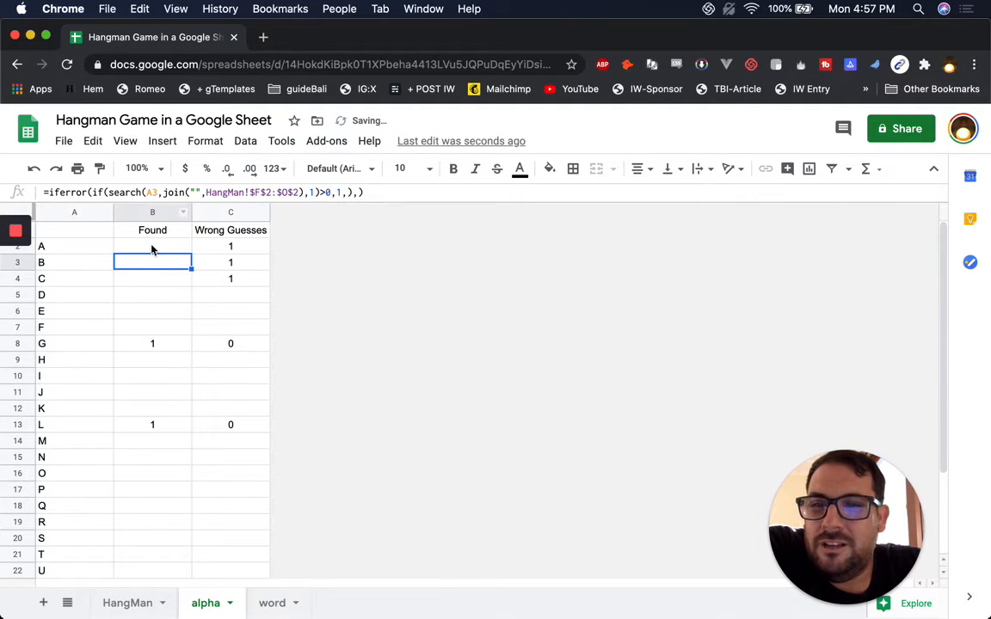
- Compare letter A in the alpha list with the hidden-word boxes on the HangMan sheet, and return to the alpha sheet
{"action": "left_click", "coordinate": [59, 249]}
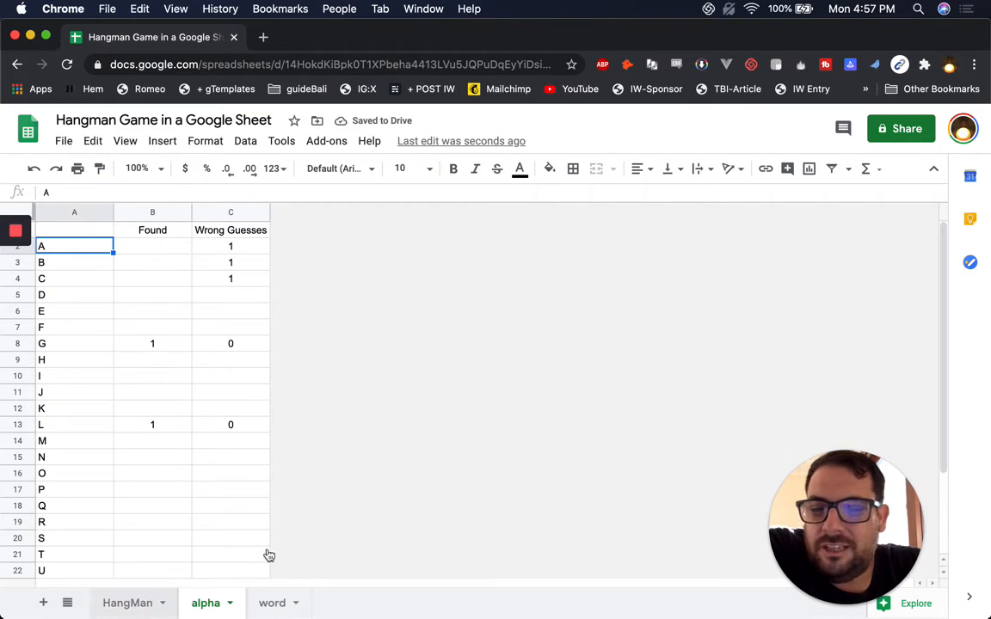
{"action": "key", "text": "alt+Up"}
{"action": "left_click_drag", "start_coordinate": [436, 267], "coordinate": [677, 260]}
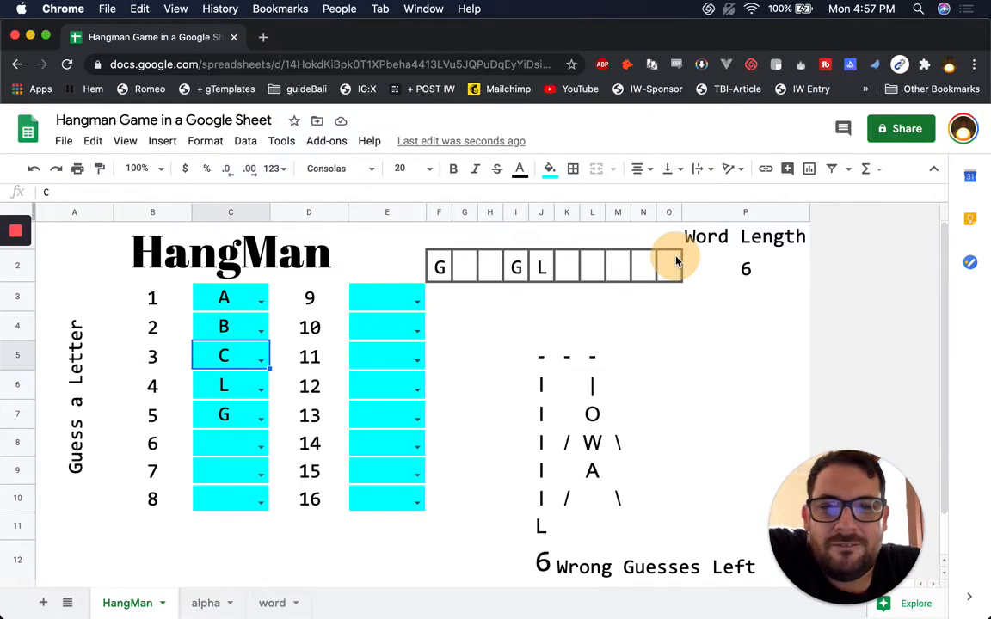
{"action": "left_click", "coordinate": [207, 602]}
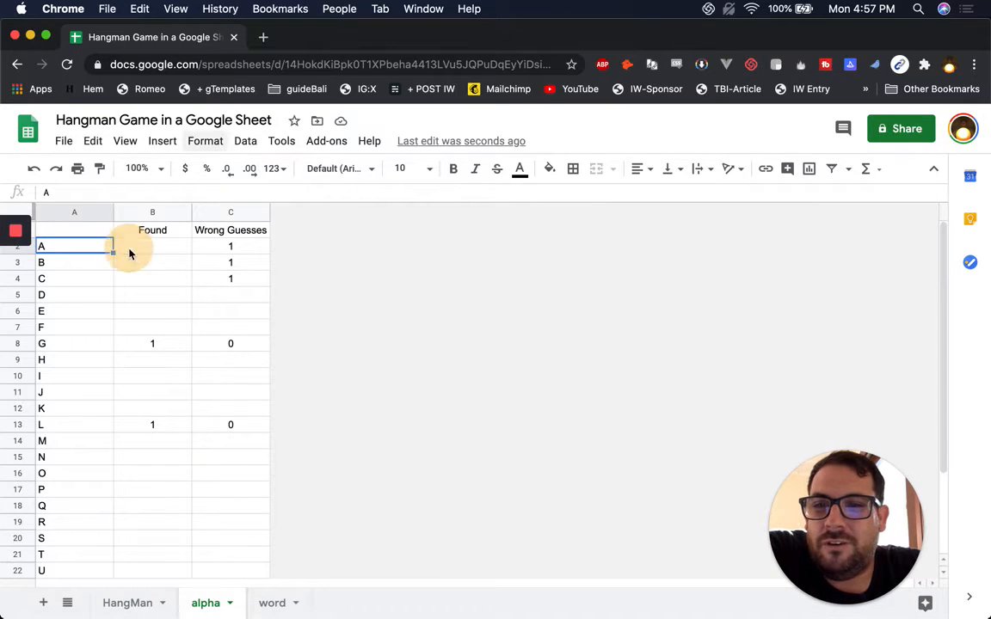
- Check the Found column for letters A and L against the alphabet list on the alpha sheet
{"action": "left_click", "coordinate": [160, 248]}
{"action": "left_click", "coordinate": [80, 346]}
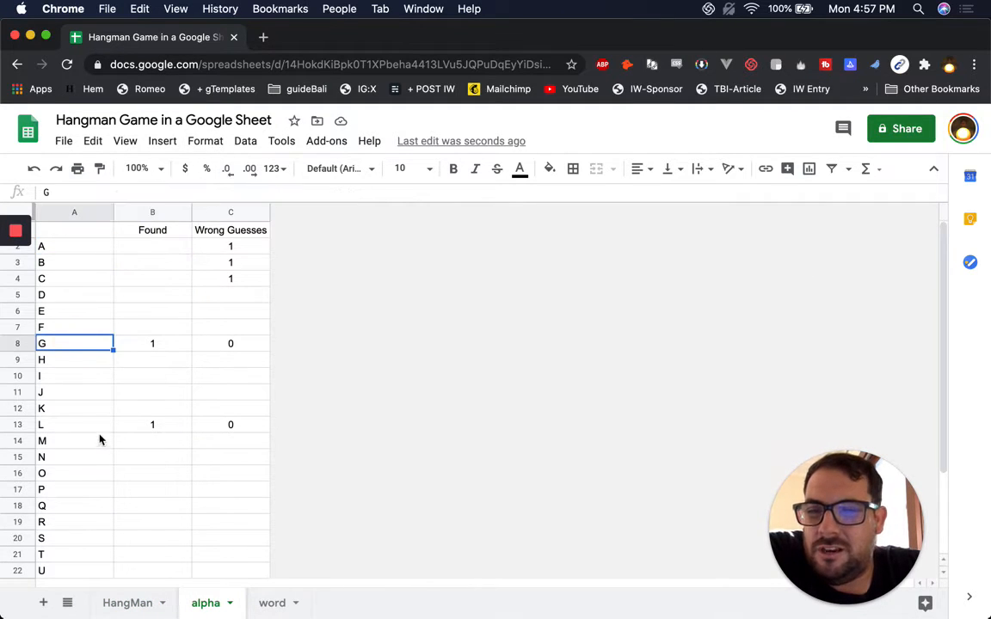
{"action": "left_click", "coordinate": [99, 439]}
{"action": "left_click", "coordinate": [151, 430]}
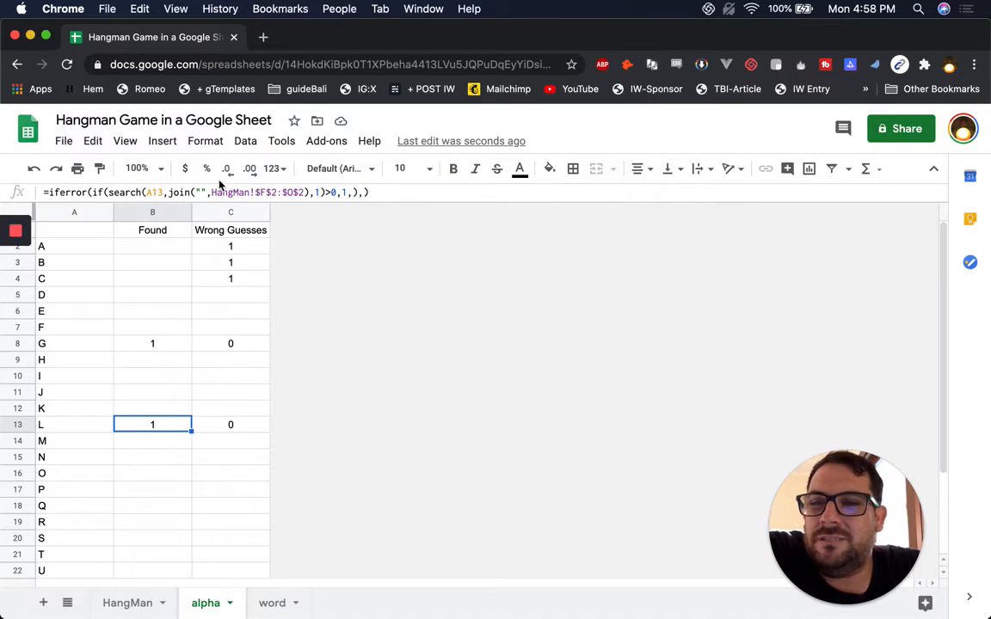
- Examine the parts of letter L's Found formula: the SEARCH arguments, the greater-than-0 test, the IF result of 1 and the IFERROR fallback
{"action": "left_click", "coordinate": [330, 193]}
{"action": "double_click", "coordinate": [331, 193]}
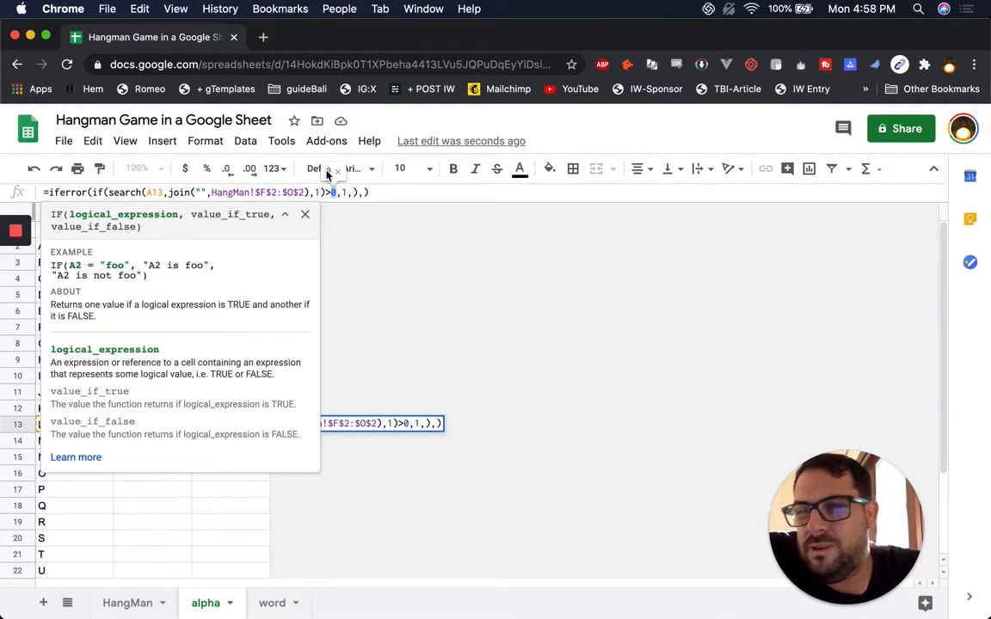
{"action": "key", "text": "End"}
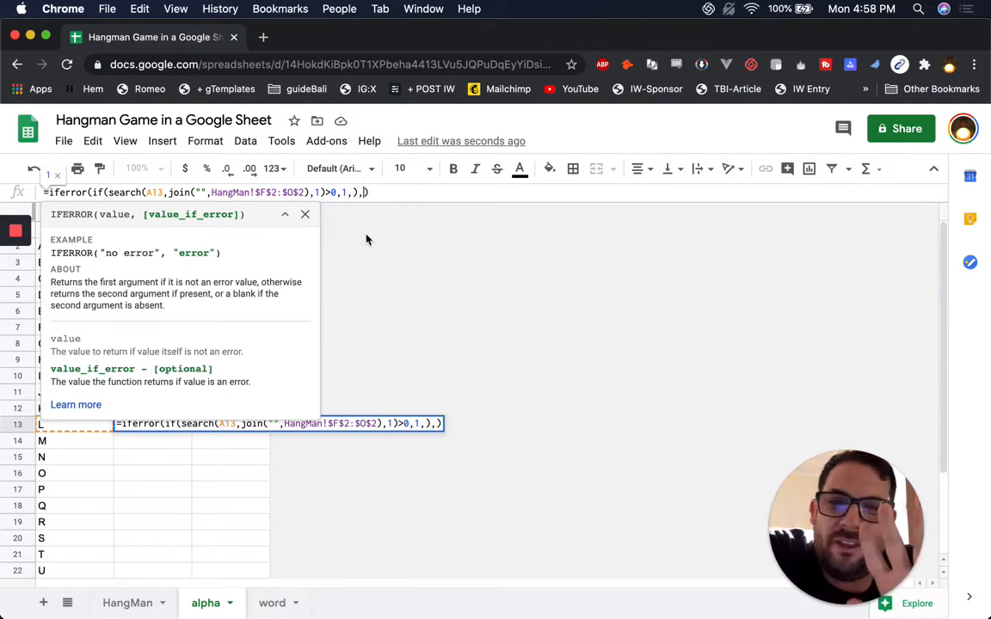
{"action": "double_click", "coordinate": [344, 193]}
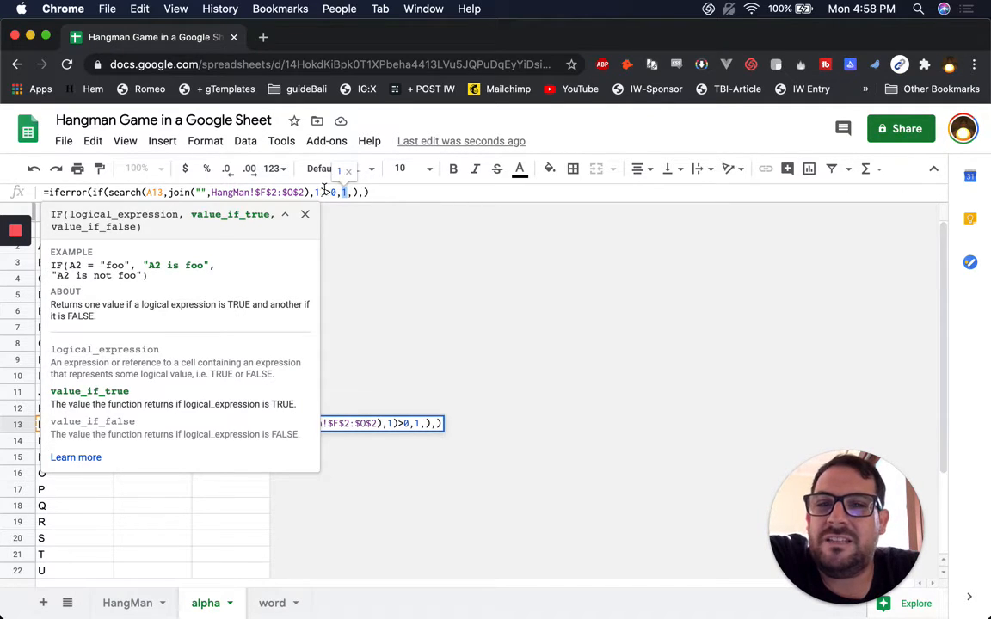
{"action": "left_click", "coordinate": [145, 193]}
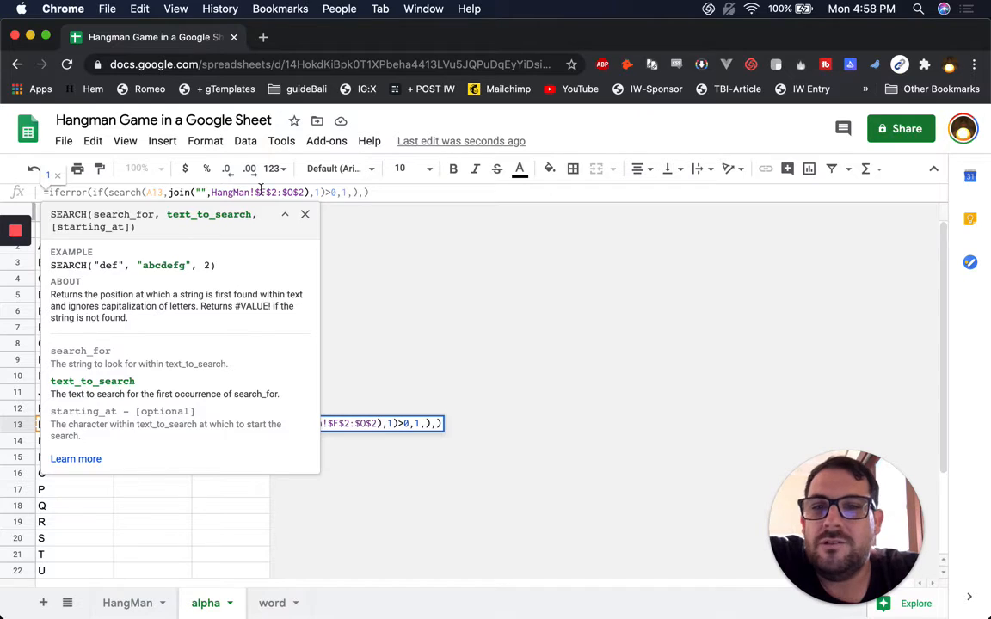
{"action": "left_click", "coordinate": [86, 192]}
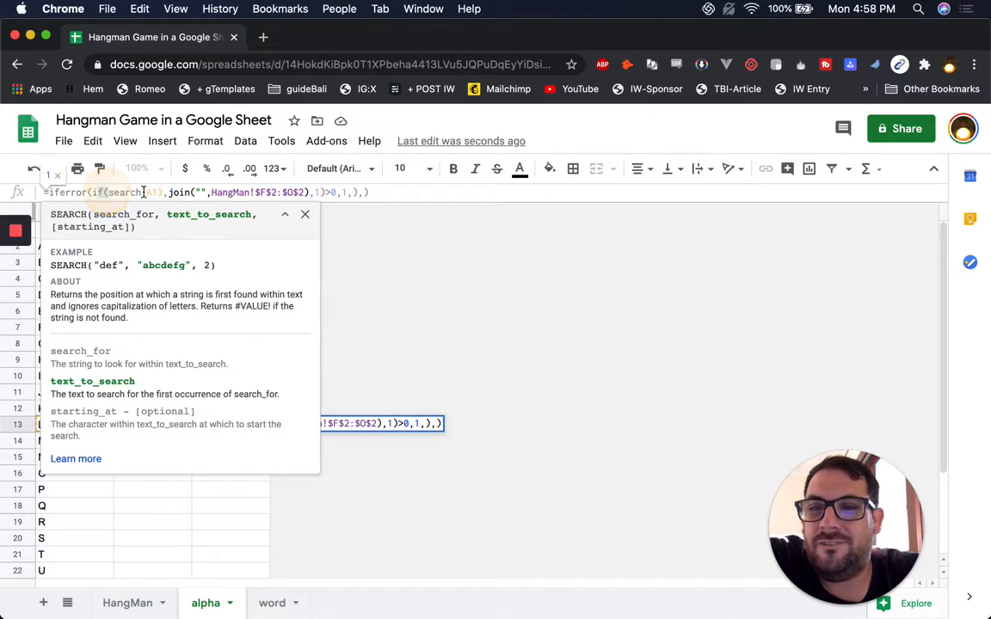
{"action": "left_click", "coordinate": [323, 192]}
{"action": "left_click", "coordinate": [319, 192]}
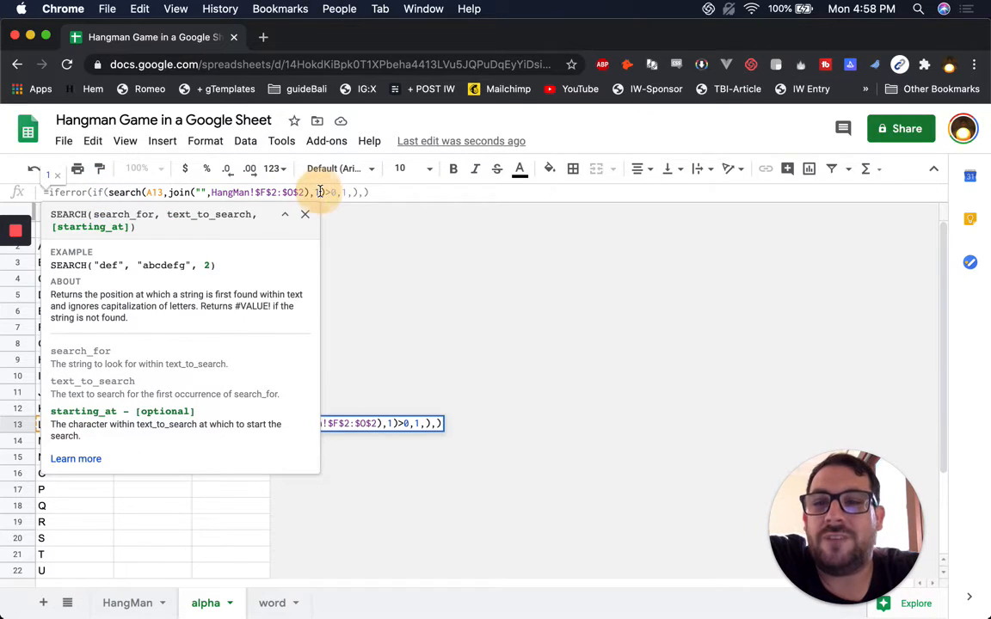
{"action": "left_click", "coordinate": [344, 192]}
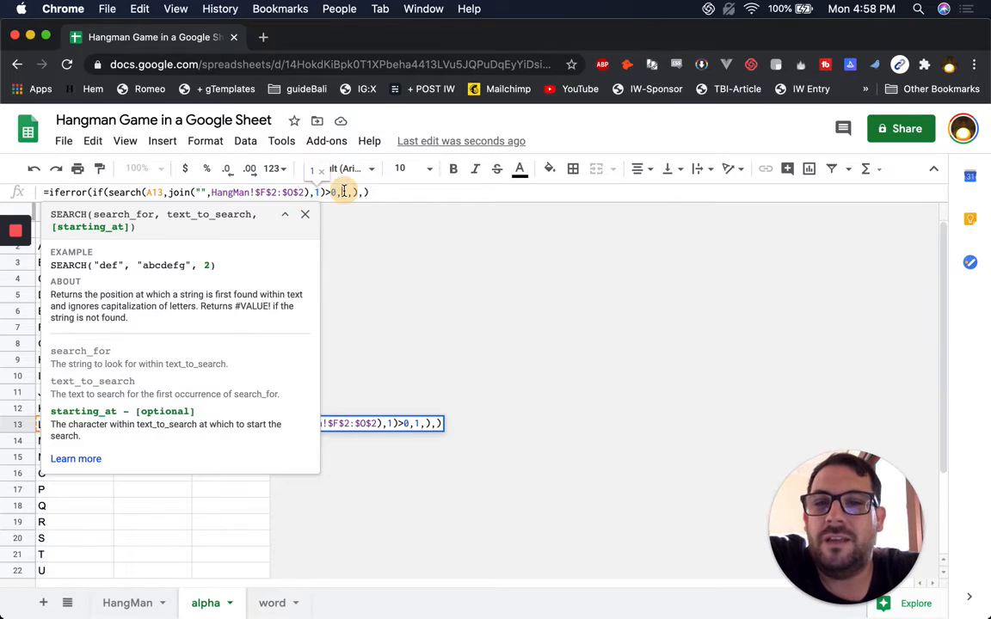
{"action": "double_click", "coordinate": [344, 191]}
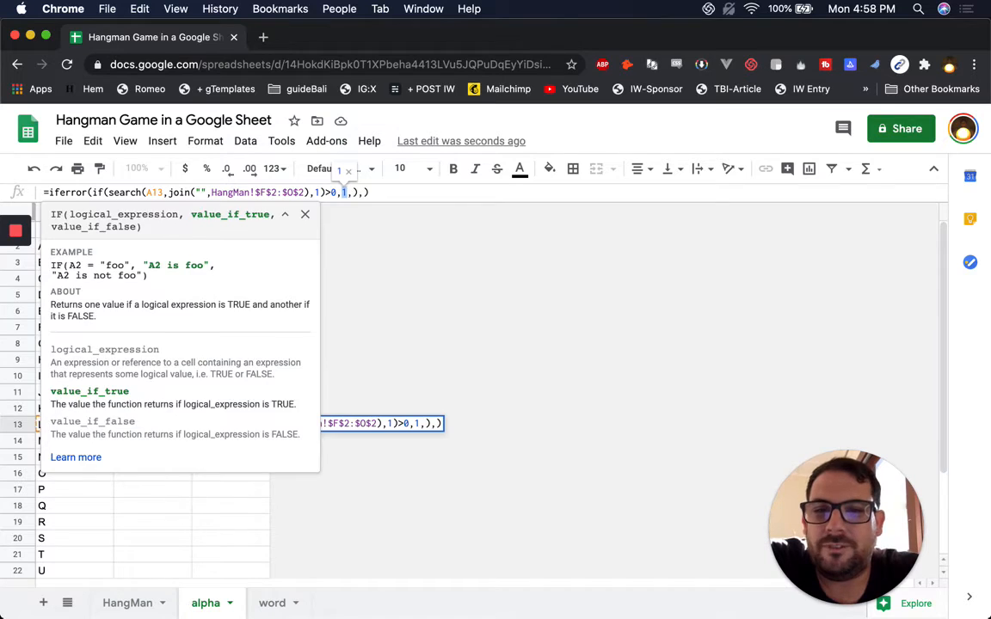
{"action": "key", "text": "Return"}
- Compare the Wrong Guesses formulas for letters A, G and B with the Found values they subtract
{"action": "left_click", "coordinate": [217, 246]}
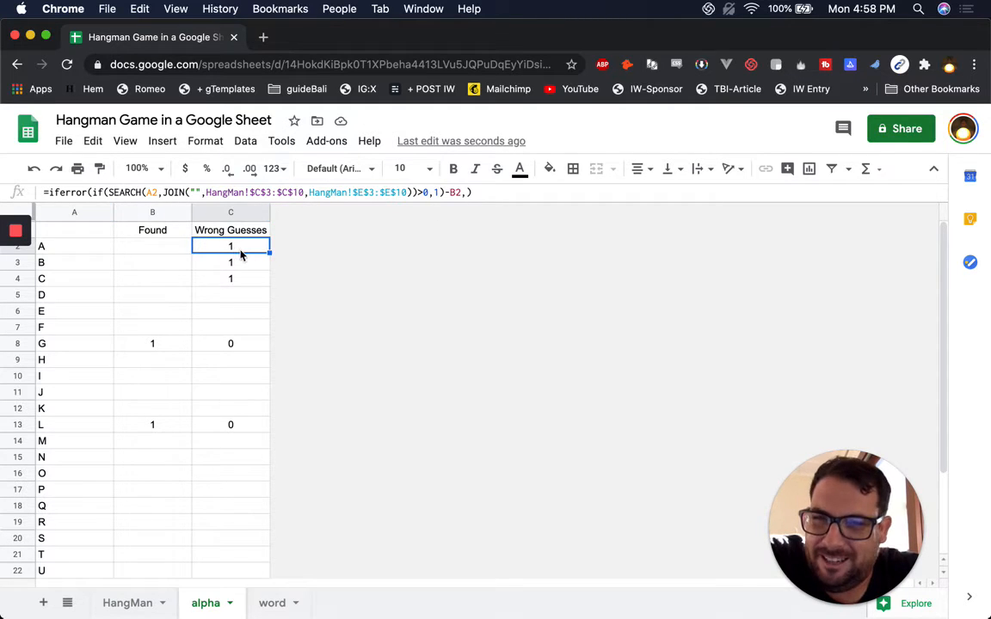
{"action": "left_click", "coordinate": [225, 343]}
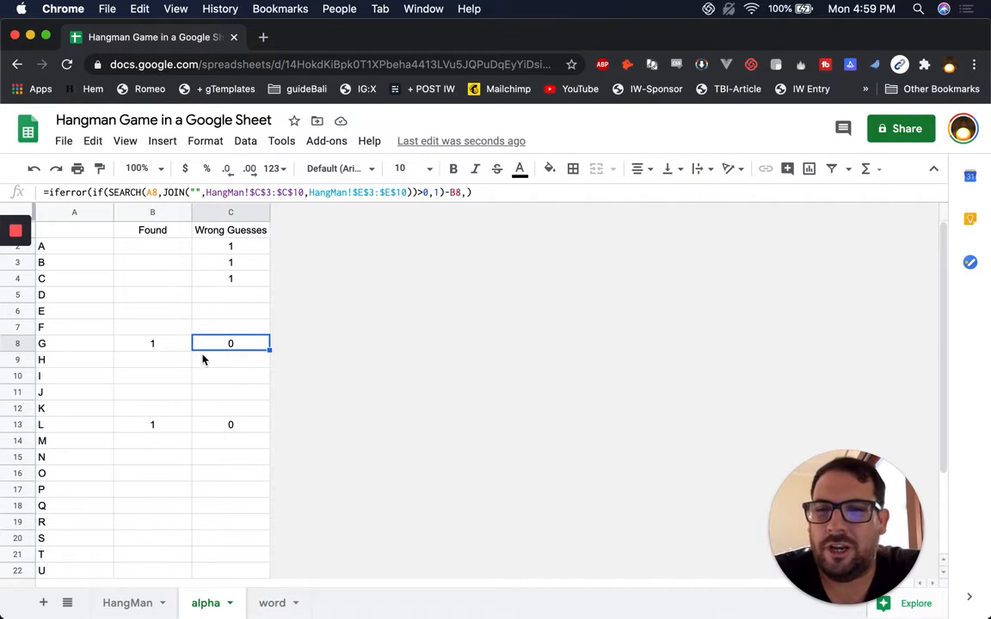
{"action": "left_click", "coordinate": [148, 348]}
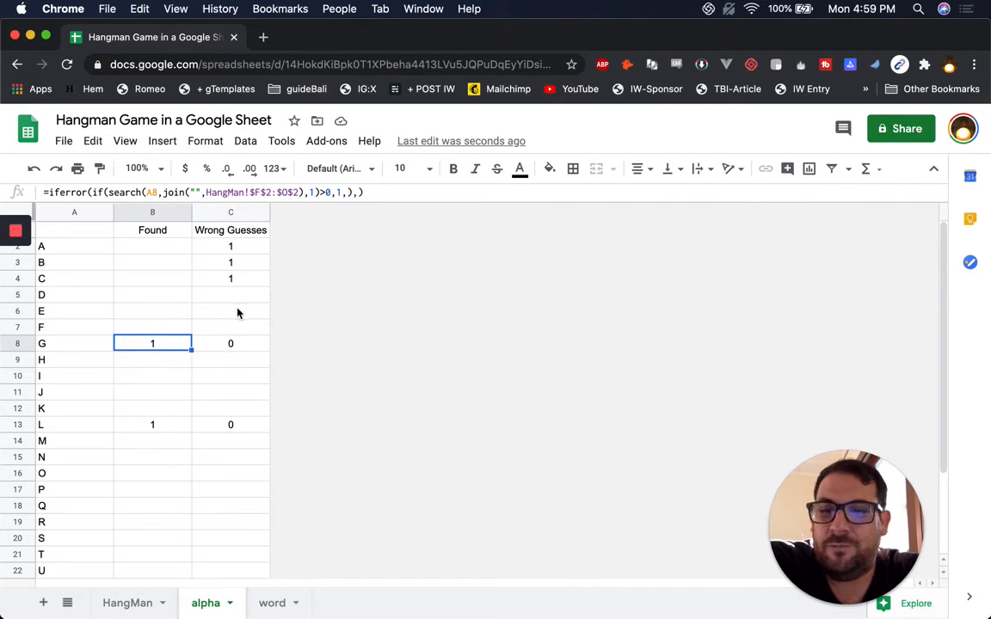
{"action": "left_click", "coordinate": [248, 349]}
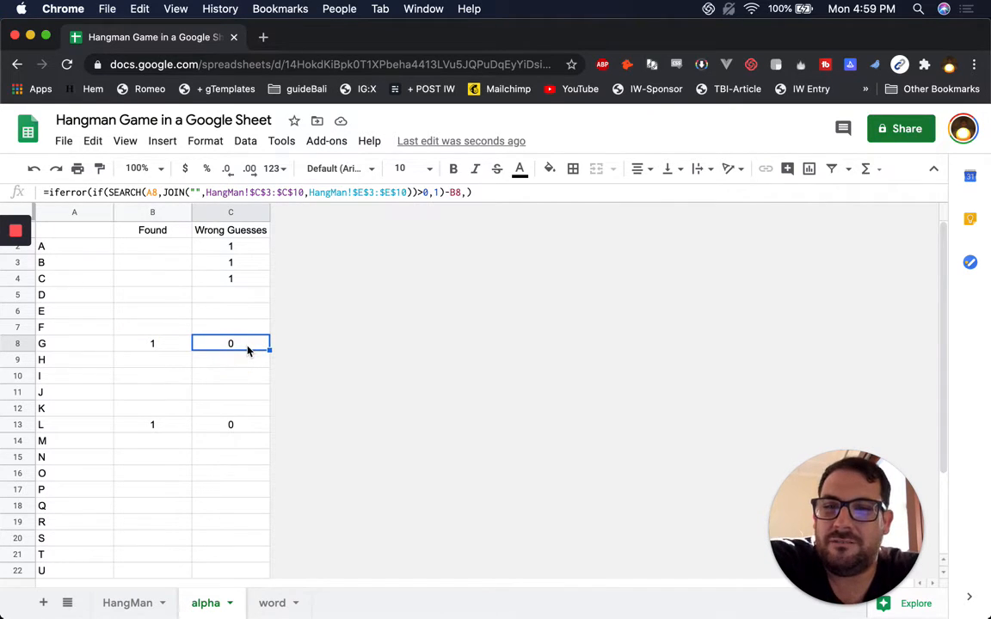
{"action": "left_click", "coordinate": [163, 250]}
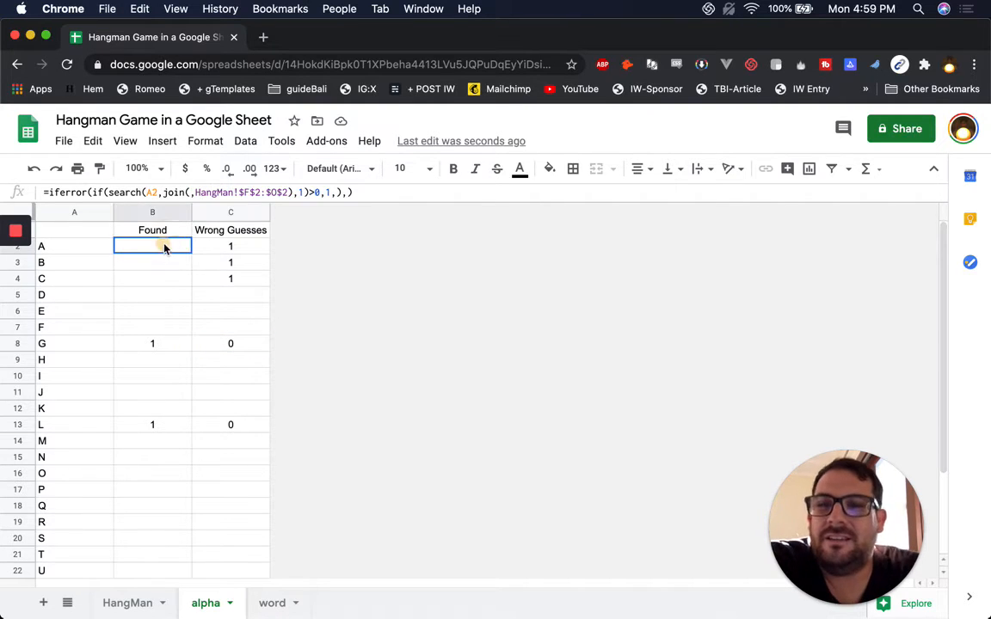
{"action": "left_click", "coordinate": [239, 249]}
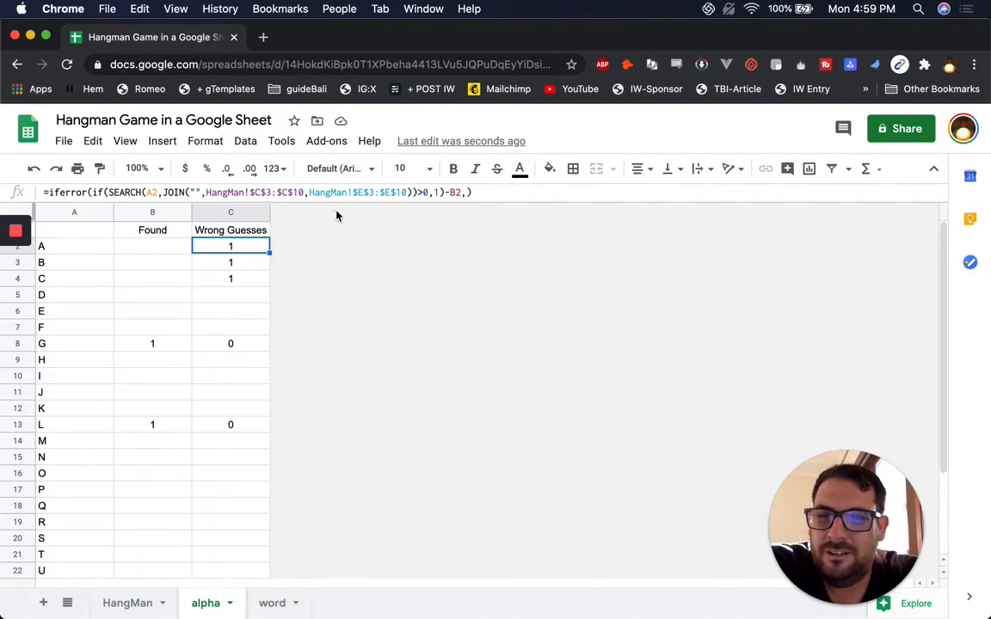
{"action": "left_click", "coordinate": [248, 343]}
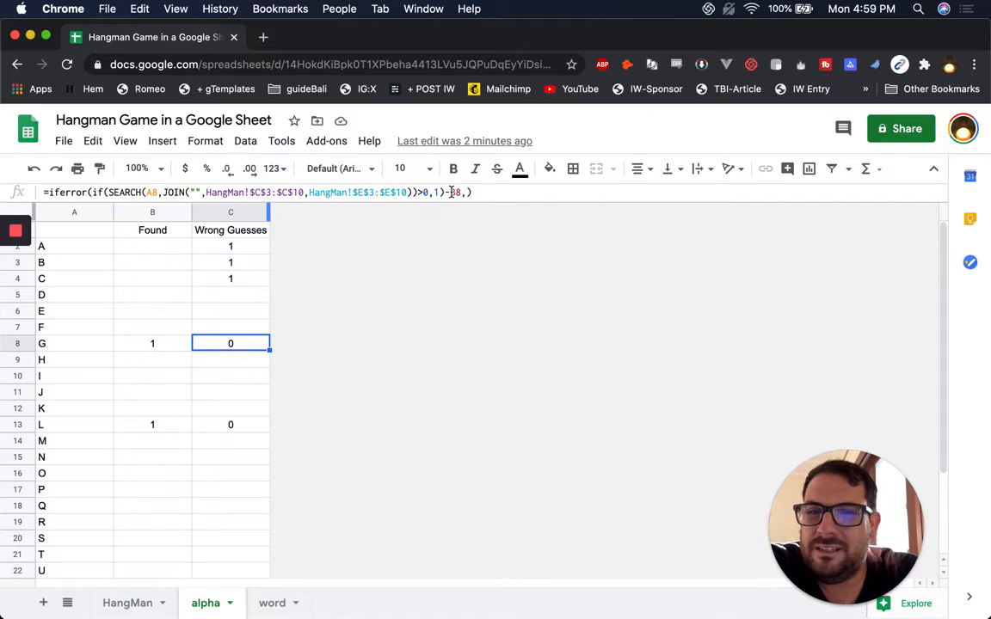
{"action": "left_click", "coordinate": [229, 260]}
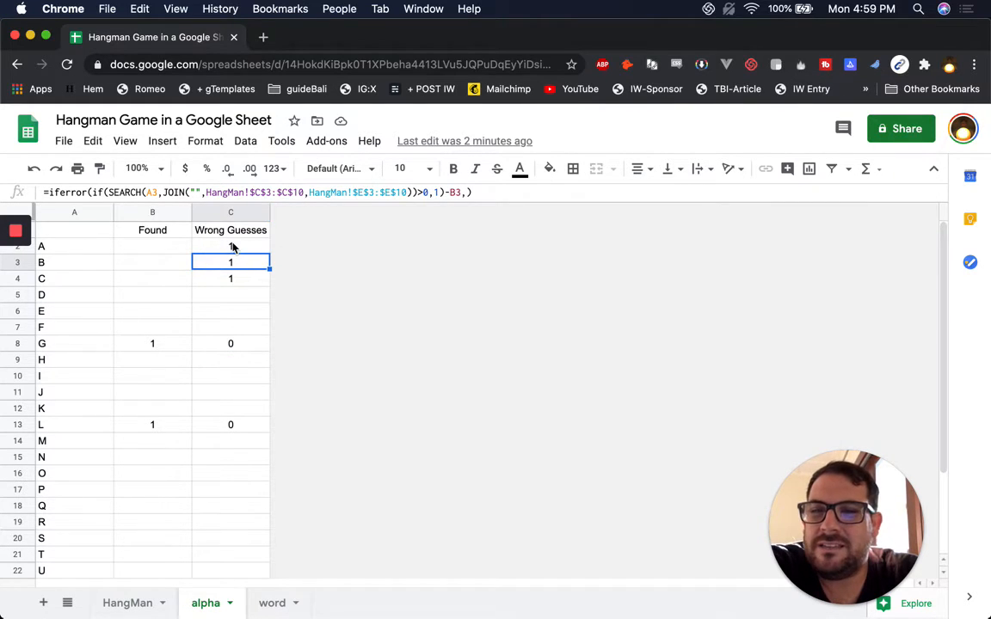
- Compare the Found and Wrong Guesses cells for letters A and G, and highlight the Wrong Guesses range C2:C18
{"action": "left_click", "coordinate": [150, 248]}
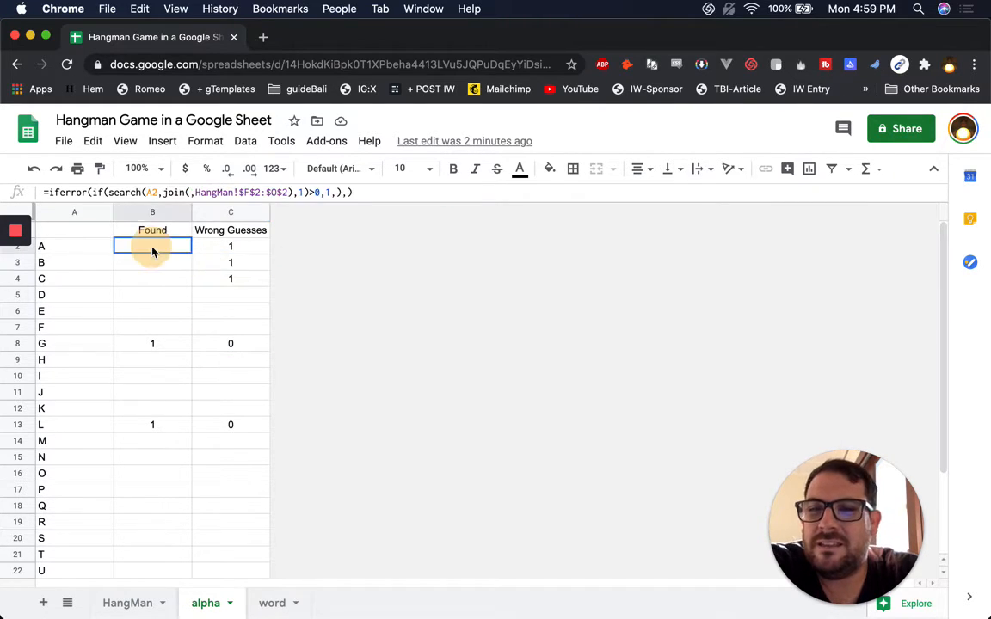
{"action": "left_click", "coordinate": [150, 343]}
{"action": "left_click", "coordinate": [245, 345]}
{"action": "left_click_drag", "start_coordinate": [237, 248], "coordinate": [230, 508]}
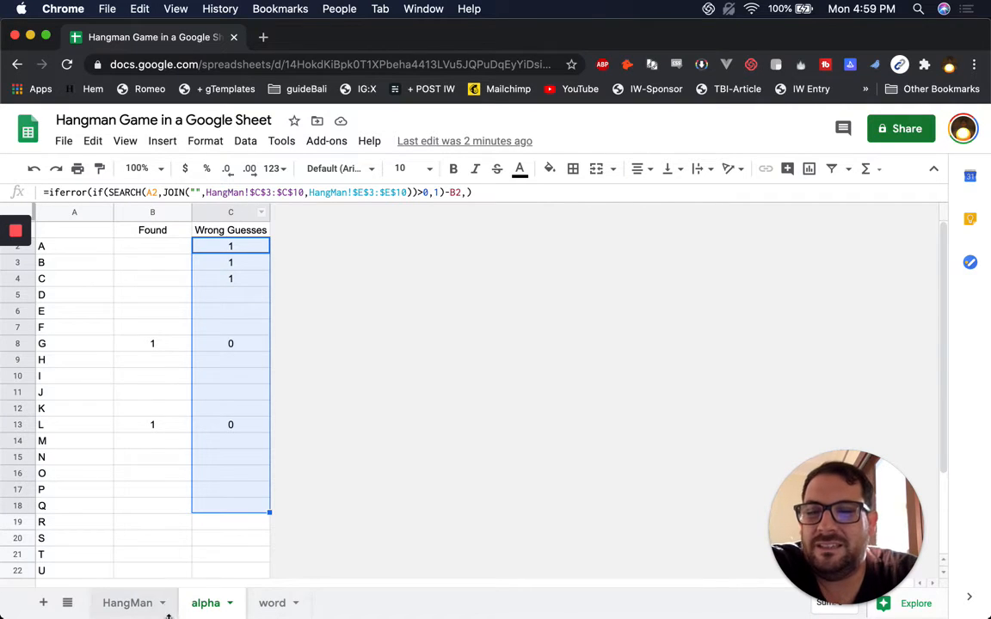
- Check the guessed-letter ranges C3:C10 and E3:E10 on the HangMan sheet, and return to the alpha sheet
{"action": "key", "text": "alt+Up"}
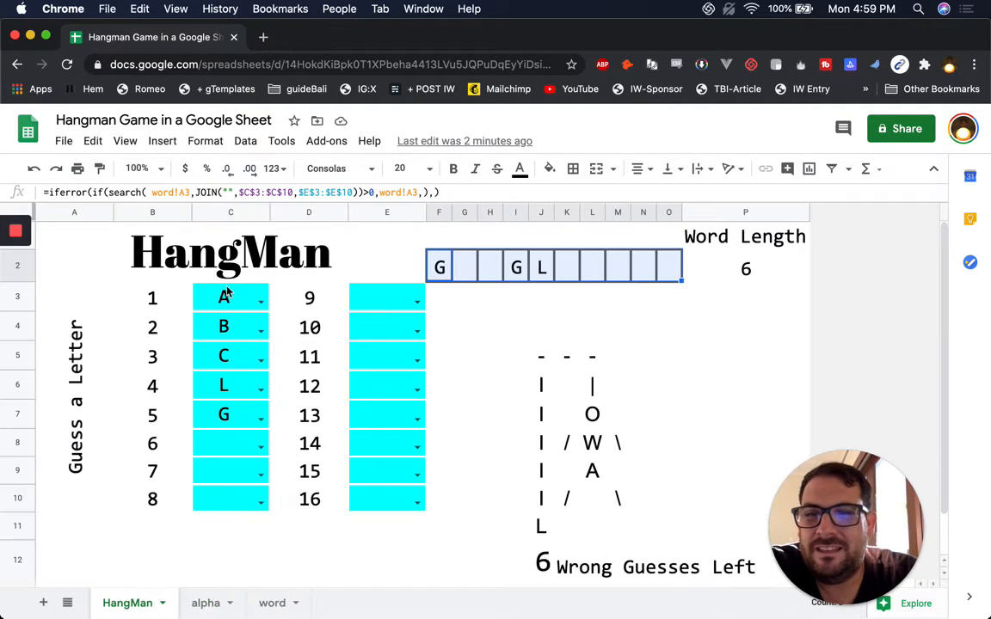
{"action": "left_click", "coordinate": [353, 297]}
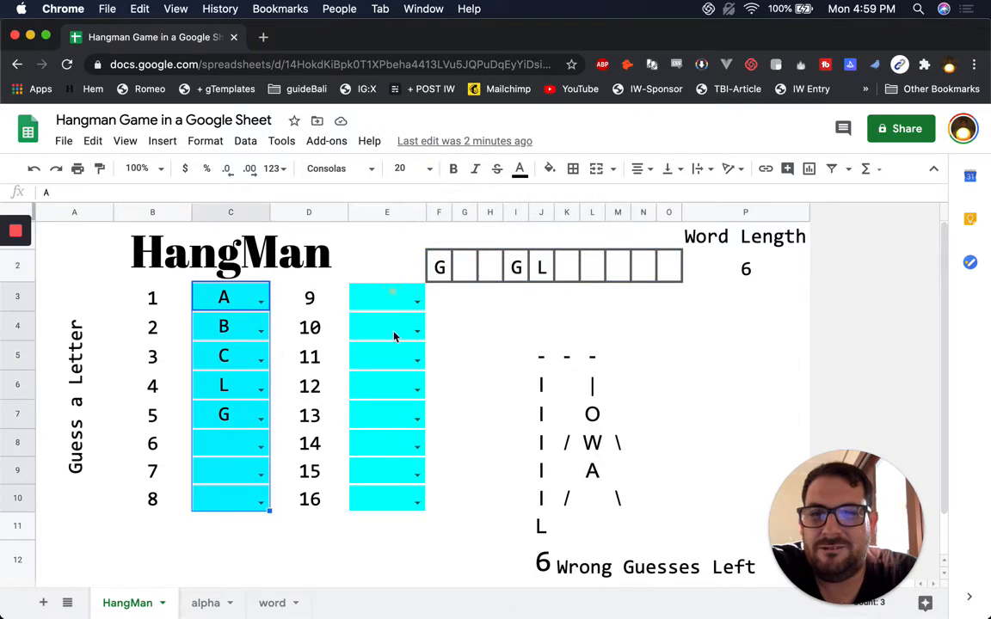
{"action": "left_click", "coordinate": [393, 508], "text": "shift"}
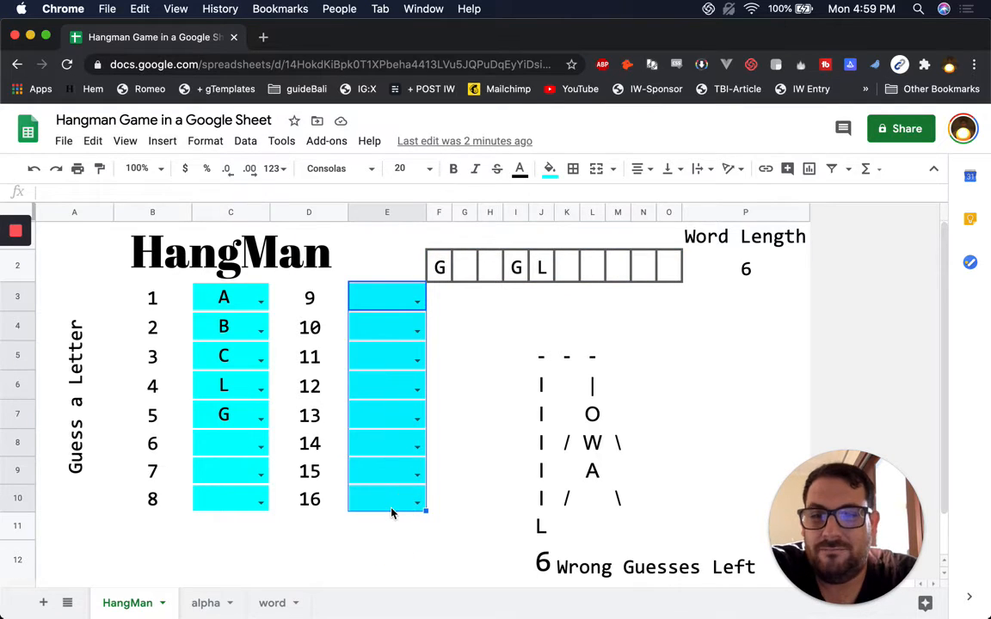
{"action": "left_click", "coordinate": [270, 604]}
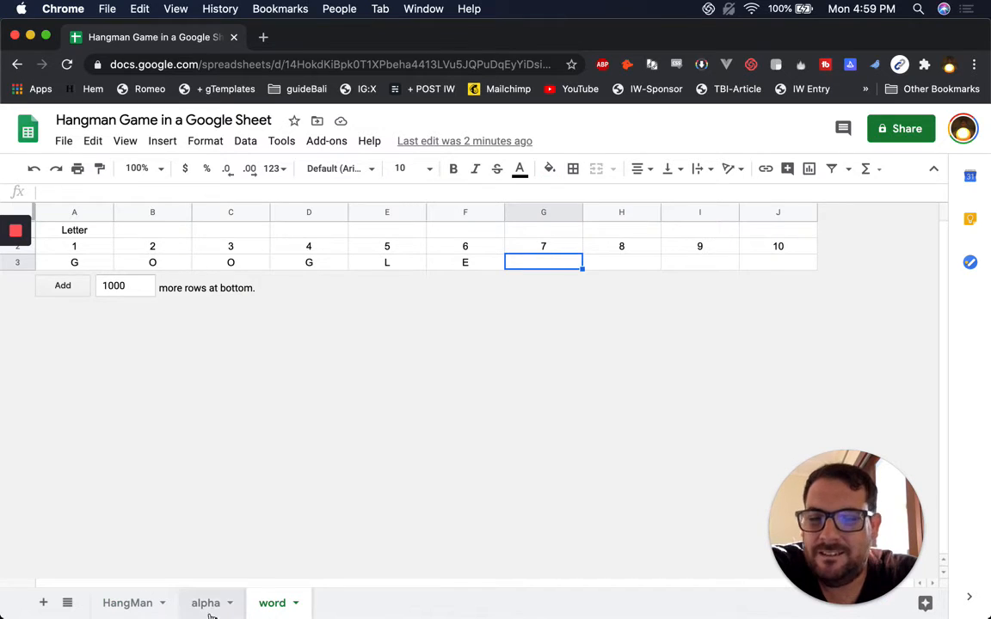
{"action": "left_click", "coordinate": [203, 612]}
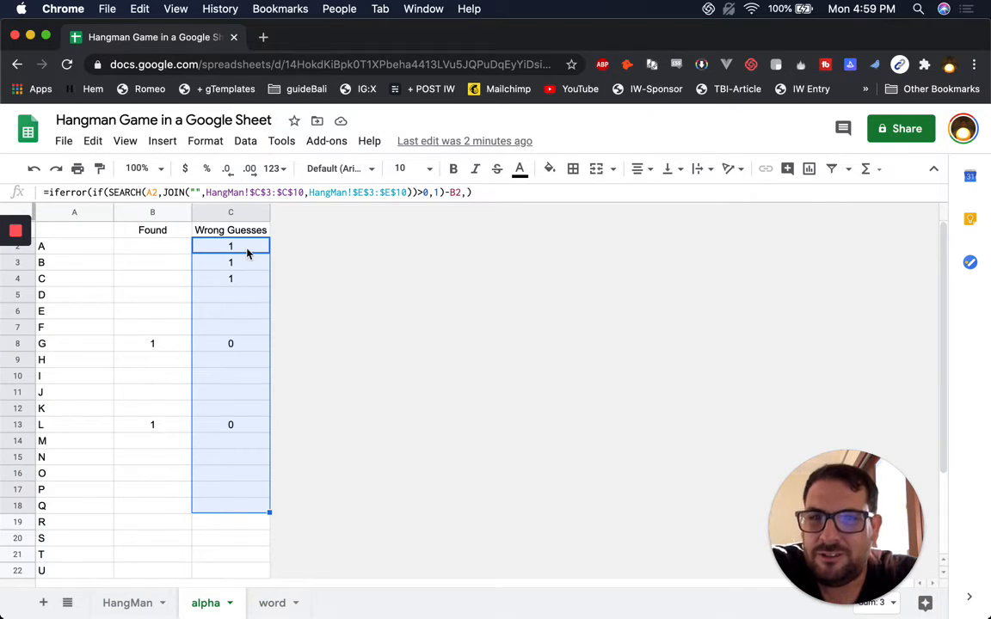
- Inspect the JOIN of the two HangMan guess ranges in letter A's Wrong Guesses formula
{"action": "left_click", "coordinate": [252, 247]}
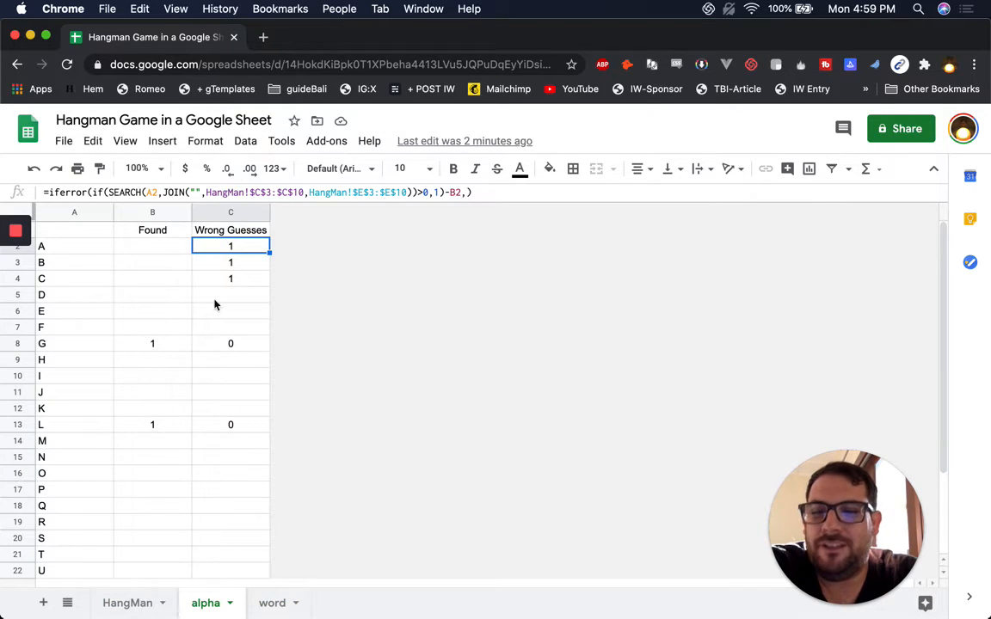
{"action": "left_click", "coordinate": [212, 193]}
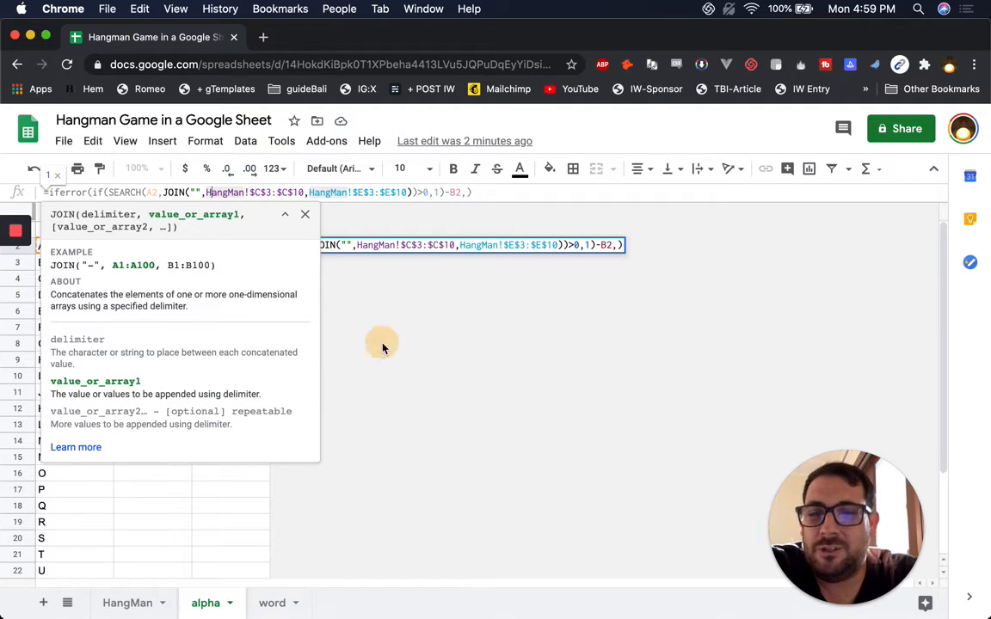
{"action": "left_click", "coordinate": [231, 343]}
- Review the Found cells for letters A to J against the Wrong Guesses formulas for letters G and A
{"action": "left_click_drag", "start_coordinate": [135, 393], "coordinate": [163, 246]}
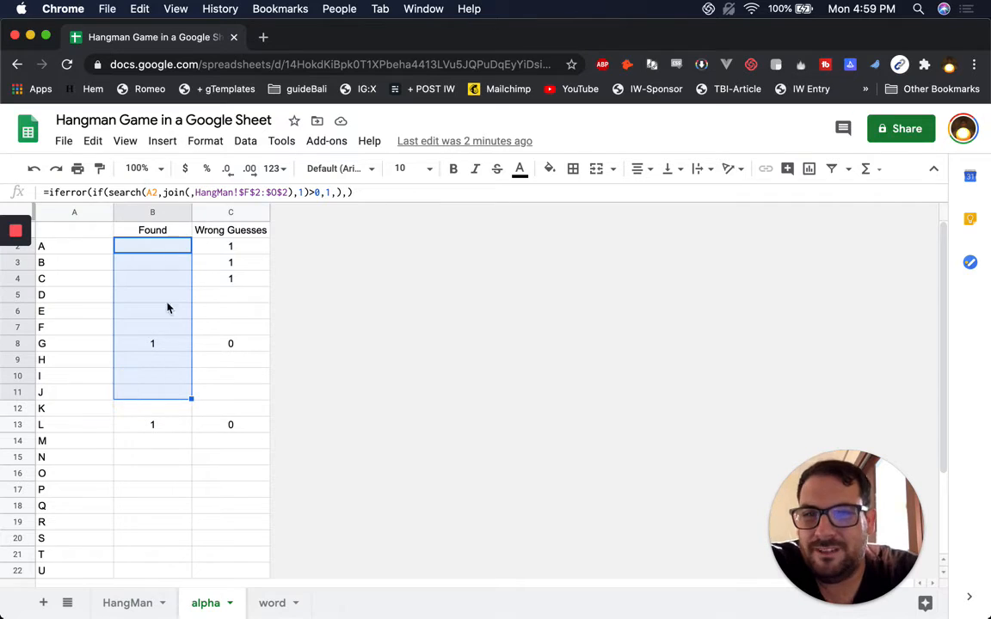
{"action": "left_click", "coordinate": [168, 252]}
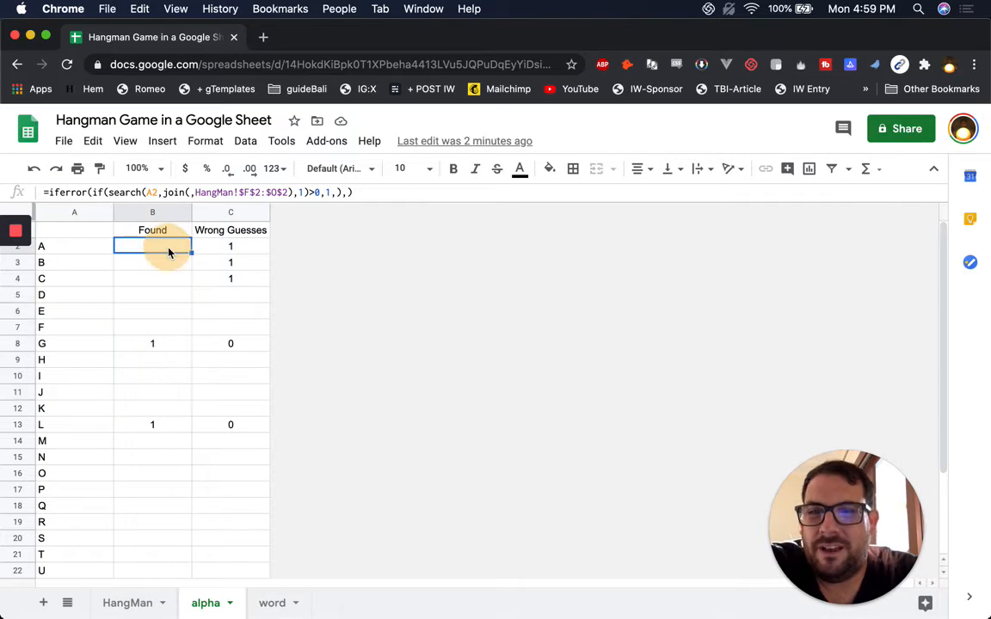
{"action": "left_click", "coordinate": [152, 344]}
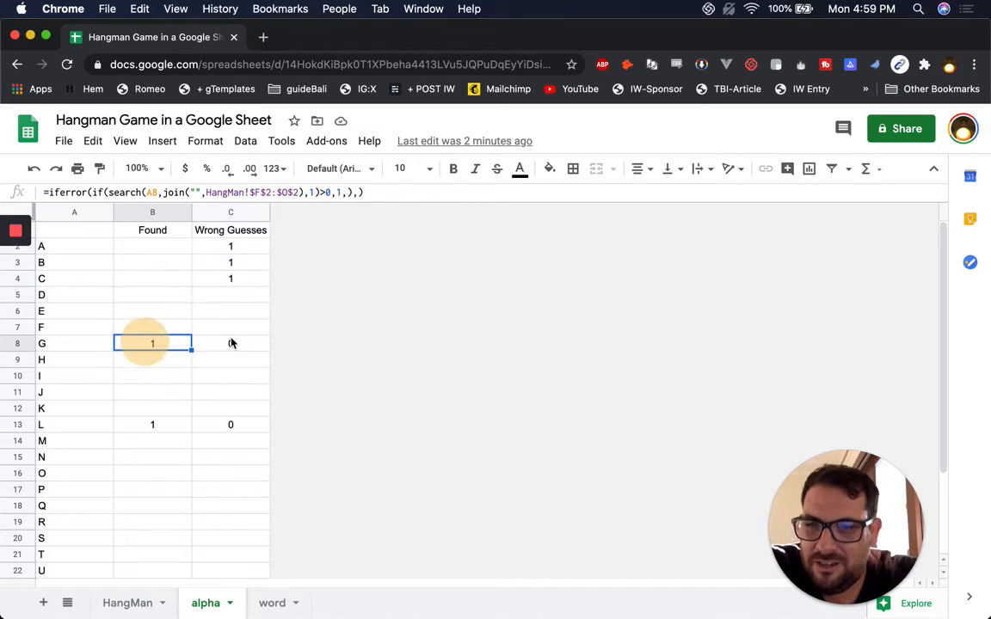
{"action": "left_click", "coordinate": [229, 343]}
{"action": "left_click", "coordinate": [220, 247]}
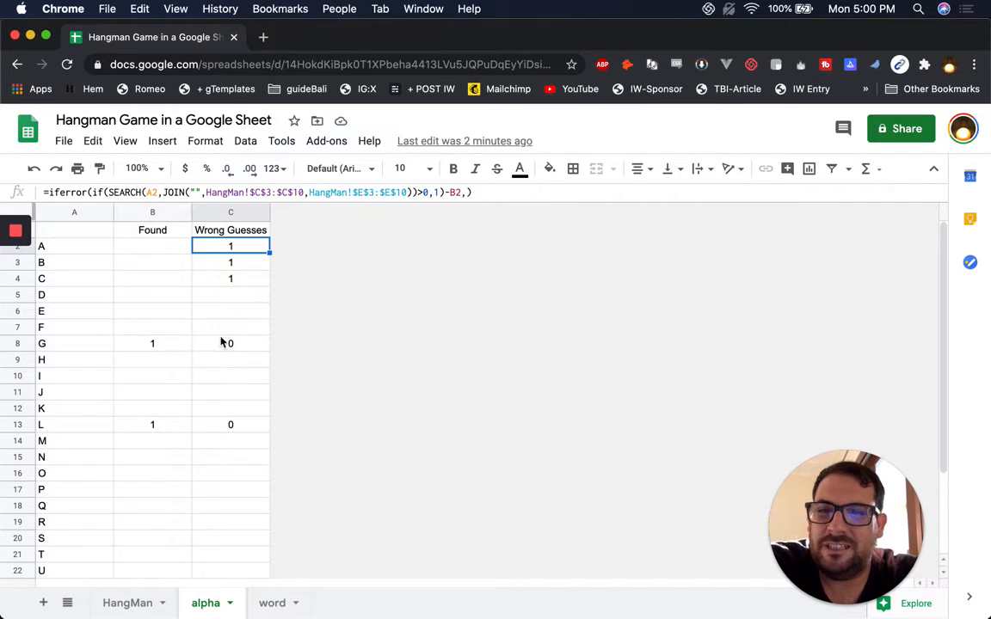
{"action": "left_click", "coordinate": [142, 328]}
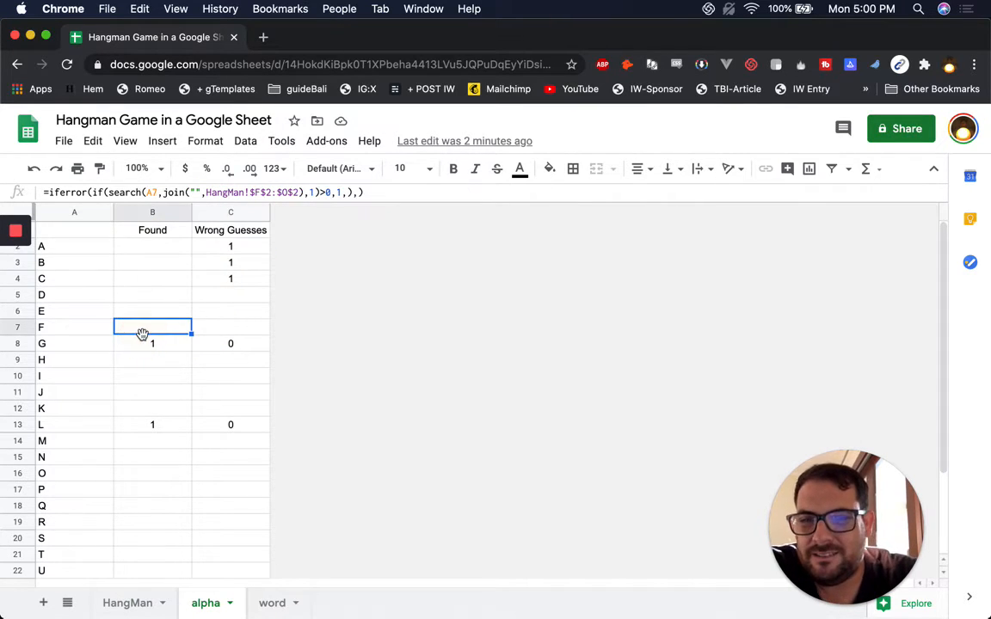
- Review the rest of the alpha list and examine the Wrong Guesses Left formula in J12 of the HangMan sheet
{"action": "scroll", "coordinate": [143, 376], "scroll_direction": "down", "scroll_amount": 2}
{"action": "scroll", "coordinate": [143, 376], "scroll_direction": "down", "scroll_amount": 1}
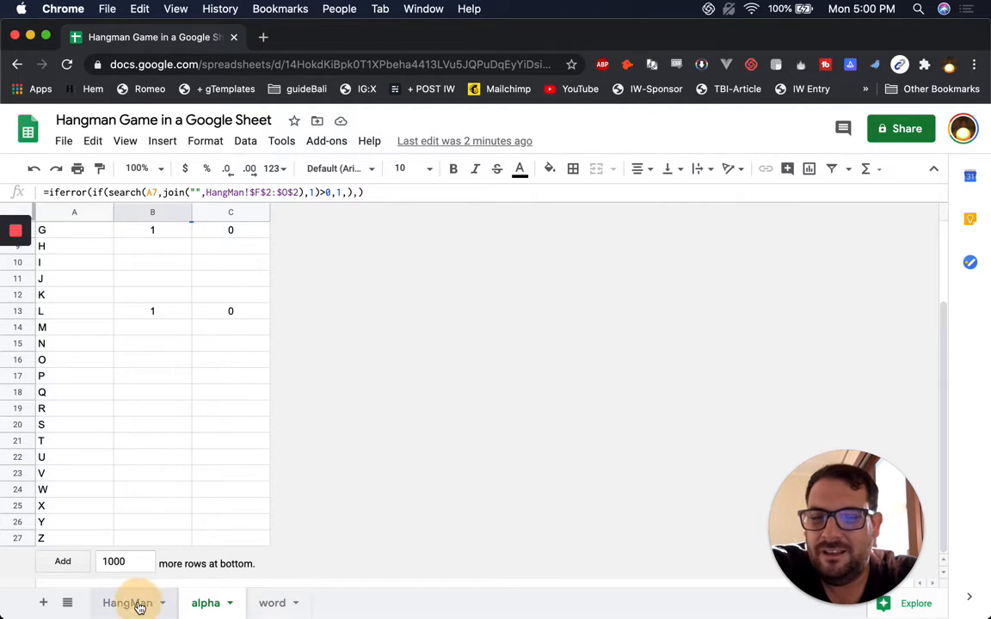
{"action": "key", "text": "alt+Up"}
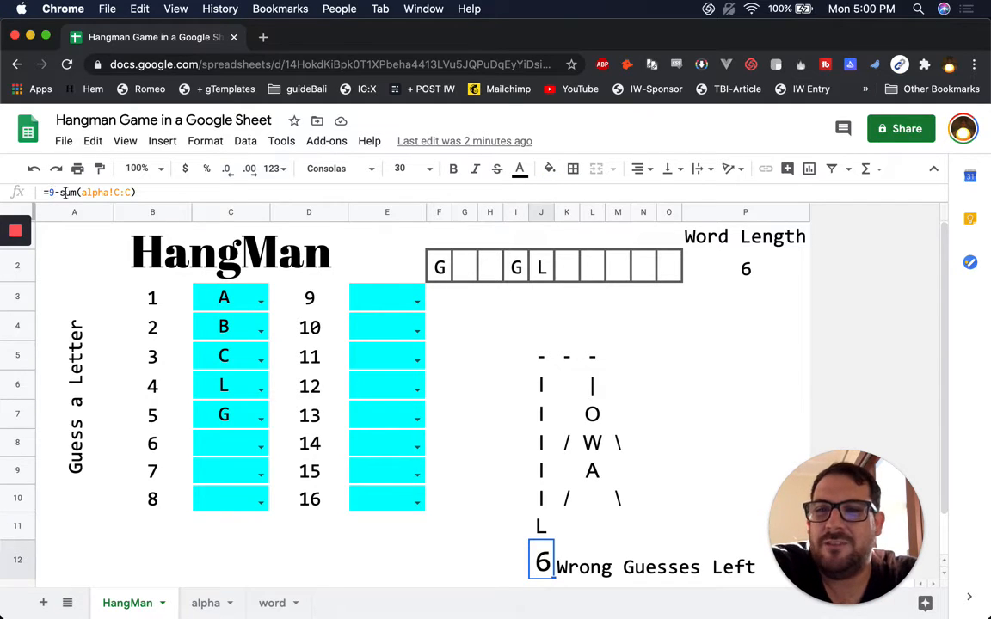
{"action": "left_click", "coordinate": [159, 193]}
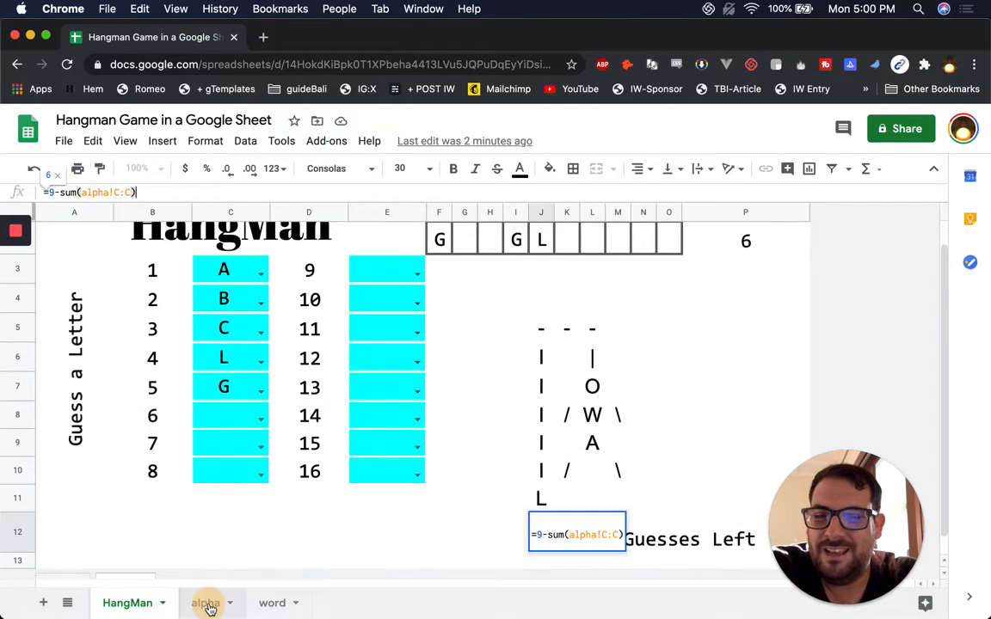
- Highlight the alpha sheet's whole Wrong Guesses column that the counter sums, and check letter A's cell
{"action": "key", "text": "alt+Down"}
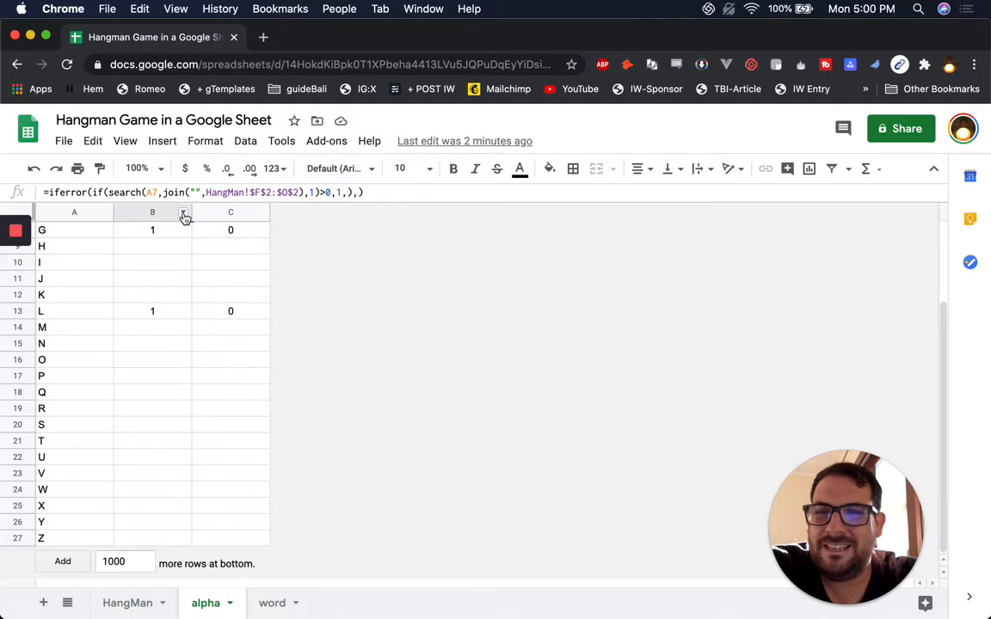
{"action": "left_click", "coordinate": [230, 213]}
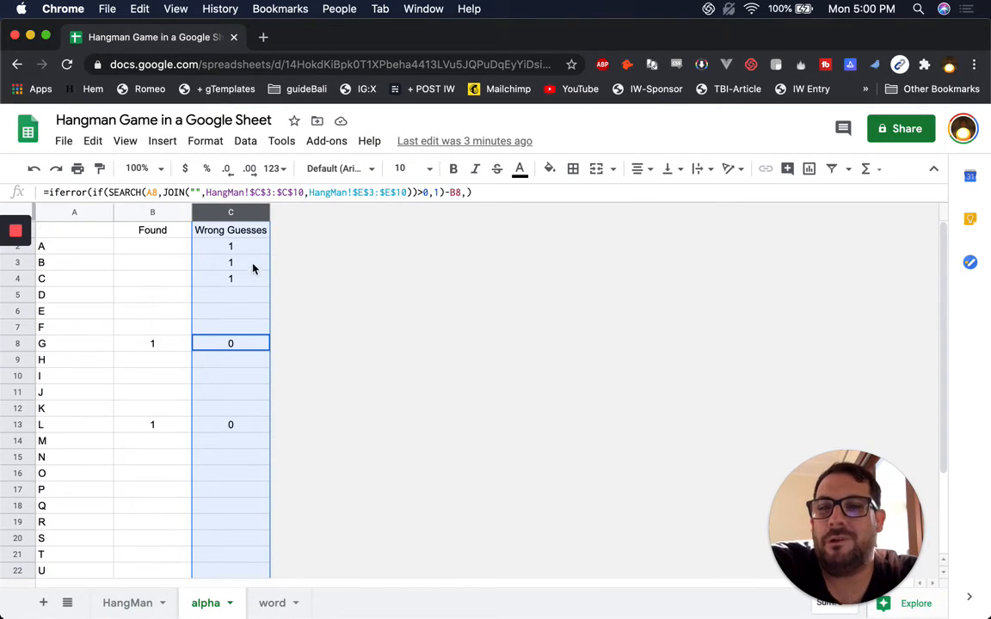
{"action": "left_click", "coordinate": [246, 254]}
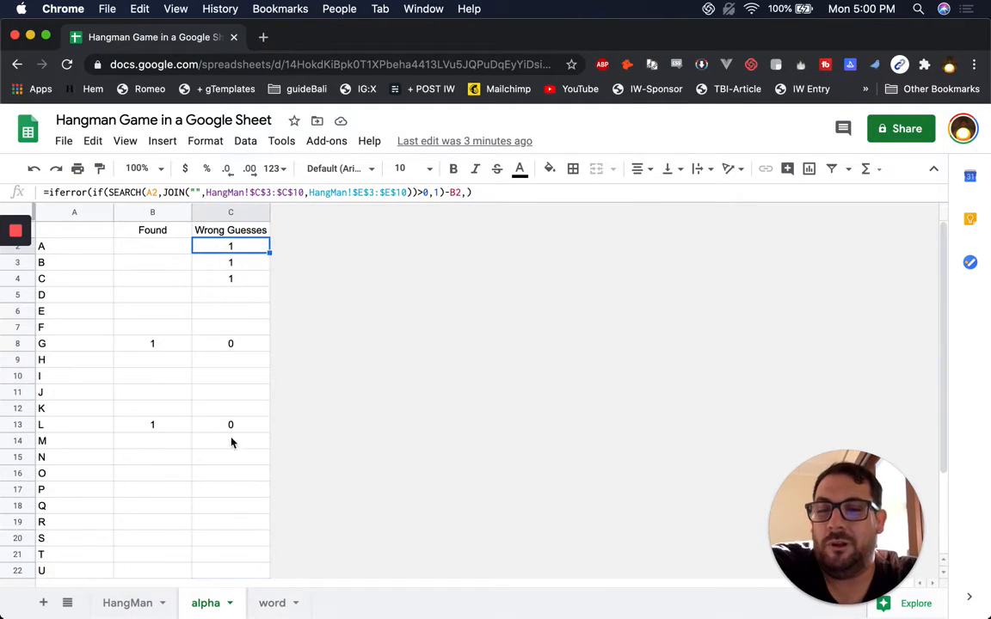
- Return to the HangMan sheet and examine the starting value 9 and the SUM part of the Wrong Guesses Left formula
{"action": "key", "text": "alt+Up"}
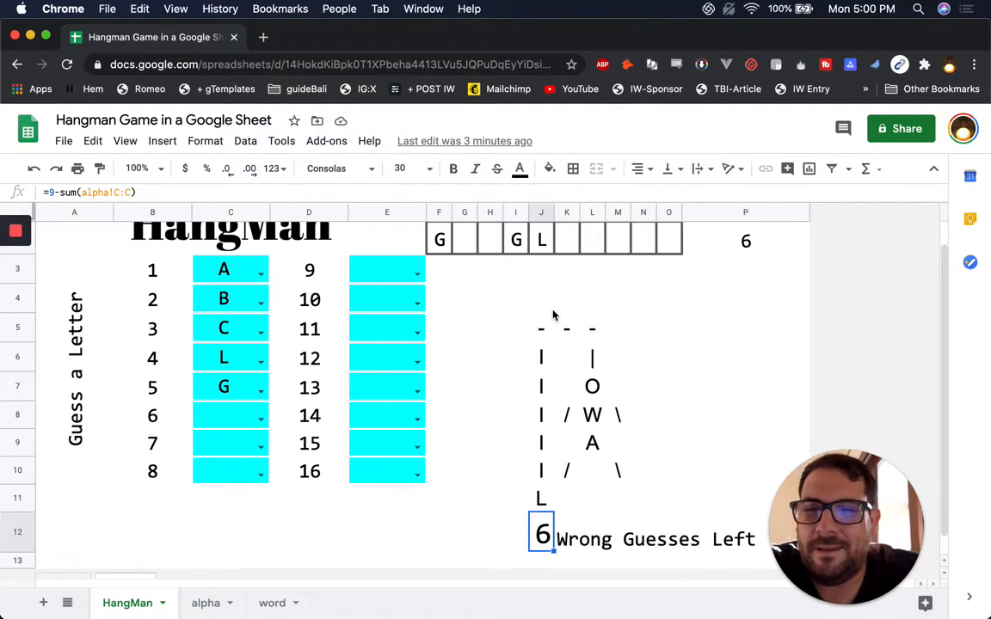
{"action": "scroll", "coordinate": [543, 326], "scroll_direction": "up", "scroll_amount": 1}
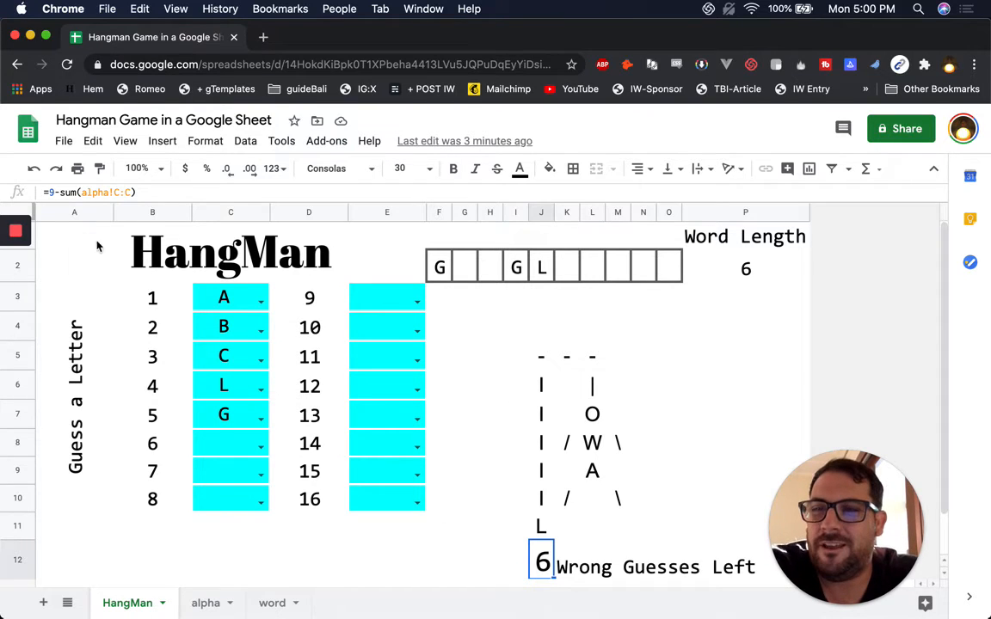
{"action": "left_click", "coordinate": [43, 193]}
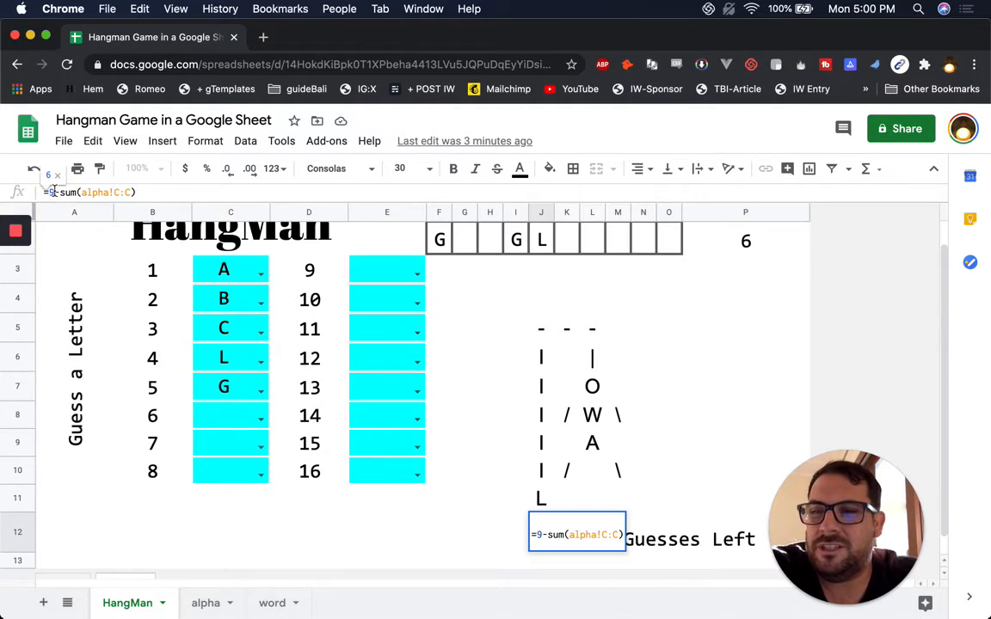
{"action": "left_click_drag", "start_coordinate": [65, 192], "coordinate": [177, 194]}
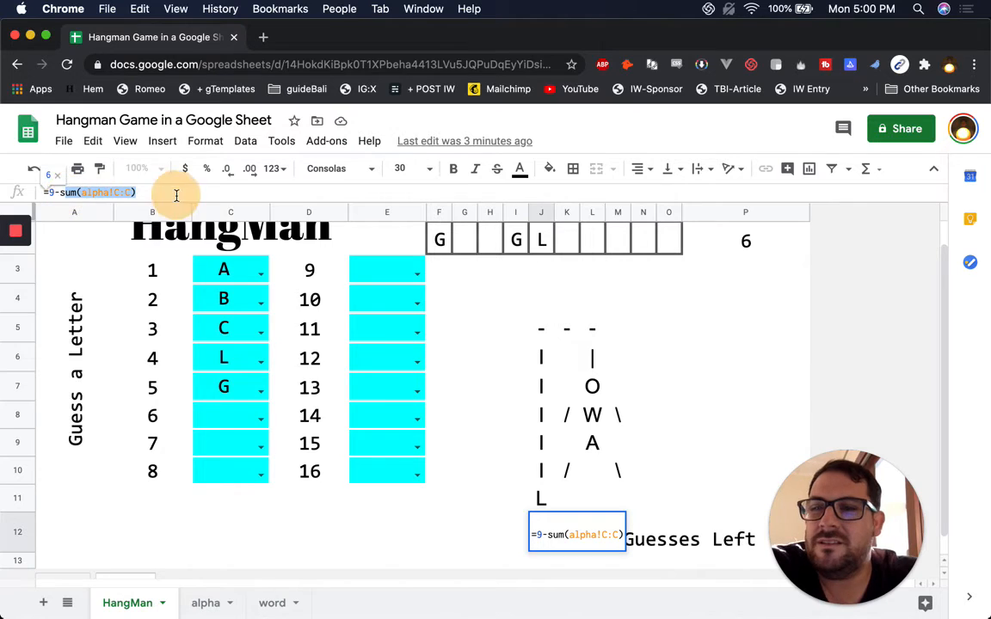
- Review the answer boxes, the word length formula, the letters on the word sheet and the wrong-guesses formula
{"action": "key", "text": "Return"}
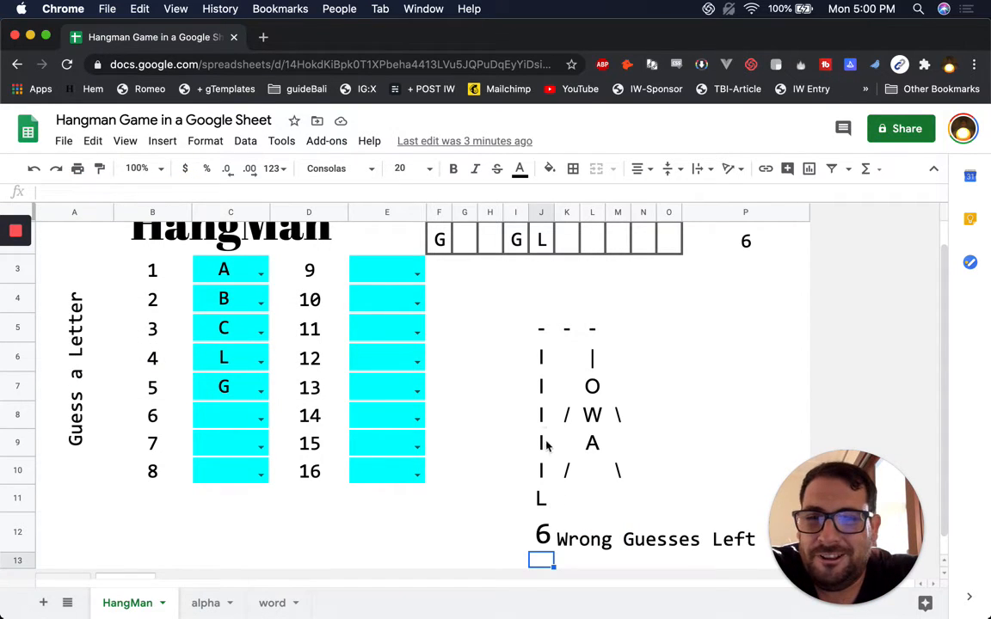
{"action": "scroll", "coordinate": [532, 365], "scroll_direction": "up", "scroll_amount": 1}
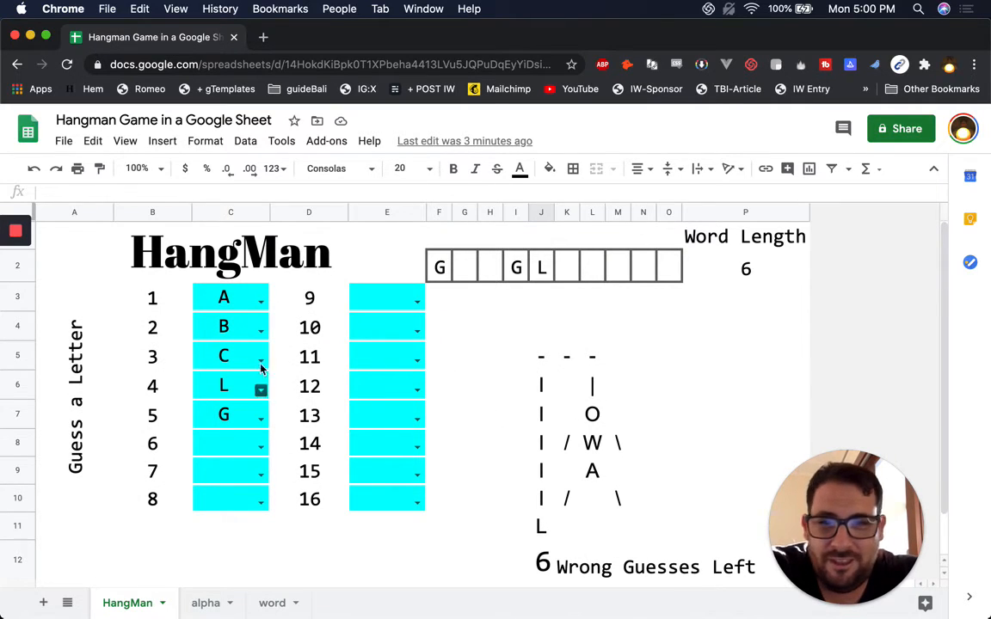
{"action": "left_click_drag", "start_coordinate": [436, 272], "coordinate": [727, 272]}
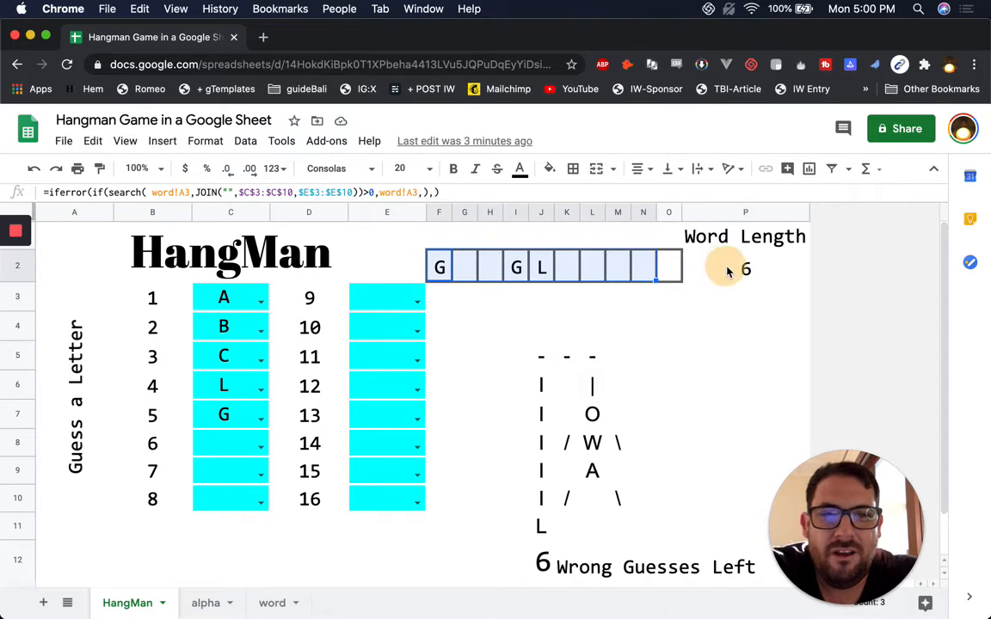
{"action": "left_click", "coordinate": [727, 272]}
{"action": "left_click", "coordinate": [292, 606]}
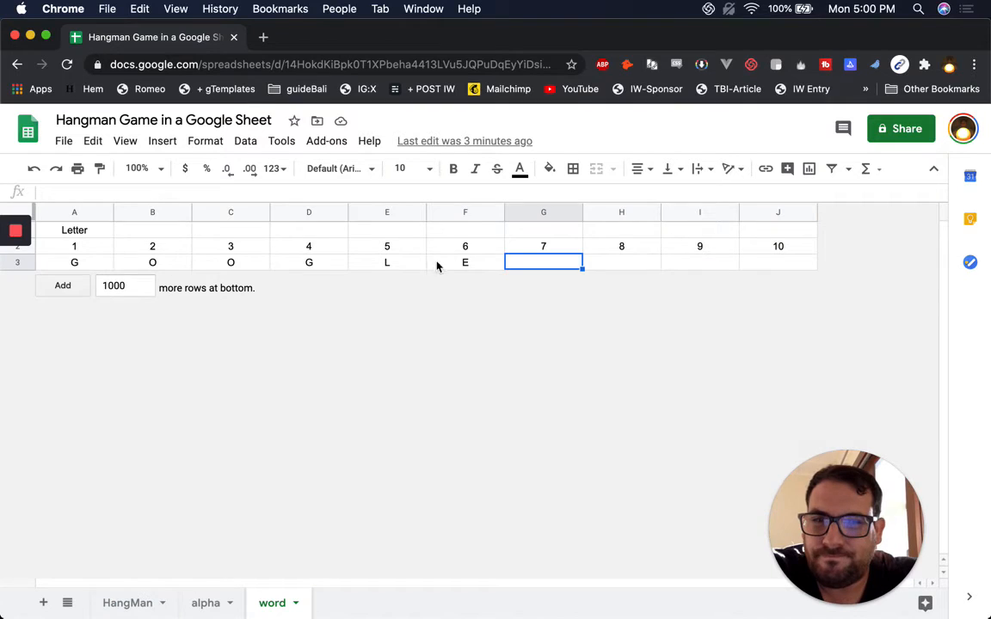
{"action": "left_click", "coordinate": [126, 610]}
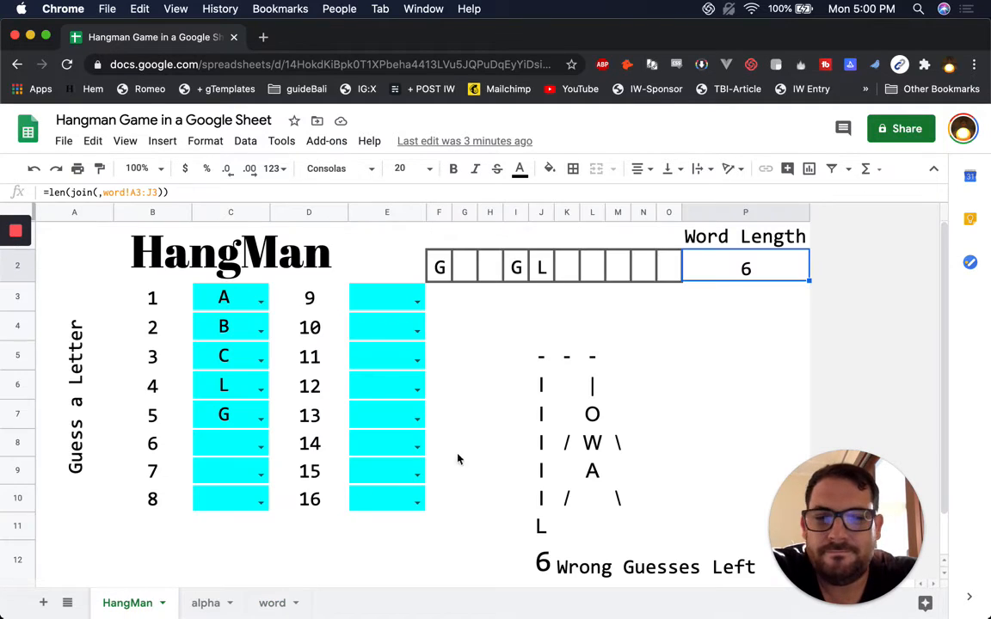
{"action": "left_click", "coordinate": [540, 567]}
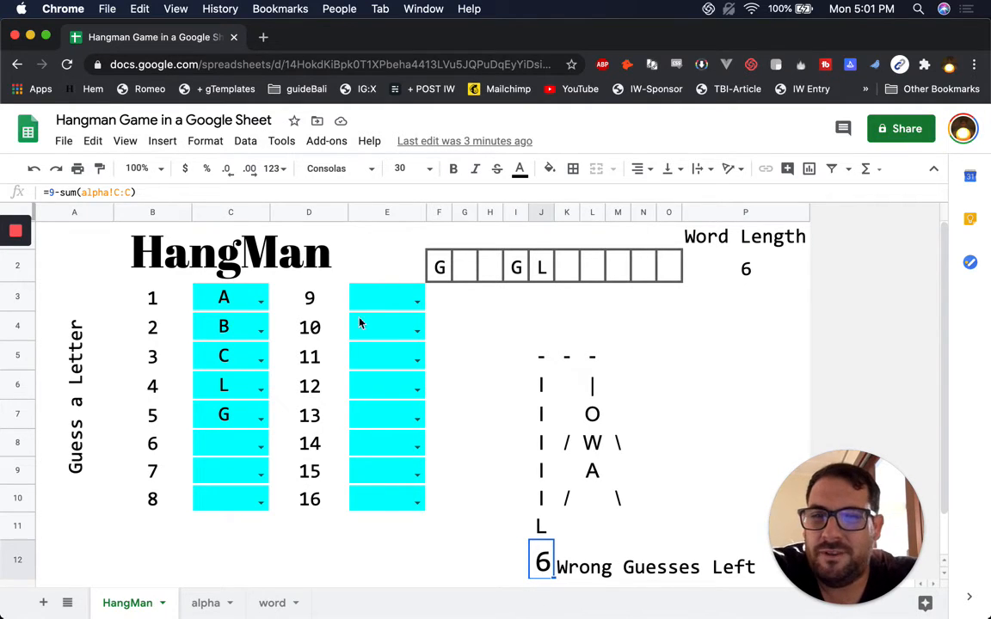
- Clear the guessed letters from C3:C7 on the HangMan sheet
{"action": "left_click_drag", "start_coordinate": [232, 315], "coordinate": [232, 416]}
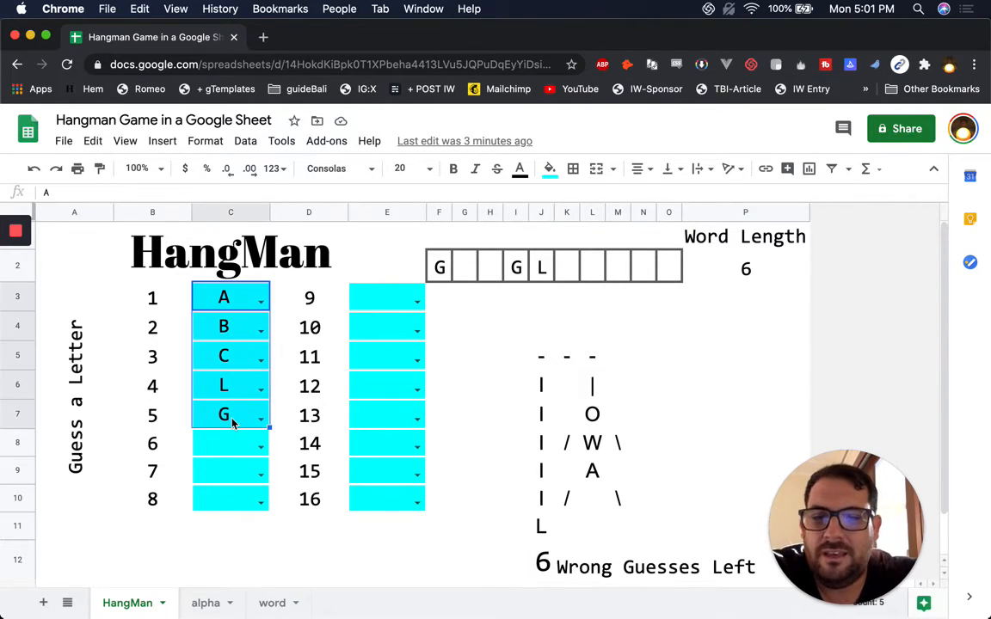
{"action": "key", "text": "Delete"}
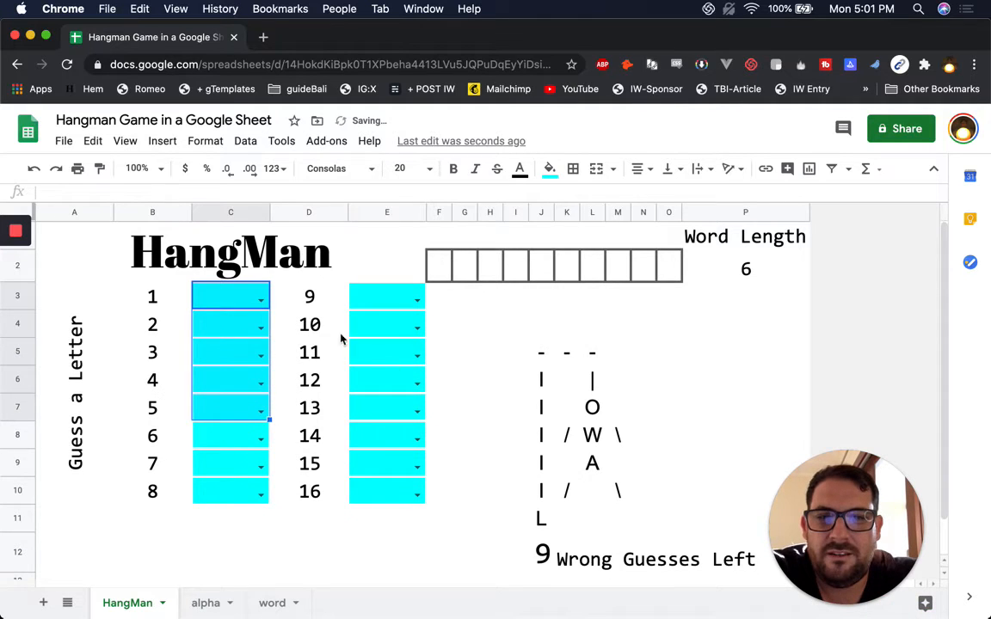
{"action": "left_click", "coordinate": [435, 270]}
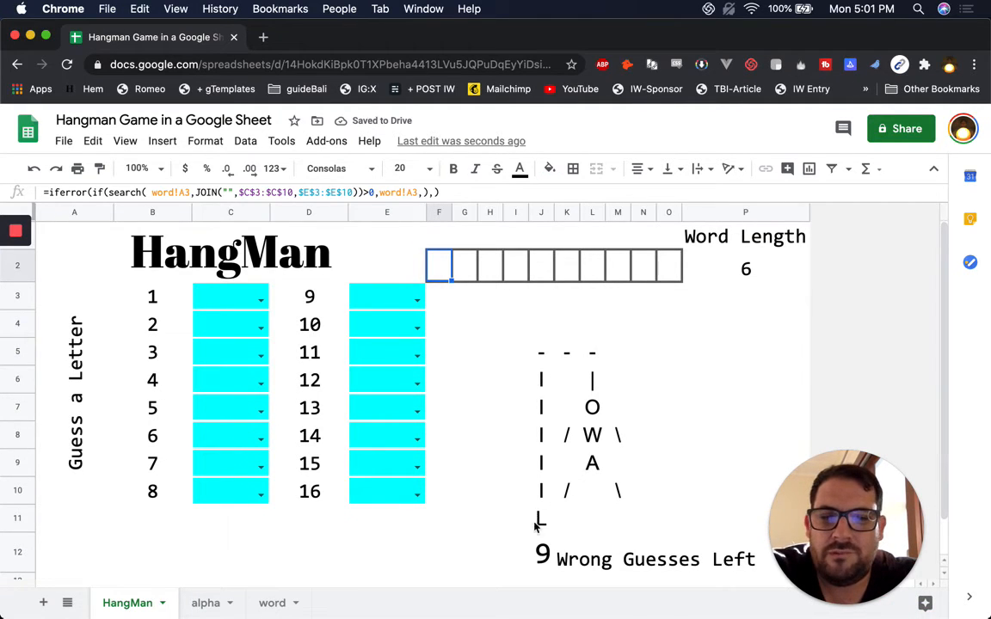
- Examine the hangman drawing, the wrong-guesses formula in J12, the answer boxes in row 2 and the word length formula in P2
{"action": "left_click_drag", "start_coordinate": [540, 518], "coordinate": [619, 364]}
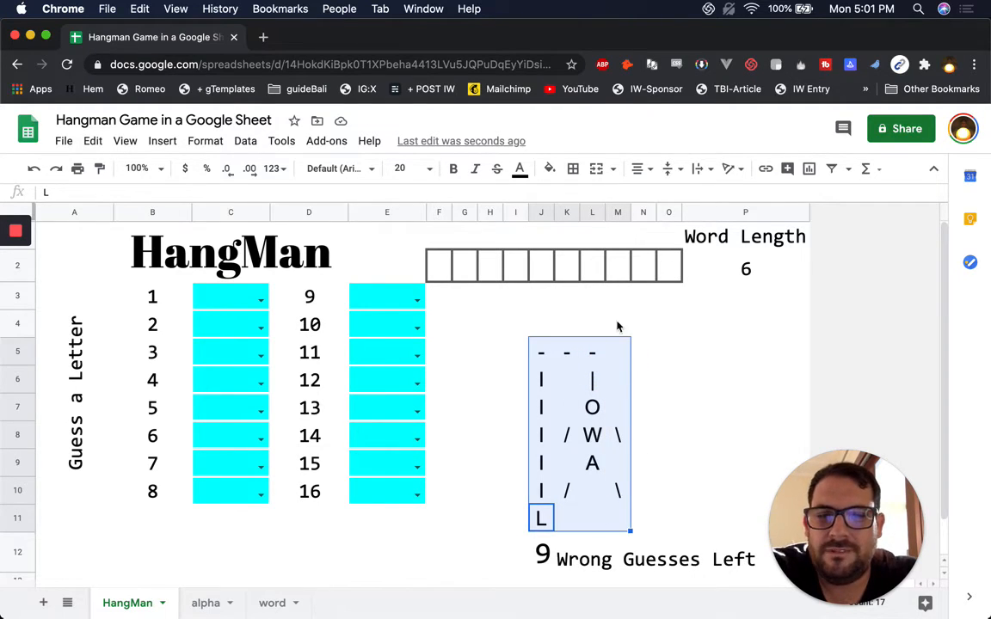
{"action": "left_click", "coordinate": [619, 490]}
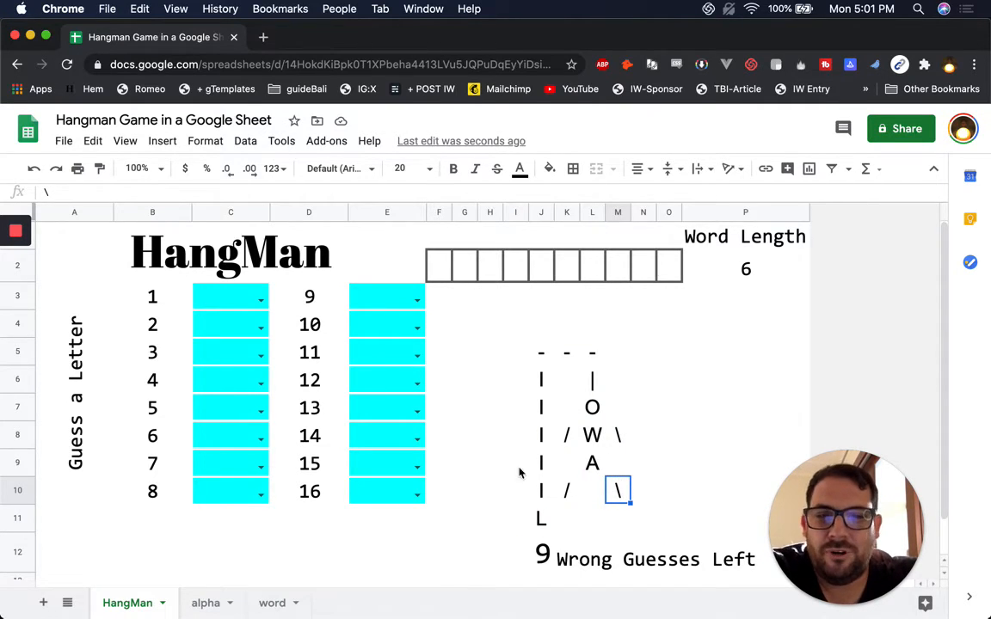
{"action": "left_click", "coordinate": [542, 553]}
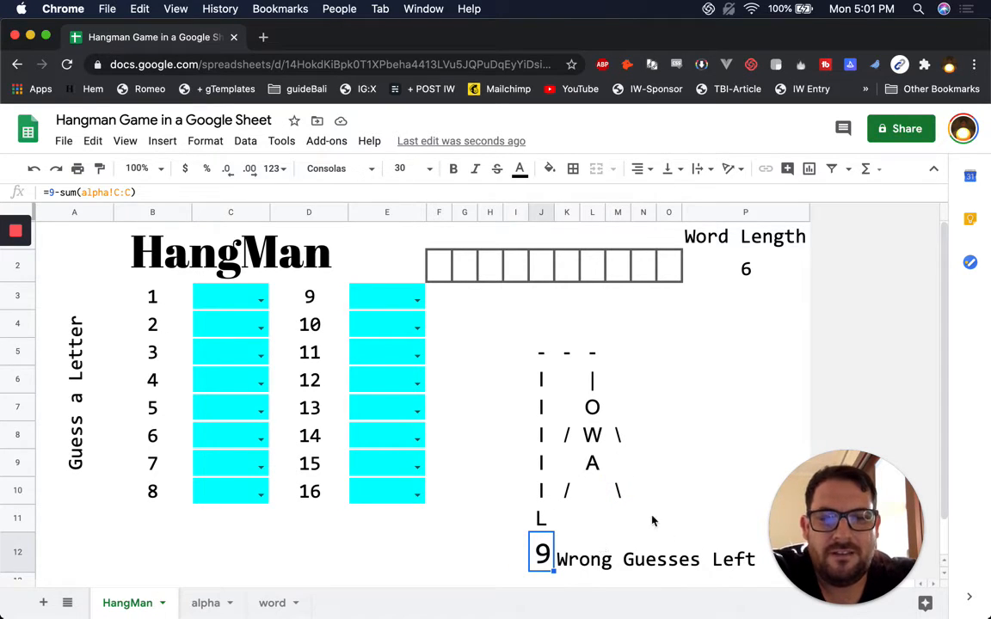
{"action": "left_click", "coordinate": [491, 323]}
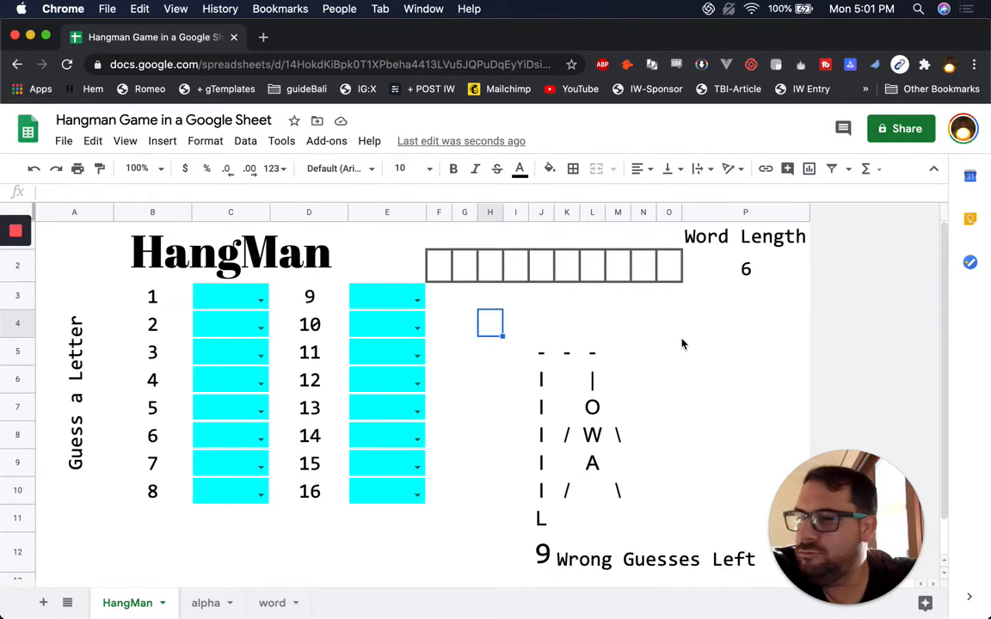
{"action": "left_click_drag", "start_coordinate": [434, 264], "coordinate": [657, 267]}
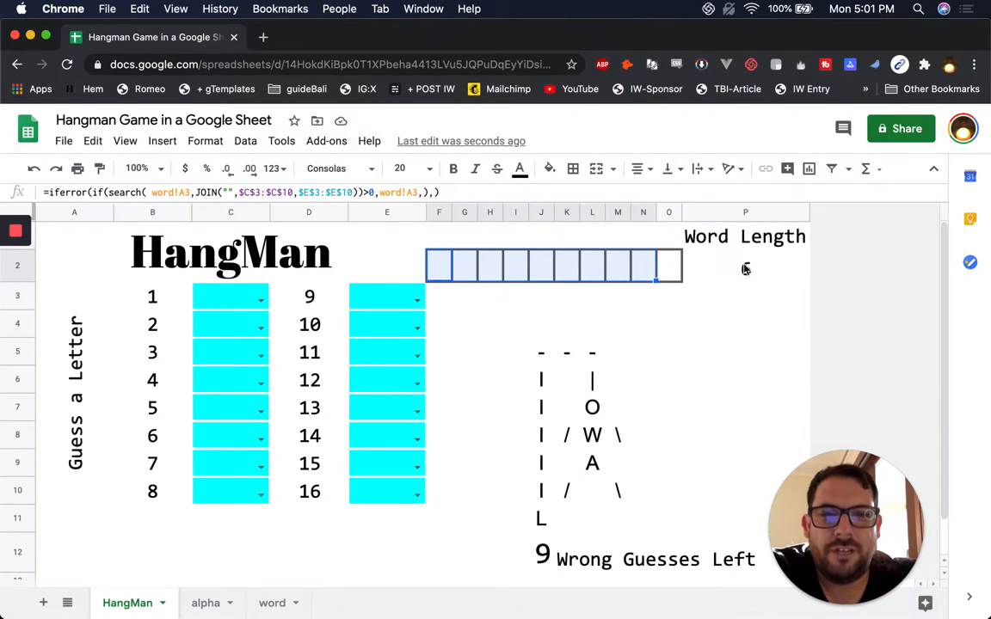
{"action": "left_click", "coordinate": [747, 270]}
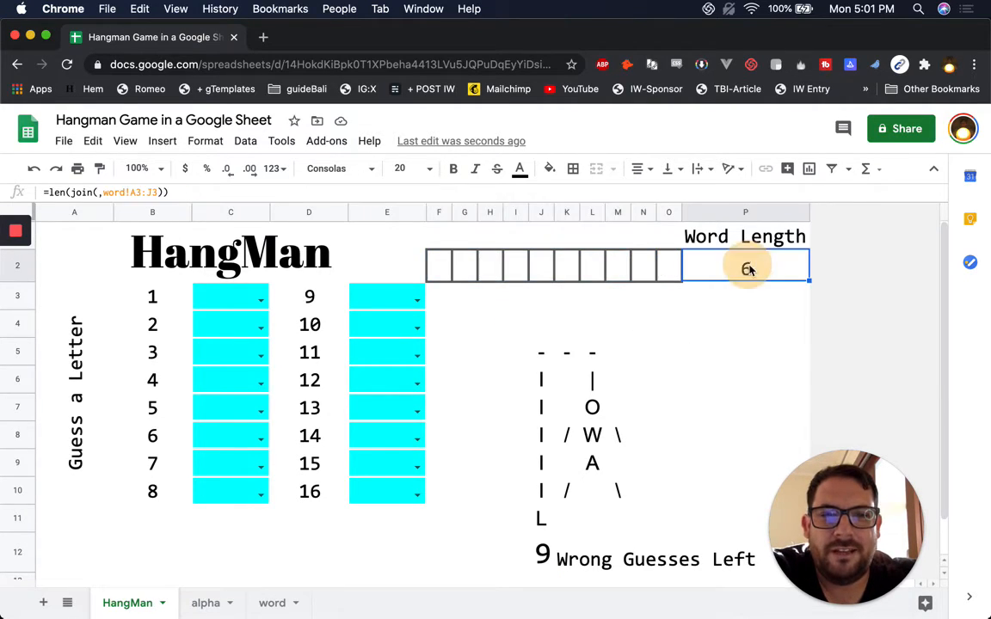
- Enter the formula =IF(LEN(F2:O2)=P2,,"YOU WIN") in cell H4
{"action": "left_click", "coordinate": [497, 326]}
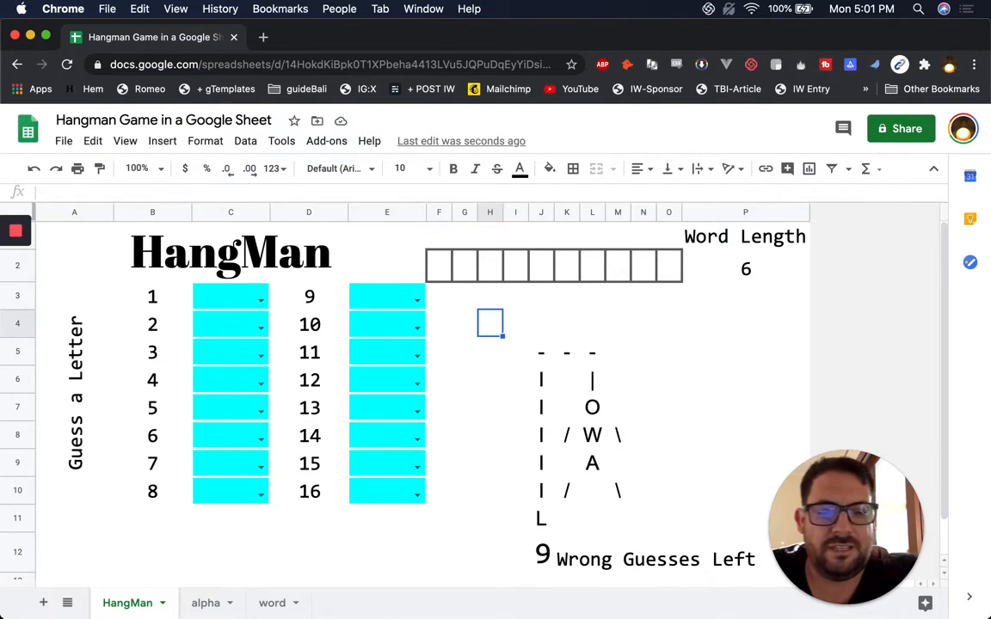
{"action": "type", "text": "="}
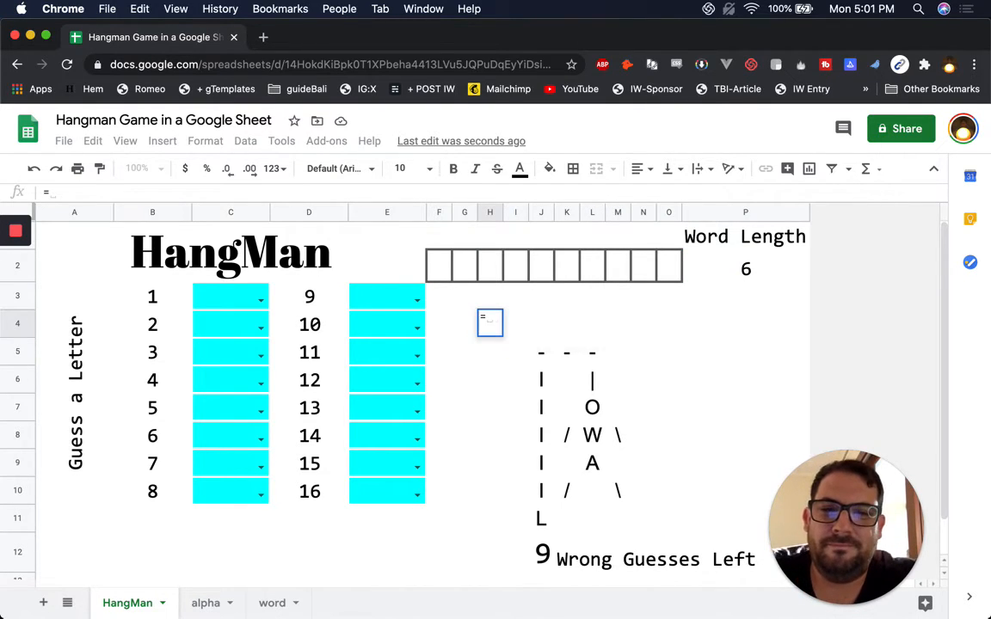
{"action": "type", "text": "IF("}
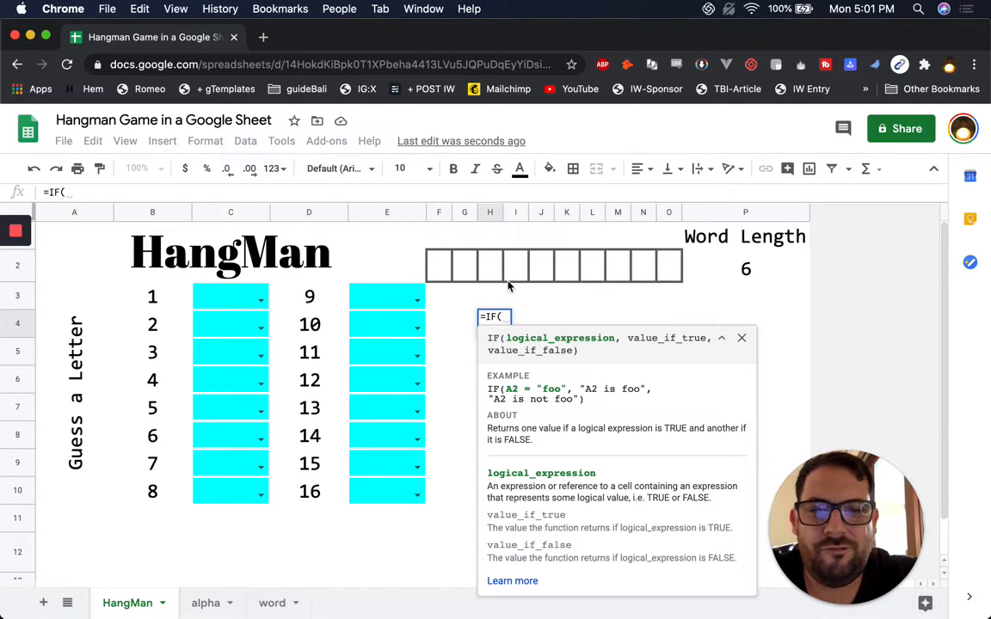
{"action": "type", "text": "LEN("}
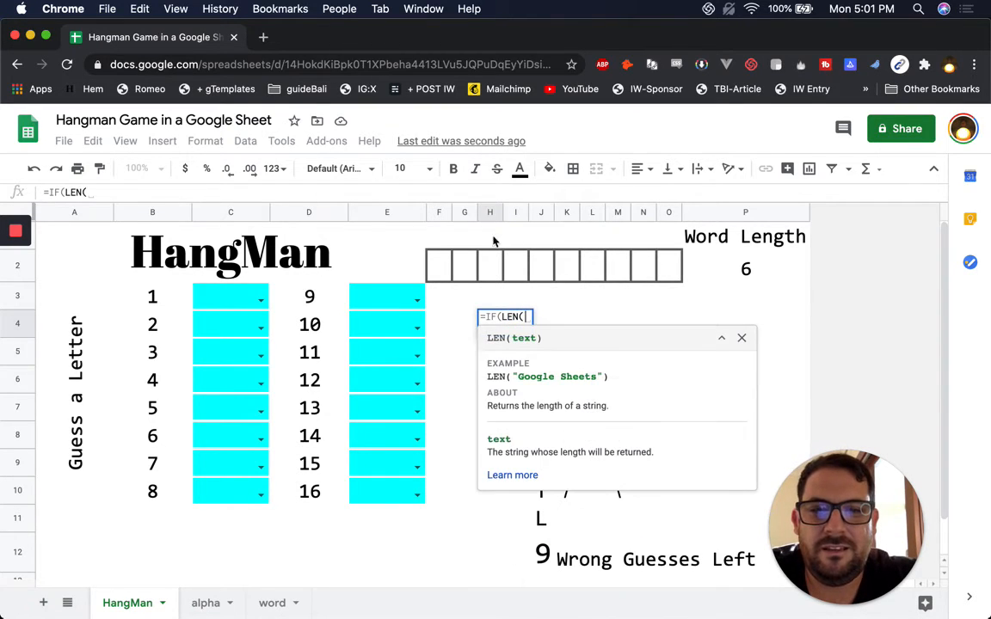
{"action": "left_click_drag", "start_coordinate": [444, 274], "coordinate": [675, 275]}
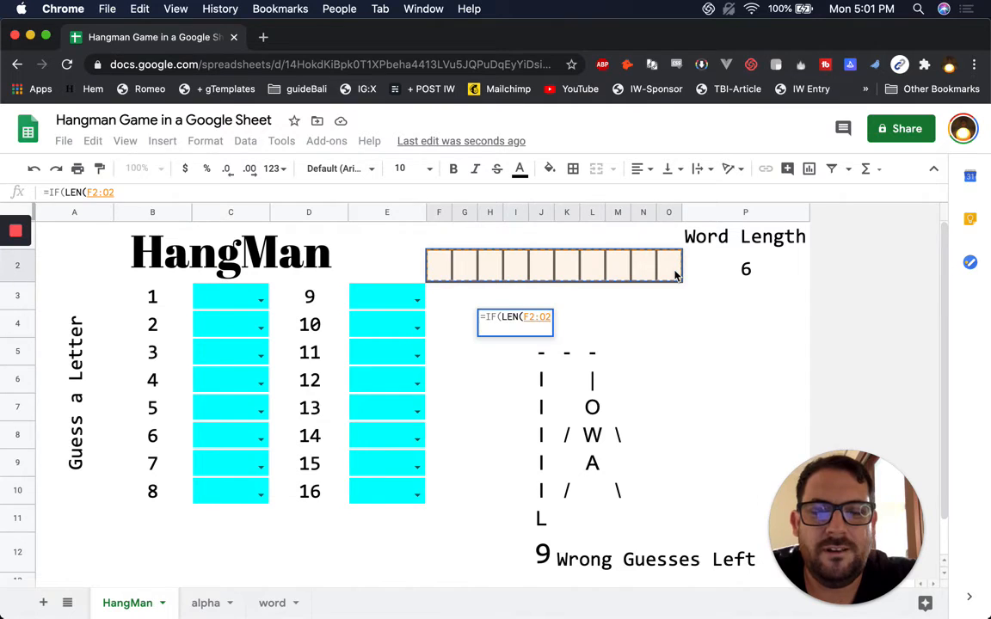
{"action": "type", "text": ")="}
{"action": "left_click", "coordinate": [772, 265]}
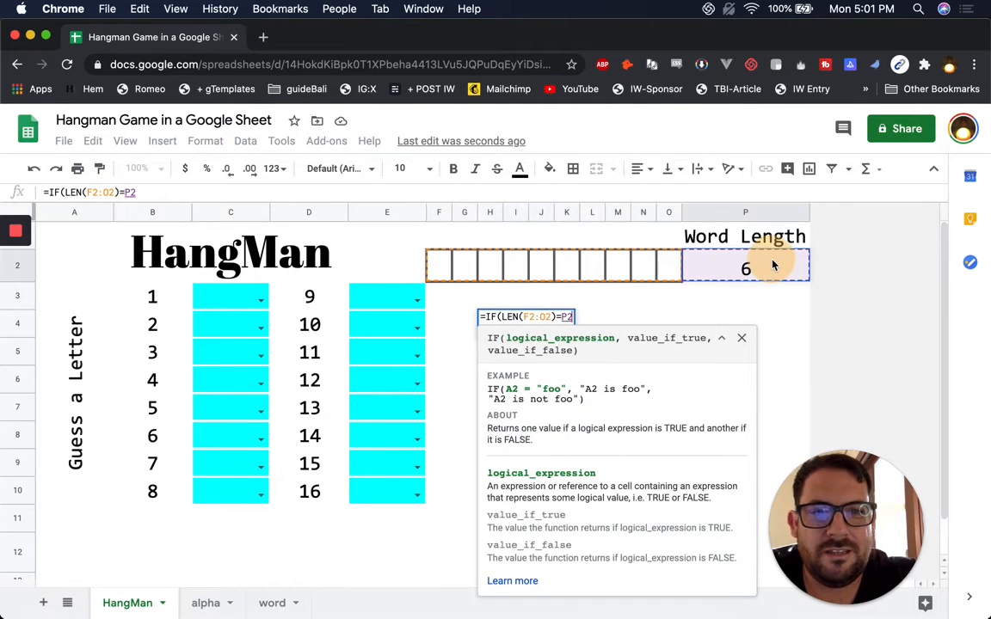
{"action": "type", "text": ","}
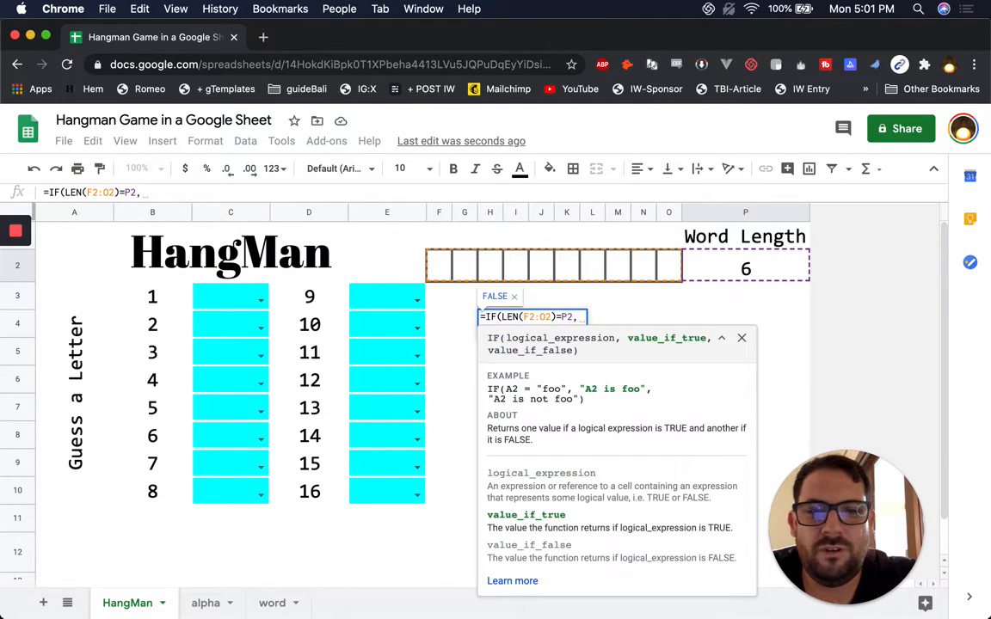
{"action": "type", "text": ",\"YOU WIN\""}
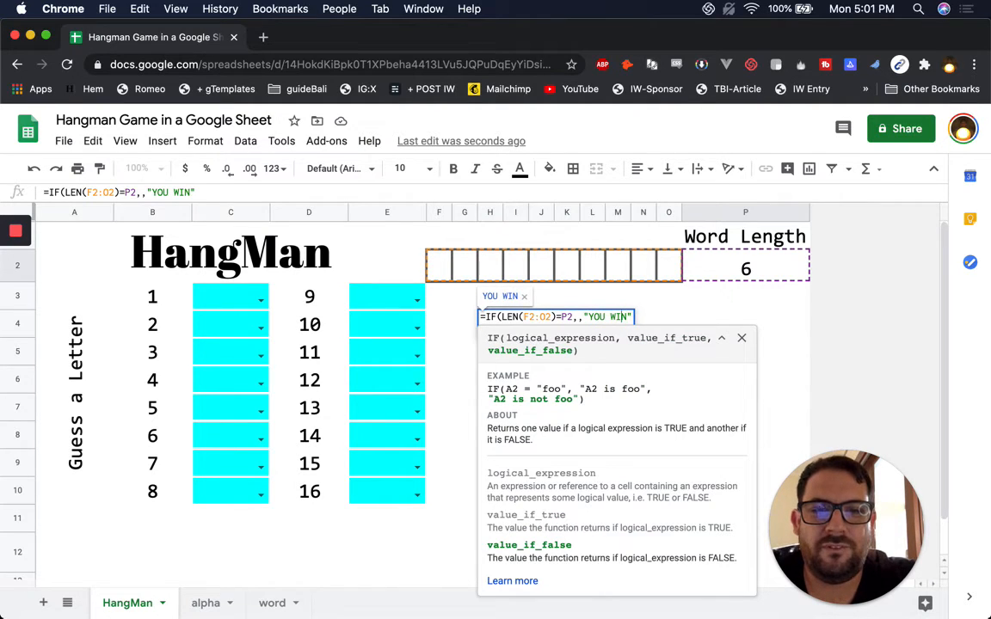
{"action": "key", "text": "Left"}
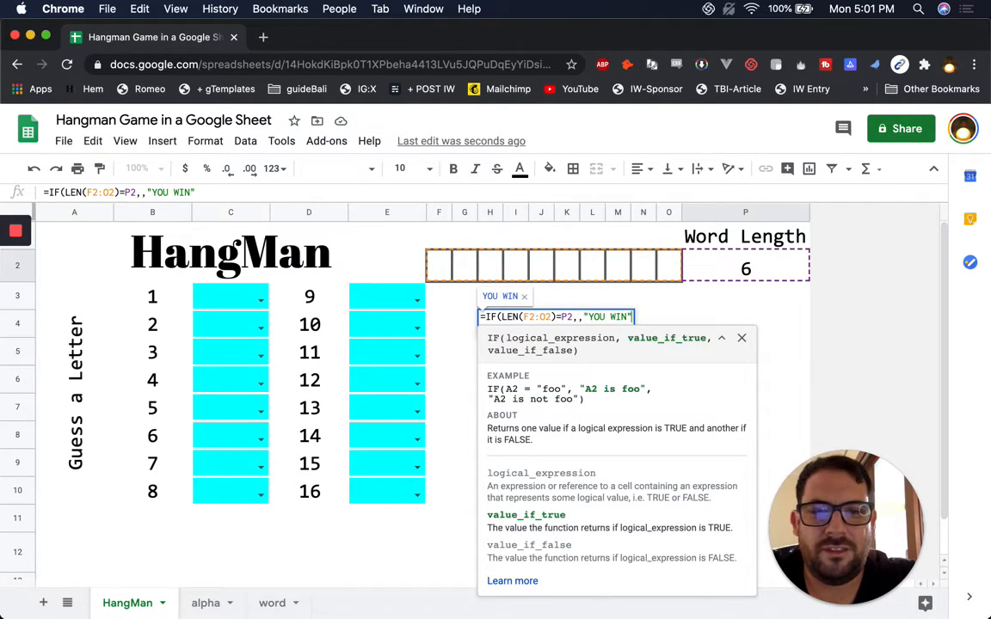
{"action": "key", "text": "Return"}
{"action": "key", "text": "Up"}
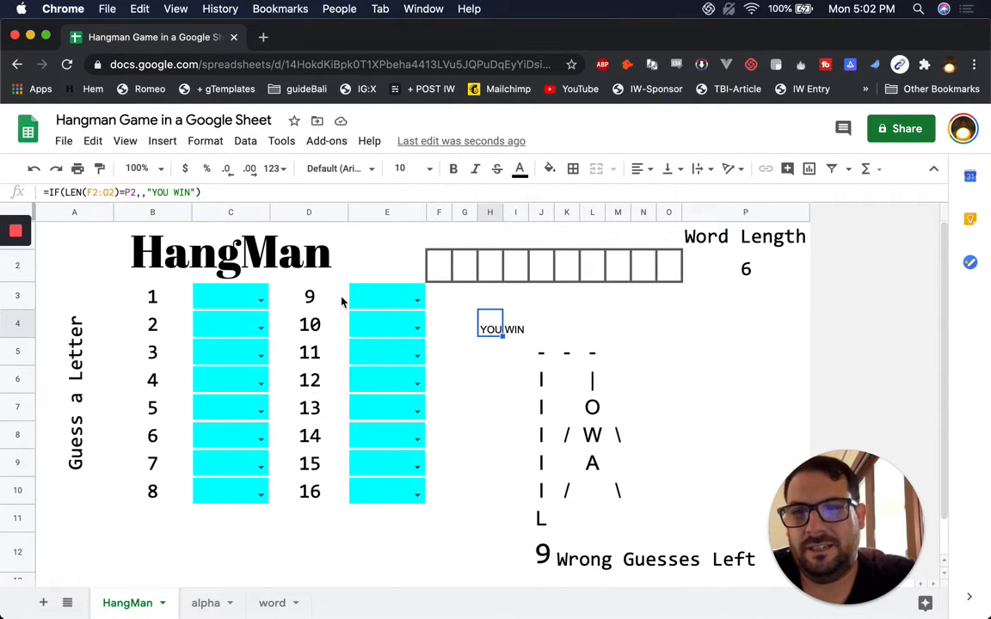
- Replace the LEN function with COUNTA in the H4 formula
{"action": "double_click", "coordinate": [490, 325]}
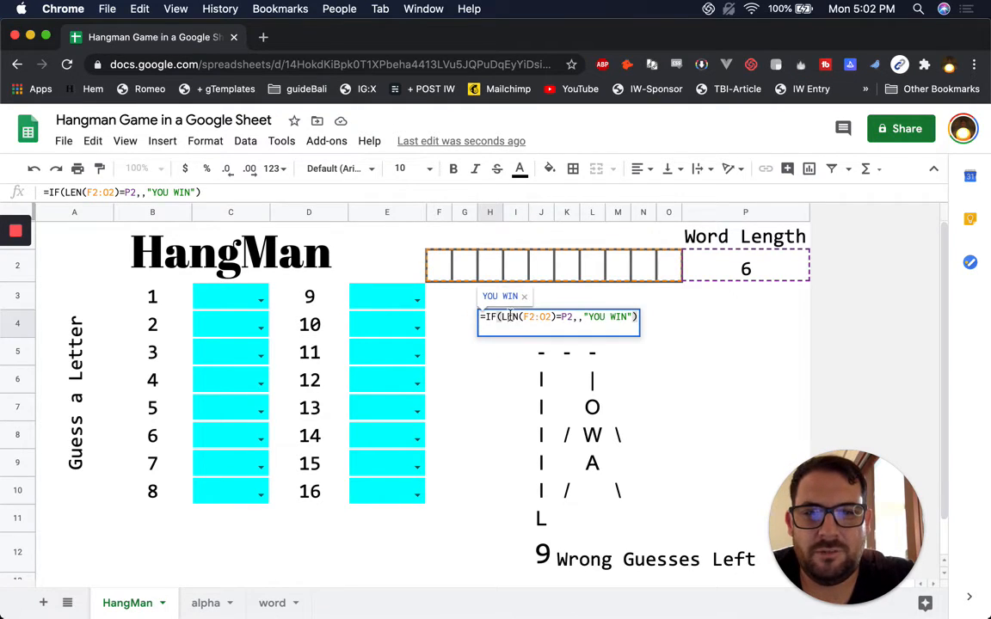
{"action": "double_click", "coordinate": [509, 317]}
{"action": "key", "text": "BackSpace"}
{"action": "type", "text": "COUNTA"}
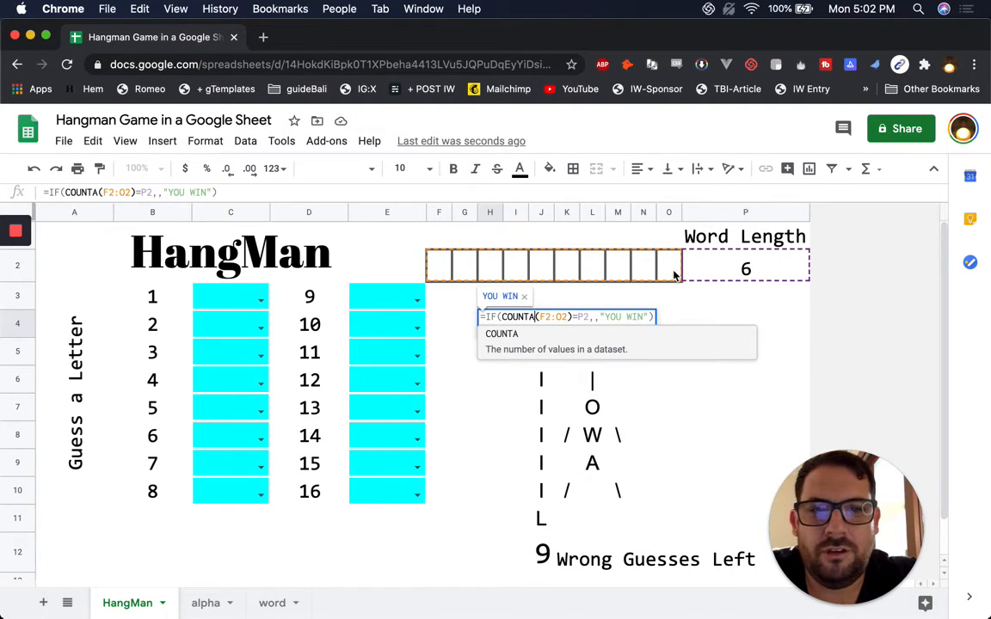
- Examine the COUNTA range F2:O2 and the P2 comparison in the H4 win-check formula
{"action": "left_click", "coordinate": [558, 317]}
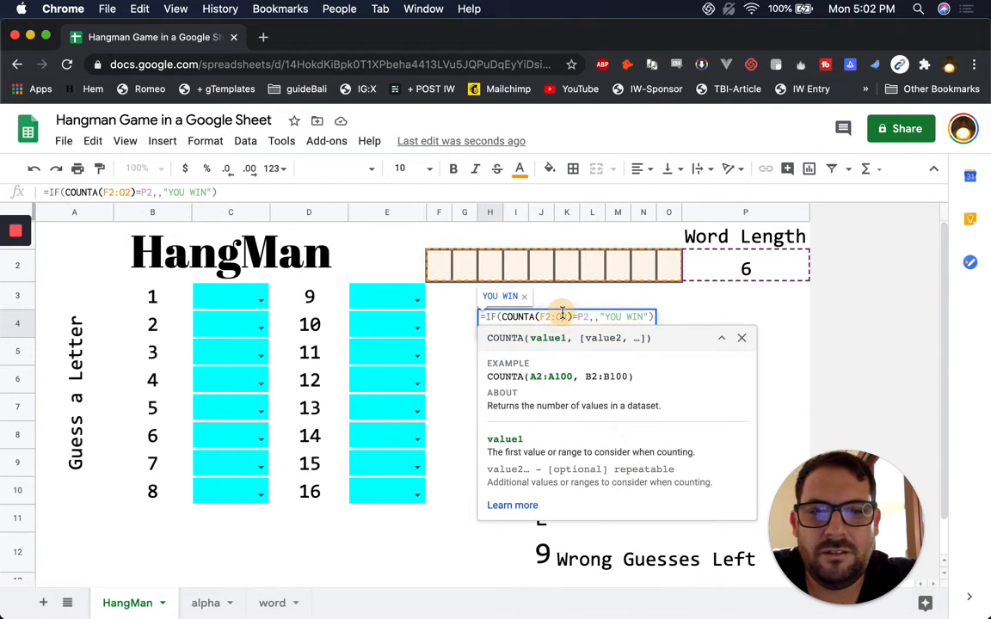
{"action": "left_click", "coordinate": [557, 318]}
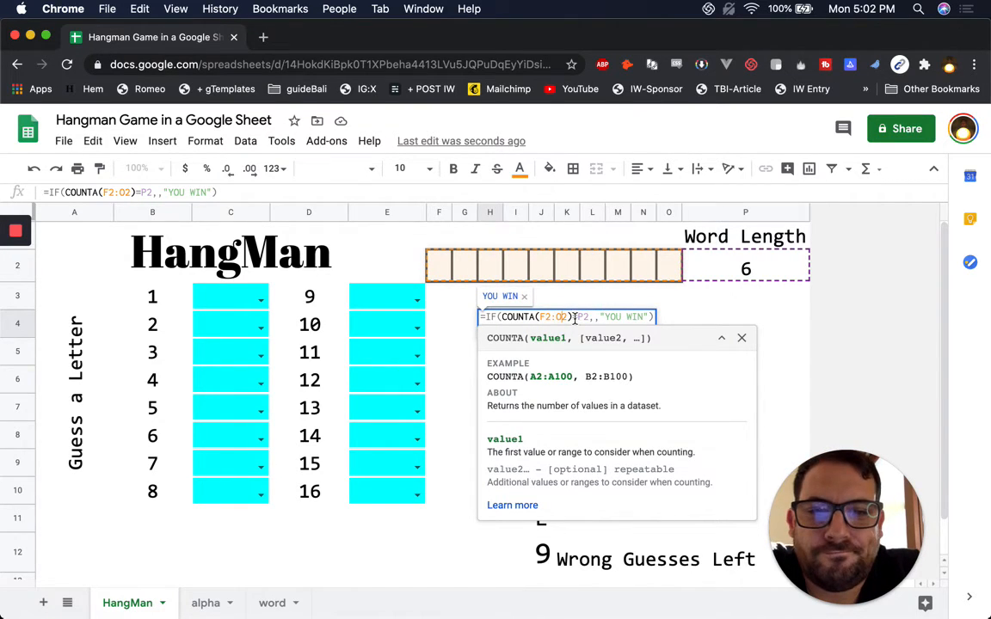
{"action": "left_click", "coordinate": [575, 317]}
{"action": "left_click", "coordinate": [577, 315]}
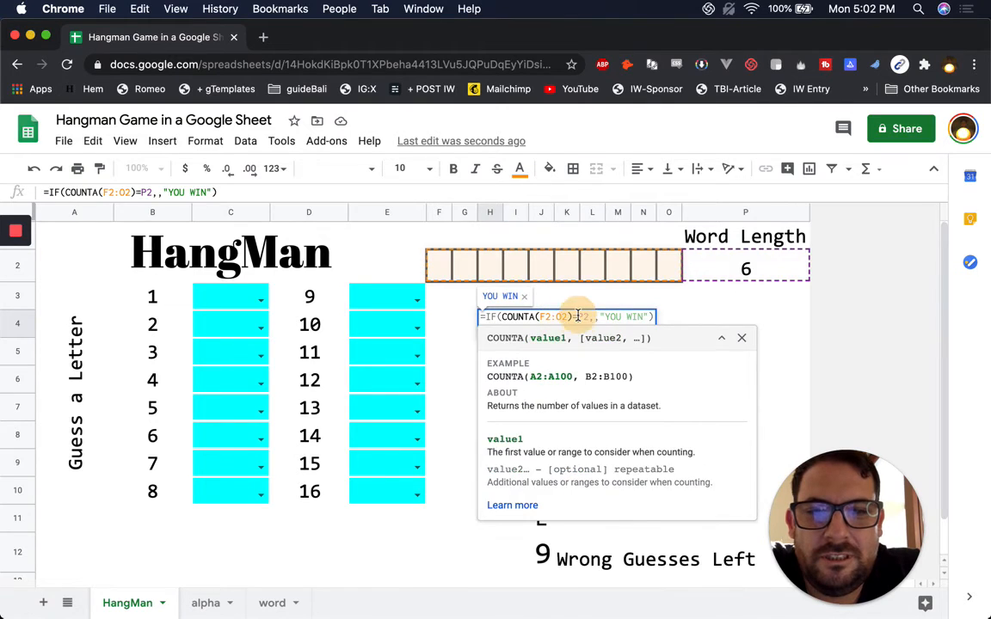
{"action": "left_click", "coordinate": [583, 316]}
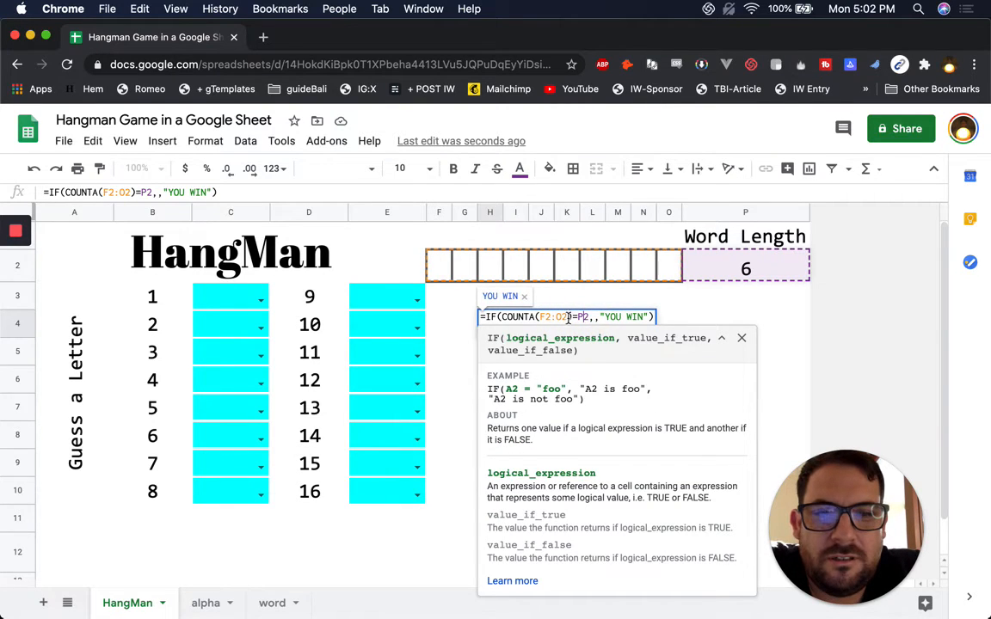
- Re-enter O2 as the end of the COUNTA range in the H4 formula
{"action": "left_click", "coordinate": [567, 317]}
{"action": "key", "text": "BackSpace"}
{"action": "key", "text": "BackSpace"}
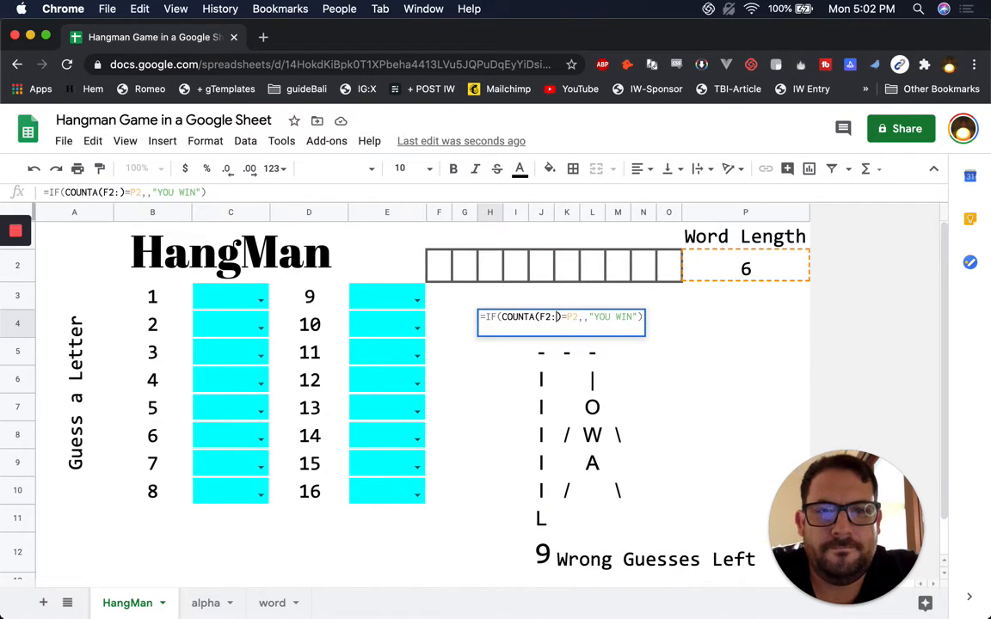
{"action": "type", "text": "O"}
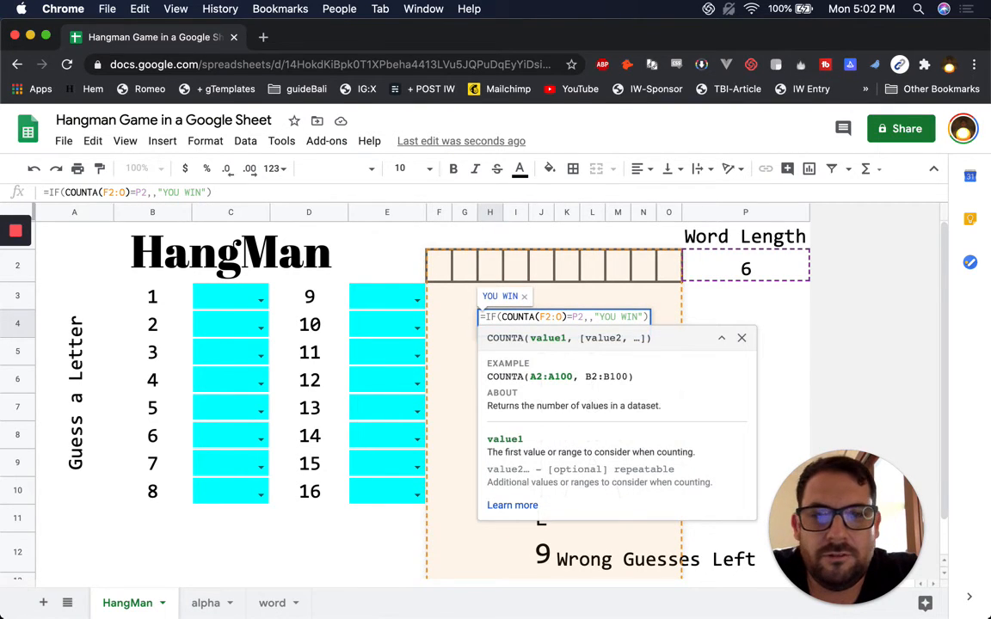
{"action": "type", "text": "2"}
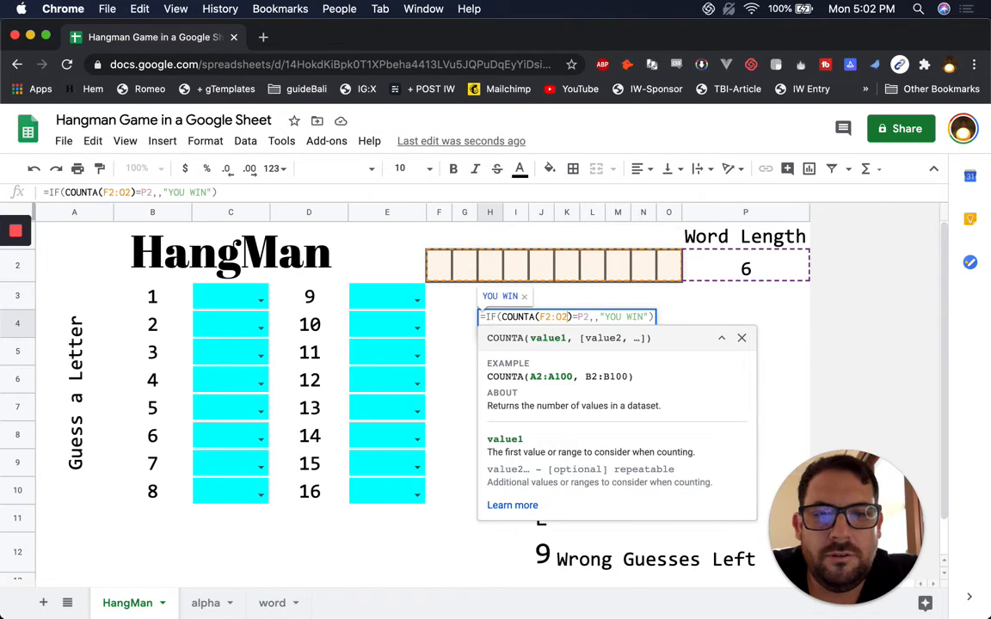
{"action": "left_click_drag", "start_coordinate": [548, 316], "coordinate": [559, 317]}
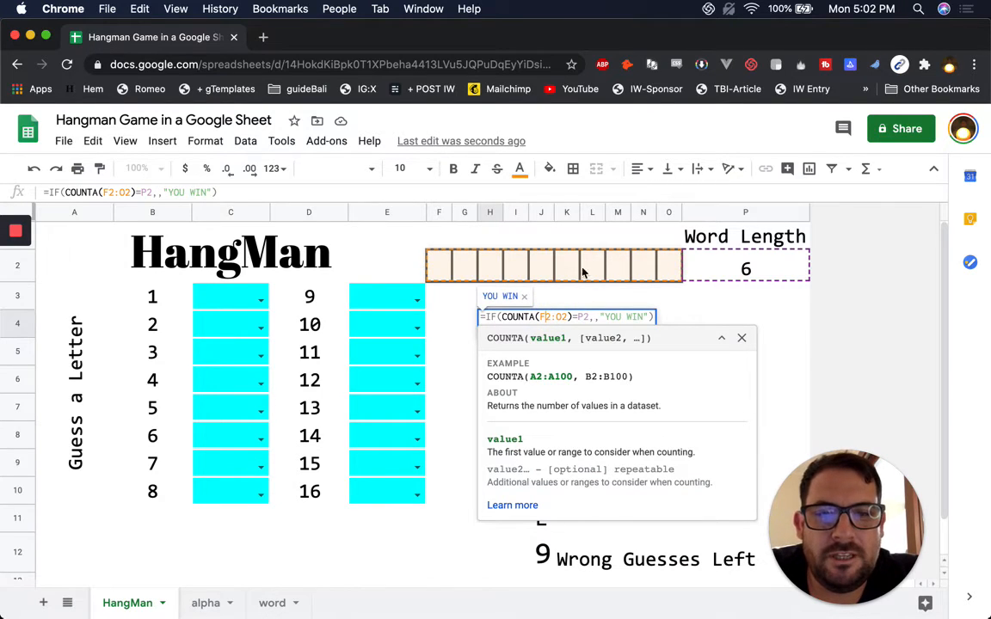
- Move "YOU WIN" to the value-if-true argument so the H4 formula reads =IF(COUNTA(F2:O2)=P2,"YOU WIN",)
{"action": "left_click", "coordinate": [594, 317]}
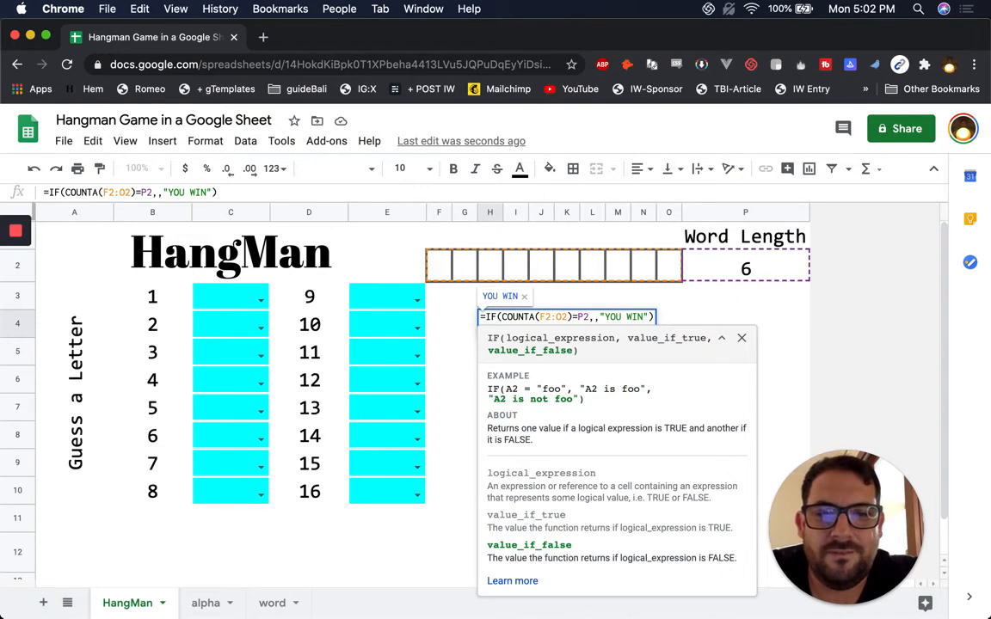
{"action": "key", "text": "shift+Right"}
{"action": "key", "text": "shift+Right"}
{"action": "key", "text": "shift+Right"}
{"action": "key", "text": "shift+Right"}
{"action": "key", "text": "shift+Right"}
{"action": "key", "text": "shift+Right"}
{"action": "key", "text": "shift+Right"}
{"action": "key", "text": "shift+Right"}
{"action": "key", "text": "shift+Right"}
{"action": "key", "text": "BackSpace"}
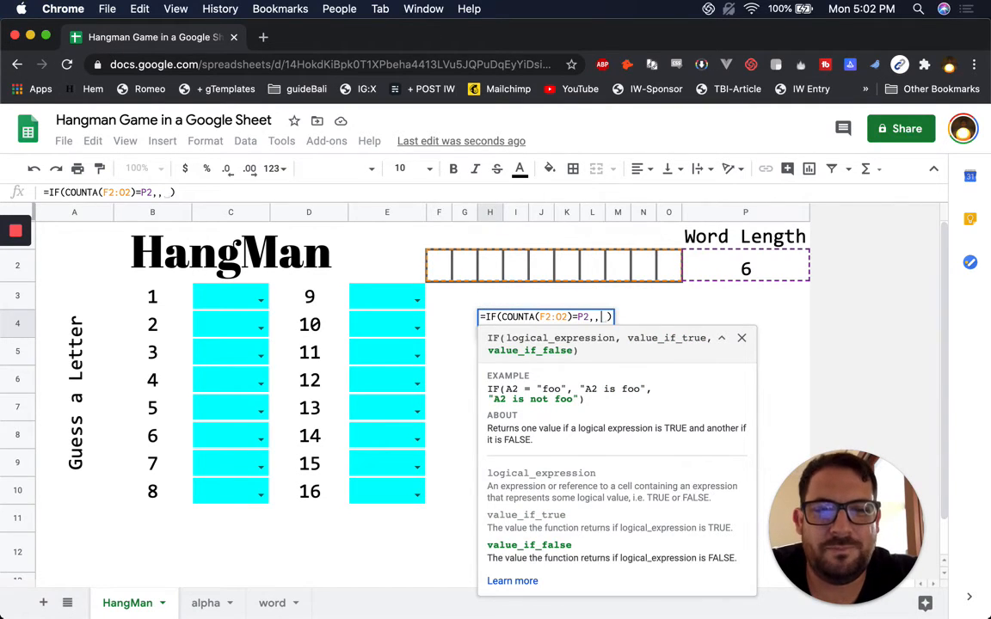
{"action": "key", "text": "BackSpace"}
{"action": "type", "text": "\""}
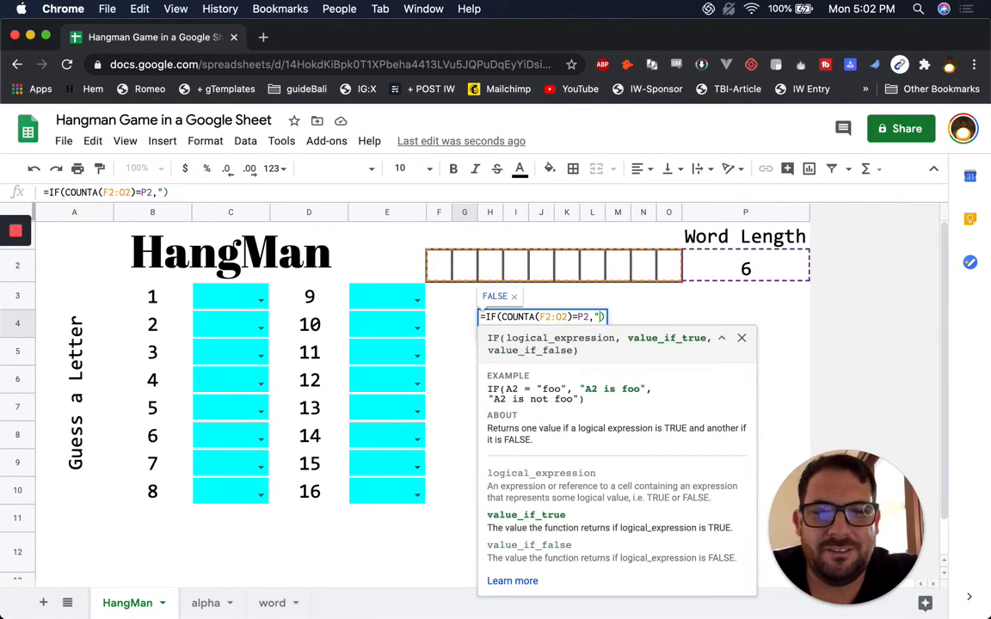
{"action": "type", "text": "YOU WIN\""}
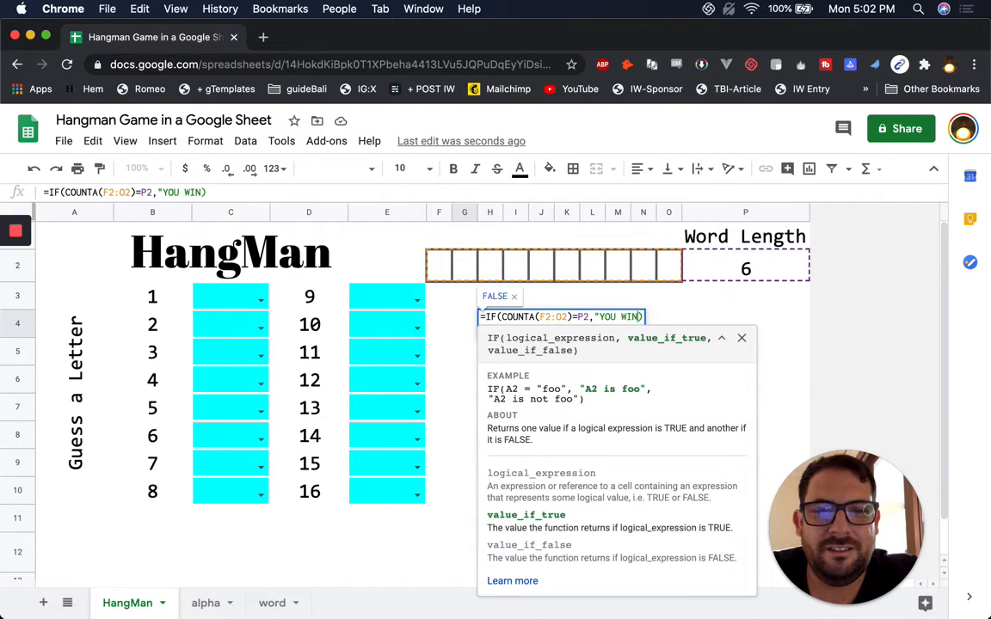
{"action": "type", "text": ", "}
{"action": "type", "text": "J3"}
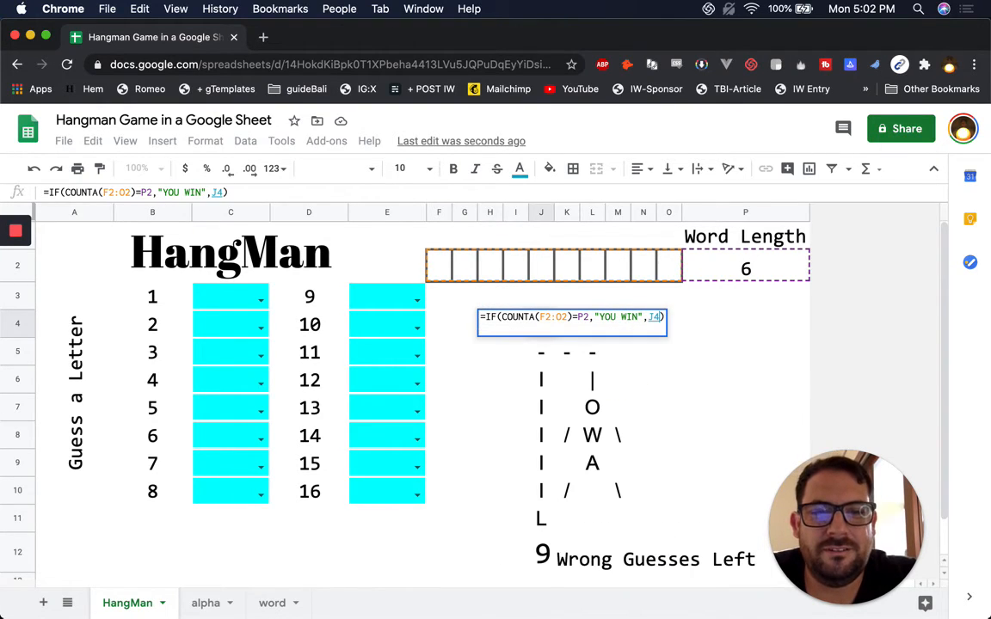
{"action": "key", "text": "Return"}
{"action": "left_click", "coordinate": [533, 301]}
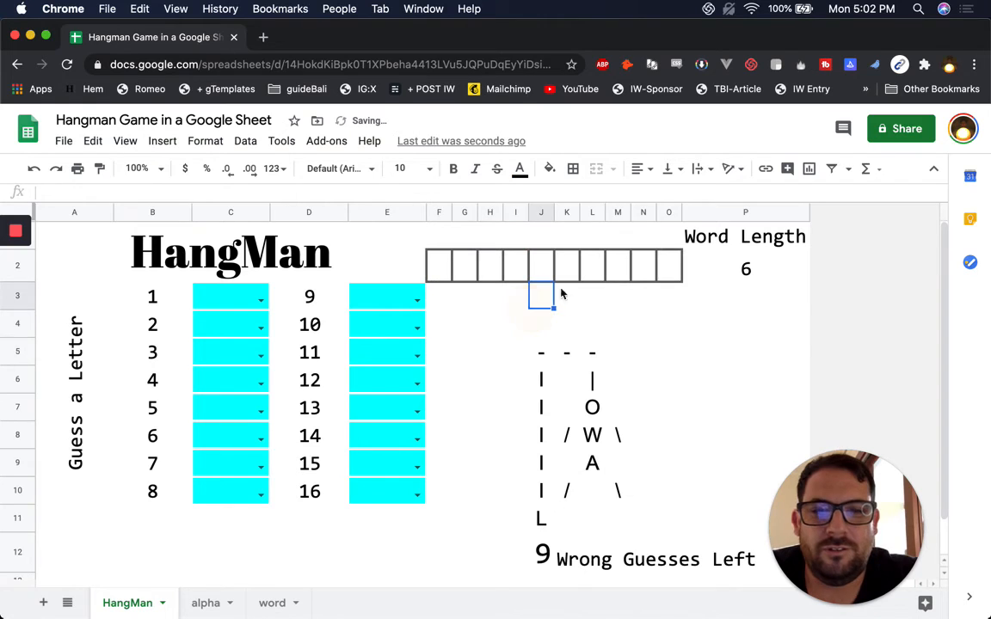
- Enter the guesses G, O, L and E in cells C3 to C6 to test the win check
{"action": "left_click", "coordinate": [240, 297]}
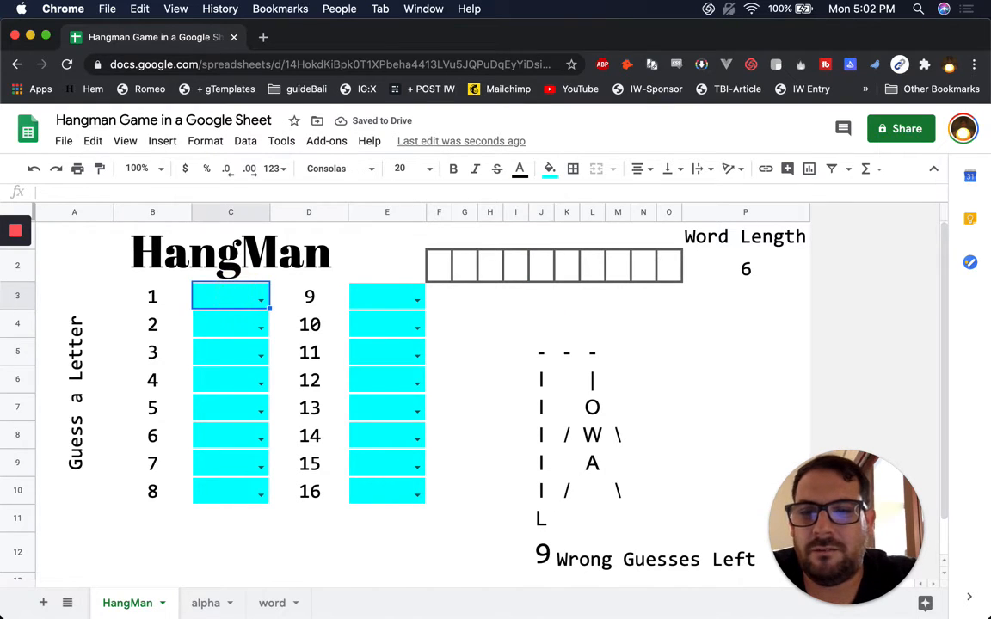
{"action": "type", "text": "G"}
{"action": "key", "text": "Return"}
{"action": "type", "text": "O"}
{"action": "key", "text": "Return"}
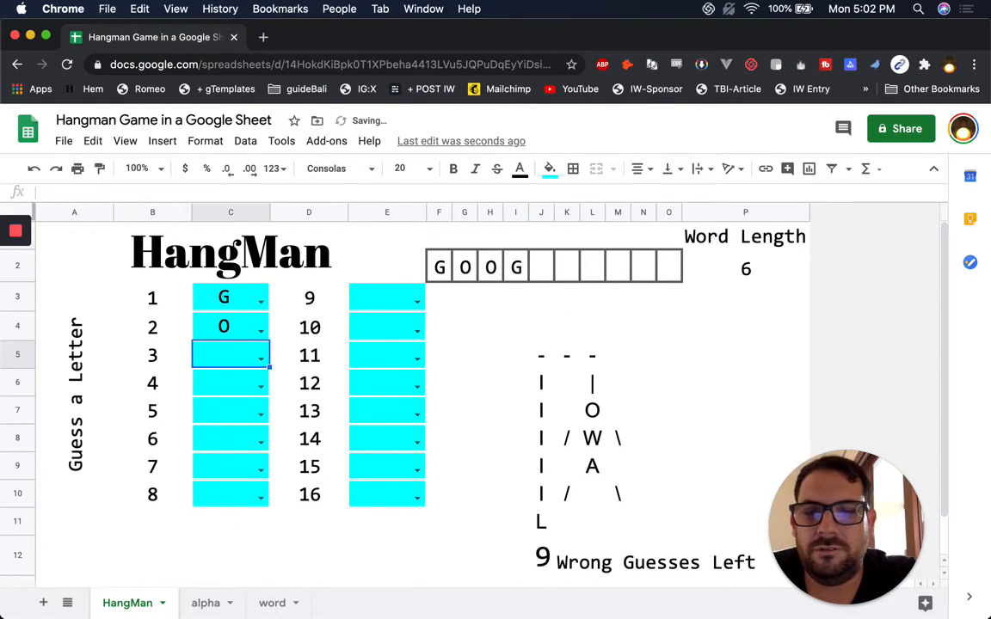
{"action": "type", "text": "L"}
{"action": "key", "text": "Return"}
{"action": "type", "text": "E"}
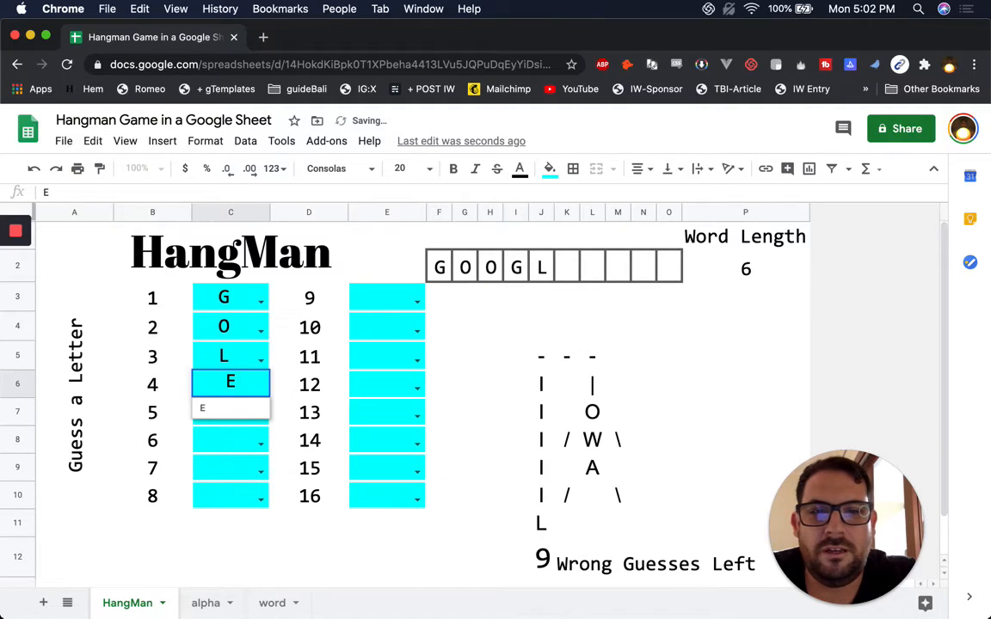
{"action": "key", "text": "Return"}
- Merge the YOU WIN cell H4 across to N4
{"action": "left_click", "coordinate": [490, 332]}
{"action": "left_click_drag", "start_coordinate": [490, 332], "coordinate": [643, 328]}
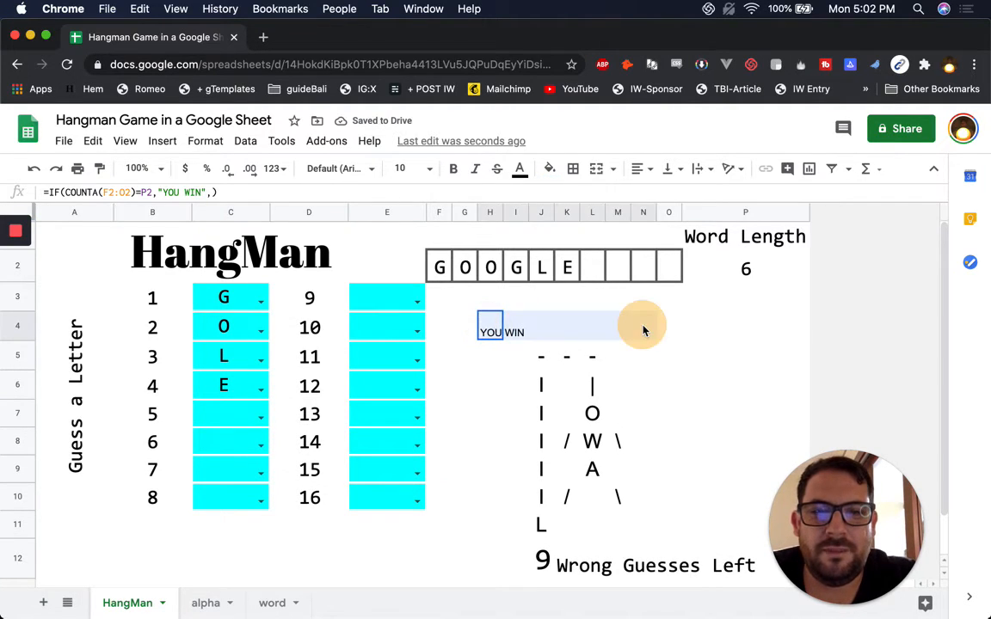
{"action": "left_click", "coordinate": [599, 171]}
- Format the merged YOU WIN cell in the Oswald font at size 30
{"action": "left_click", "coordinate": [401, 167]}
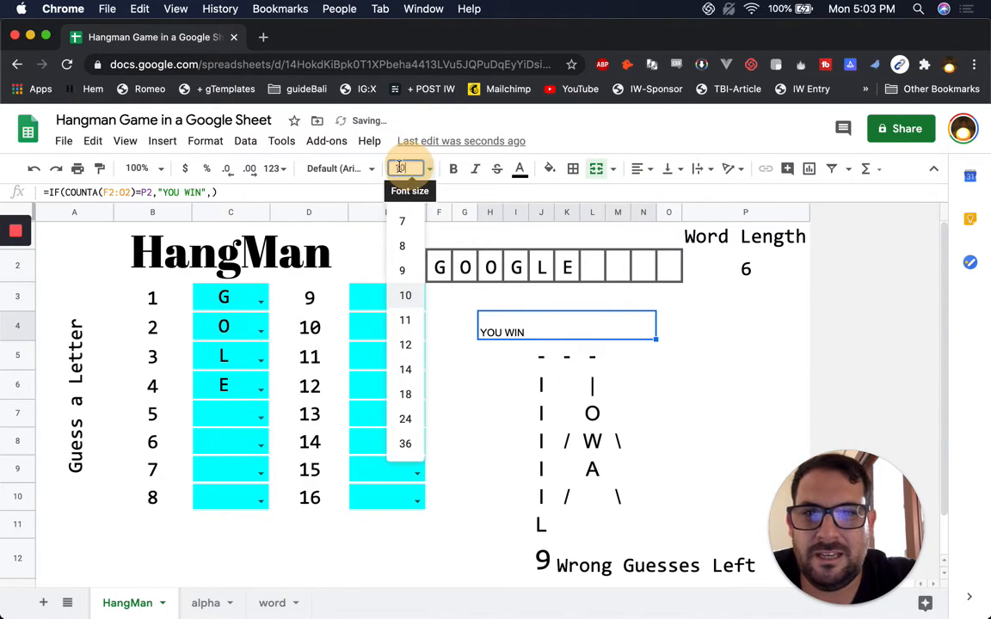
{"action": "left_click", "coordinate": [344, 169]}
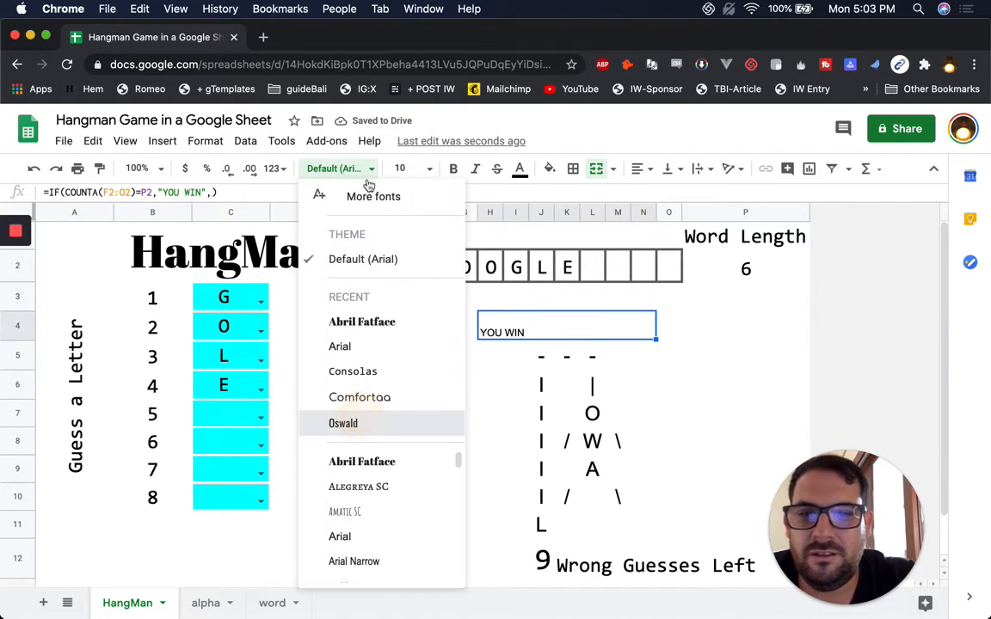
{"action": "left_click", "coordinate": [403, 167]}
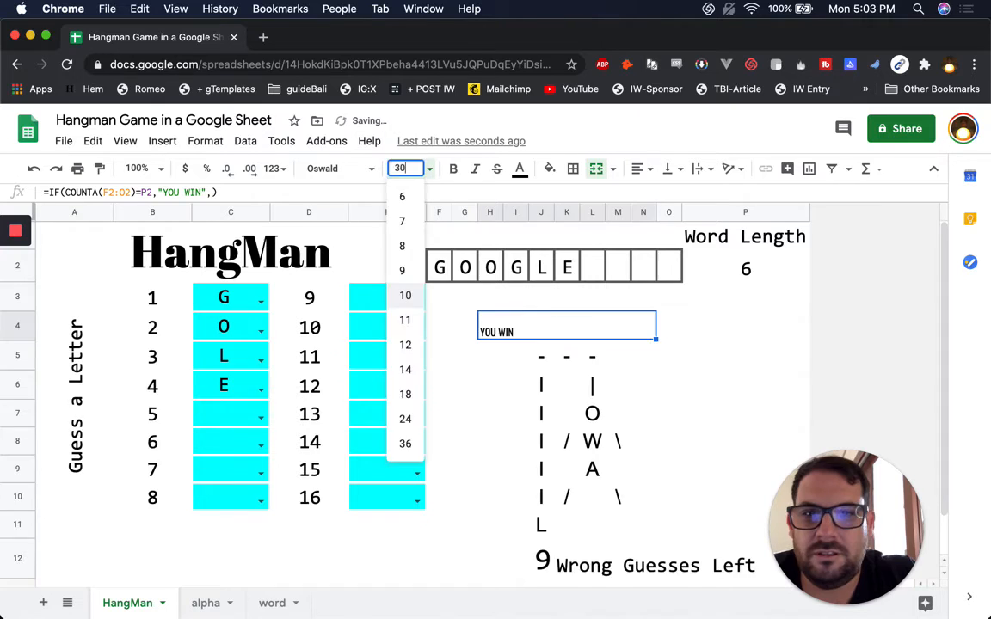
{"action": "type", "text": "30"}
{"action": "key", "text": "Return"}
{"action": "left_click", "coordinate": [561, 327]}
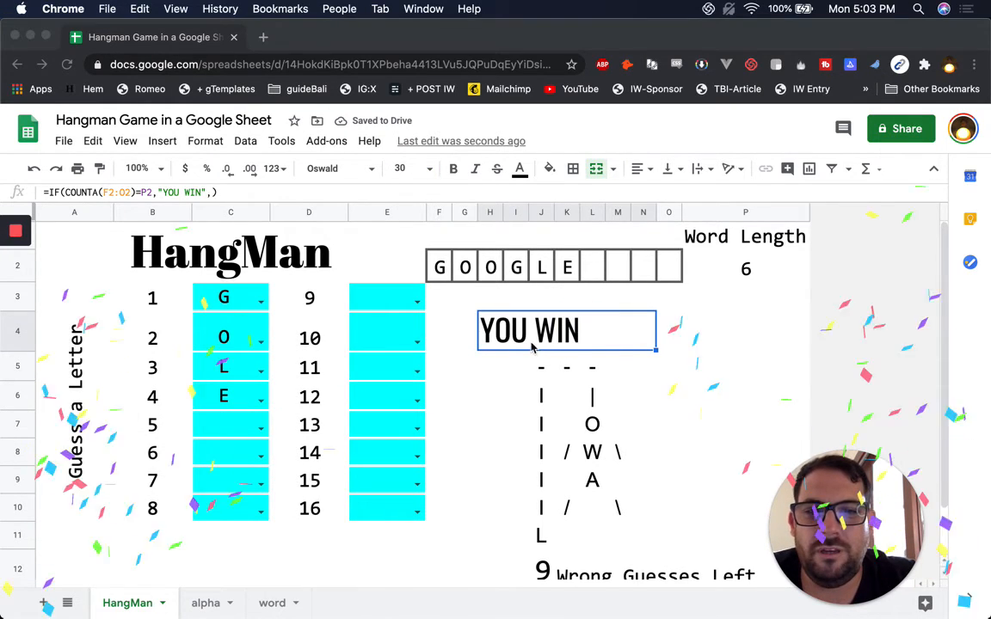
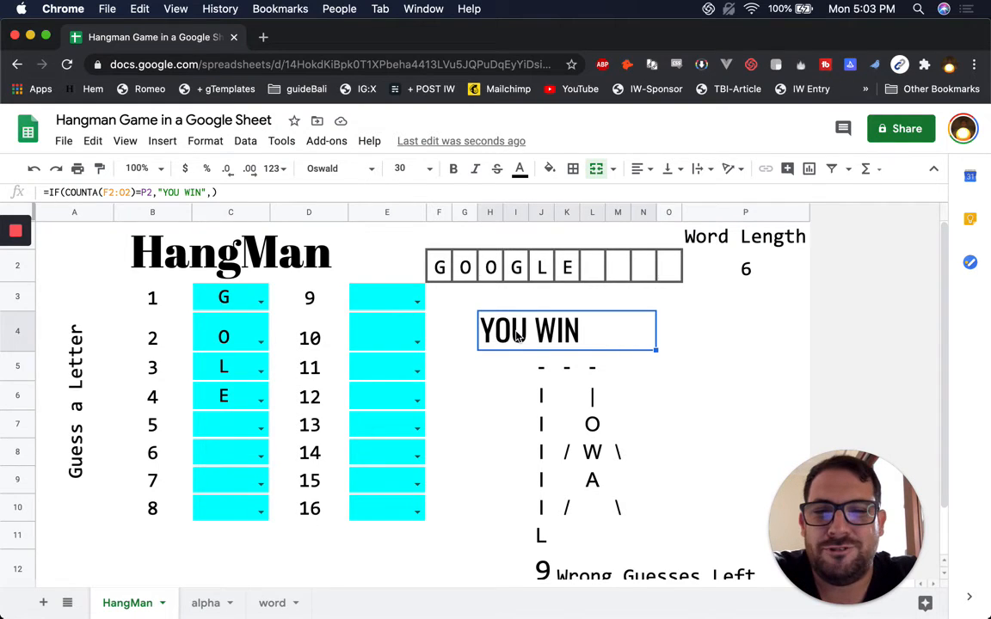
{"action": "left_click", "coordinate": [439, 234]}
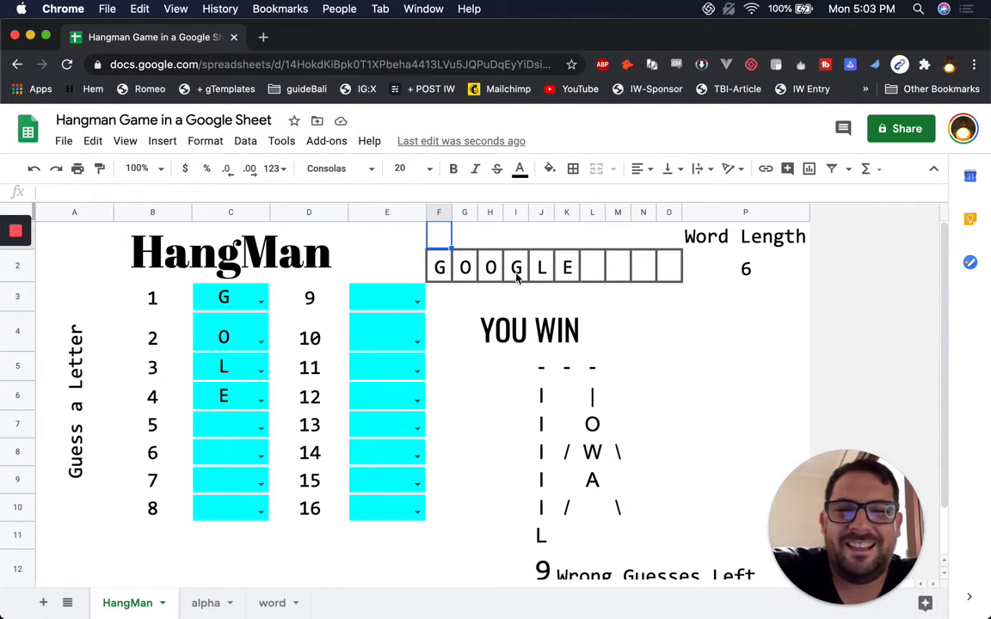
- Color the YOU WIN text in the merged cell bright green
{"action": "left_click", "coordinate": [511, 338]}
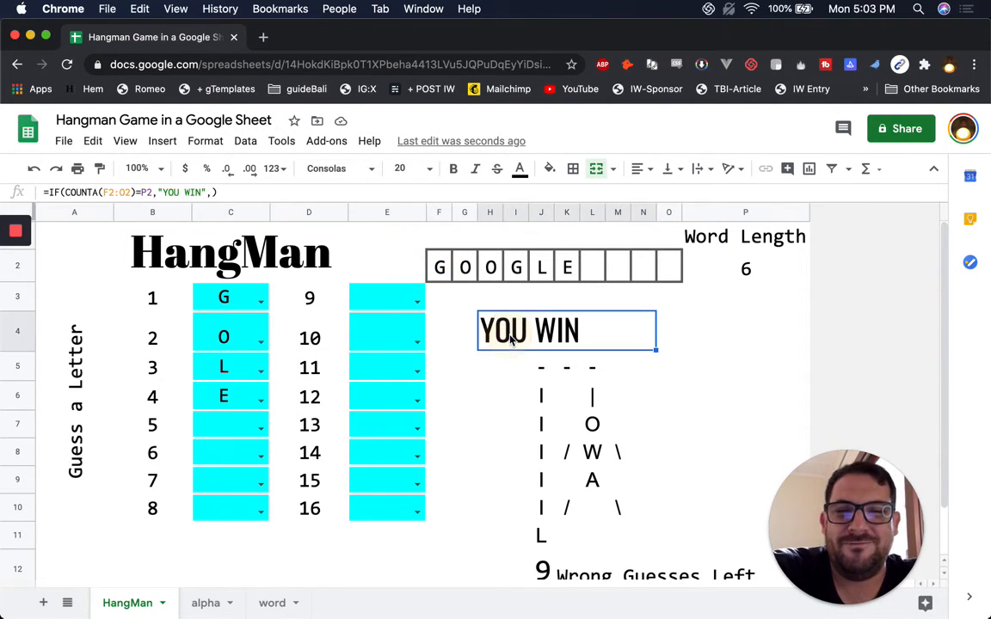
{"action": "left_click", "coordinate": [521, 169]}
{"action": "left_click", "coordinate": [593, 243]}
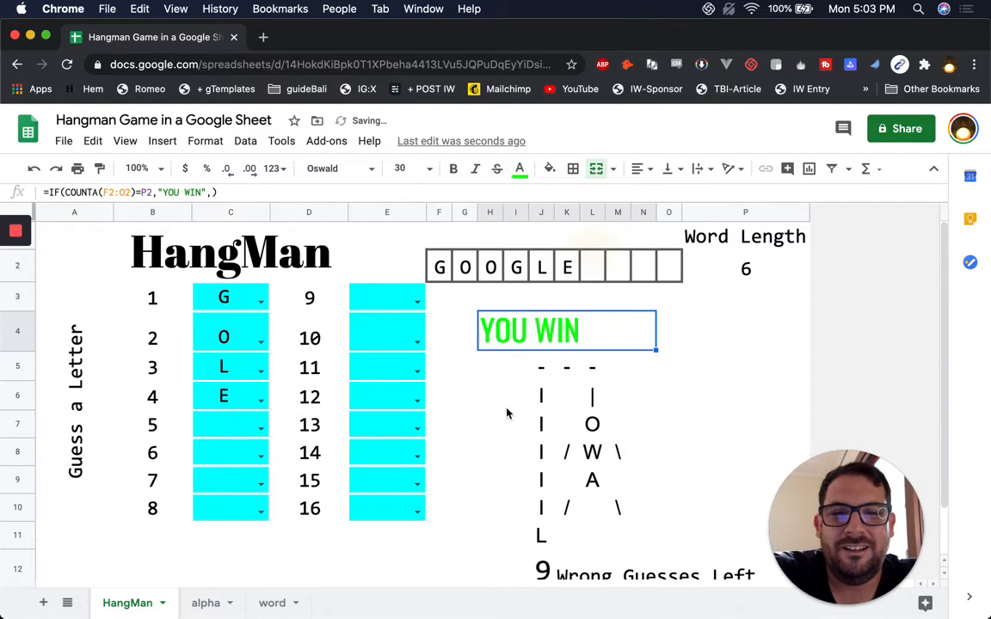
- Change the text color of the YOU WIN cell to magenta
{"action": "left_click", "coordinate": [518, 169]}
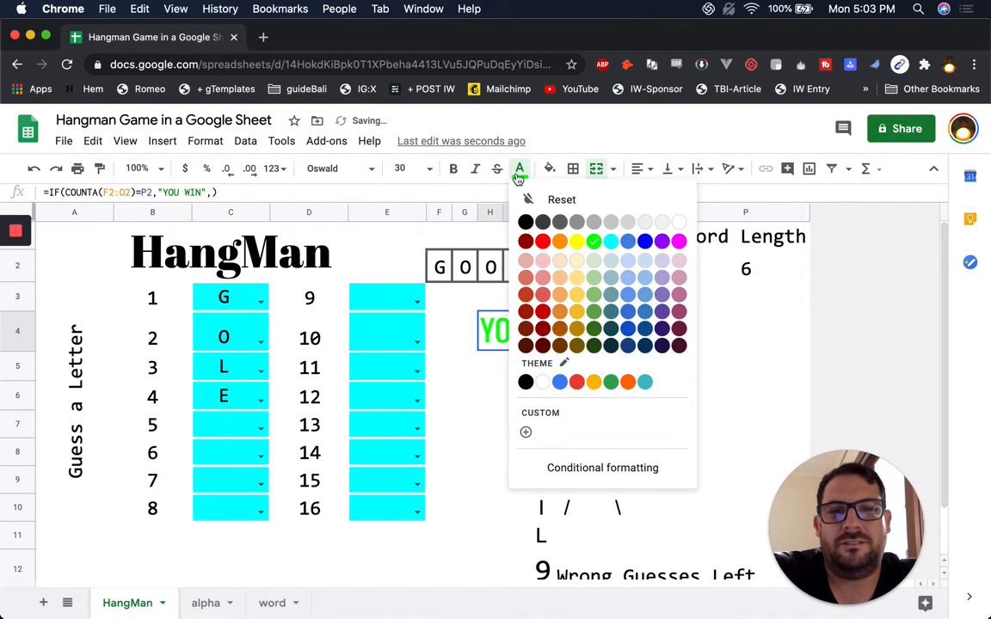
{"action": "left_click", "coordinate": [678, 242]}
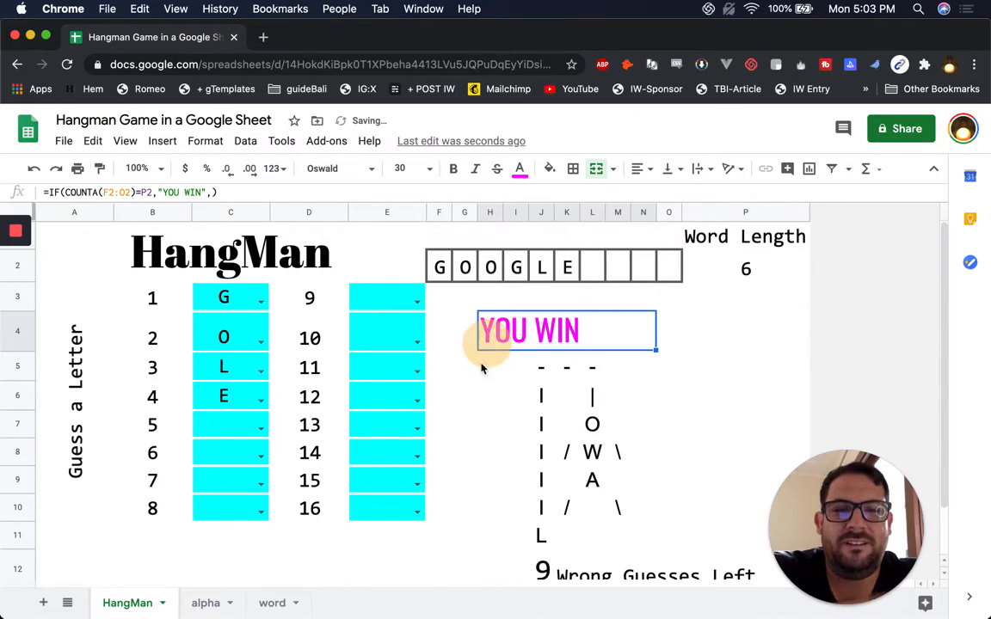
{"action": "left_click", "coordinate": [464, 395]}
{"action": "left_click", "coordinate": [498, 332]}
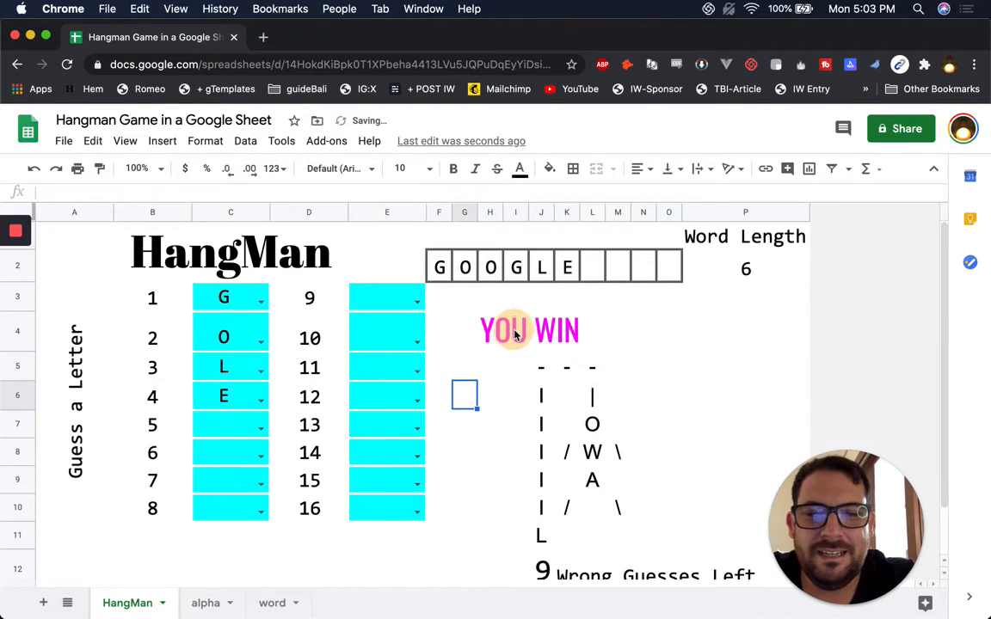
- Clear the test guesses from cells C3 to C6
{"action": "left_click", "coordinate": [241, 402]}
{"action": "key", "text": "Delete"}
{"action": "left_click", "coordinate": [231, 355]}
{"action": "key", "text": "Delete"}
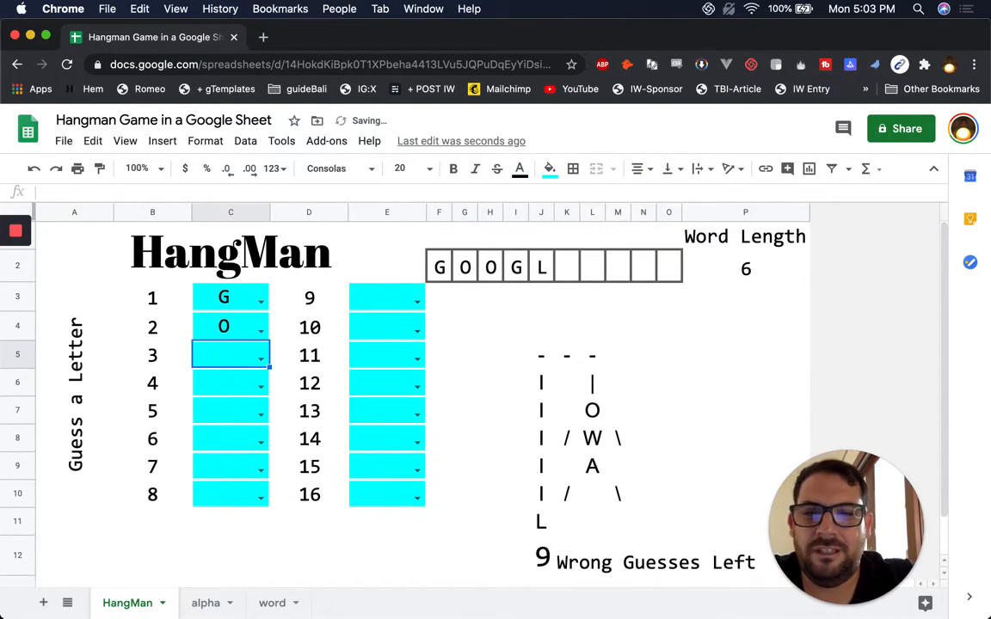
{"action": "left_click", "coordinate": [231, 327]}
{"action": "key", "text": "Delete"}
{"action": "left_click", "coordinate": [230, 298]}
{"action": "key", "text": "Delete"}
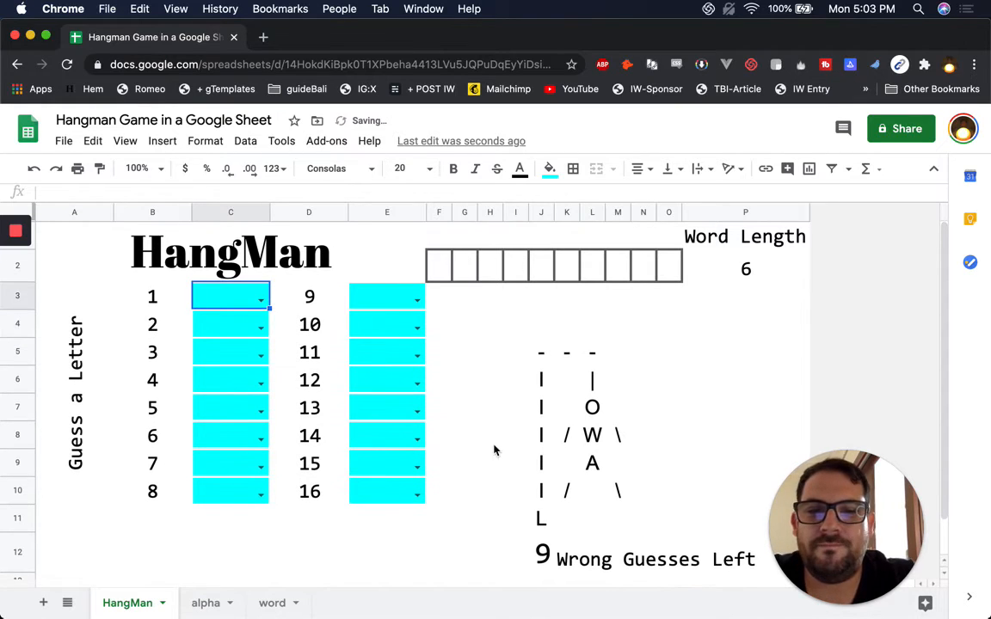
- Wrap the win formula in the merged cell H4 in an outer IF that tests whether J12=0
{"action": "left_click", "coordinate": [517, 327]}
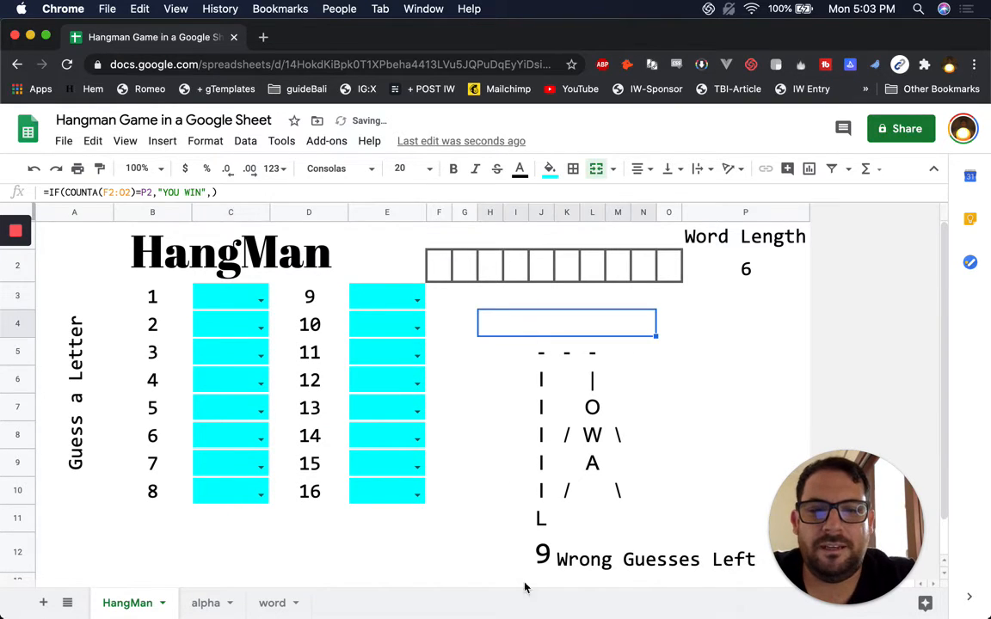
{"action": "left_click", "coordinate": [543, 557]}
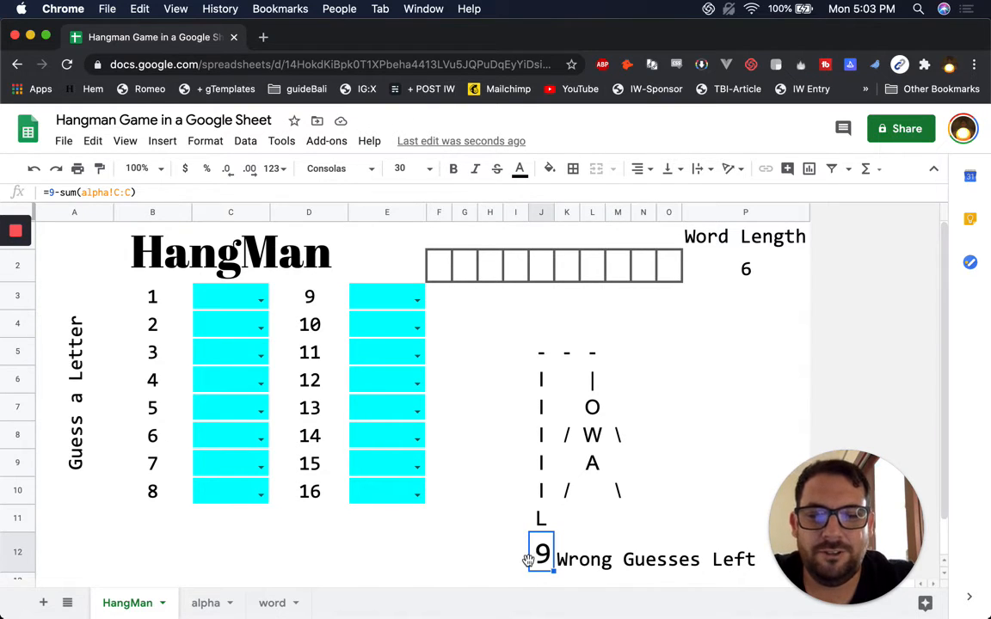
{"action": "left_click", "coordinate": [515, 333]}
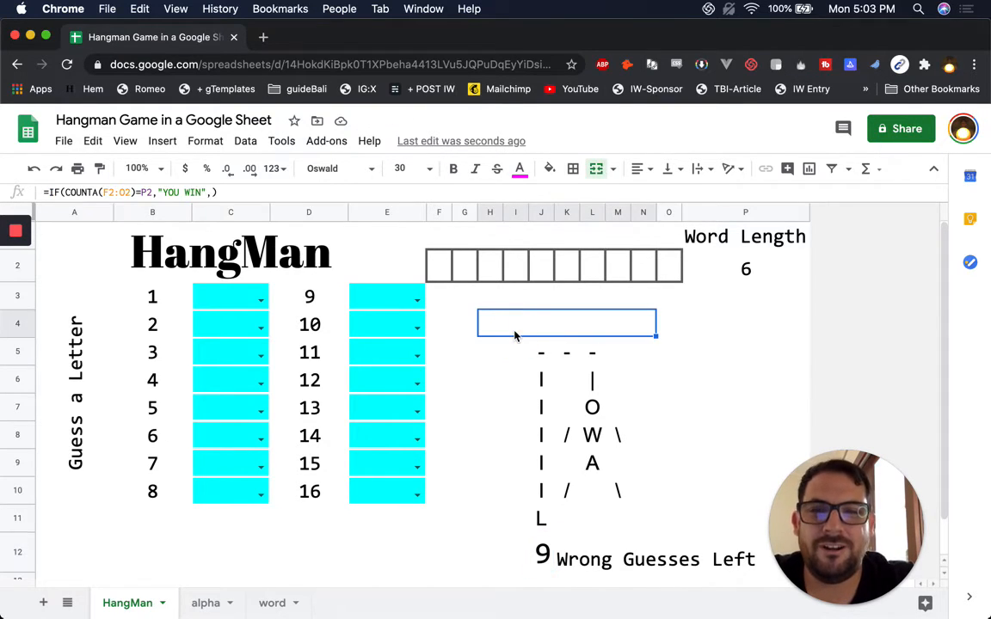
{"action": "key", "text": "Return"}
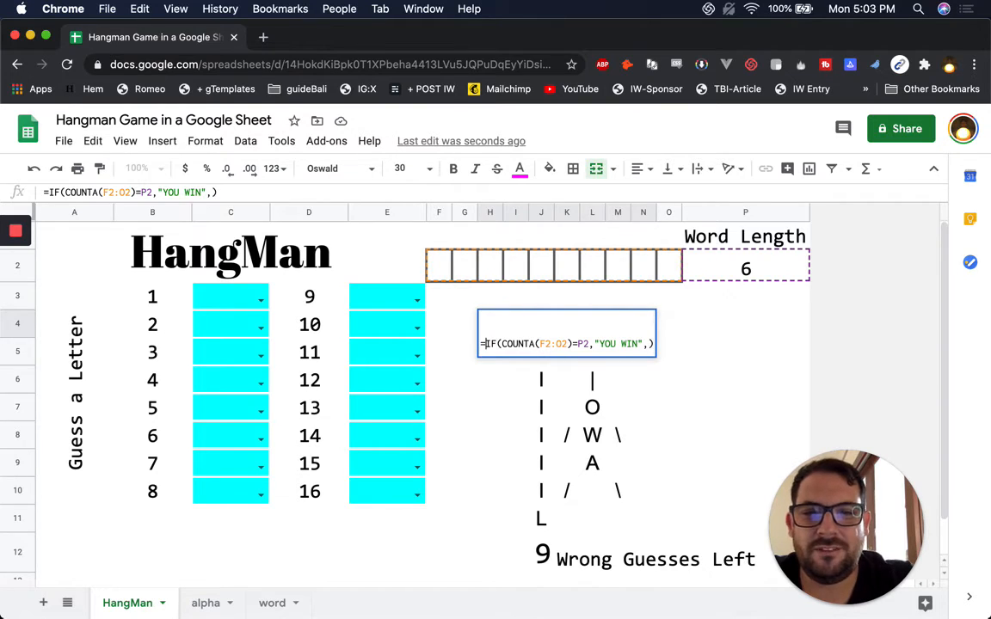
{"action": "left_click", "coordinate": [485, 343]}
{"action": "type", "text": "IF("}
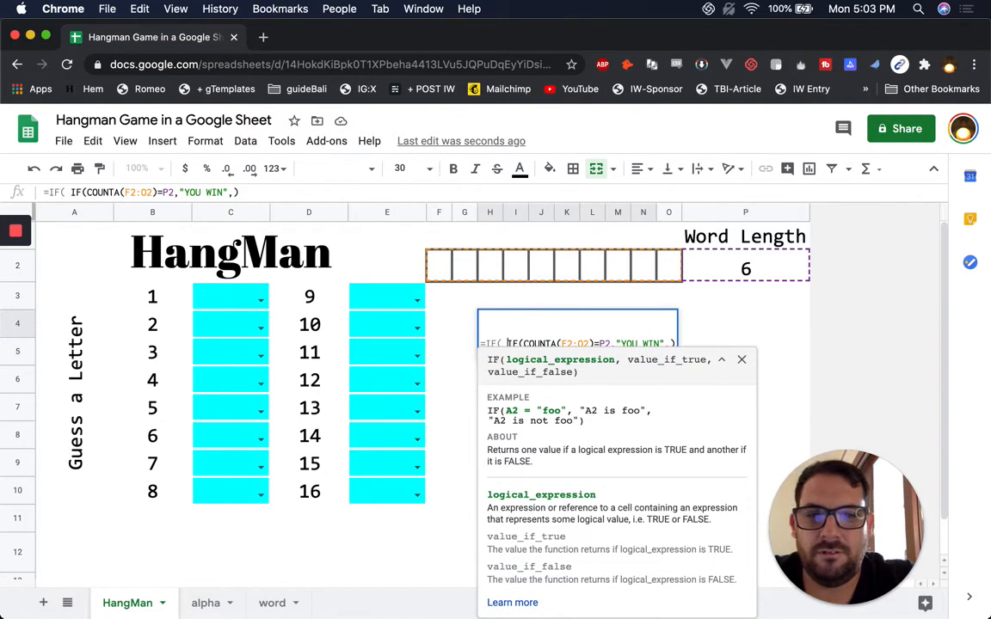
{"action": "left_click", "coordinate": [741, 359]}
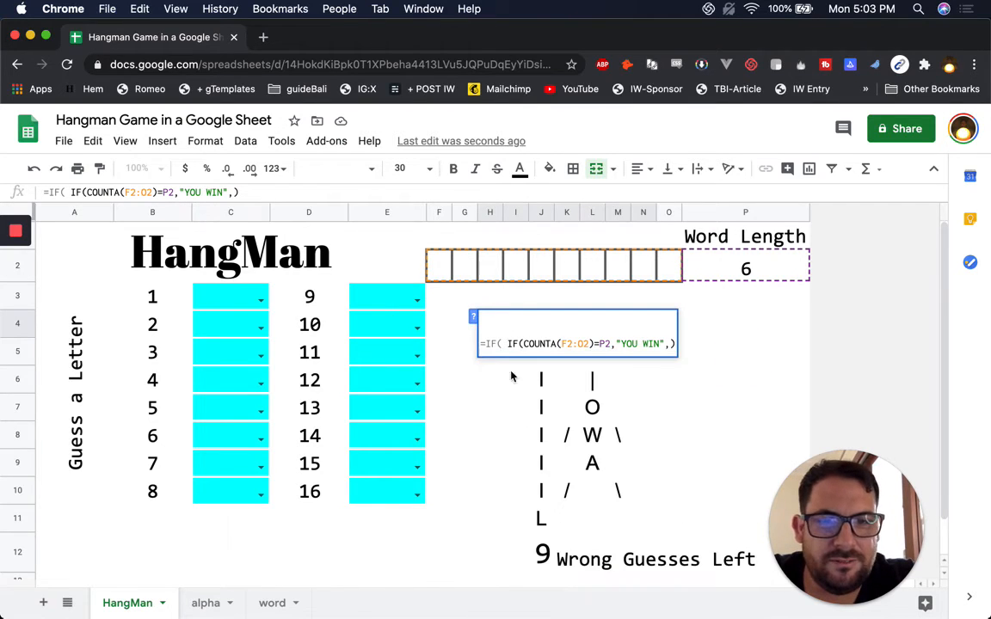
{"action": "left_click", "coordinate": [542, 550]}
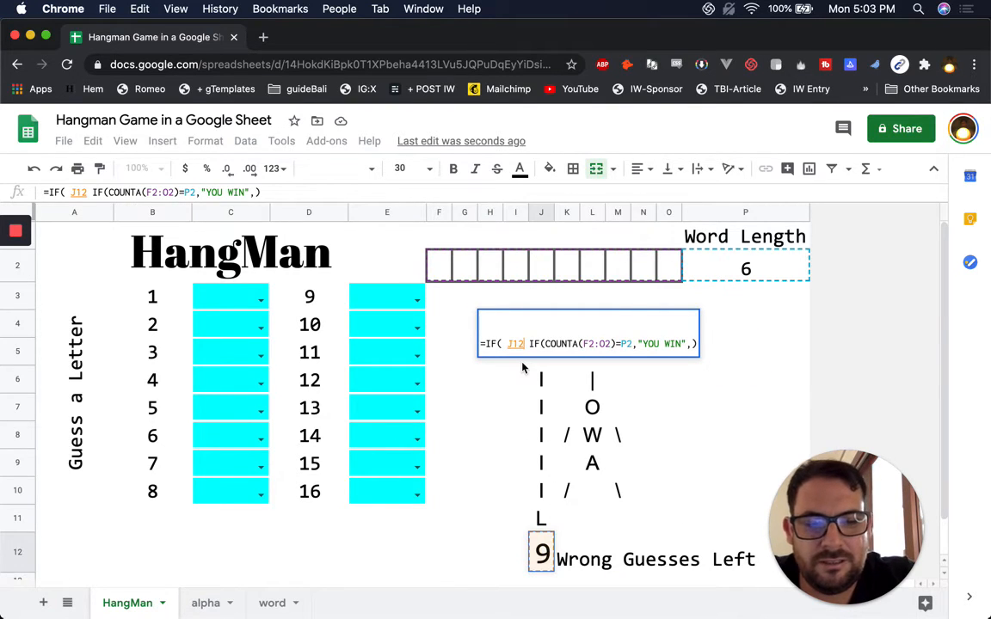
{"action": "type", "text": "=0,"}
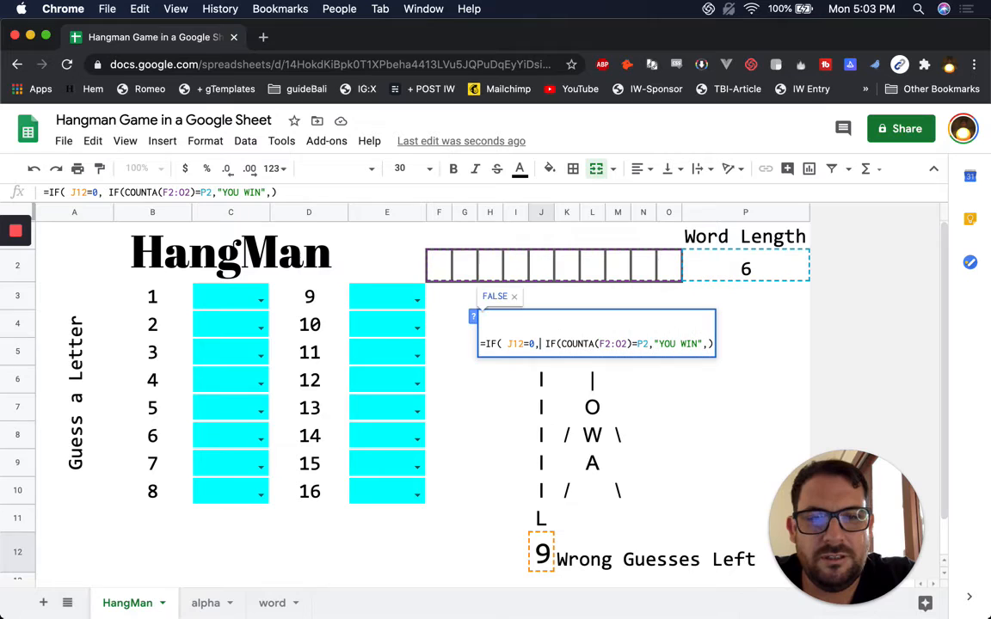
{"action": "type", "text": ","}
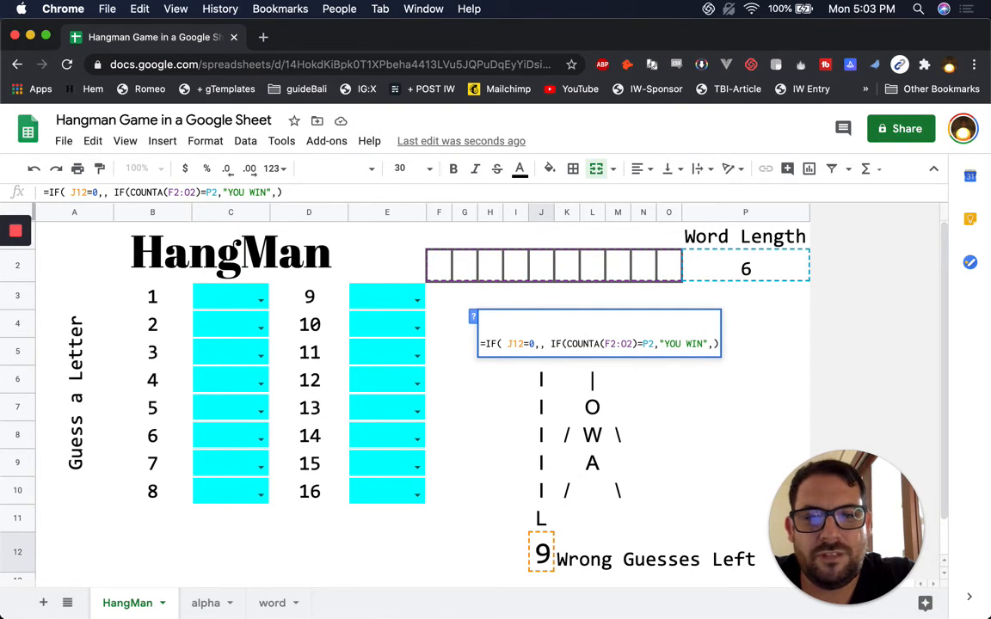
{"action": "key", "text": "Delete"}
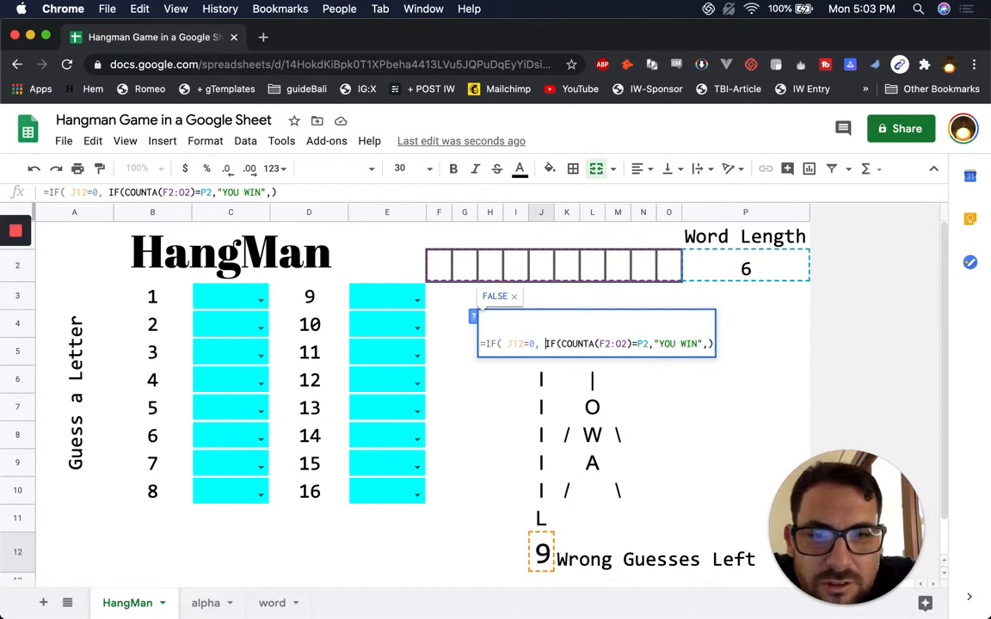
{"action": "key", "text": "BackSpace"}
- Add "YOU LOSE" as the last argument of the outer IF, after the nested win check, and apply the formula
{"action": "left_click", "coordinate": [704, 343]}
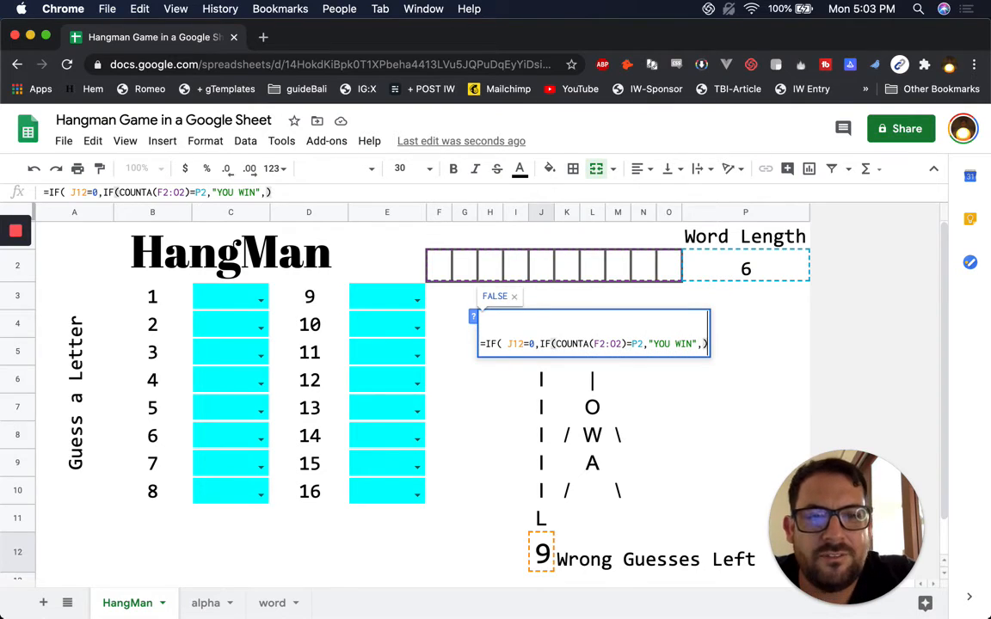
{"action": "type", "text": ","}
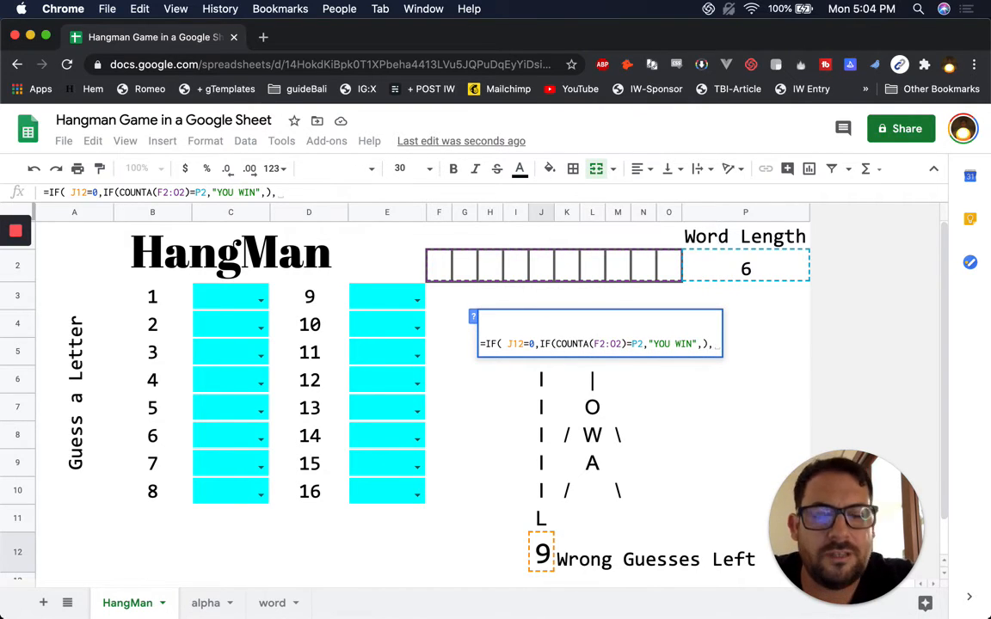
{"action": "type", "text": "\"YOU LOSE\""}
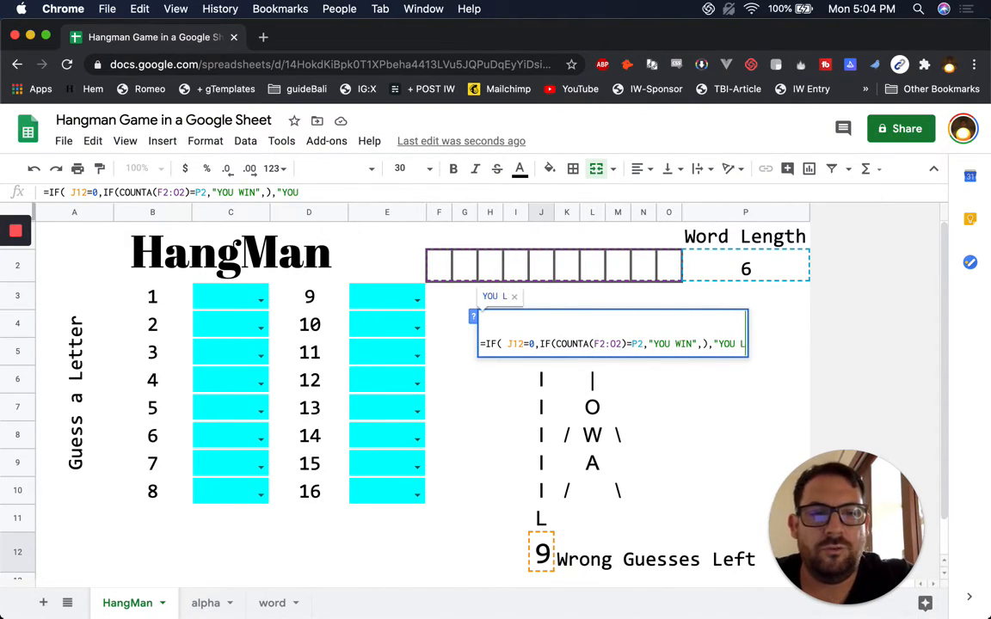
{"action": "key", "text": "Return"}
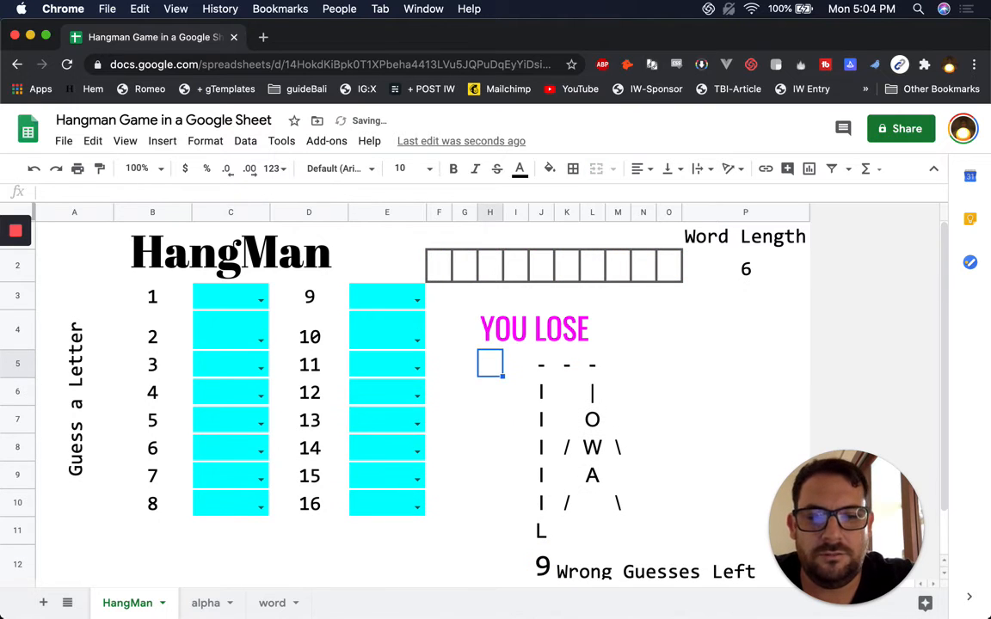
- Try adding an opening parenthesis before the nested IF and an extra closing one at the end of the formula
{"action": "left_click", "coordinate": [533, 328]}
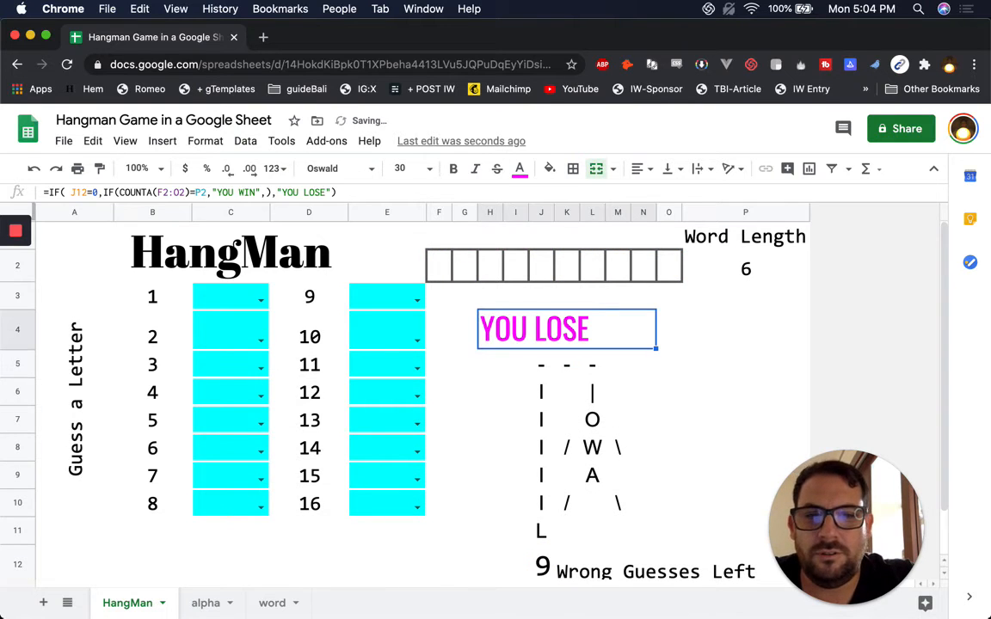
{"action": "double_click", "coordinate": [542, 332]}
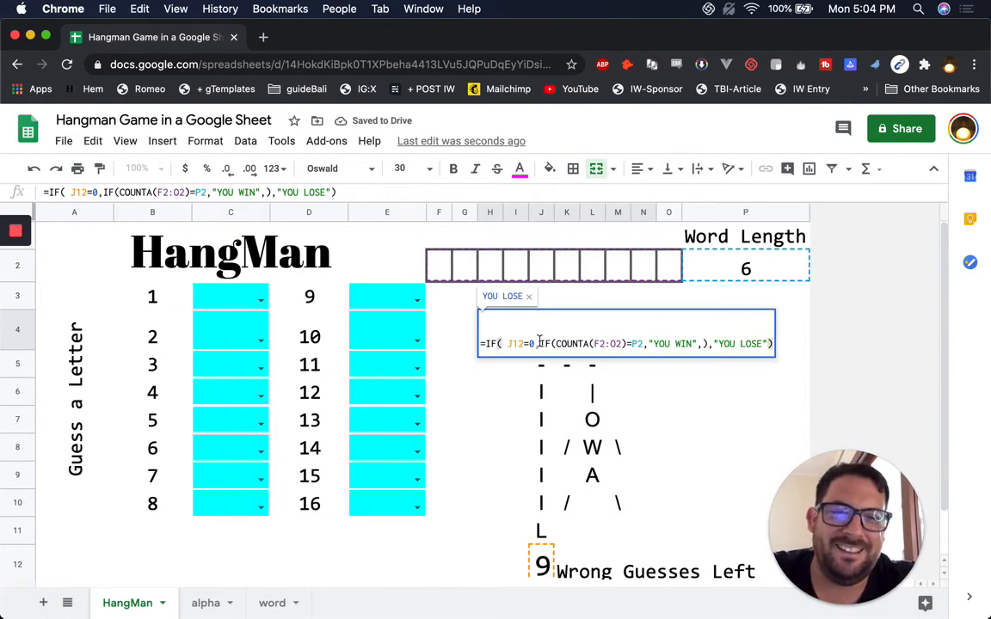
{"action": "left_click_drag", "start_coordinate": [539, 344], "coordinate": [708, 338]}
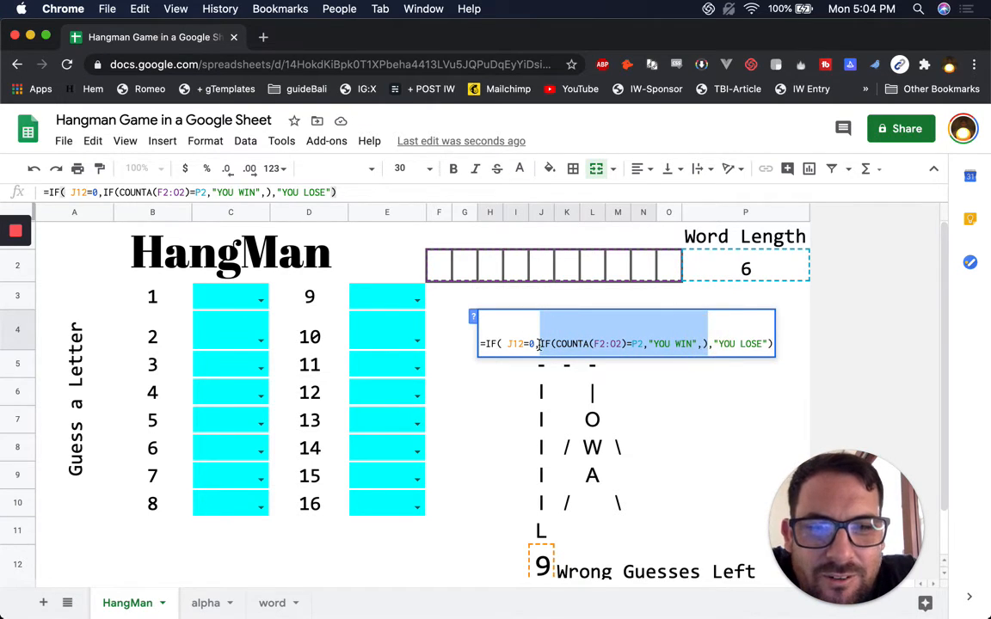
{"action": "left_click", "coordinate": [539, 344]}
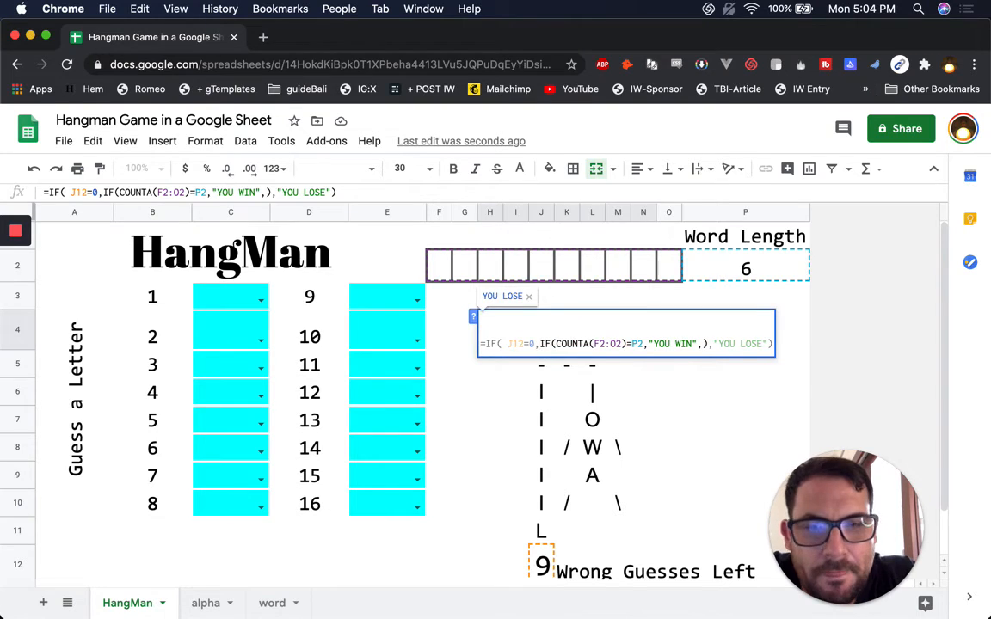
{"action": "type", "text": "("}
{"action": "type", "text": ")"}
{"action": "key", "text": "Return"}
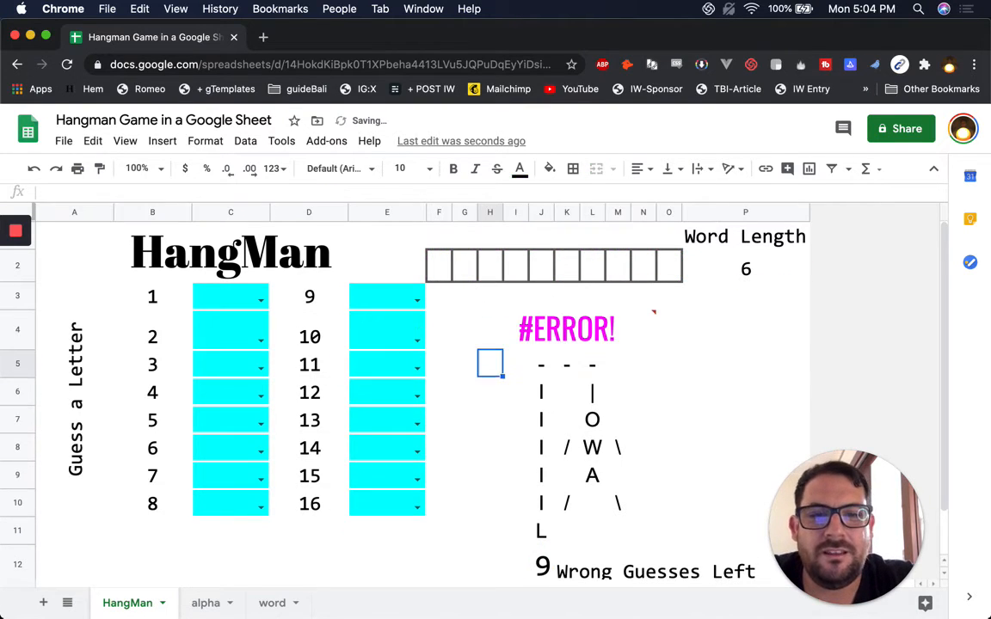
- Remove the space before J12 and cut the nested (IF(COUNTA(F2:O2)=P2,"YOU WIN",) part out of the formula
{"action": "key", "text": "Up"}
{"action": "mouse_move", "coordinate": [566, 332]}
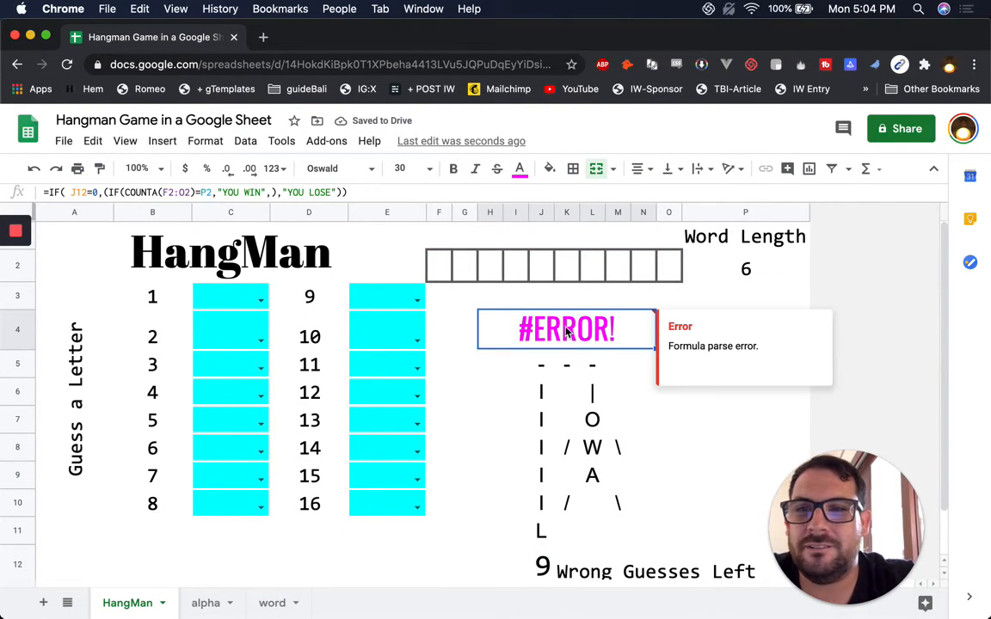
{"action": "double_click", "coordinate": [579, 327]}
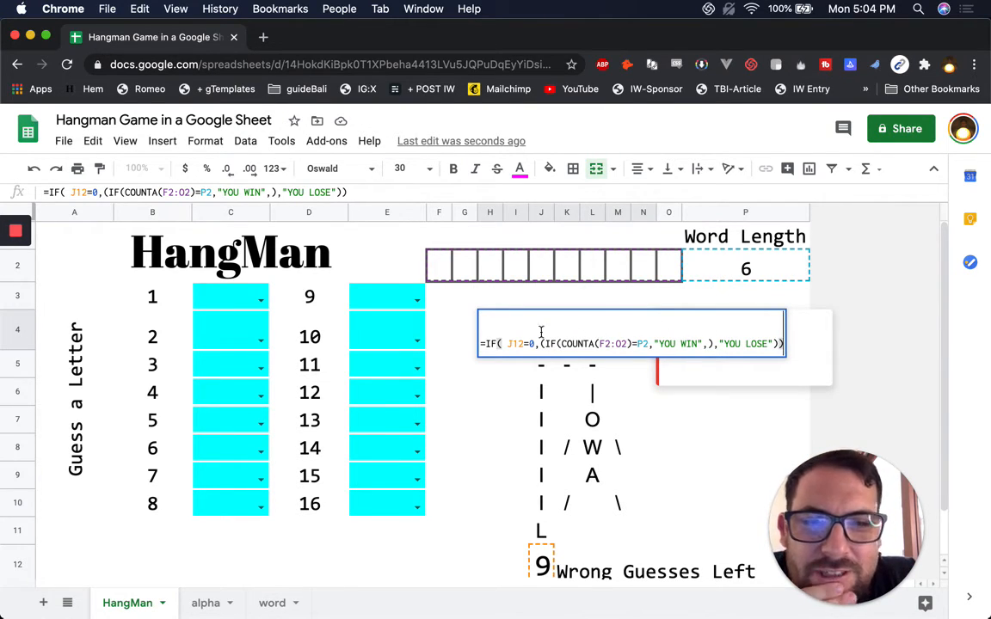
{"action": "left_click", "coordinate": [506, 345]}
{"action": "key", "text": "BackSpace"}
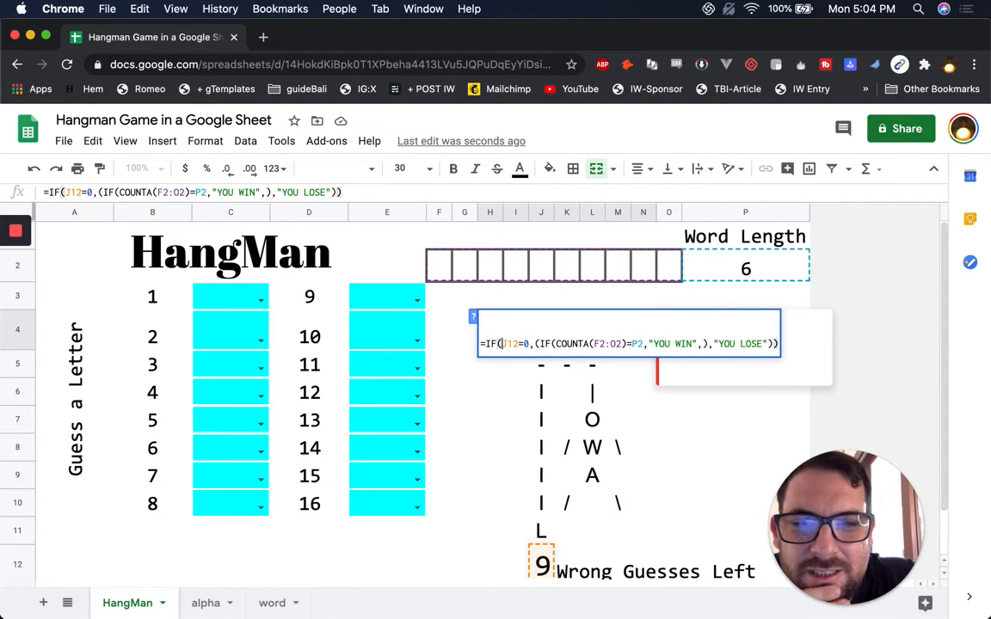
{"action": "left_click", "coordinate": [533, 345]}
{"action": "left_click", "coordinate": [533, 344]}
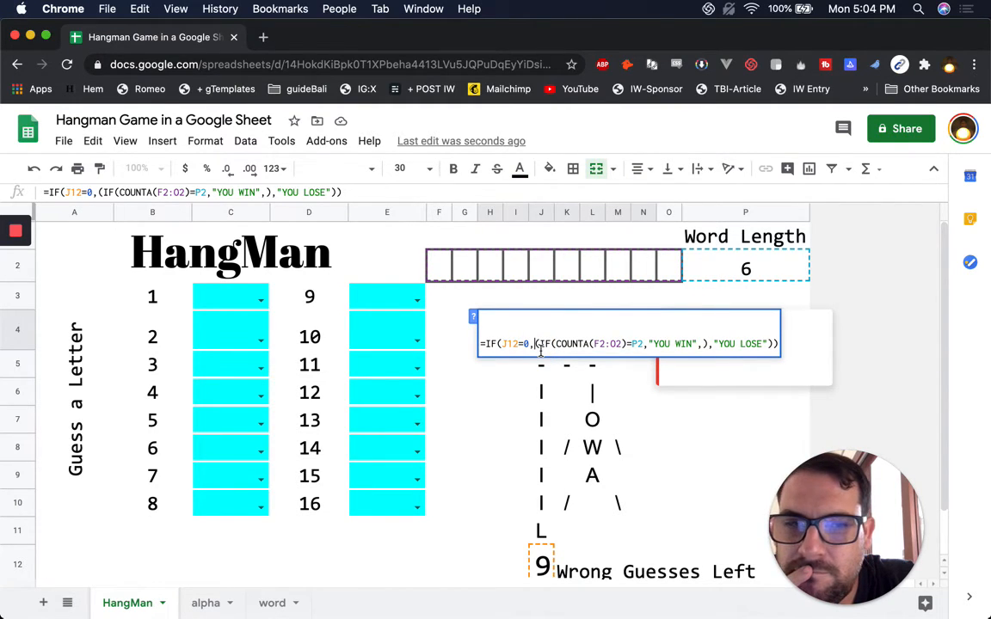
{"action": "left_click_drag", "start_coordinate": [705, 344], "coordinate": [536, 344]}
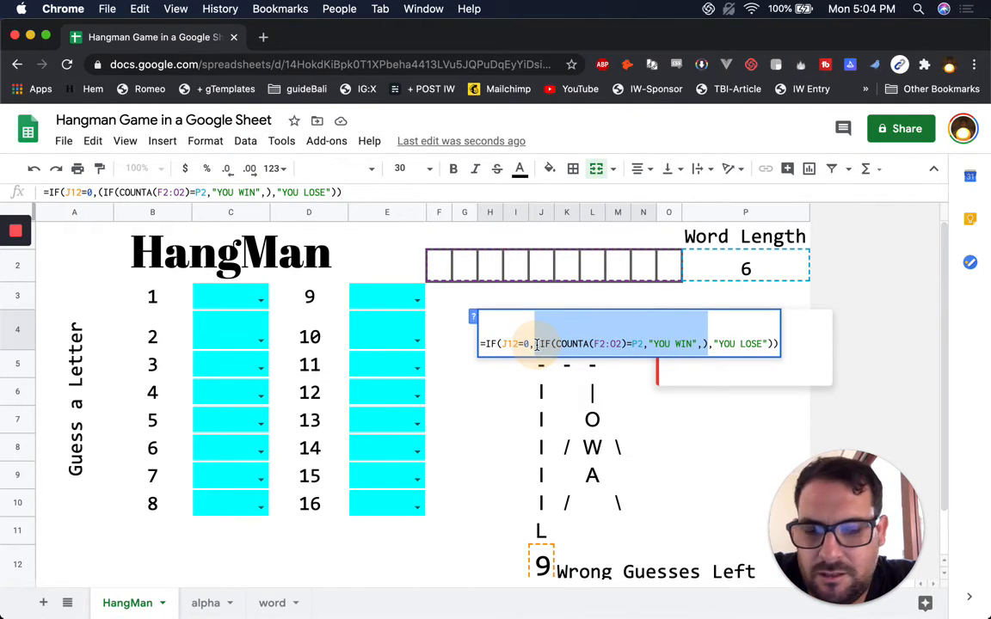
{"action": "key", "text": "BackSpace"}
- Delete the closing parentheses and the extra comma so that the formula reads =IF(J12=0,"YOU LOSE"
{"action": "left_click", "coordinate": [603, 342]}
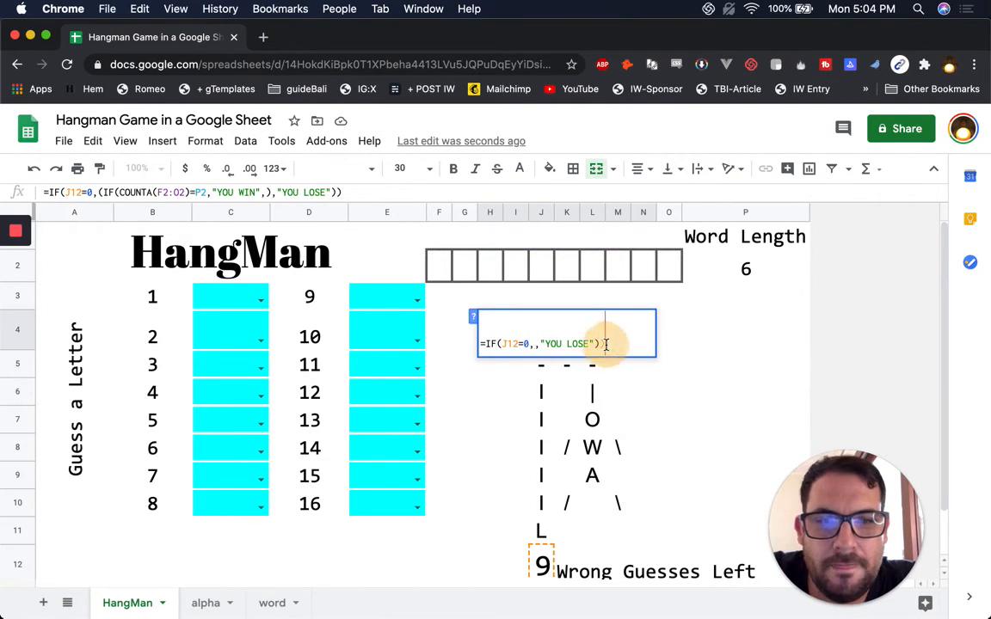
{"action": "key", "text": "BackSpace"}
{"action": "key", "text": "BackSpace"}
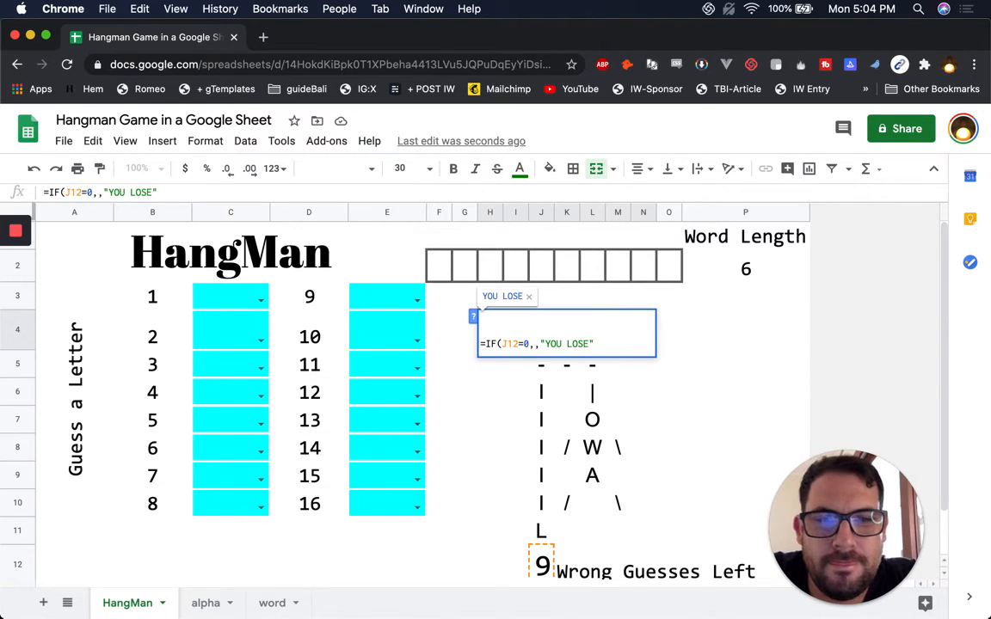
{"action": "left_click", "coordinate": [533, 344]}
{"action": "key", "text": "BackSpace"}
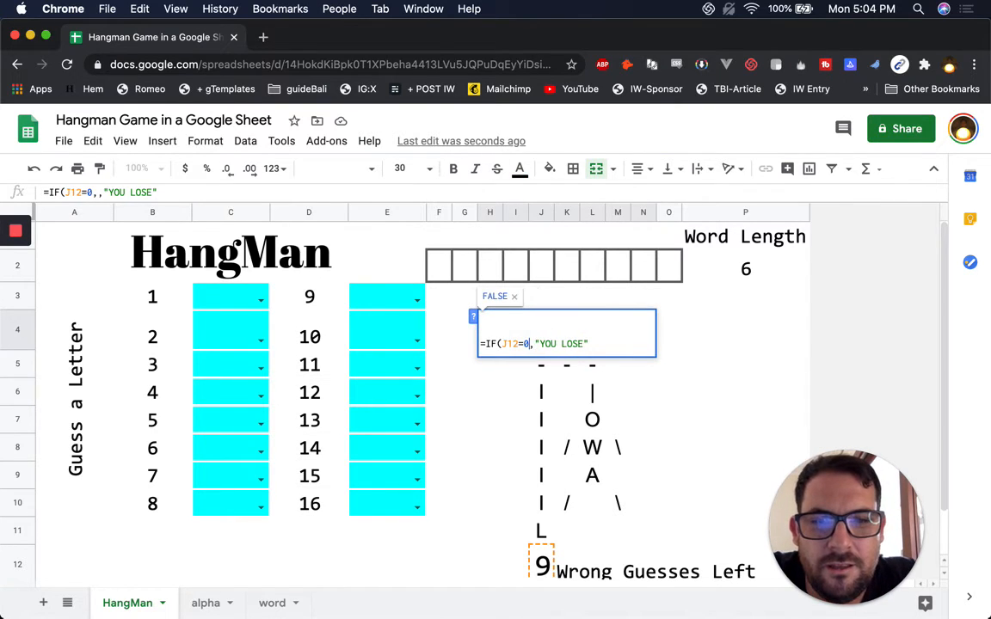
- Add (IF(COUNTA(F2:O2)=P2,"YOU WIN",)) as the outer IF's false value, then close and apply the formula
{"action": "type", "text": ","}
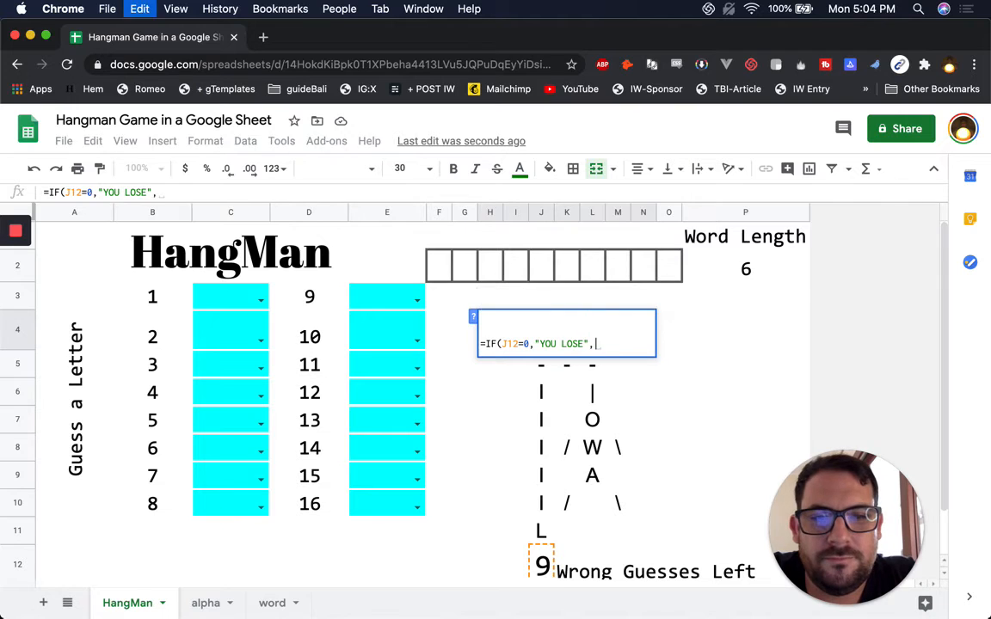
{"action": "type", "text": "(IF(COUNTA(F2:O2)=P2,\"YOU WIN\",)"}
{"action": "type", "text": ")"}
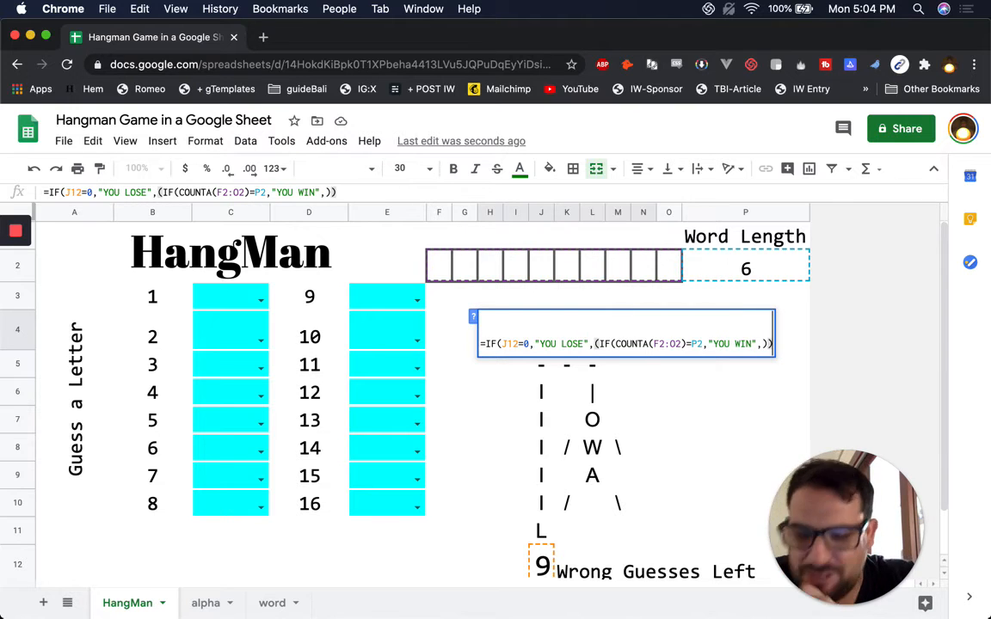
{"action": "type", "text": ")"}
{"action": "key", "text": "Return"}
{"action": "key", "text": "Up"}
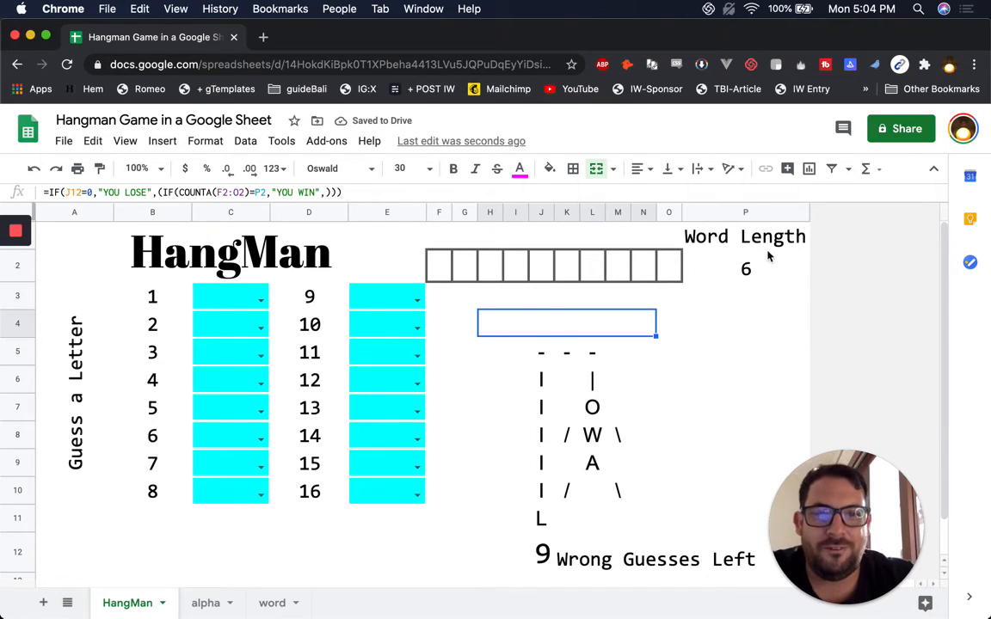
{"action": "left_click_drag", "start_coordinate": [439, 267], "coordinate": [651, 275]}
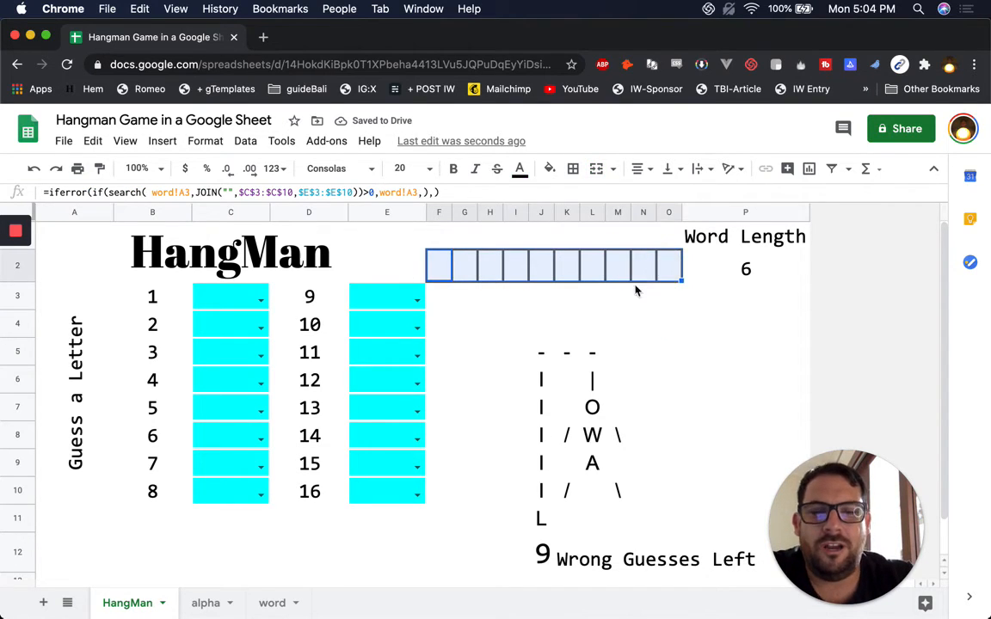
{"action": "left_click", "coordinate": [540, 556]}
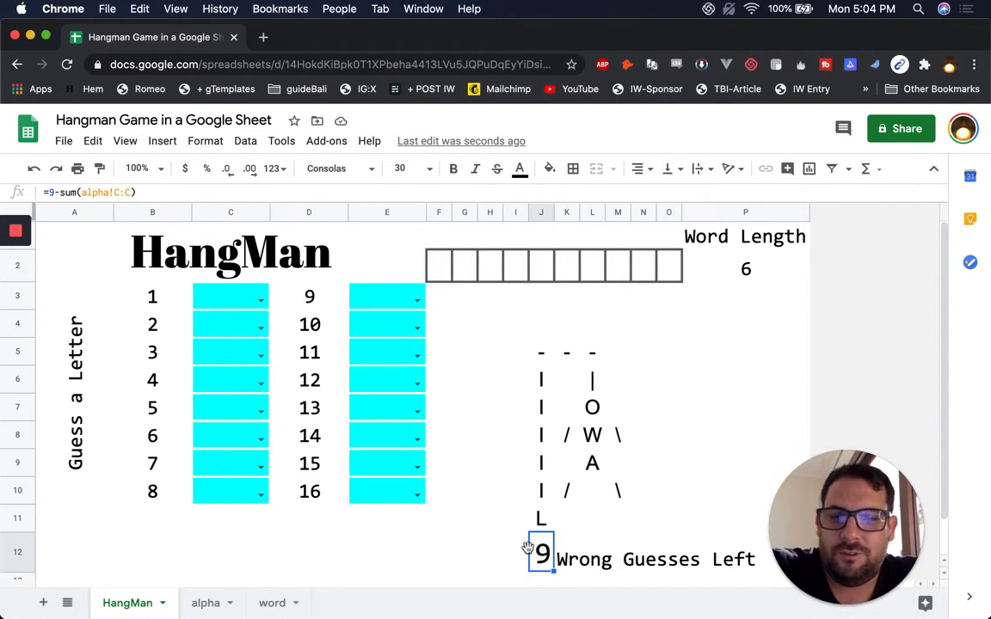
- Enter the letters A, B, C, E, D, F, H and I as guesses 1 to 8
{"action": "left_click", "coordinate": [220, 298]}
{"action": "type", "text": "A"}
{"action": "key", "text": "Return"}
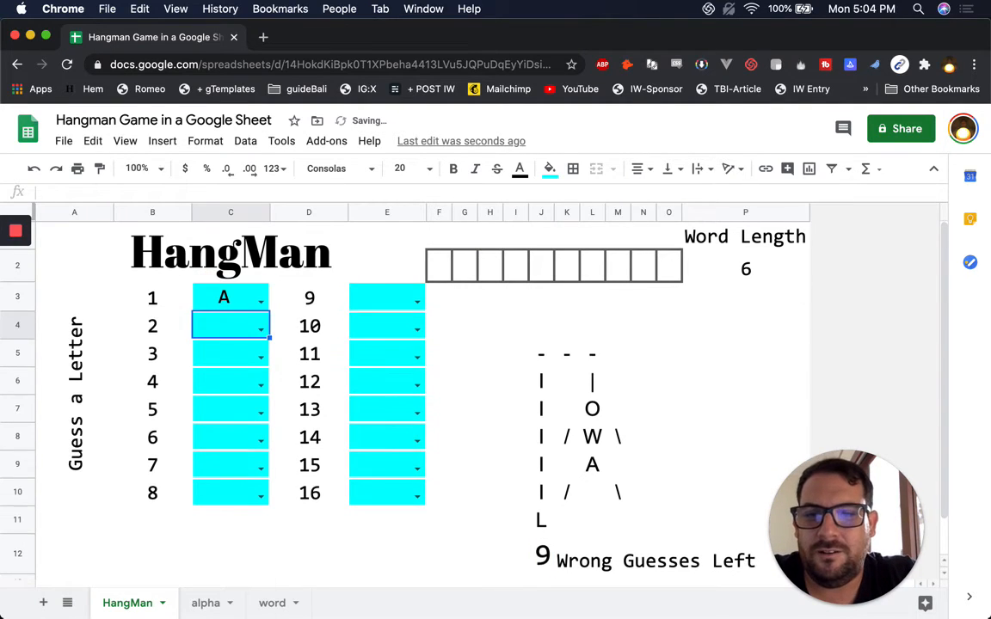
{"action": "type", "text": "B"}
{"action": "key", "text": "Return"}
{"action": "type", "text": "C"}
{"action": "key", "text": "Return"}
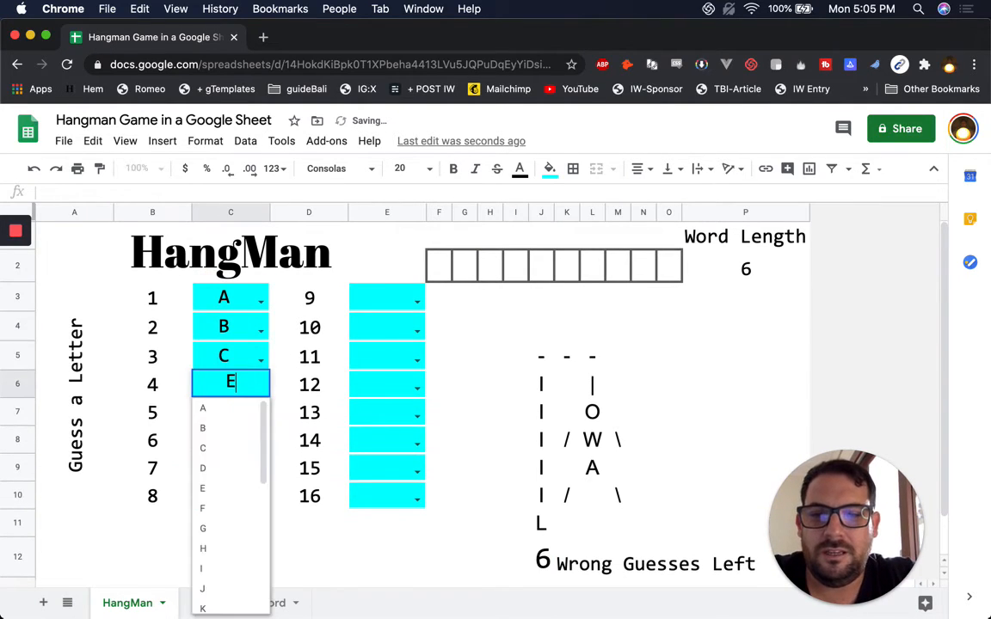
{"action": "type", "text": "E"}
{"action": "key", "text": "Return"}
{"action": "type", "text": "D"}
{"action": "key", "text": "Return"}
{"action": "type", "text": "F"}
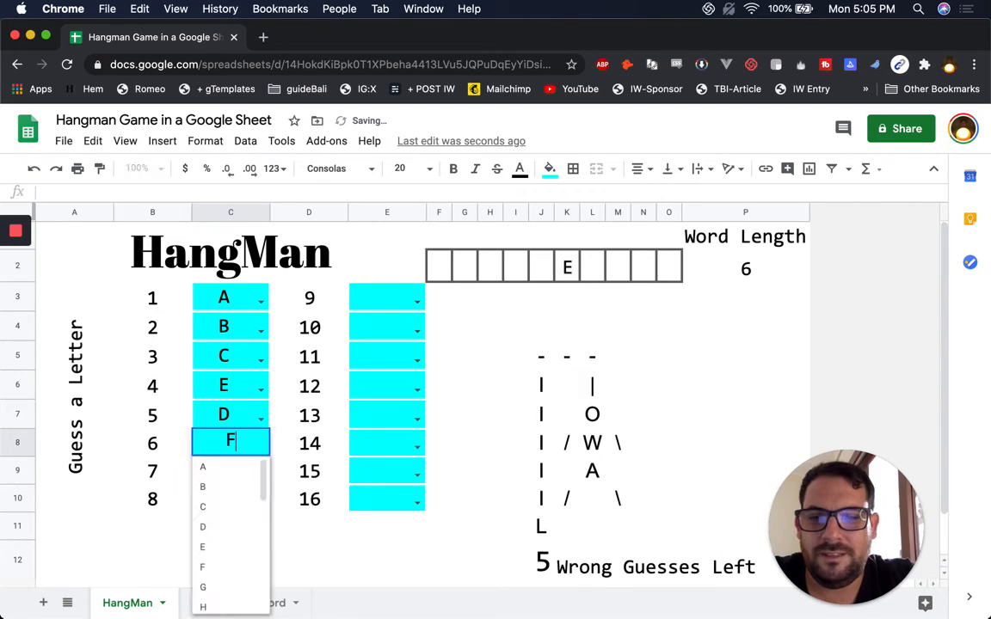
{"action": "key", "text": "Return"}
{"action": "type", "text": "H"}
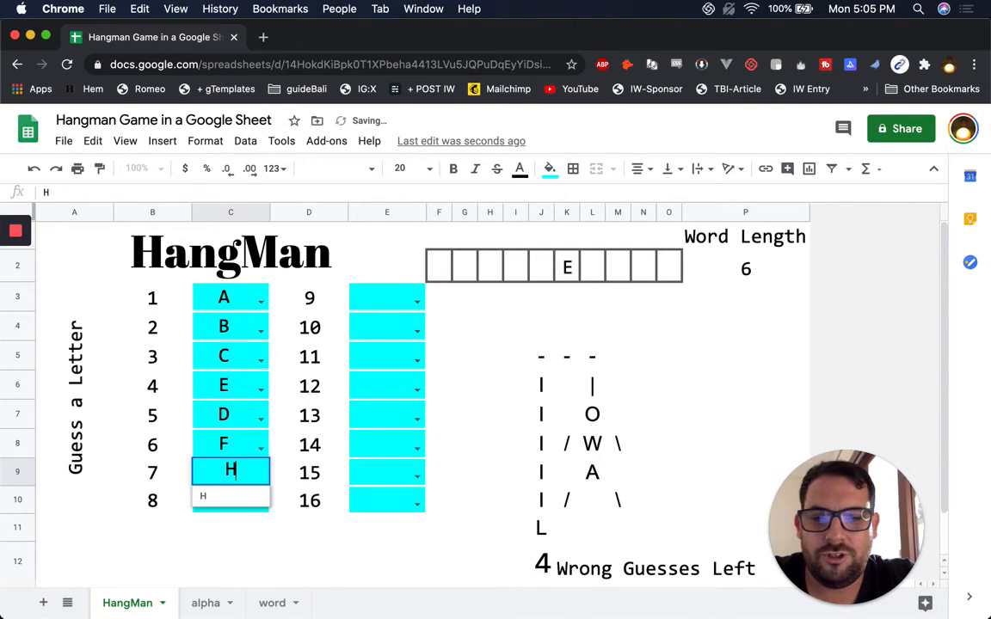
{"action": "key", "text": "Return"}
{"action": "type", "text": "I"}
{"action": "key", "text": "Return"}
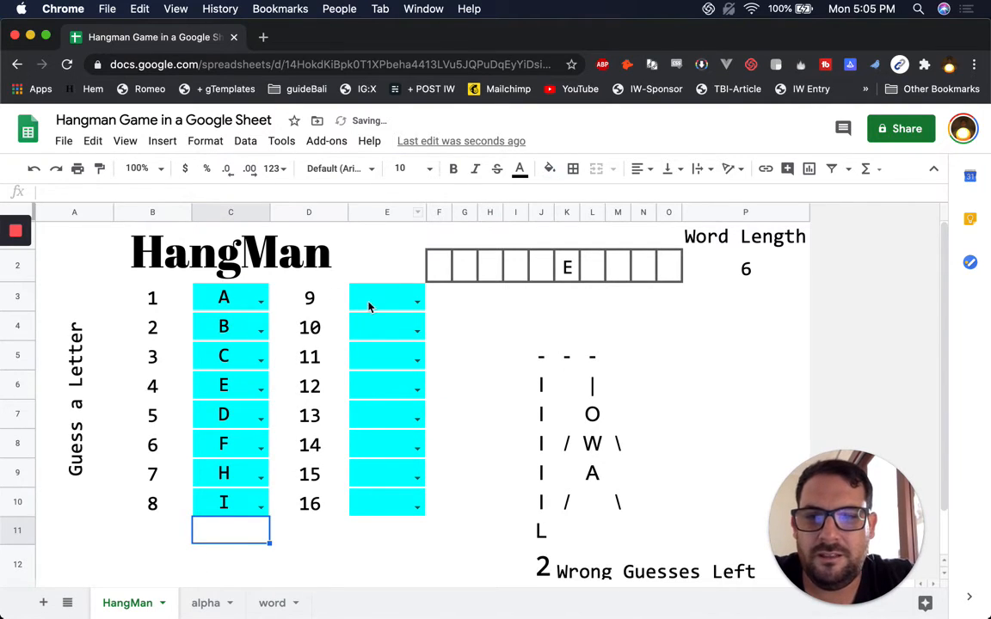
- Enter V and W as guesses 9 and 10, and check the result message cell and the wrong-guesses-left counter
{"action": "left_click", "coordinate": [376, 297]}
{"action": "type", "text": "L"}
{"action": "key", "text": "BackSpace"}
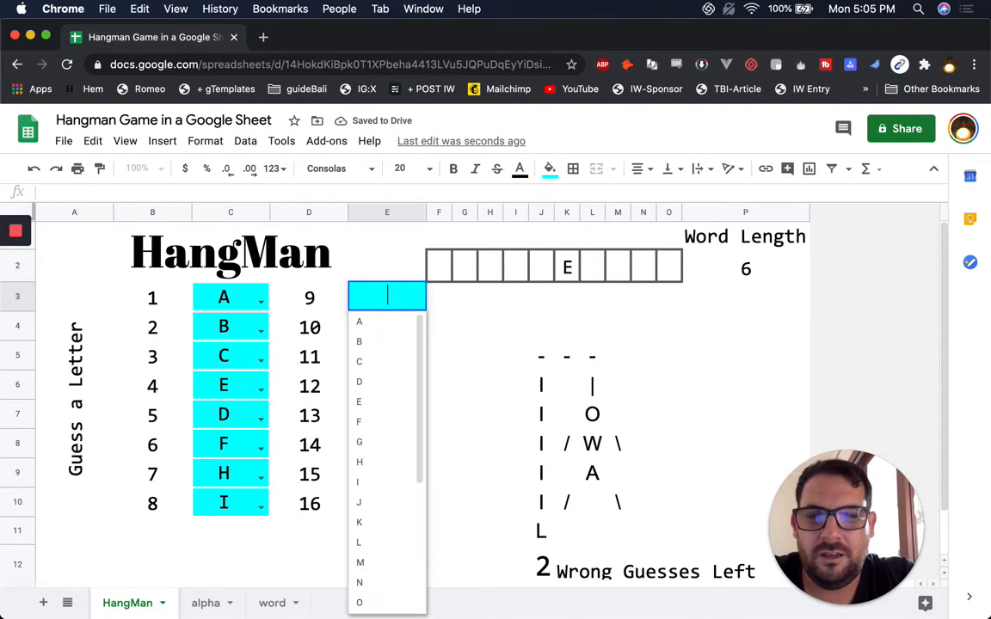
{"action": "type", "text": "V"}
{"action": "key", "text": "Return"}
{"action": "type", "text": "W"}
{"action": "key", "text": "Return"}
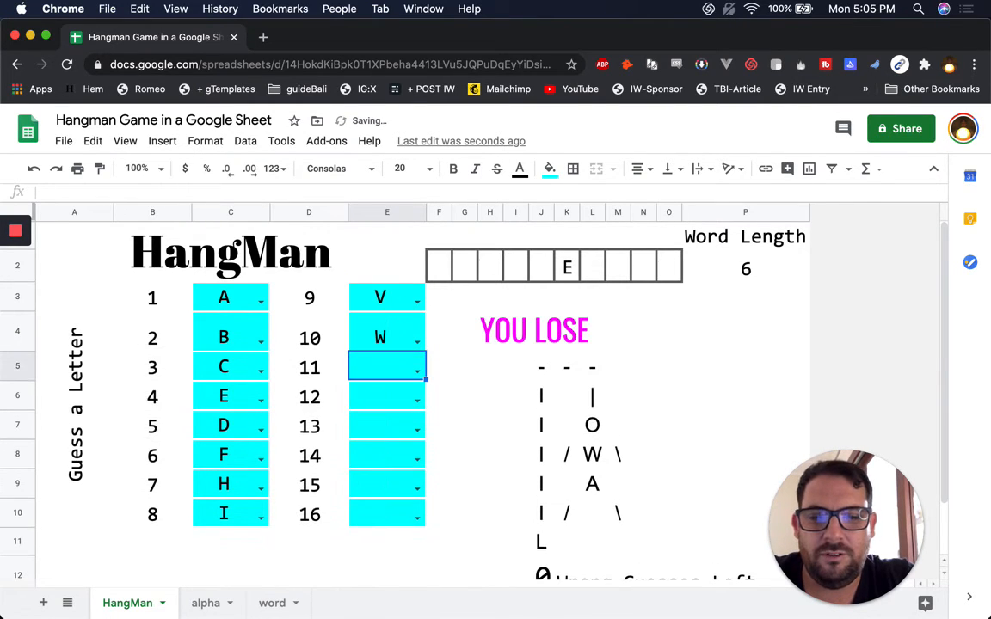
{"action": "left_click", "coordinate": [530, 329]}
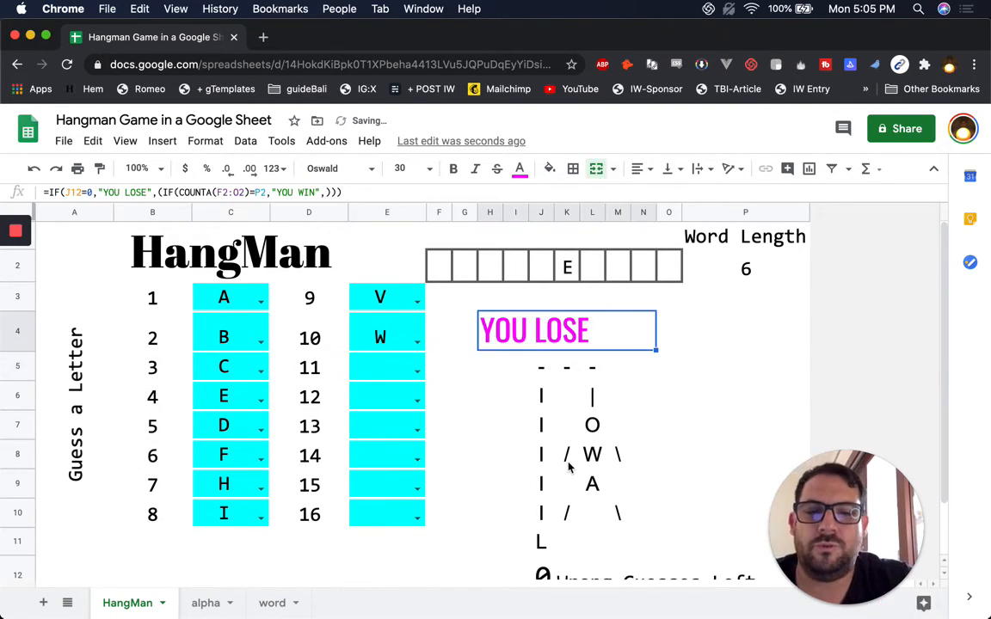
{"action": "scroll", "coordinate": [550, 465], "scroll_direction": "down", "scroll_amount": 2}
{"action": "left_click", "coordinate": [544, 484]}
{"action": "scroll", "coordinate": [494, 434], "scroll_direction": "up", "scroll_amount": 2}
- Clear all entered letters from guesses 1 to 10 and select the result message cell
{"action": "left_click_drag", "start_coordinate": [385, 315], "coordinate": [381, 337]}
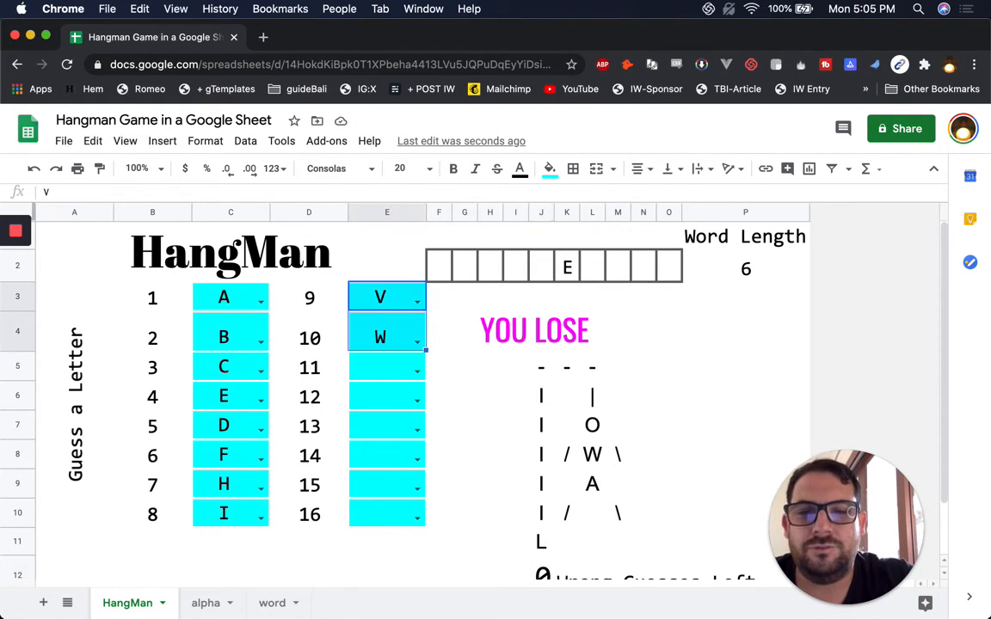
{"action": "key", "text": "Delete"}
{"action": "left_click_drag", "start_coordinate": [232, 297], "coordinate": [244, 498]}
{"action": "key", "text": "Delete"}
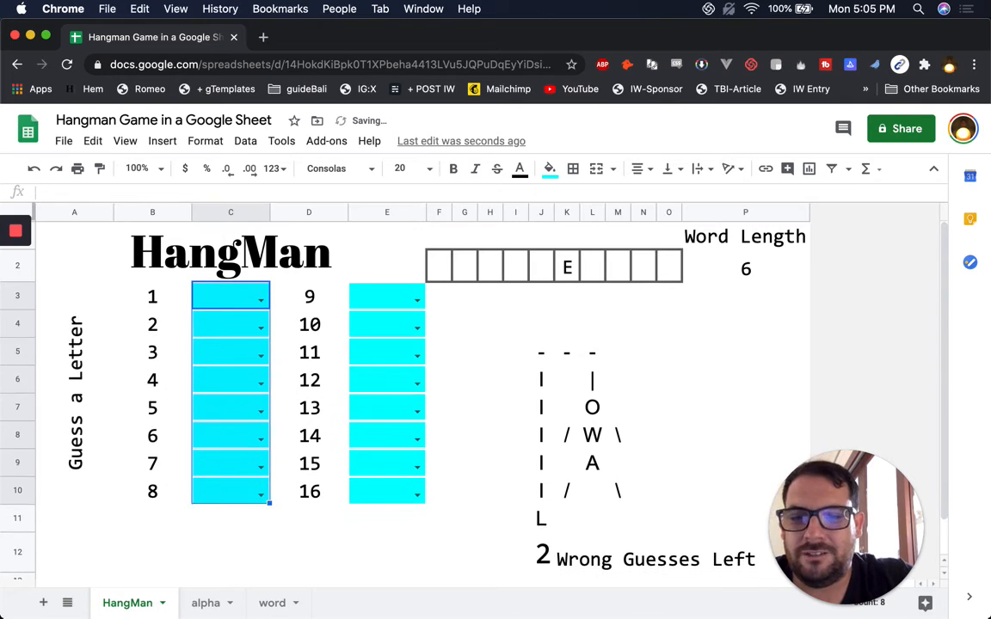
{"action": "left_click", "coordinate": [513, 330]}
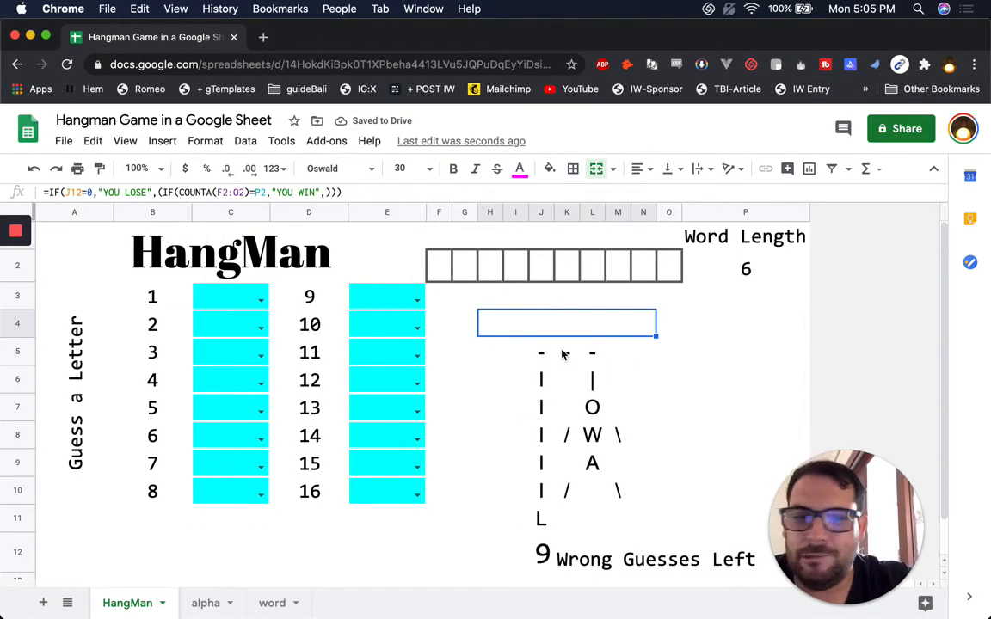
- Insert =IF(J12<9, in front of the L in cell J11, the base of the gallows
{"action": "left_click_drag", "start_coordinate": [620, 489], "coordinate": [524, 516]}
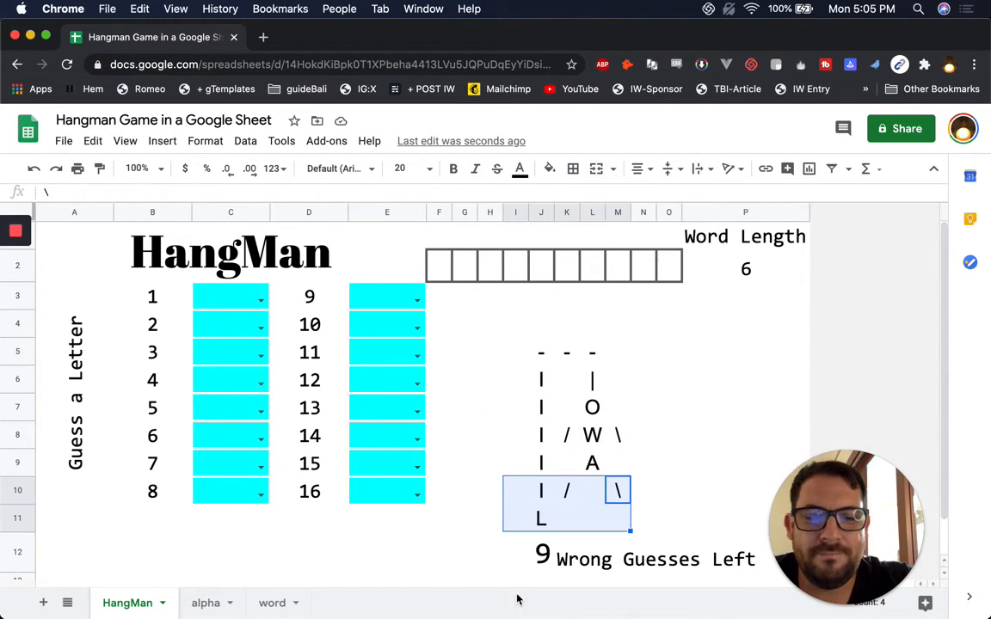
{"action": "left_click", "coordinate": [540, 553]}
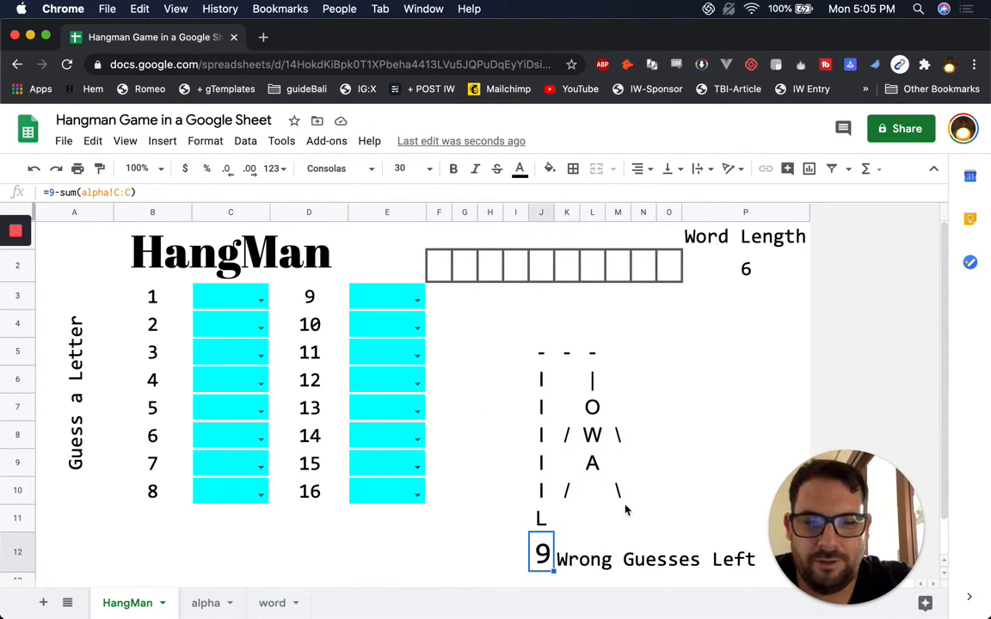
{"action": "left_click", "coordinate": [540, 519]}
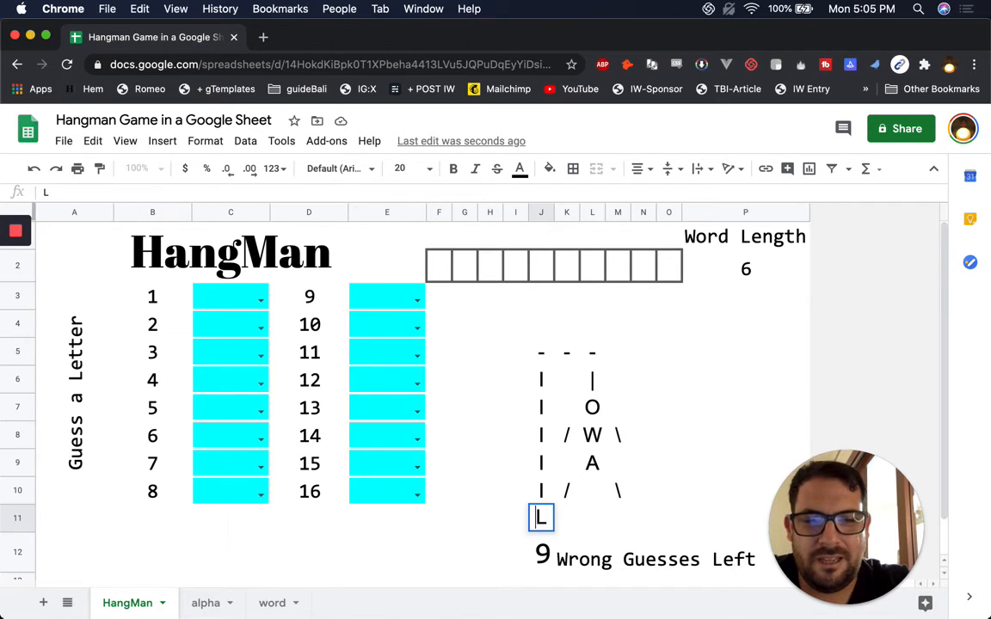
{"action": "key", "text": "Left"}
{"action": "type", "text": "=L"}
{"action": "key", "text": "Left"}
{"action": "type", "text": "IF("}
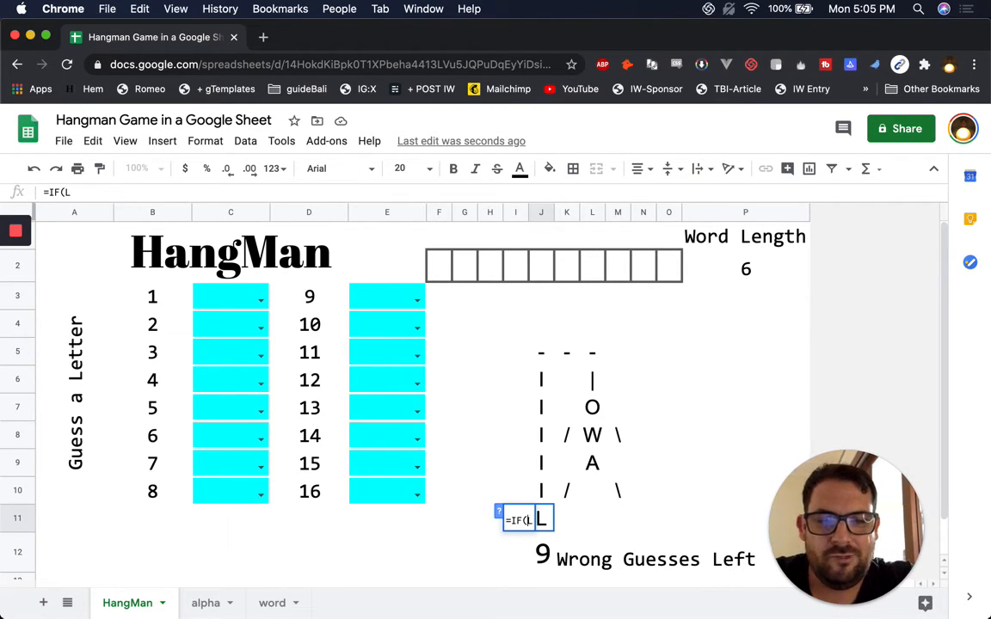
{"action": "type", "text": "J12"}
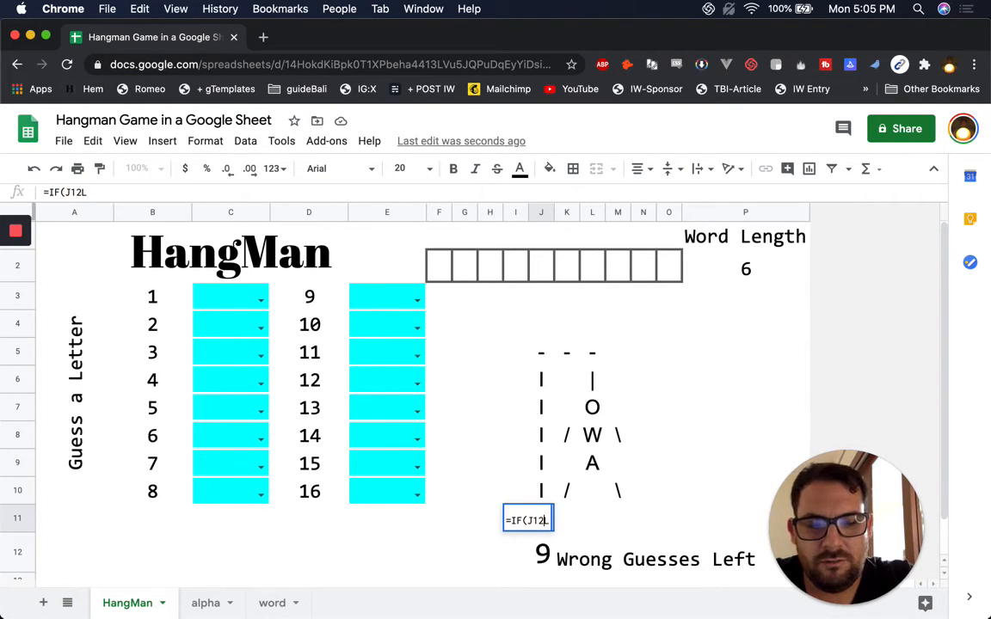
{"action": "type", "text": "<9"}
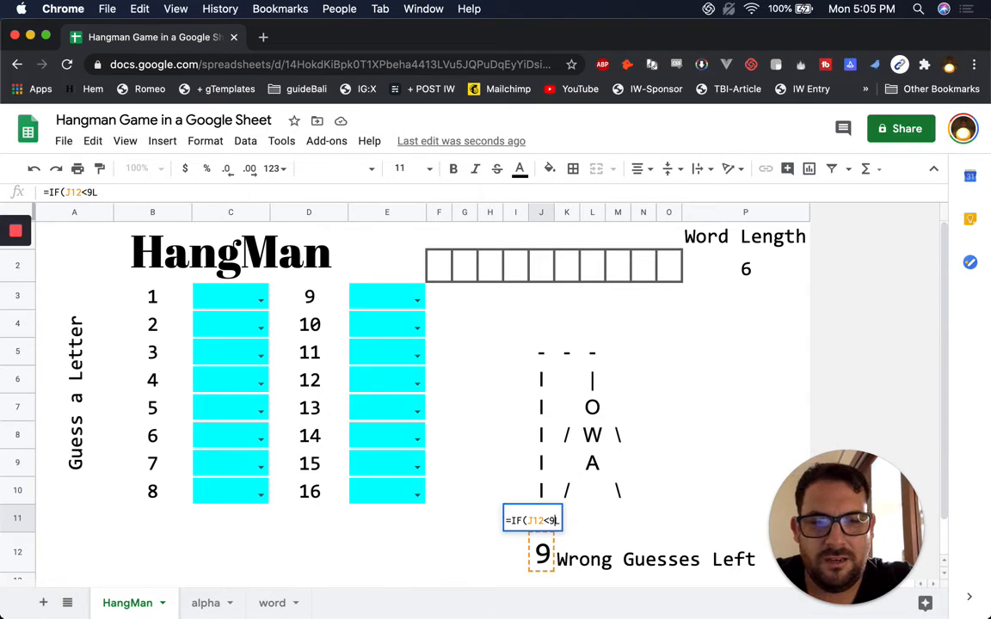
{"action": "type", "text": ","}
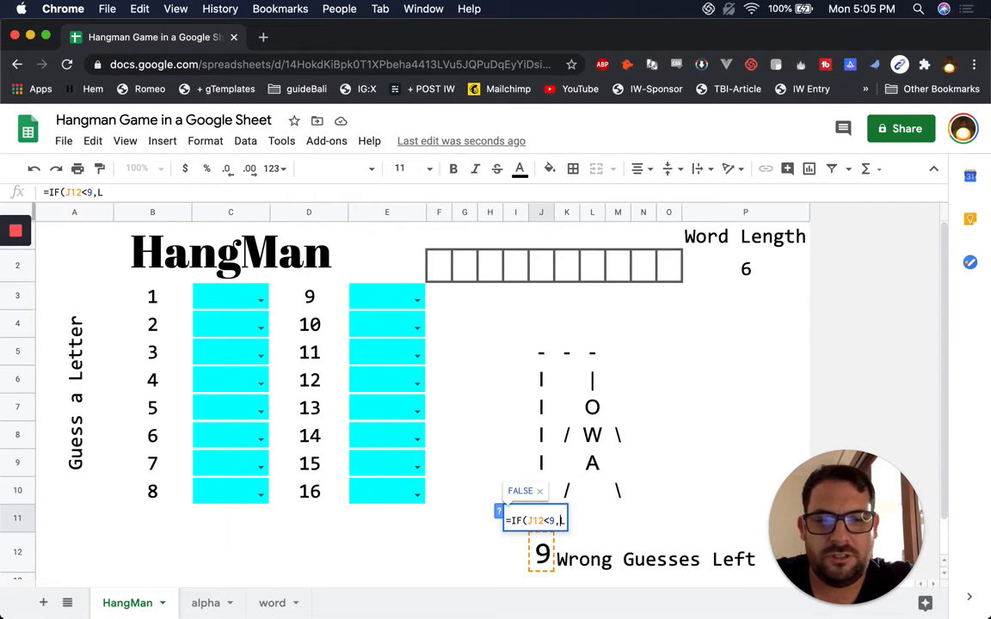
{"action": "type", "text": ","}
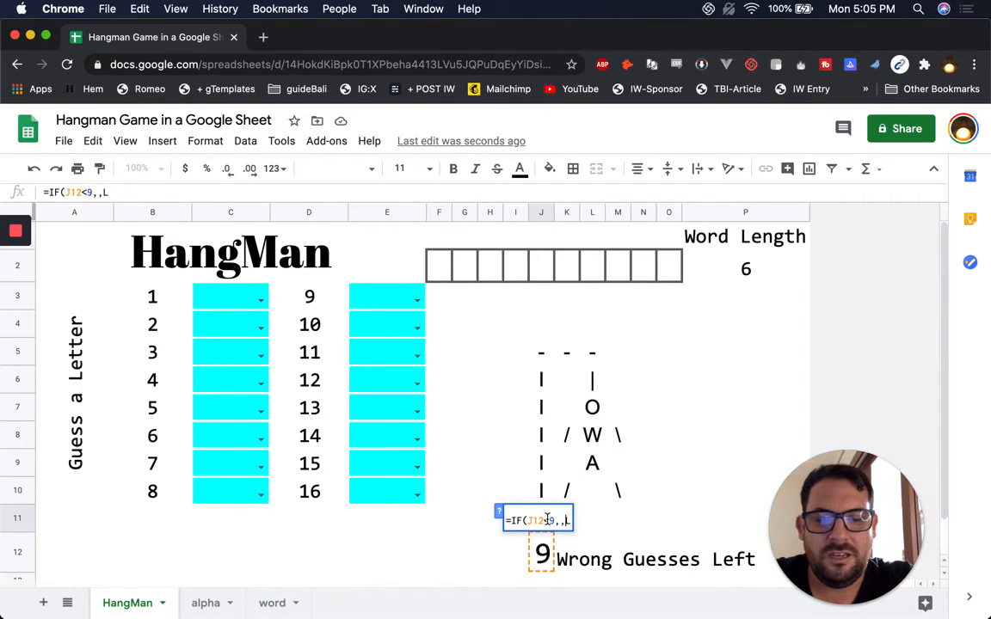
{"action": "key", "text": "BackSpace"}
- Enclose the L in double quotes so that the formula in J11 reads =IF(J12<9,"L"
{"action": "key", "text": "Right"}
{"action": "key", "text": "Left"}
{"action": "type", "text": "\""}
{"action": "key", "text": "Right"}
{"action": "type", "text": "\""}
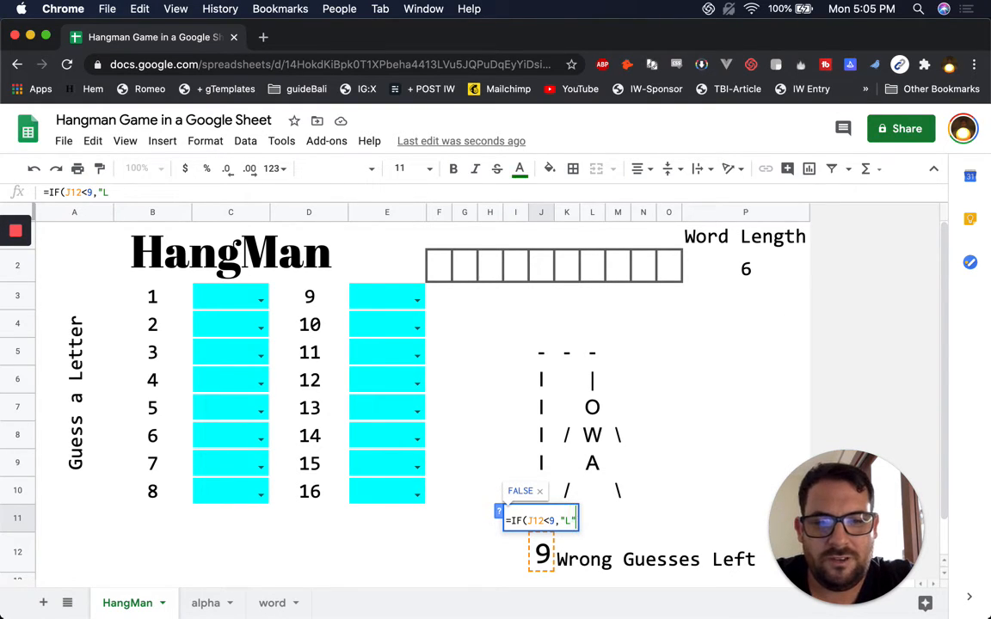
{"action": "key", "text": "Left"}
{"action": "key", "text": "Left"}
{"action": "key", "text": "Left"}
{"action": "type", "text": ","}
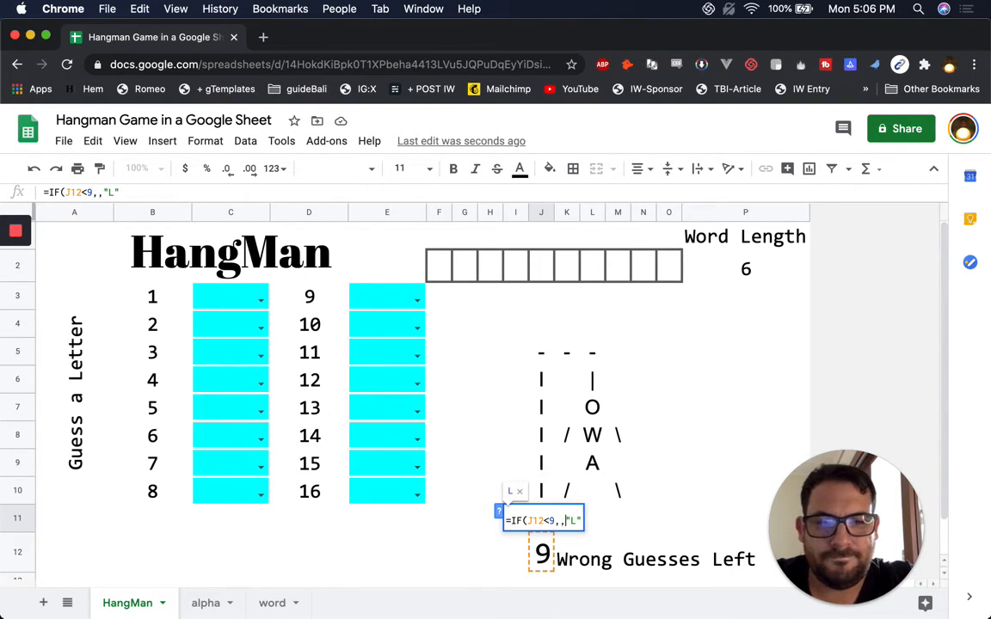
{"action": "key", "text": "Right"}
{"action": "key", "text": "Right"}
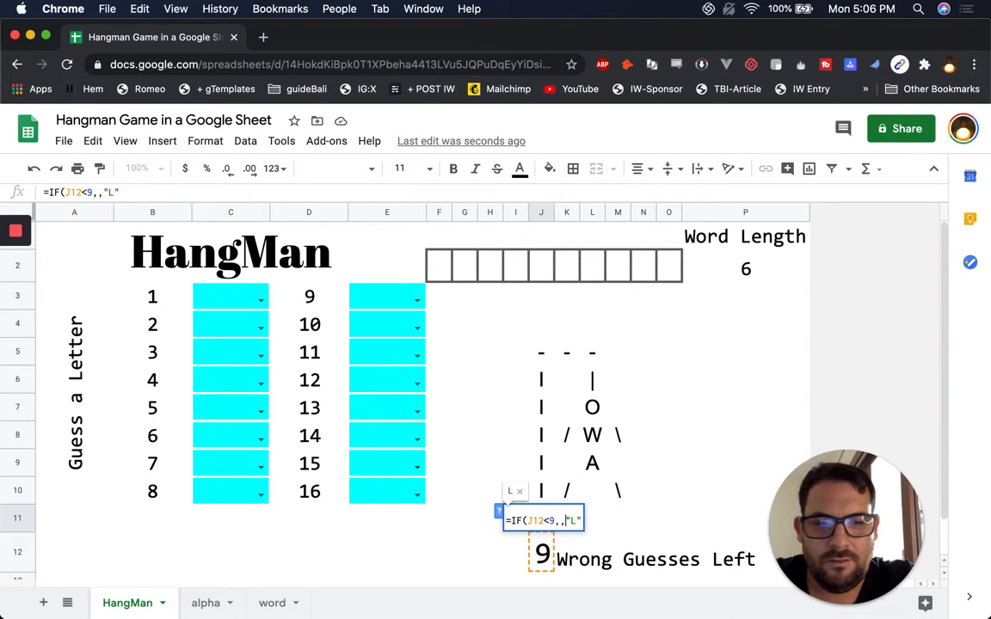
{"action": "key", "text": "BackSpace"}
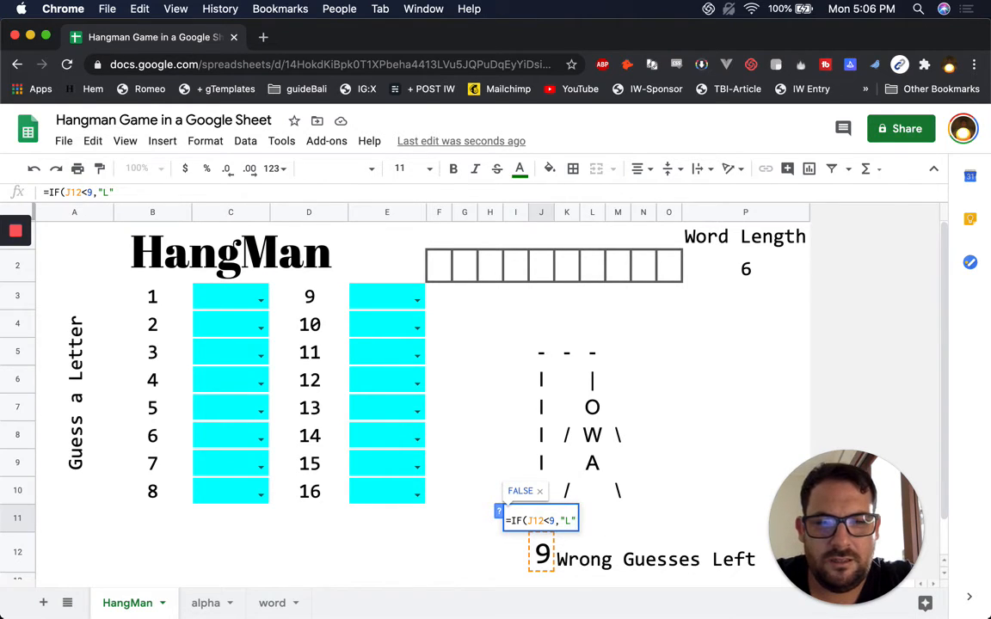
- Finish the J11 formula with an empty false value as =IF(J12<9,"L",) and apply it
{"action": "type", "text": ",)"}
{"action": "key", "text": "Return"}
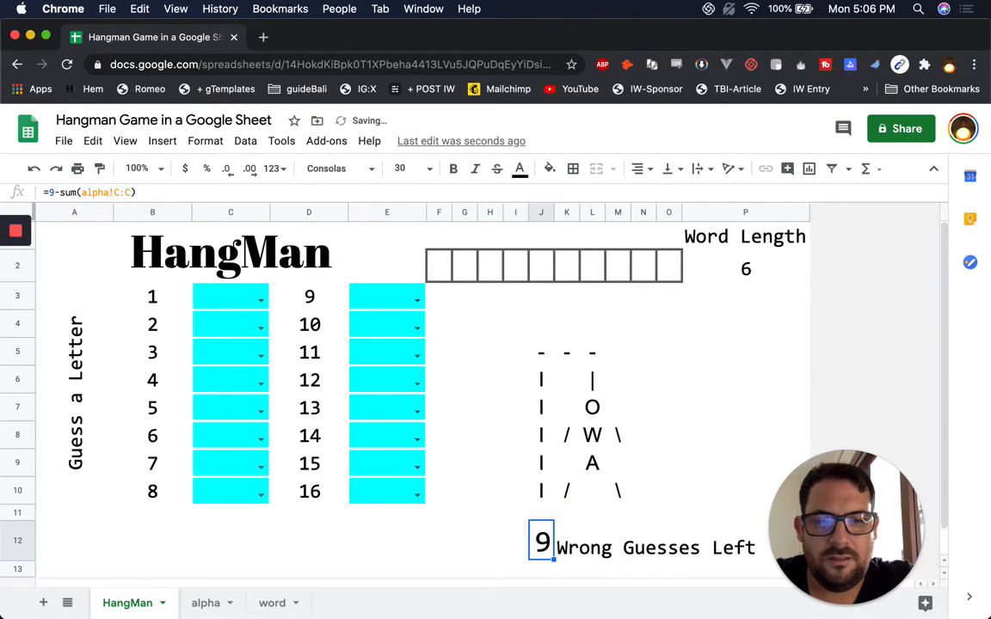
{"action": "key", "text": "Up"}
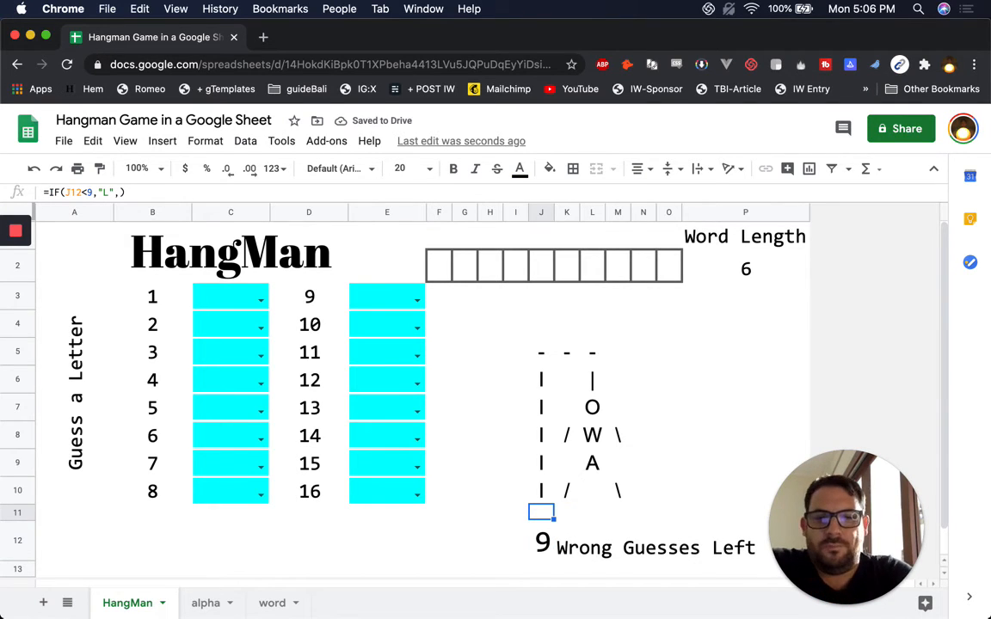
- Enter the letter A as guess 16 in cell E10 to test the gallows formula
{"action": "key", "text": "Left"}
{"action": "key", "text": "Left"}
{"action": "key", "text": "Left"}
{"action": "key", "text": "Left"}
{"action": "key", "text": "Left"}
{"action": "key", "text": "Up"}
{"action": "key", "text": "Right"}
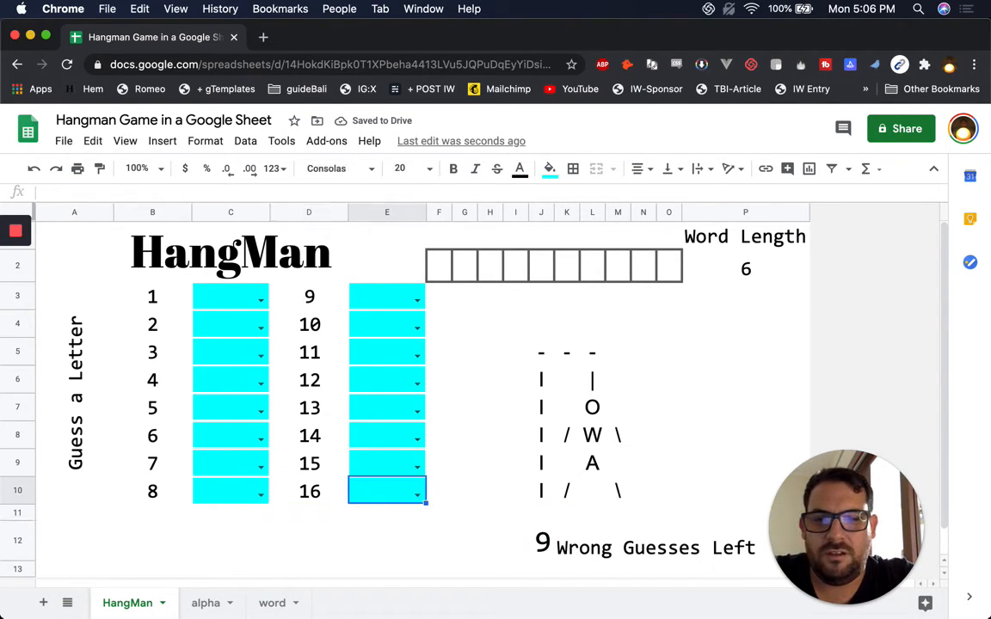
{"action": "type", "text": "A"}
{"action": "key", "text": "Return"}
{"action": "key", "text": "Up"}
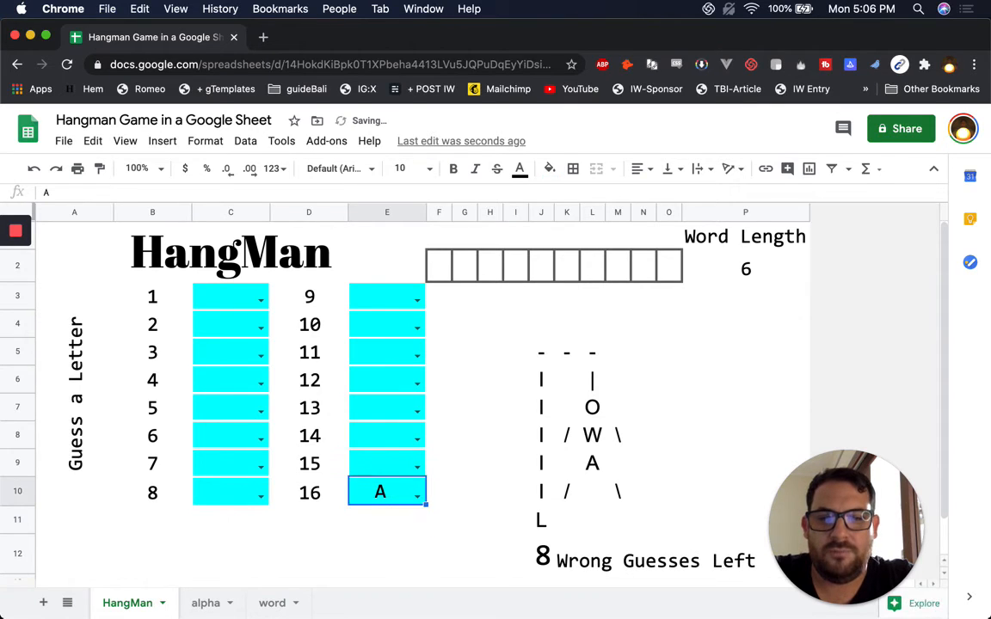
- Copy the formula text from J11 and paste it over the I in cell J10
{"action": "double_click", "coordinate": [543, 519]}
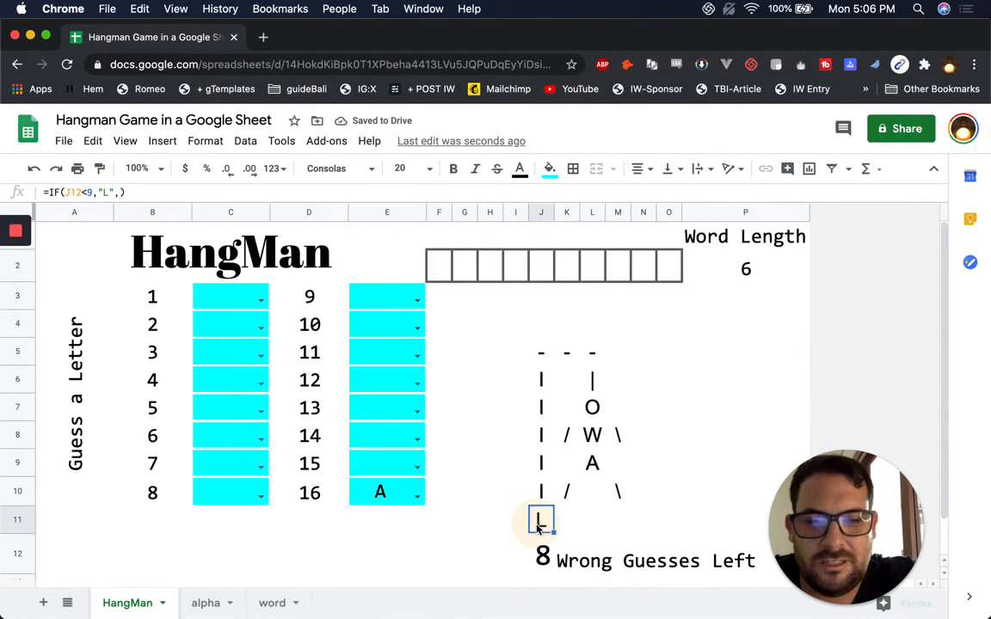
{"action": "left_click_drag", "start_coordinate": [532, 521], "coordinate": [631, 523]}
{"action": "key", "text": "ctrl+c"}
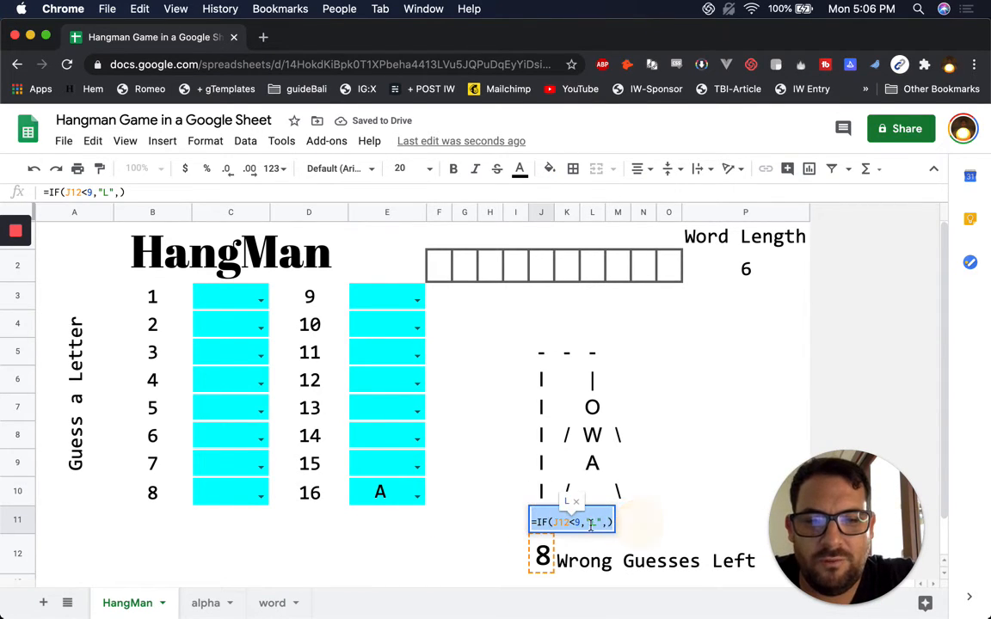
{"action": "key", "text": "Escape"}
{"action": "left_click", "coordinate": [543, 496]}
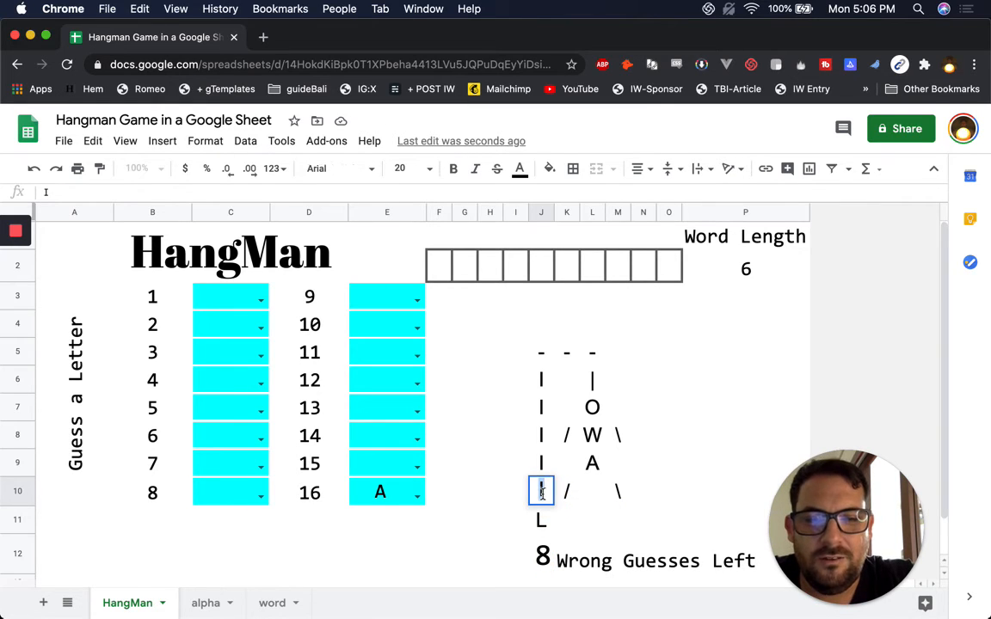
{"action": "key", "text": "ctrl+v"}
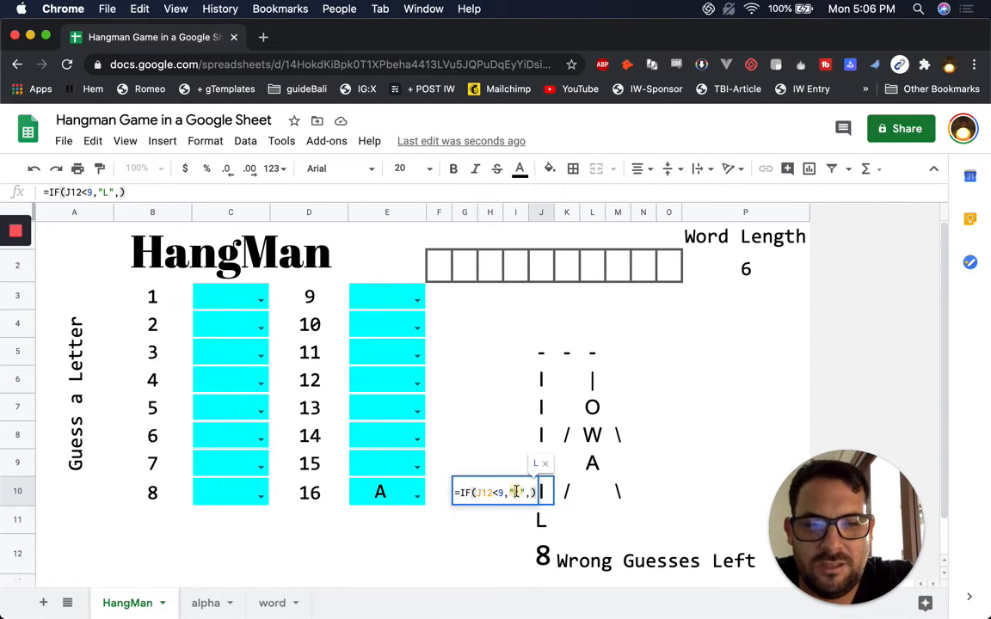
- Change the L in the J10 formula to a vertical bar, =IF(J12<9,"|",), and apply it
{"action": "key", "text": "BackSpace"}
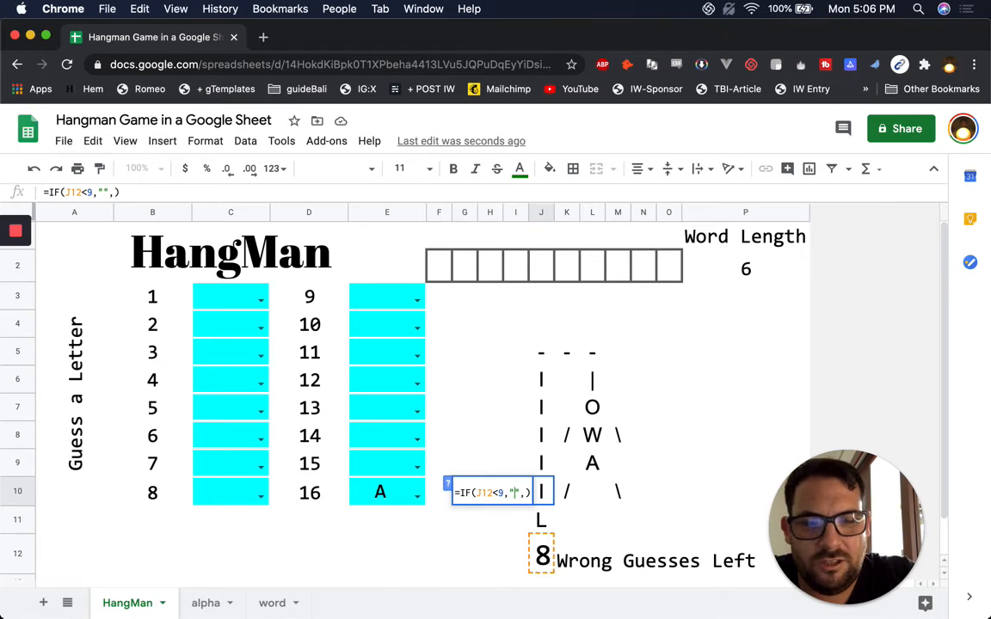
{"action": "type", "text": "|"}
{"action": "key", "text": "Return"}
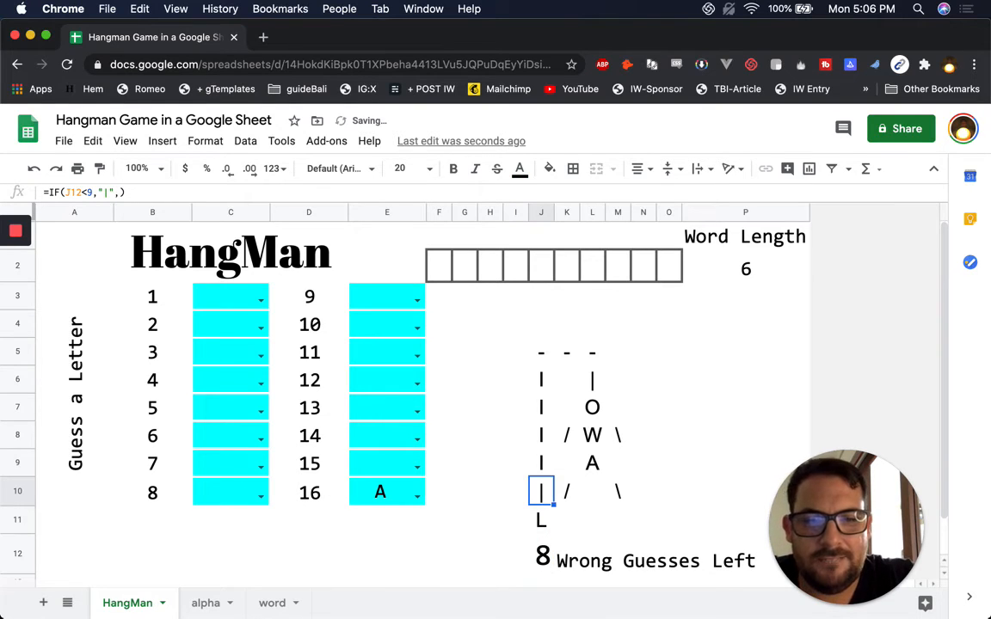
- Replace the vertical bar in the J10 formula with a capital I, giving =IF(J12<9,"I",), and apply it
{"action": "double_click", "coordinate": [550, 493]}
{"action": "key", "text": "BackSpace"}
{"action": "type", "text": "I"}
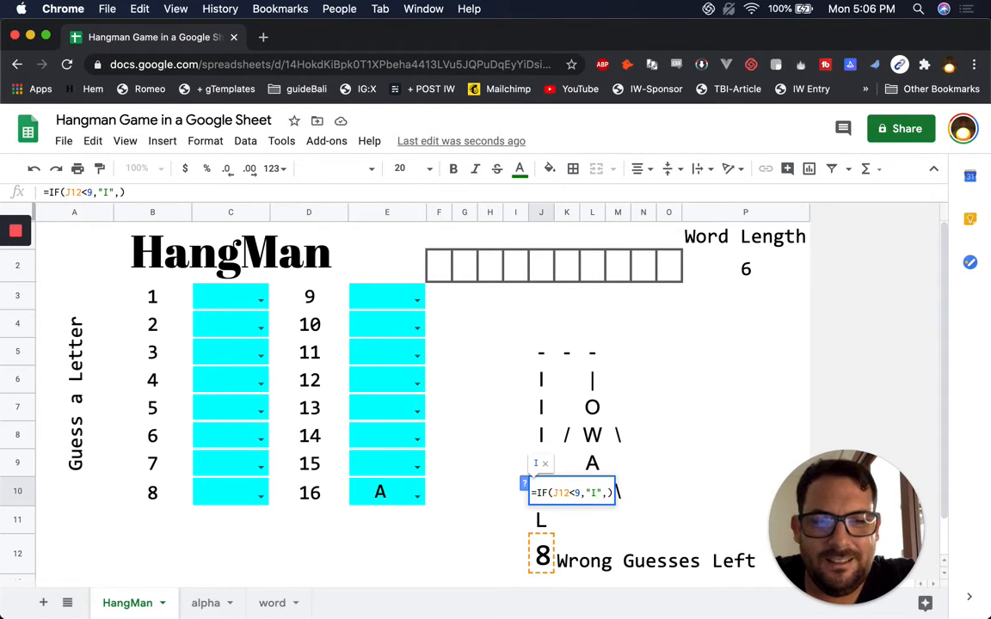
{"action": "key", "text": "Return"}
{"action": "key", "text": "Up"}
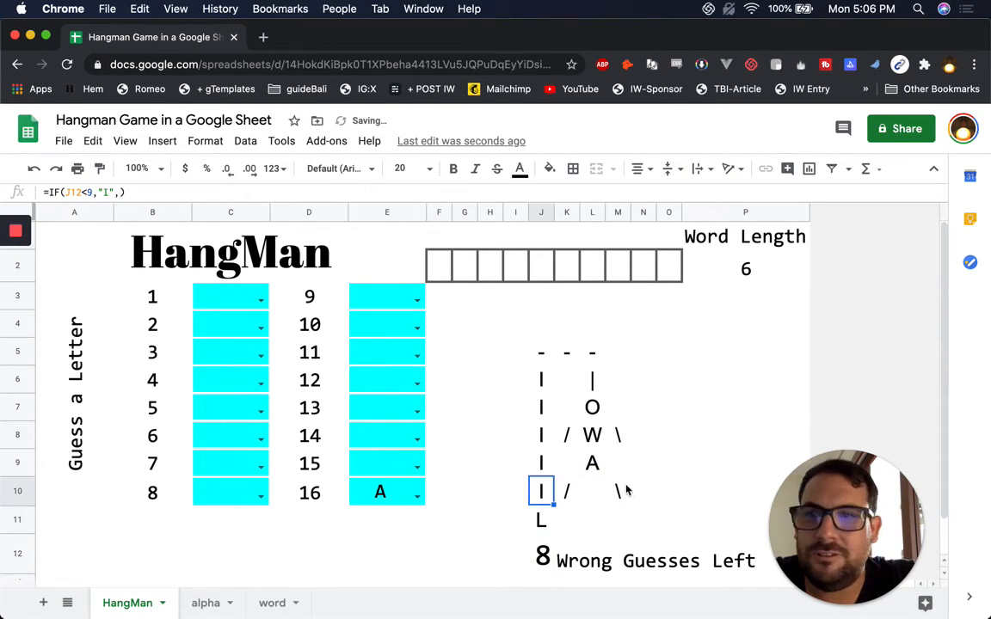
- Copy the formula text from J10 and paste it over the I in cell J9
{"action": "triple_click", "coordinate": [540, 491]}
{"action": "key", "text": "super+c"}
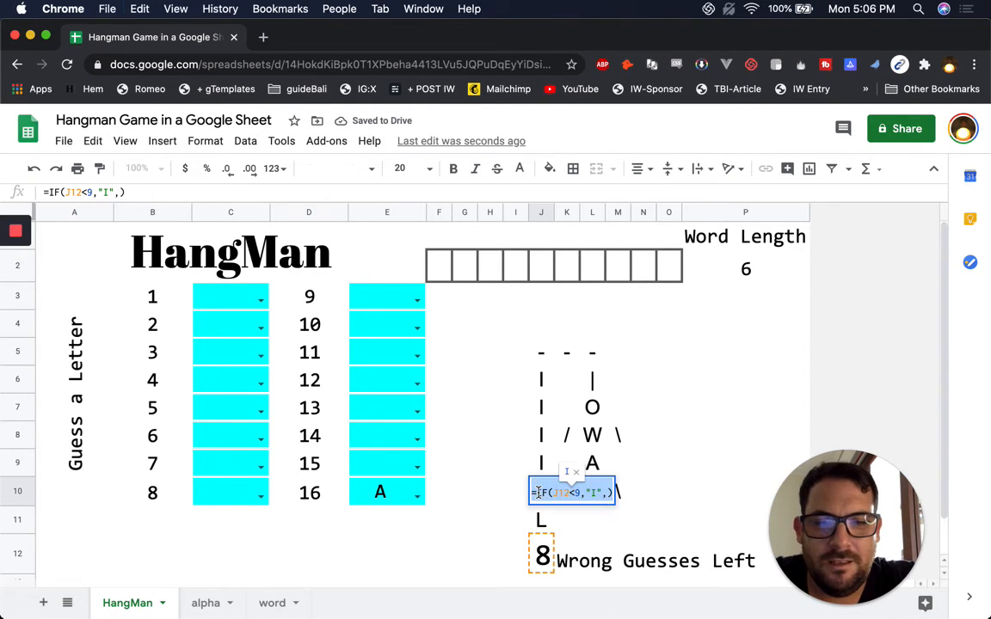
{"action": "left_click", "coordinate": [541, 463]}
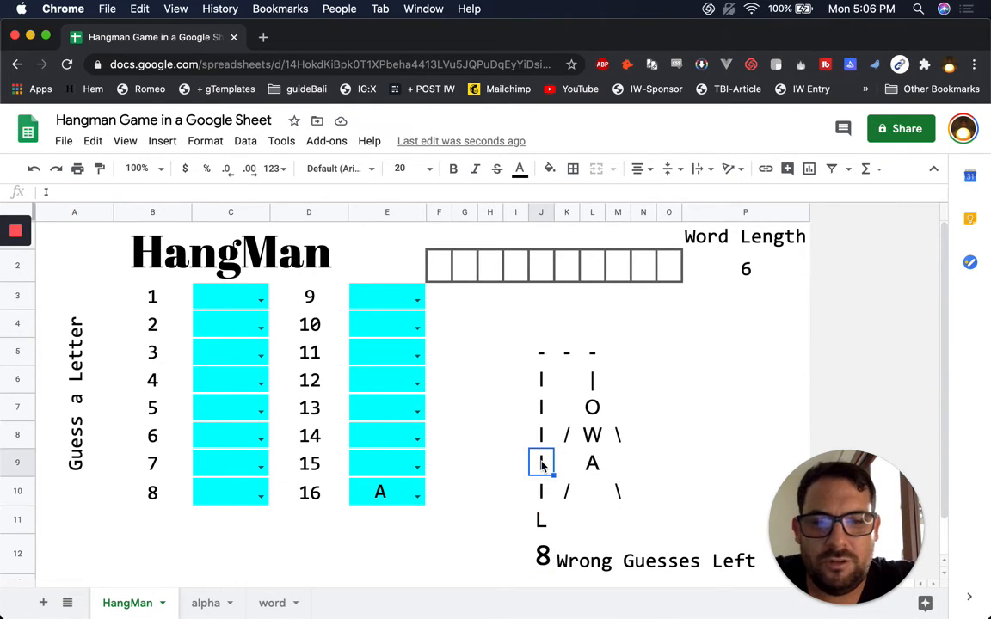
{"action": "double_click", "coordinate": [543, 465]}
{"action": "key", "text": "super+v"}
{"action": "key", "text": "super+q"}
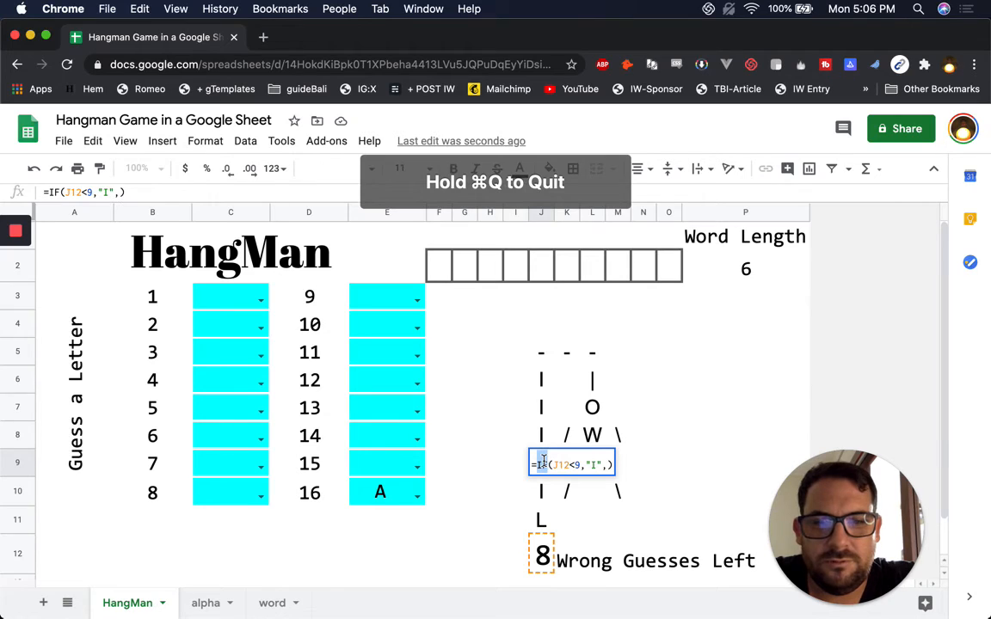
{"action": "key", "text": "Left"}
{"action": "key", "text": "Left"}
{"action": "key", "text": "Left"}
{"action": "key", "text": "BackSpace"}
{"action": "type", "text": "A"}
{"action": "key", "text": "Return"}
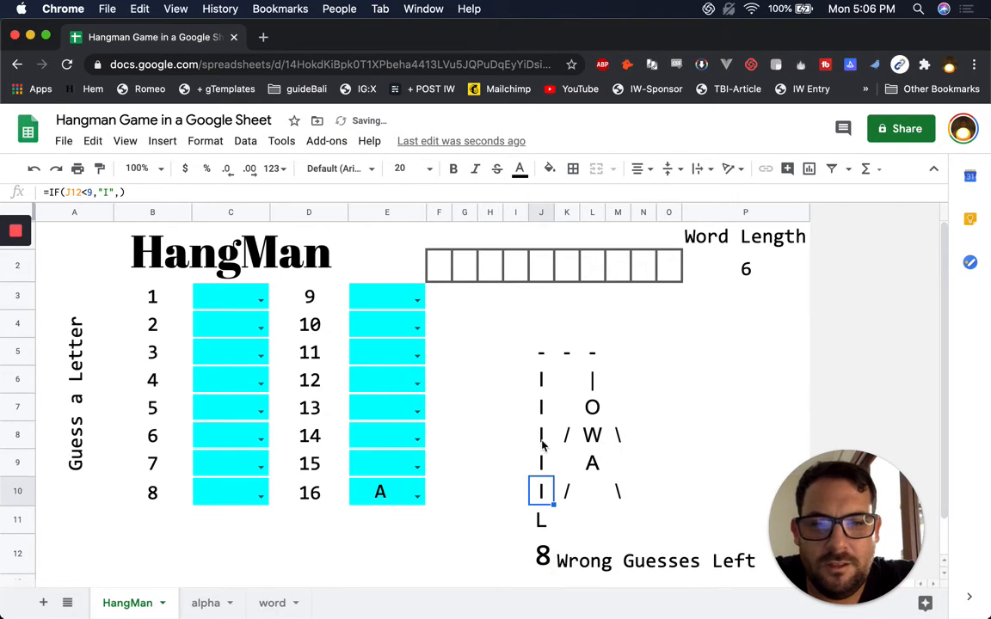
{"action": "double_click", "coordinate": [541, 435]}
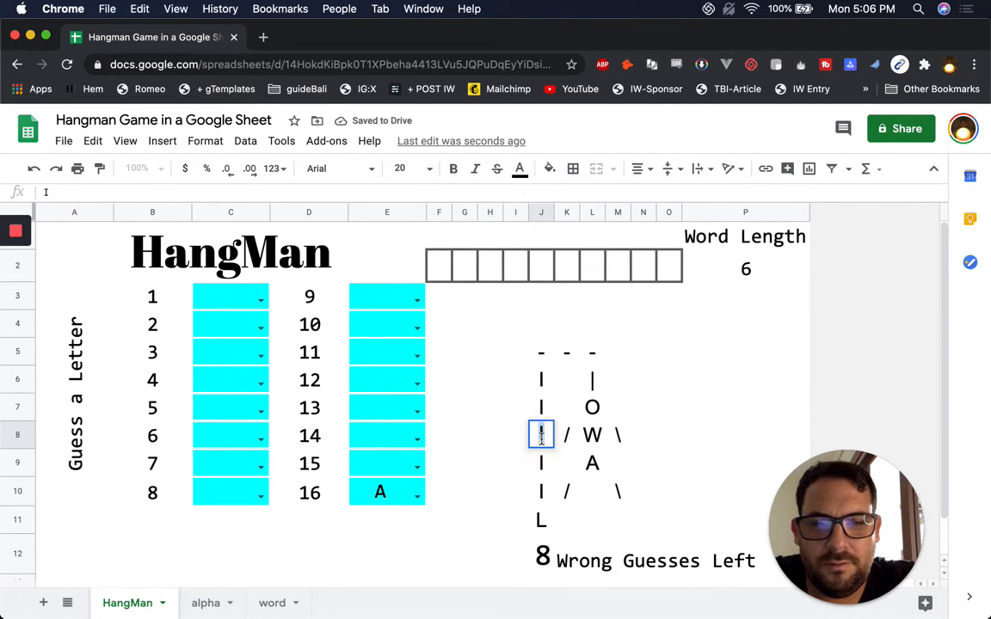
{"action": "key", "text": "super+v"}
{"action": "key", "text": "Escape"}
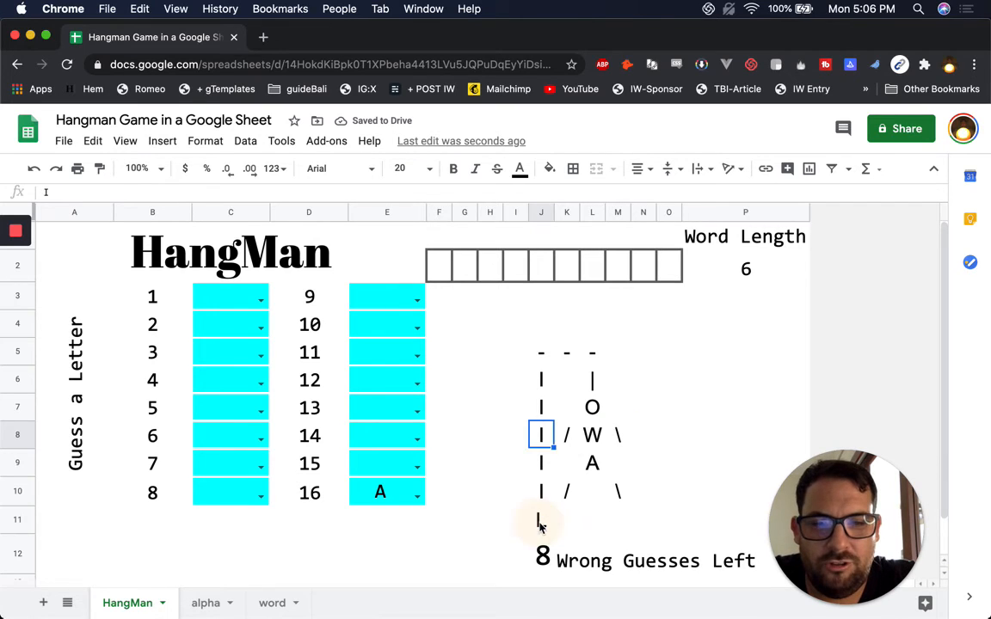
- Make the J12 reference in cell J11 absolute, giving =IF($J$12<9,"L",), and apply it
{"action": "left_click", "coordinate": [540, 520]}
{"action": "double_click", "coordinate": [541, 521]}
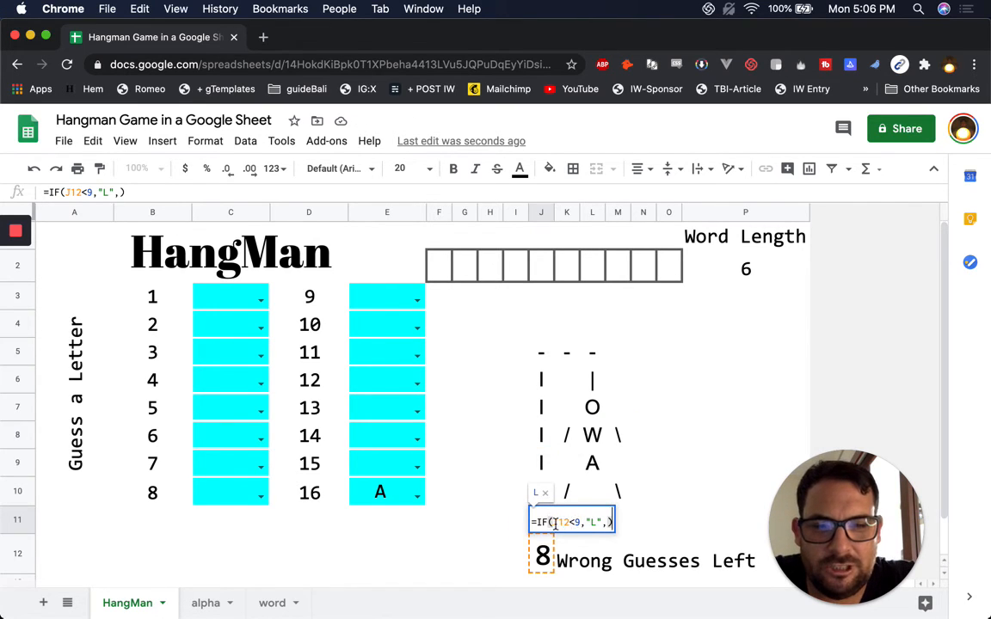
{"action": "left_click", "coordinate": [553, 522]}
{"action": "type", "text": "$"}
{"action": "key", "text": "Right"}
{"action": "type", "text": "$"}
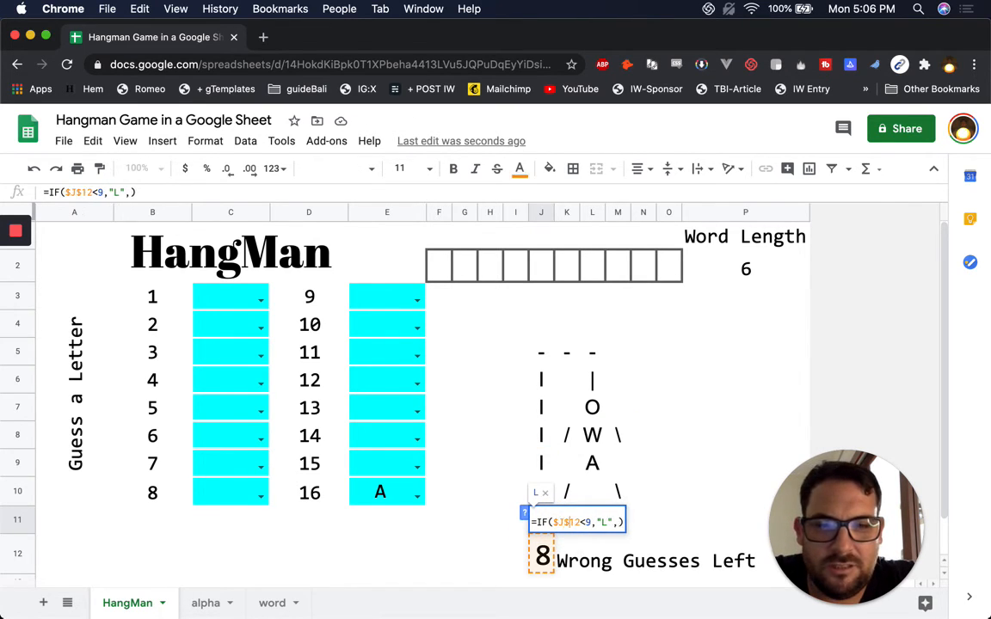
{"action": "key", "text": "Return"}
- Paste the absolute-reference formula from J11 into cells J10, J9 and J8
{"action": "key", "text": "Up"}
{"action": "key", "text": "super+v"}
{"action": "key", "text": "Up"}
{"action": "key", "text": "super+v"}
{"action": "key", "text": "Up"}
{"action": "key", "text": "super+v"}
- Replace the L in the J10 formula with a capital I, giving =IF($J$12<9,"I",)
{"action": "key", "text": "Down"}
{"action": "key", "text": "Down"}
{"action": "double_click", "coordinate": [118, 192]}
{"action": "type", "text": "I"}
{"action": "key", "text": "Return"}
- Copy cell J10 into cells J9, J8, J7 and J6 so the whole gallows post uses the formula
{"action": "key", "text": "Up"}
{"action": "key", "text": "super+c"}
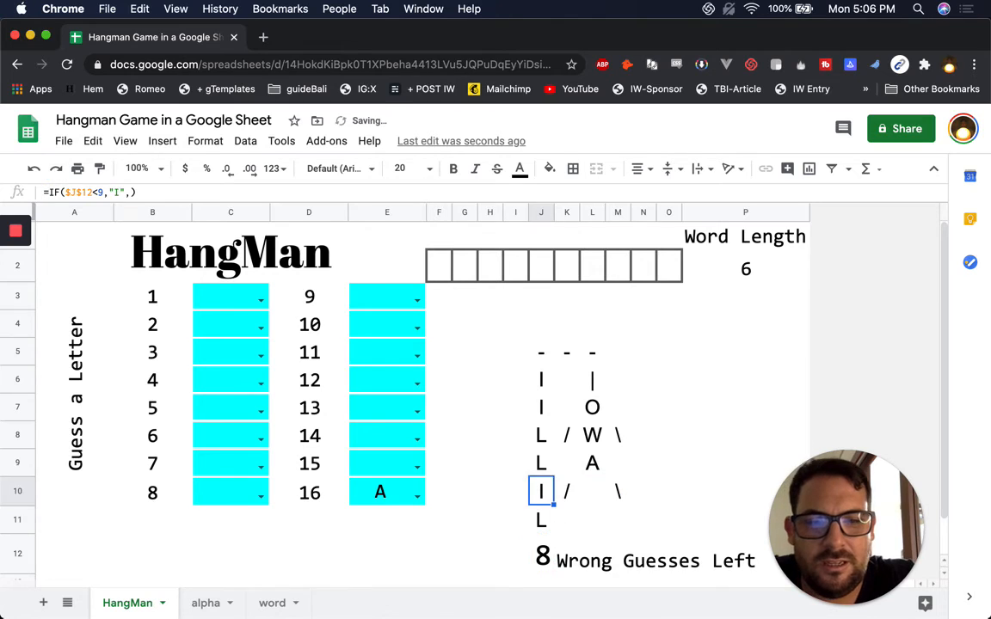
{"action": "key", "text": "Up"}
{"action": "key", "text": "super+v"}
{"action": "key", "text": "Up"}
{"action": "key", "text": "super+v"}
{"action": "key", "text": "Up"}
{"action": "key", "text": "super+v"}
{"action": "key", "text": "Up"}
{"action": "key", "text": "super+v"}
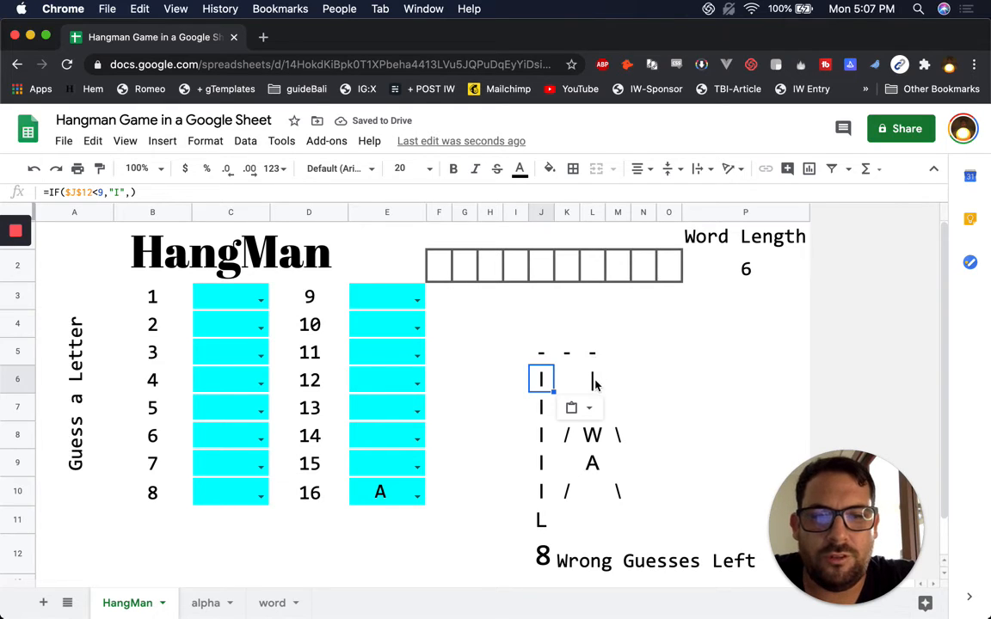
{"action": "left_click", "coordinate": [641, 414]}
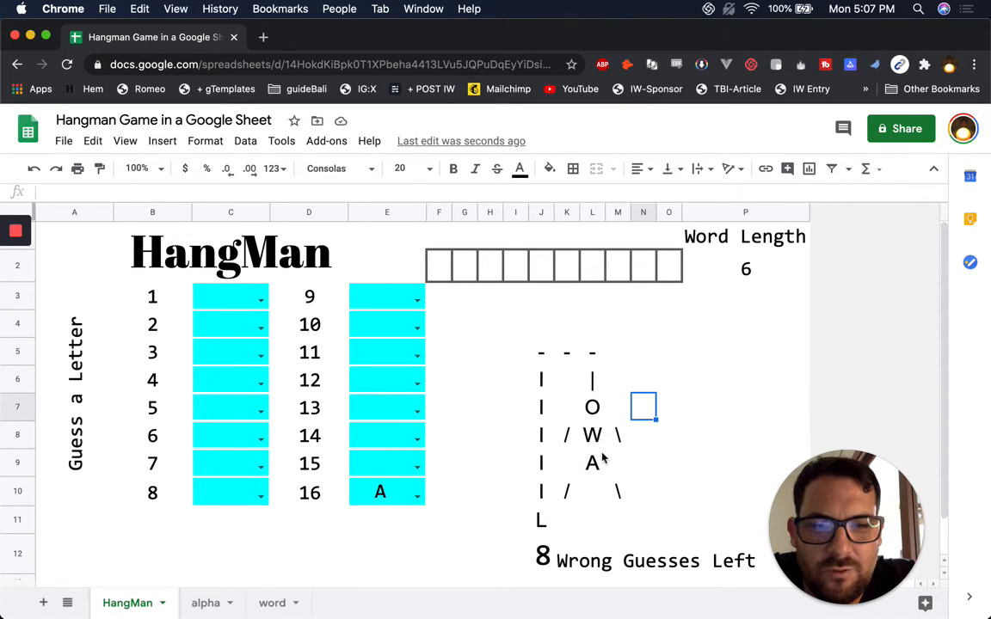
- Copy the J6 formula text into cell J5 and change its I to a hyphen, giving =IF($J$12<9,"-",)
{"action": "left_click", "coordinate": [542, 384]}
{"action": "double_click", "coordinate": [540, 379]}
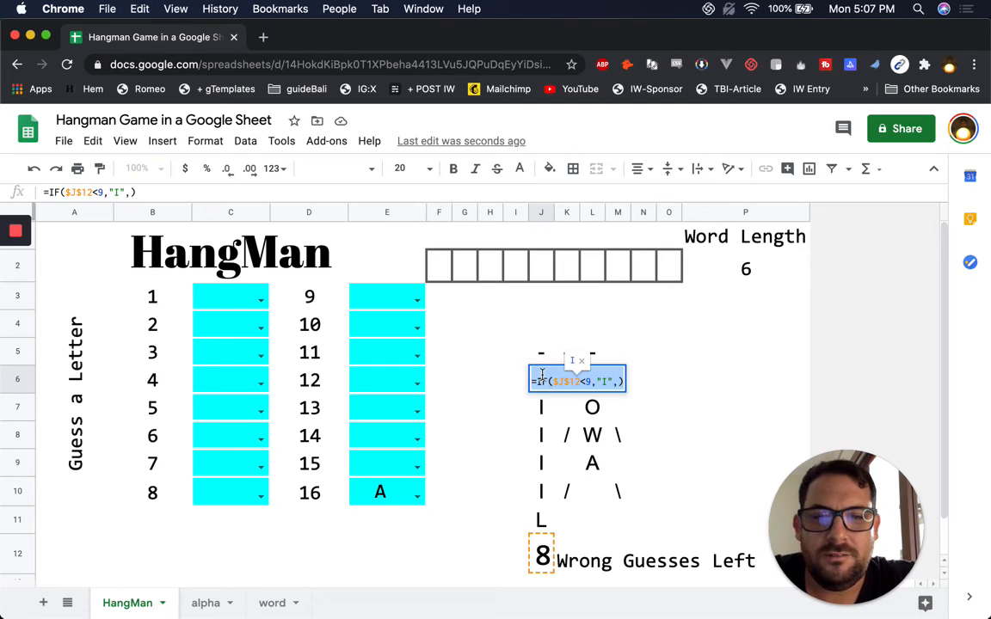
{"action": "left_click", "coordinate": [541, 356]}
{"action": "key", "text": "ctrl+v"}
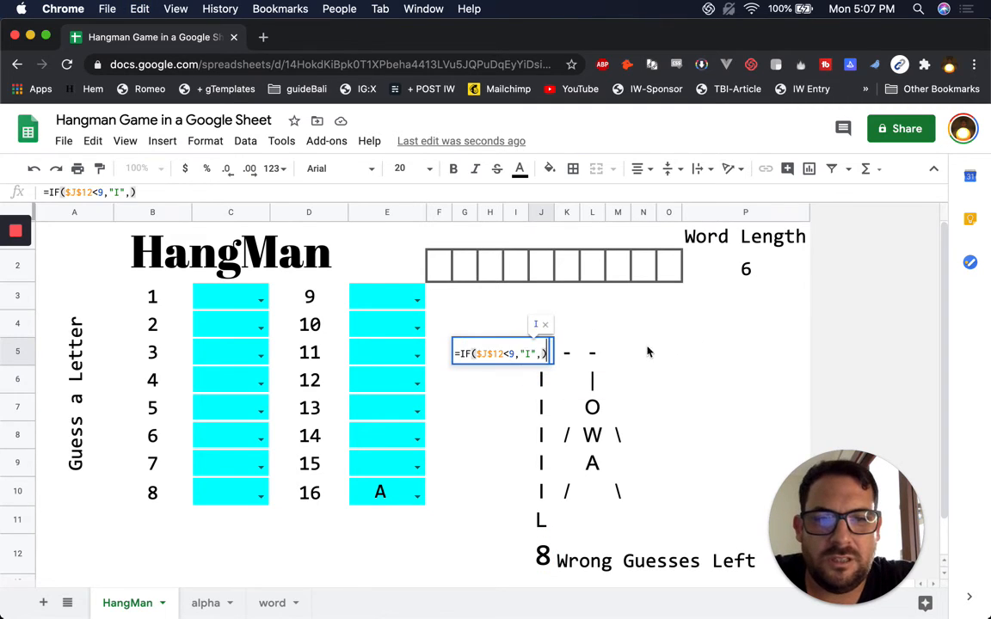
{"action": "double_click", "coordinate": [528, 354]}
{"action": "type", "text": "-"}
{"action": "key", "text": "Return"}
- Copy the J5 hyphen formula into cells K5 and L5 to complete the gallows beam
{"action": "key", "text": "Up"}
{"action": "key", "text": "ctrl+c"}
{"action": "key", "text": "Right"}
{"action": "key", "text": "Right"}
{"action": "key", "text": "Delete"}
{"action": "key", "text": "Right"}
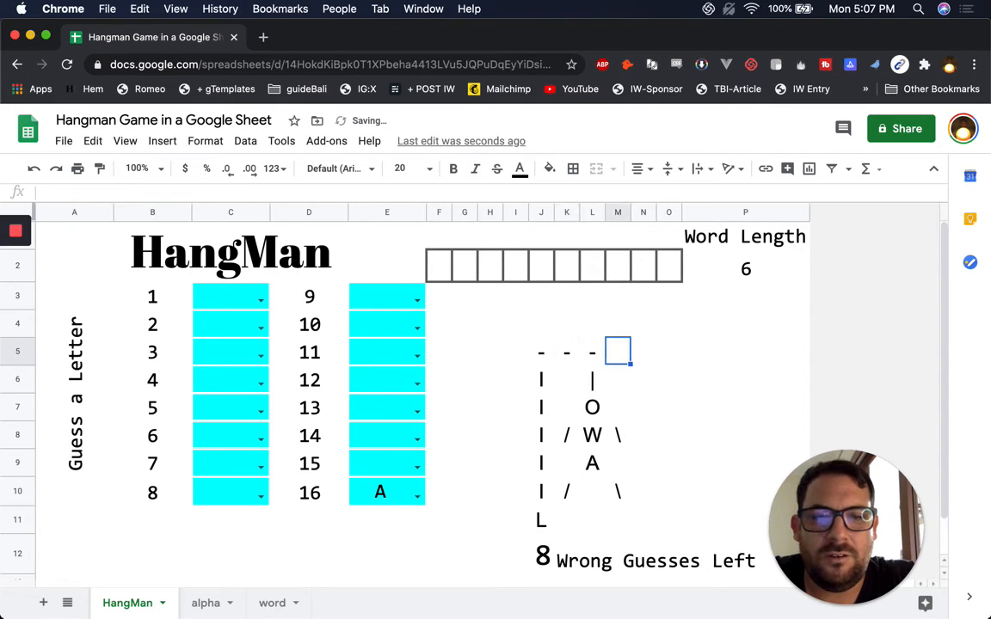
{"action": "left_click", "coordinate": [592, 352]}
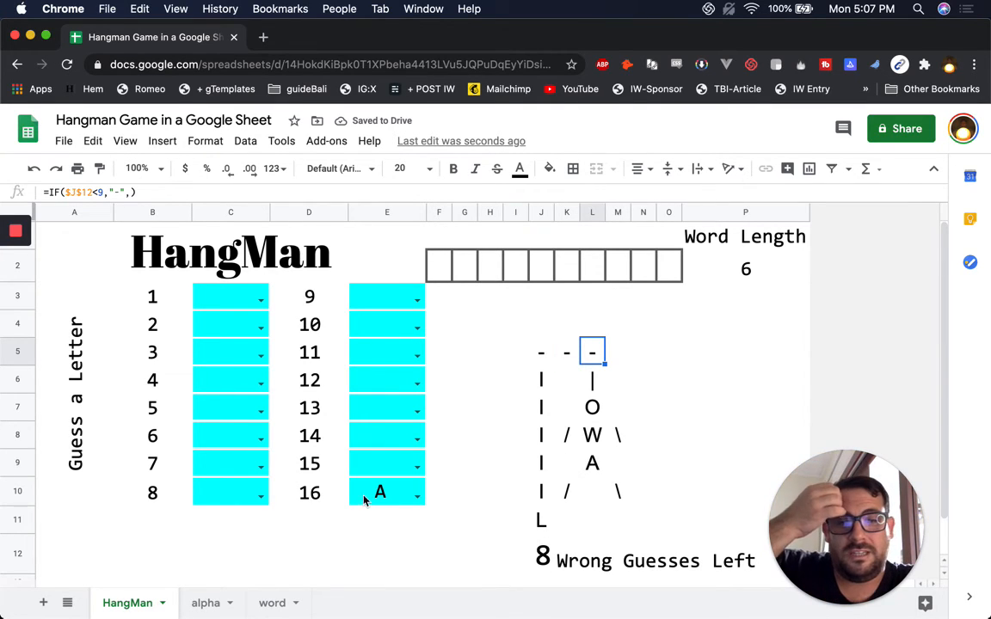
- Clear guess 16 in cell E10 and re-enter the letter A to test the gallows formulas
{"action": "left_click", "coordinate": [383, 492]}
{"action": "key", "text": "Delete"}
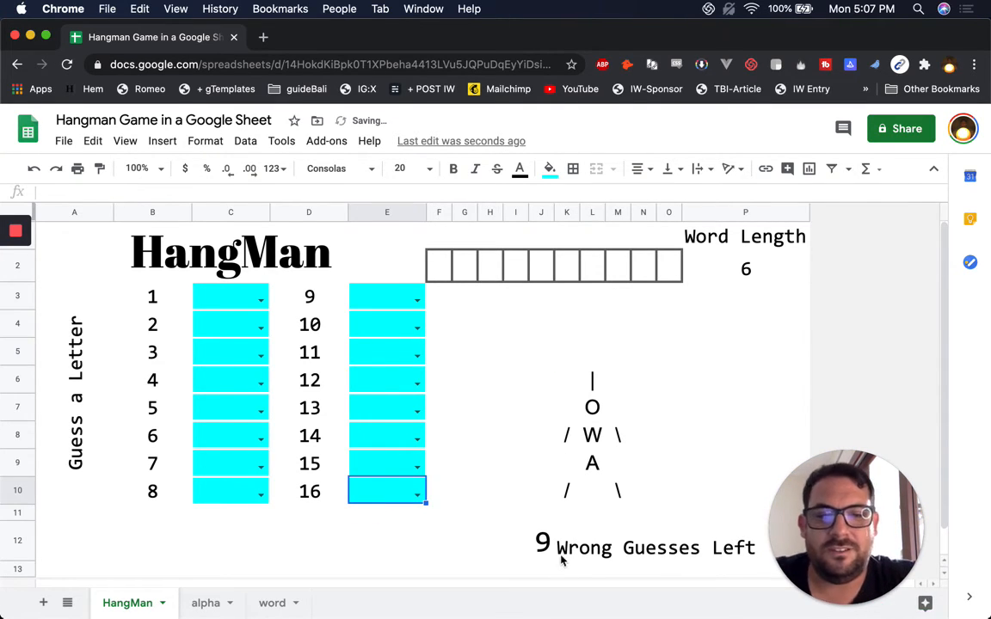
{"action": "type", "text": "A"}
{"action": "key", "text": "Return"}
- Copy the formula text from L5 and paste it over the vertical bar in cell L6
{"action": "left_click", "coordinate": [595, 381]}
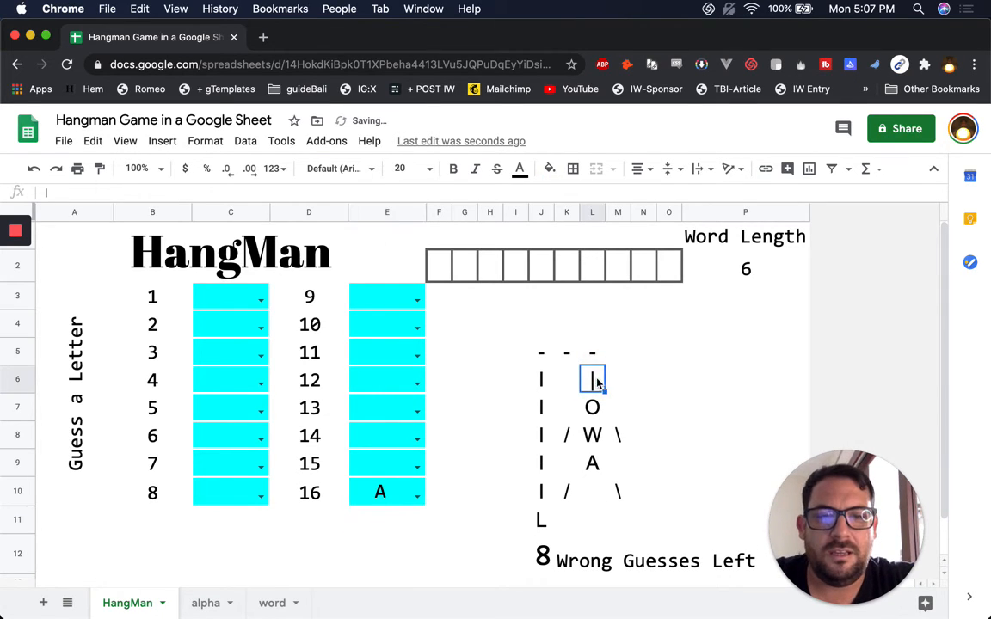
{"action": "key", "text": "Up"}
{"action": "key", "text": "Return"}
{"action": "key", "text": "super+a"}
{"action": "key", "text": "super+c"}
{"action": "key", "text": "Return"}
{"action": "key", "text": "Return"}
{"action": "key", "text": "super+a"}
{"action": "key", "text": "super+v"}
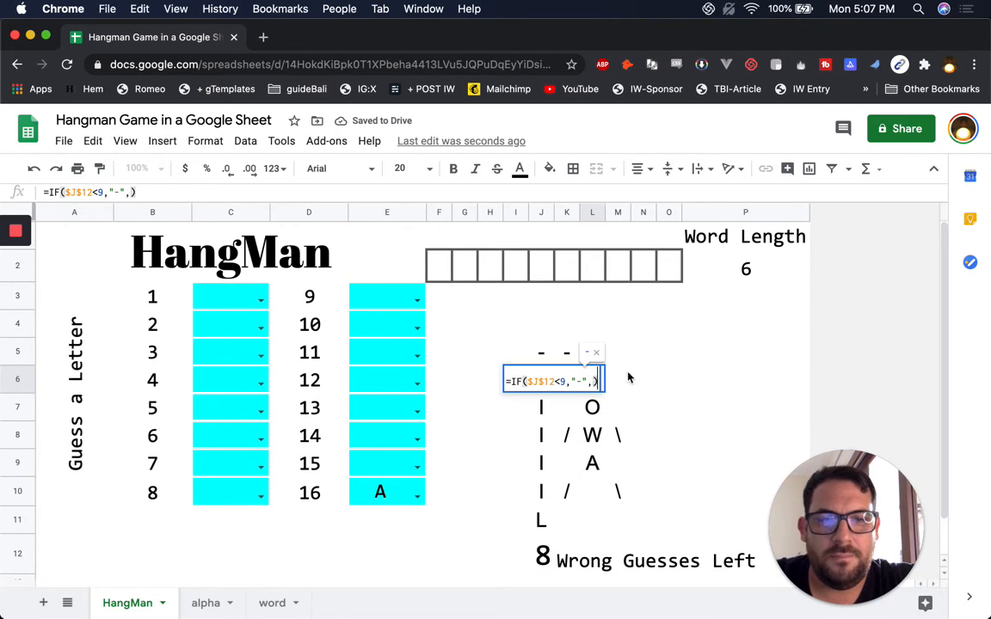
- Change the L6 formula to a threshold of 8 and a vertical bar, giving =IF($J$12<8,"|",), and apply it
{"action": "left_click", "coordinate": [565, 380]}
{"action": "key", "text": "BackSpace"}
{"action": "key", "text": "BackSpace"}
{"action": "type", "text": "8"}
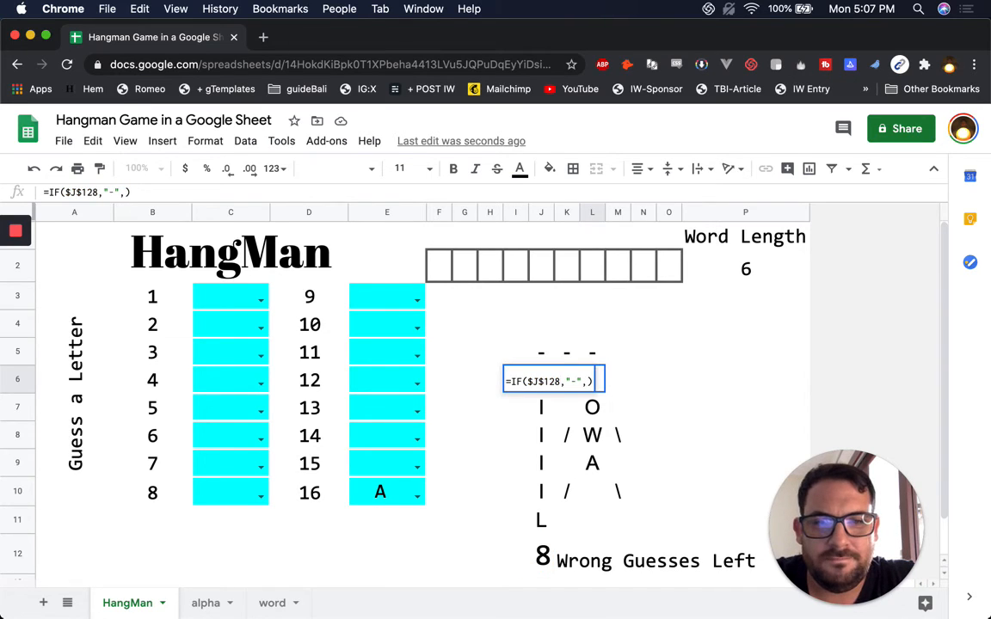
{"action": "key", "text": "BackSpace"}
{"action": "type", "text": "<8"}
{"action": "left_click", "coordinate": [593, 381]}
{"action": "key", "text": "BackSpace"}
{"action": "type", "text": "|"}
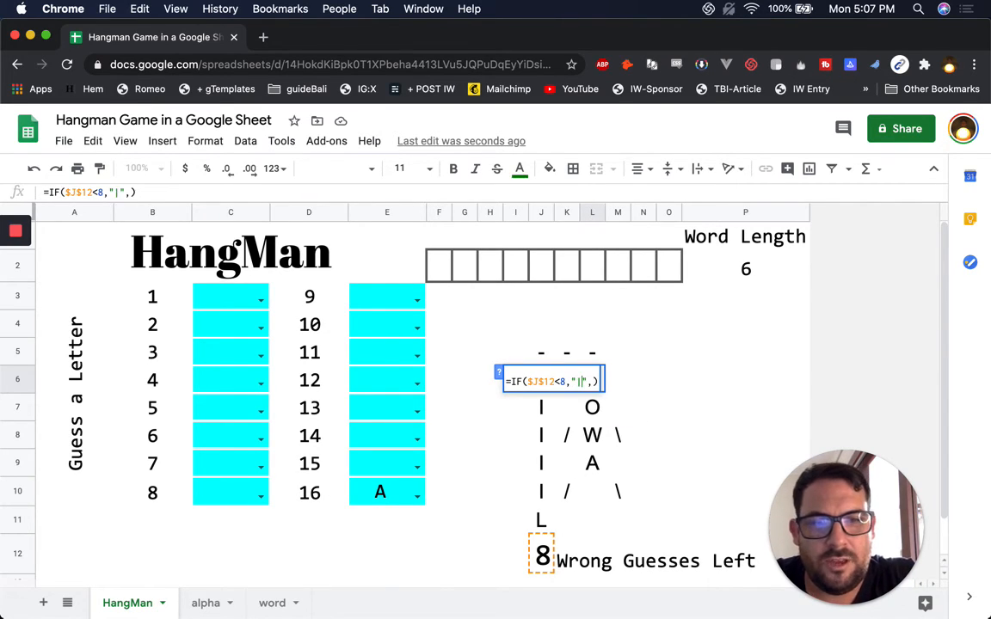
{"action": "key", "text": "Return"}
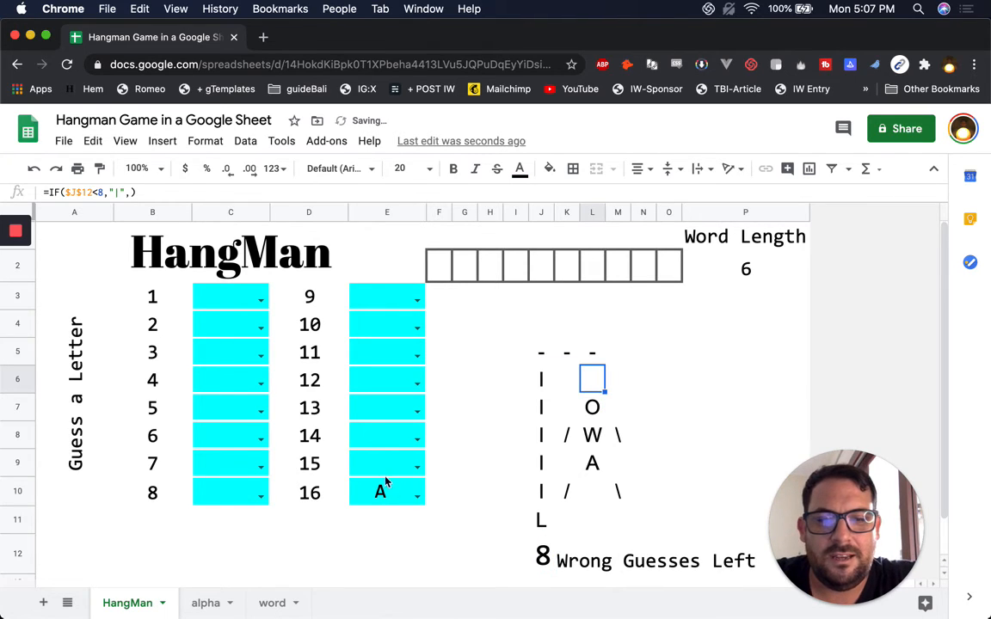
- Enter the letter B as guess 15 in cell E9 to test the rope formula in L6
{"action": "left_click", "coordinate": [380, 463]}
{"action": "type", "text": "B"}
{"action": "key", "text": "Return"}
{"action": "key", "text": "Up"}
{"action": "left_click", "coordinate": [387, 493]}
{"action": "left_click", "coordinate": [439, 463]}
{"action": "left_click", "coordinate": [464, 522]}
{"action": "left_click", "coordinate": [516, 575]}
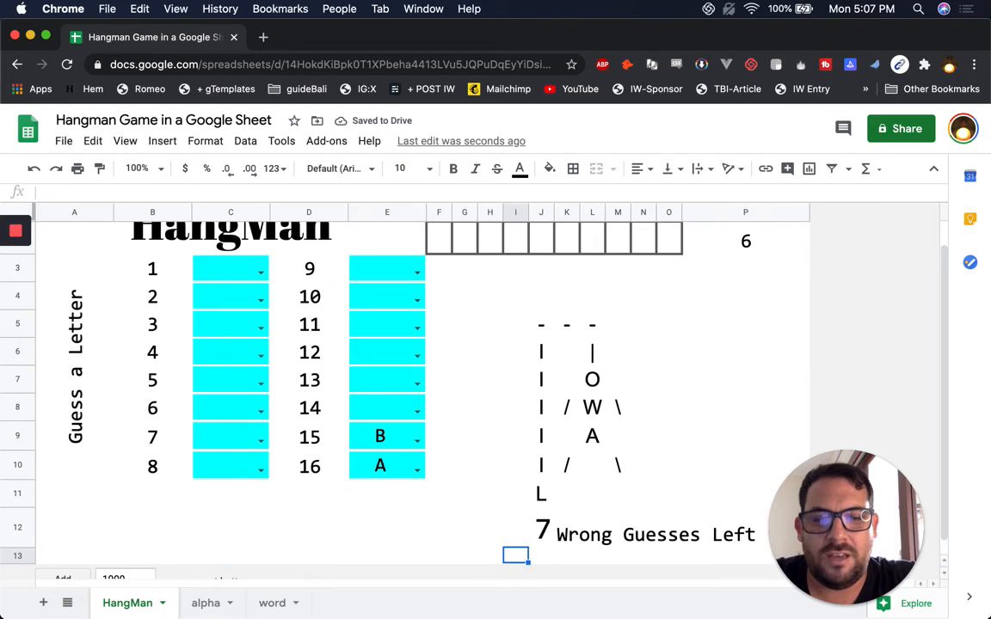
{"action": "left_click", "coordinate": [541, 493]}
{"action": "left_click", "coordinate": [541, 407]}
{"action": "left_click", "coordinate": [566, 379]}
{"action": "left_click", "coordinate": [592, 351]}
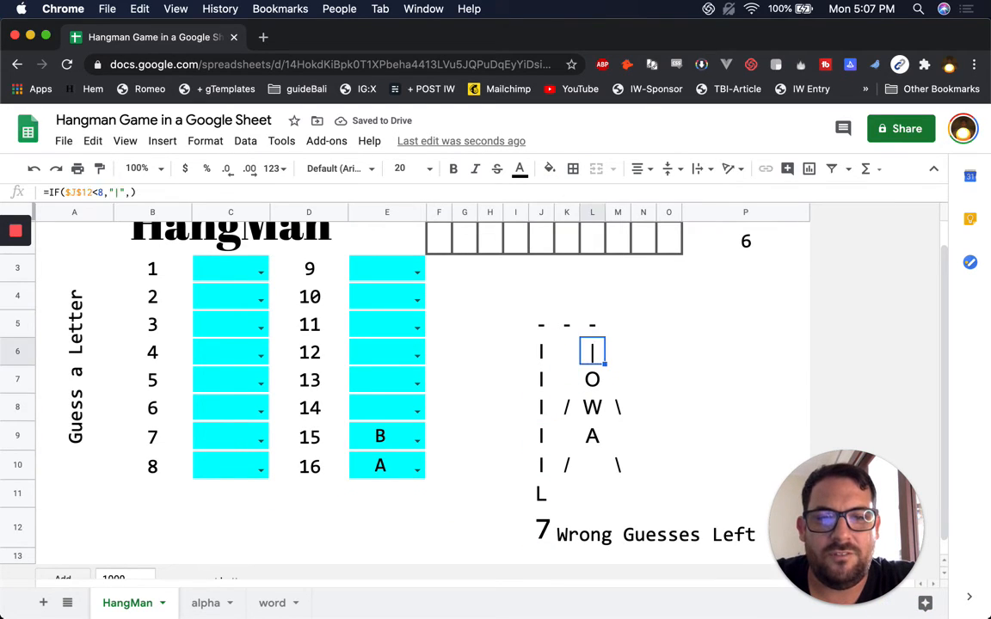
{"action": "key", "text": "Right"}
- Clear guesses 15 and 16 from cells E9 and E10
{"action": "left_click", "coordinate": [387, 437]}
{"action": "key", "text": "Delete"}
{"action": "left_click", "coordinate": [387, 466]}
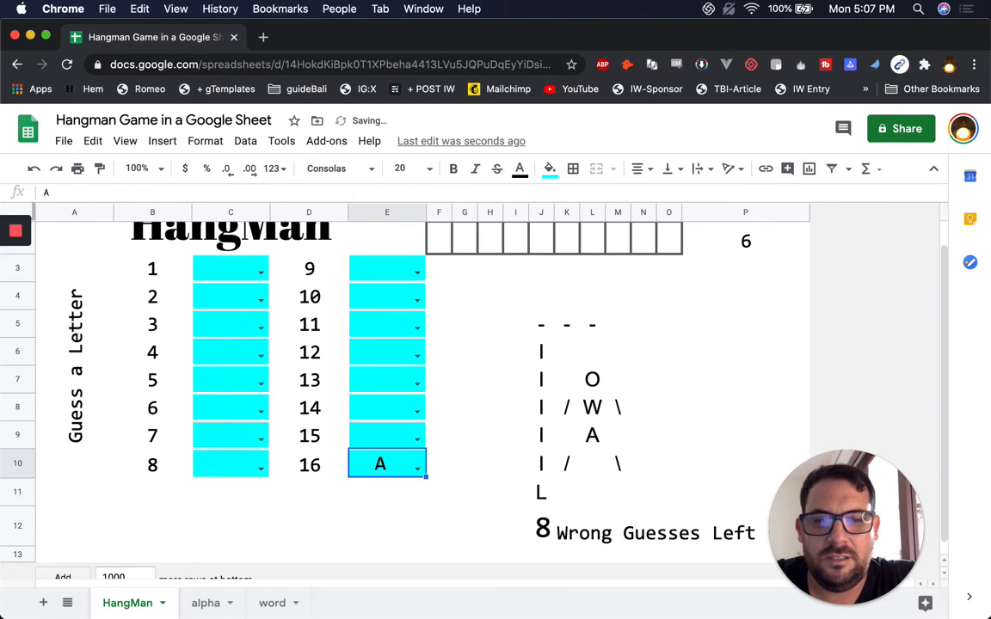
{"action": "key", "text": "Delete"}
- Replace the O in cell L7 with the pasted formula edited to =IF($J$12<7,"O",) and apply it
{"action": "left_click", "coordinate": [439, 434]}
{"action": "left_click", "coordinate": [515, 406]}
{"action": "left_click", "coordinate": [566, 379]}
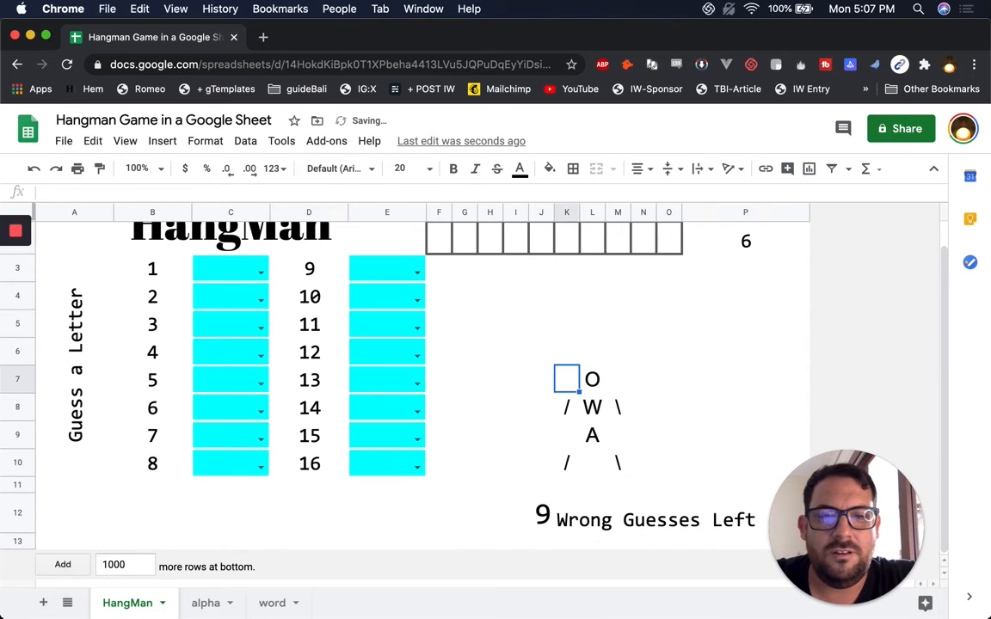
{"action": "key", "text": "Right"}
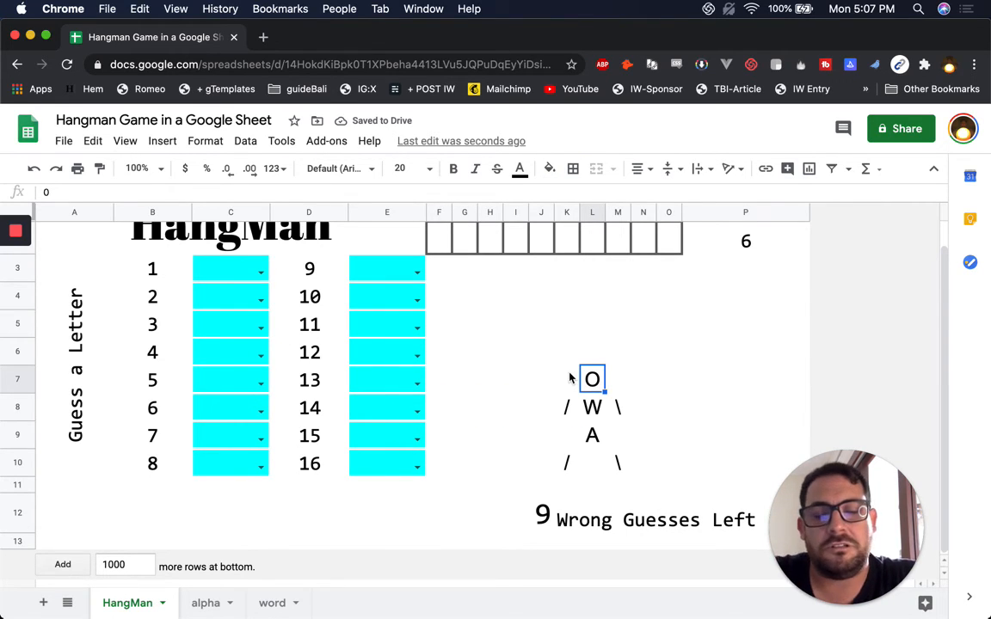
{"action": "double_click", "coordinate": [609, 385]}
{"action": "left_click", "coordinate": [567, 381]}
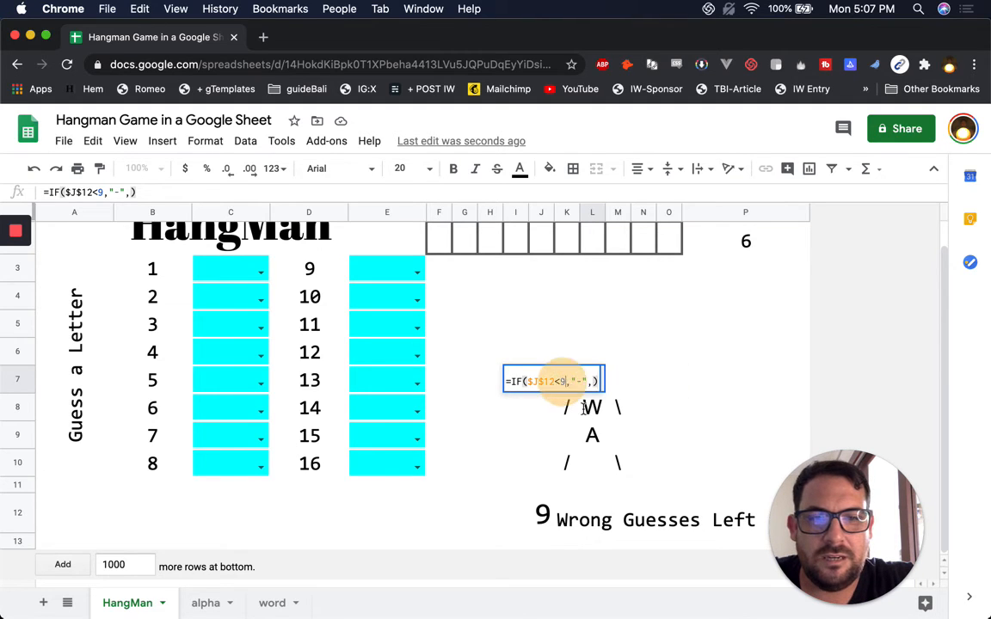
{"action": "key", "text": "BackSpace"}
{"action": "type", "text": "7"}
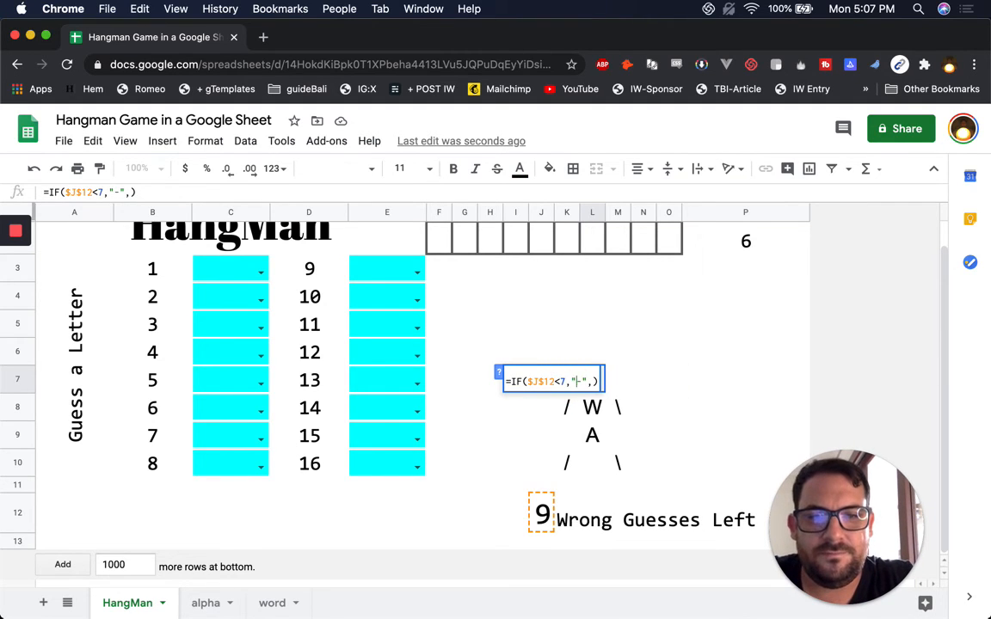
{"action": "key", "text": "Delete"}
{"action": "type", "text": "O"}
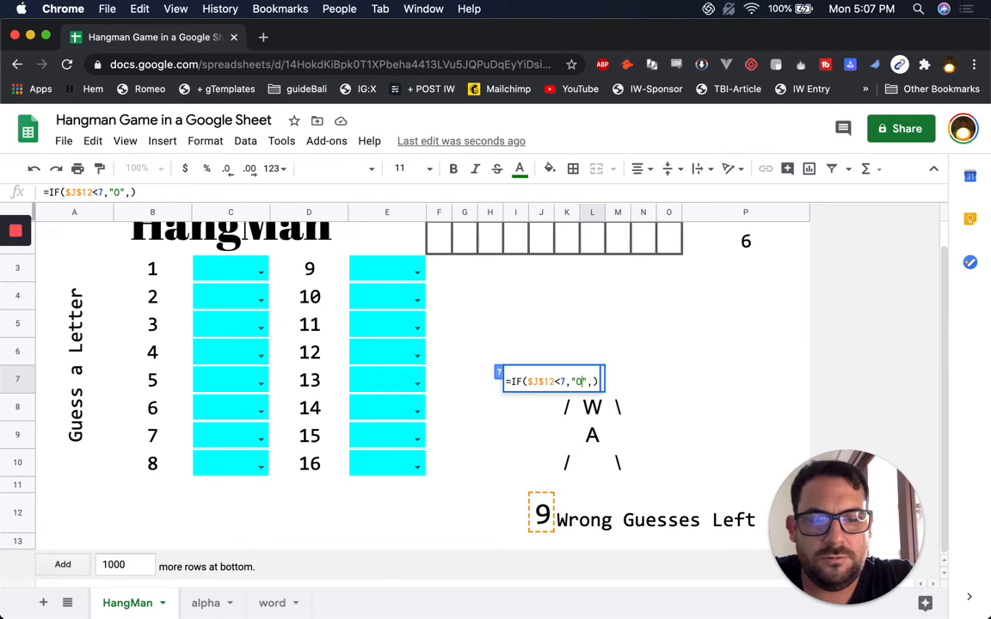
{"action": "key", "text": "Return"}
{"action": "left_click", "coordinate": [565, 408]}
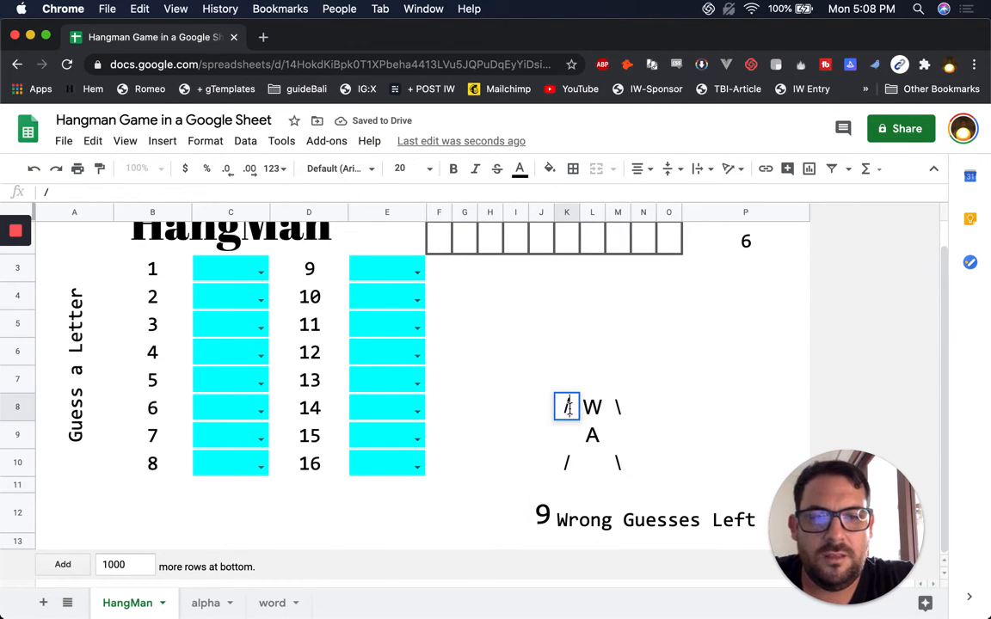
{"action": "key", "text": "ctrl+v"}
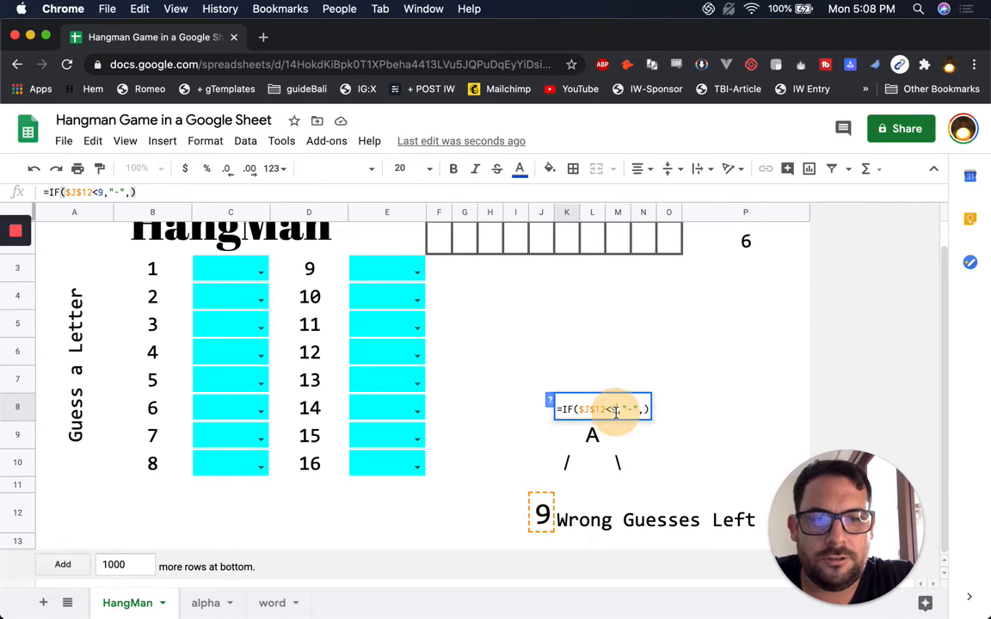
{"action": "key", "text": "BackSpace"}
{"action": "type", "text": "6"}
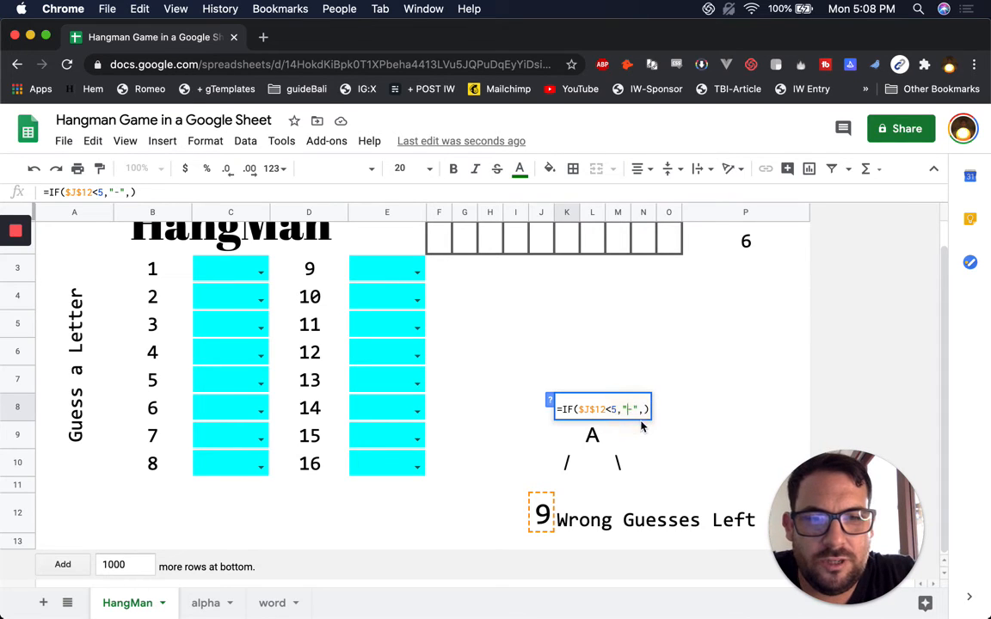
{"action": "key", "text": "Escape"}
- Replace the W in cell L8 with the formula =IF($J$12<6,"W",) and apply it
{"action": "left_click", "coordinate": [593, 410]}
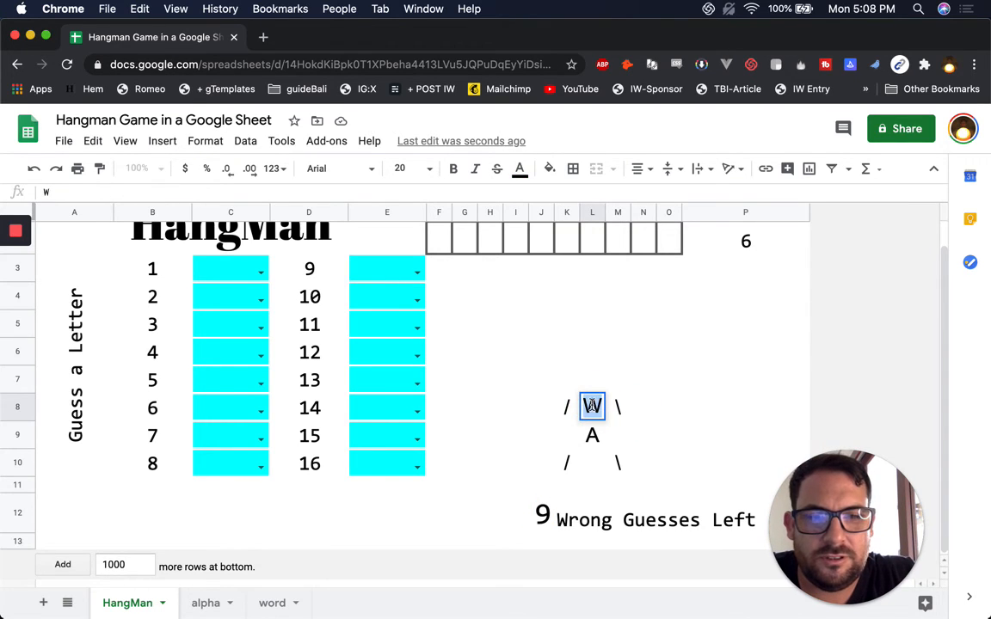
{"action": "double_click", "coordinate": [592, 408]}
{"action": "double_click", "coordinate": [562, 409]}
{"action": "type", "text": "6,\"W\",)"}
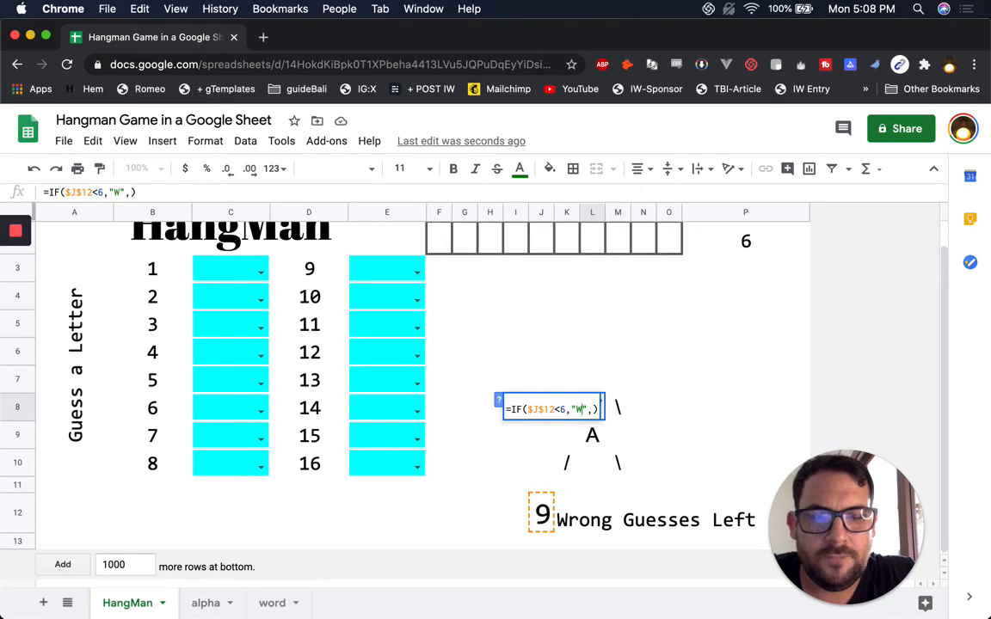
{"action": "key", "text": "Return"}
- Replace the slash in cell K8 with the pasted formula edited to =IF($J$12<5,"/",) and apply it
{"action": "double_click", "coordinate": [564, 410]}
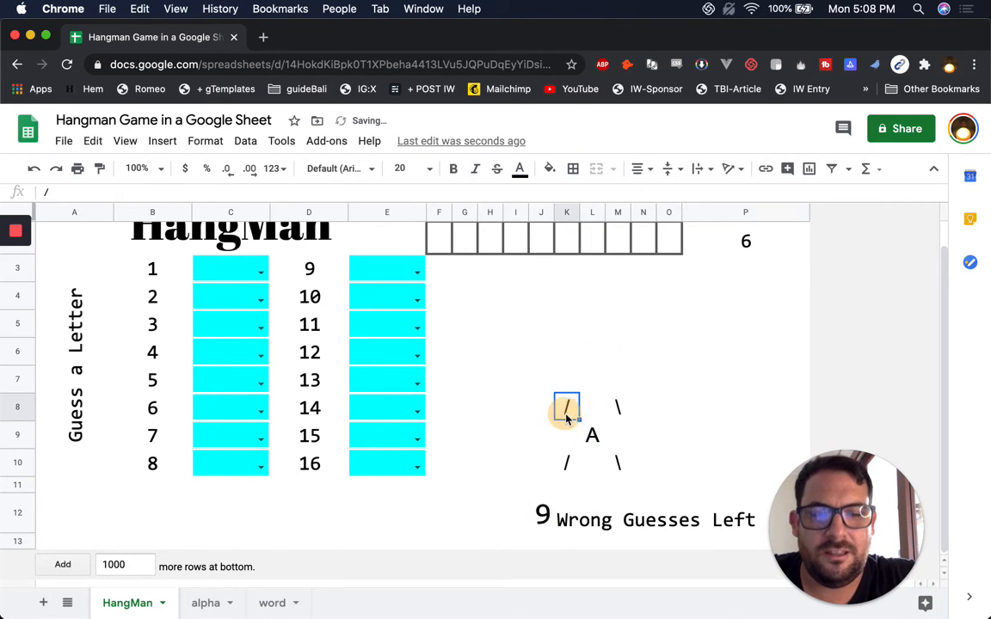
{"action": "type", "text": "=IF($J$12<9,\"-\",)"}
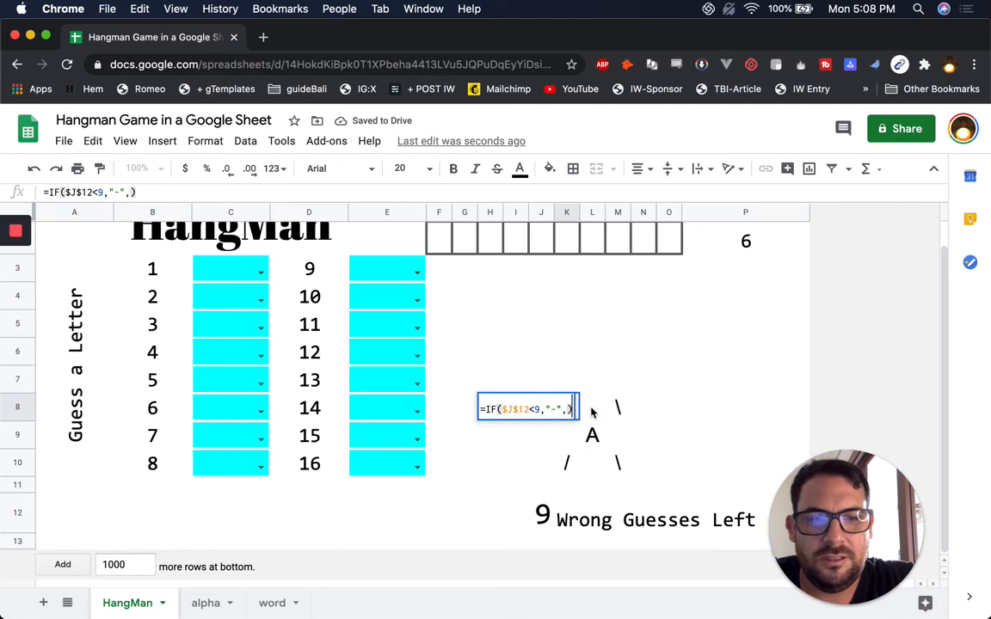
{"action": "left_click", "coordinate": [542, 408]}
{"action": "key", "text": "BackSpace"}
{"action": "type", "text": "5"}
{"action": "key", "text": "Right"}
{"action": "key", "text": "Right"}
{"action": "key", "text": "Right"}
{"action": "key", "text": "BackSpace"}
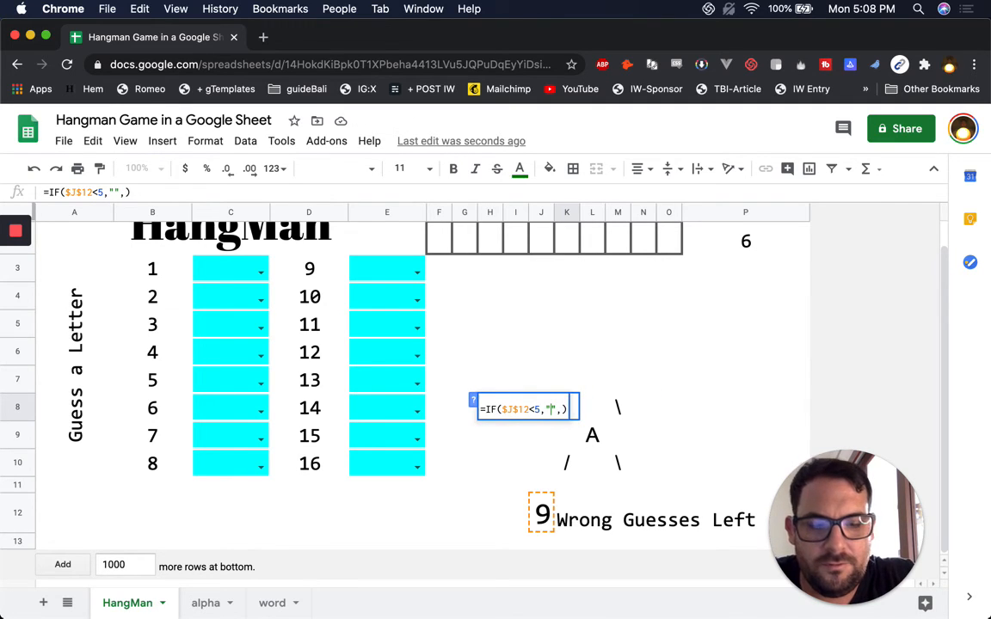
{"action": "key", "text": "Return"}
- Replace the backslash in cell M8 with the pasted formula edited to =IF($J$12<4,"\",) and apply it
{"action": "left_click", "coordinate": [616, 406]}
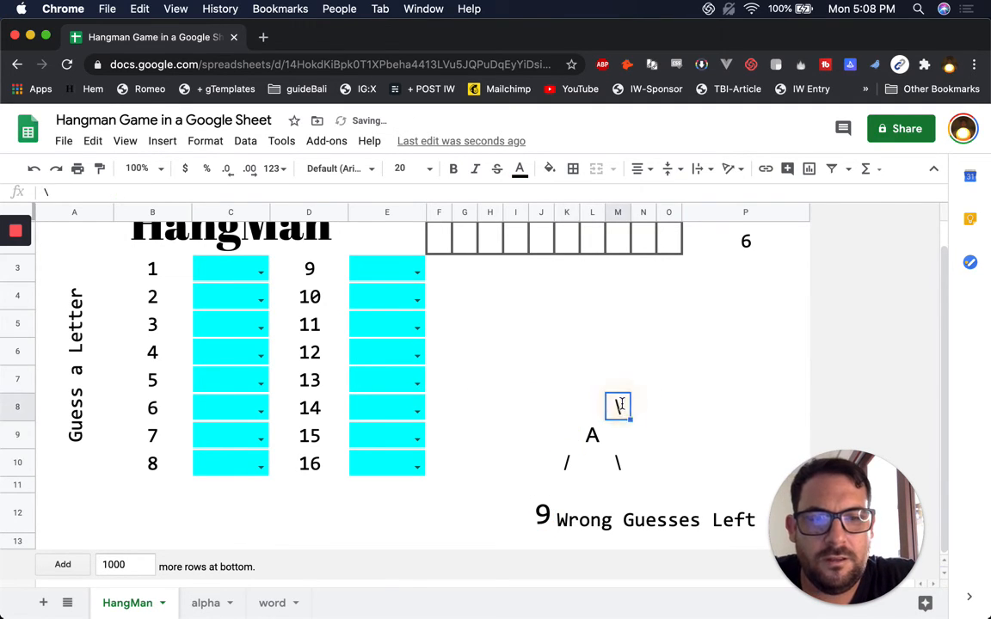
{"action": "type", "text": "=IF($J$12<9,\"-\",)"}
{"action": "left_click", "coordinate": [585, 407]}
{"action": "key", "text": "BackSpace"}
{"action": "type", "text": "3"}
{"action": "left_click", "coordinate": [600, 409]}
{"action": "key", "text": "BackSpace"}
{"action": "type", "text": "4"}
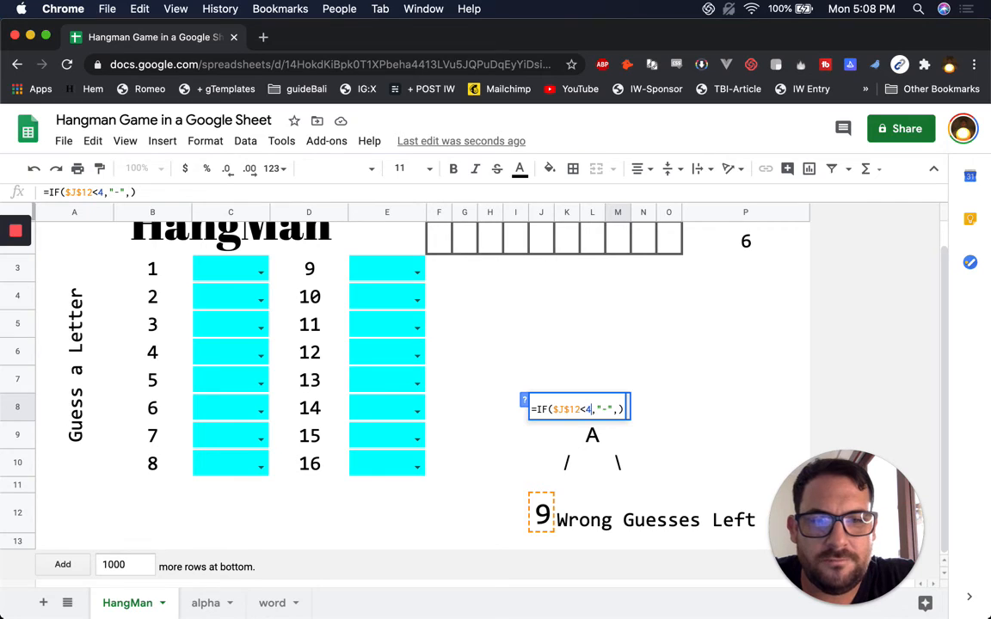
{"action": "key", "text": "BackSpace"}
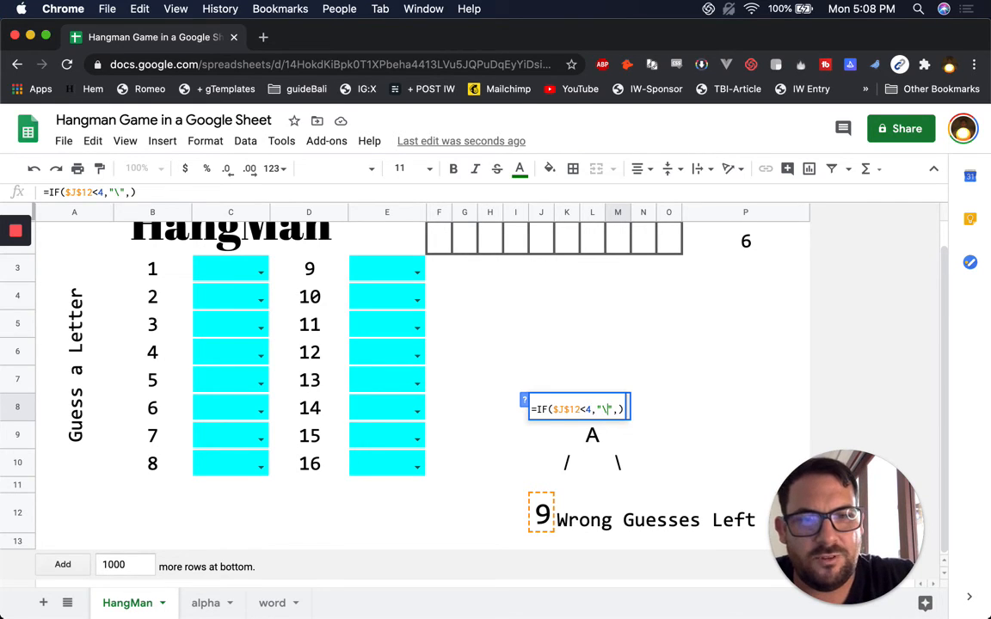
{"action": "key", "text": "Return"}
- Try to replace the A in cell L9 with the pasted formula edited to =IF($J$12<9,"",)
{"action": "left_click", "coordinate": [592, 437]}
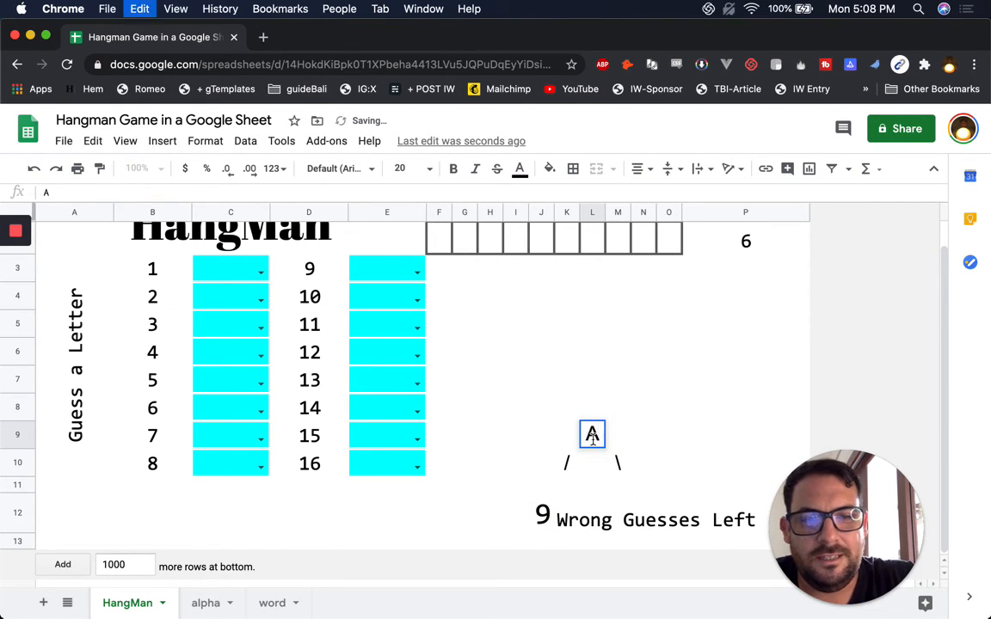
{"action": "double_click", "coordinate": [588, 436]}
{"action": "key", "text": "BackSpace"}
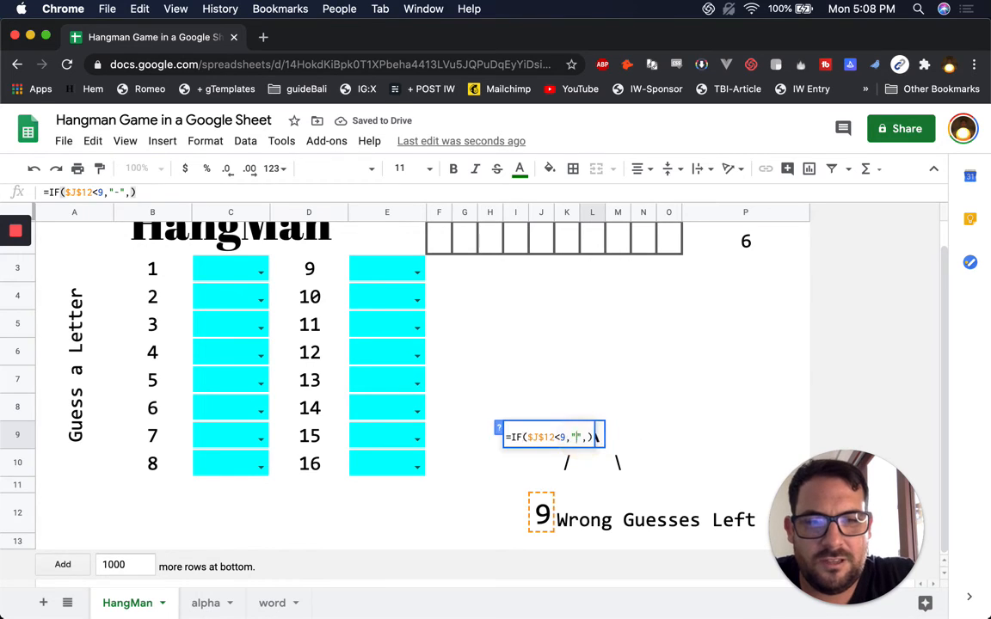
{"action": "key", "text": "Return"}
{"action": "type", "text": "A"}
{"action": "key", "text": "BackSpace"}
{"action": "left_click", "coordinate": [589, 434]}
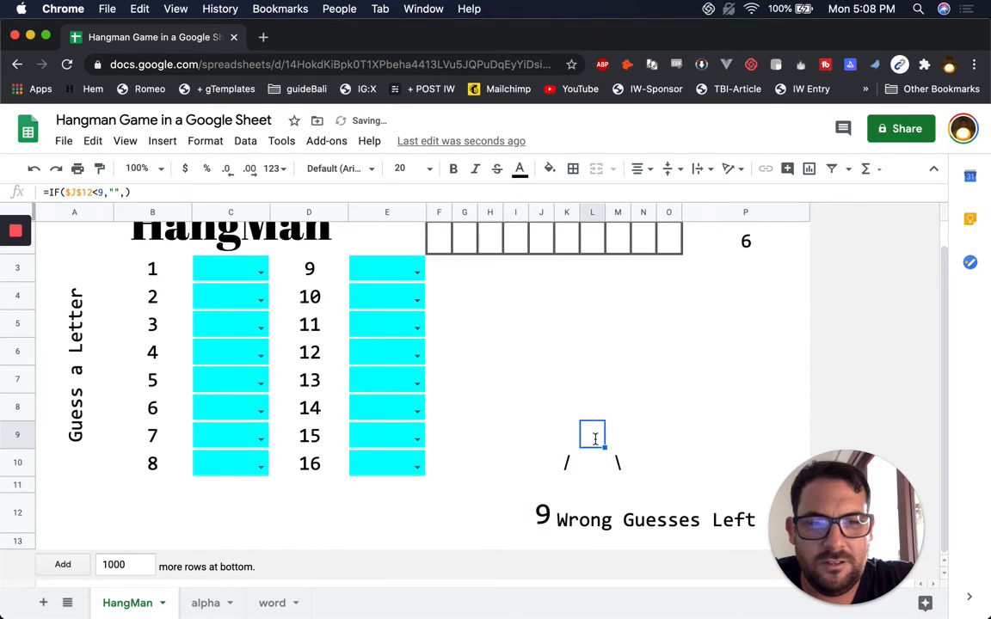
- Paste the IF formula into cell L9 again, edit it to =IF($J$12<3,"A",) and apply it
{"action": "double_click", "coordinate": [593, 435]}
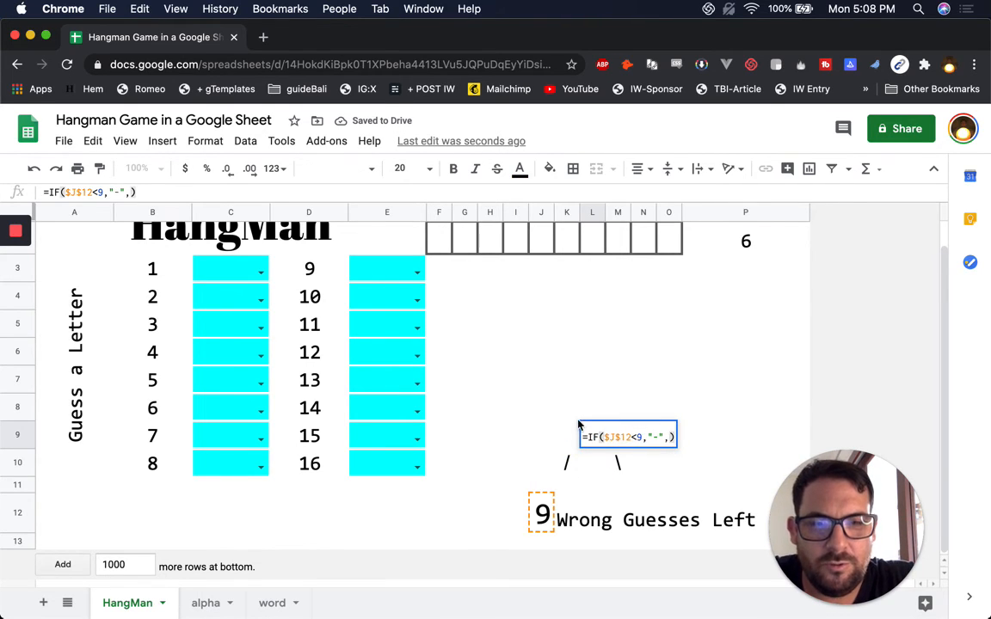
{"action": "left_click", "coordinate": [640, 437]}
{"action": "key", "text": "BackSpace"}
{"action": "type", "text": "3"}
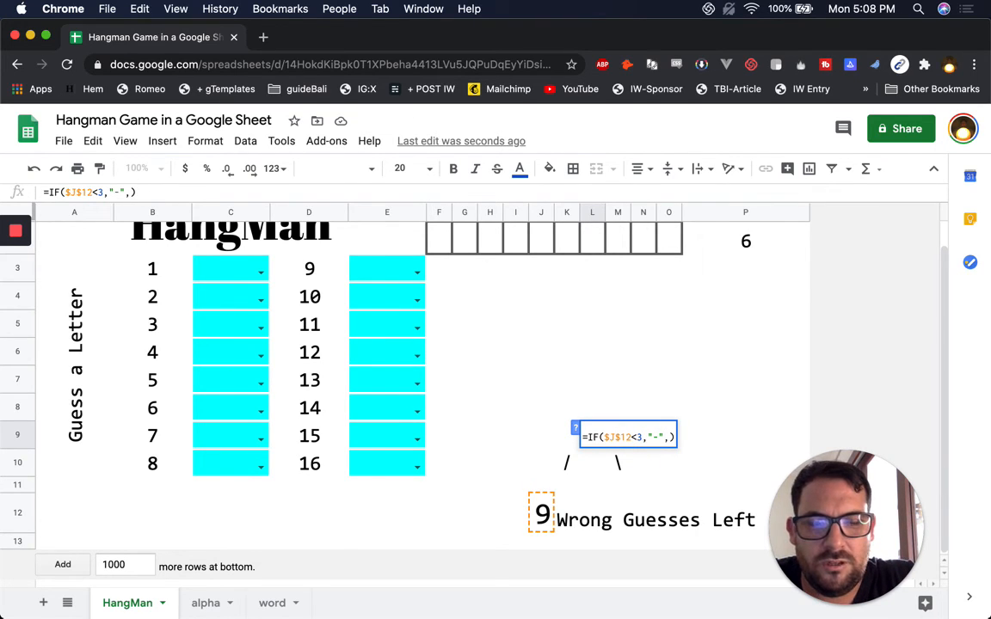
{"action": "left_click", "coordinate": [657, 436]}
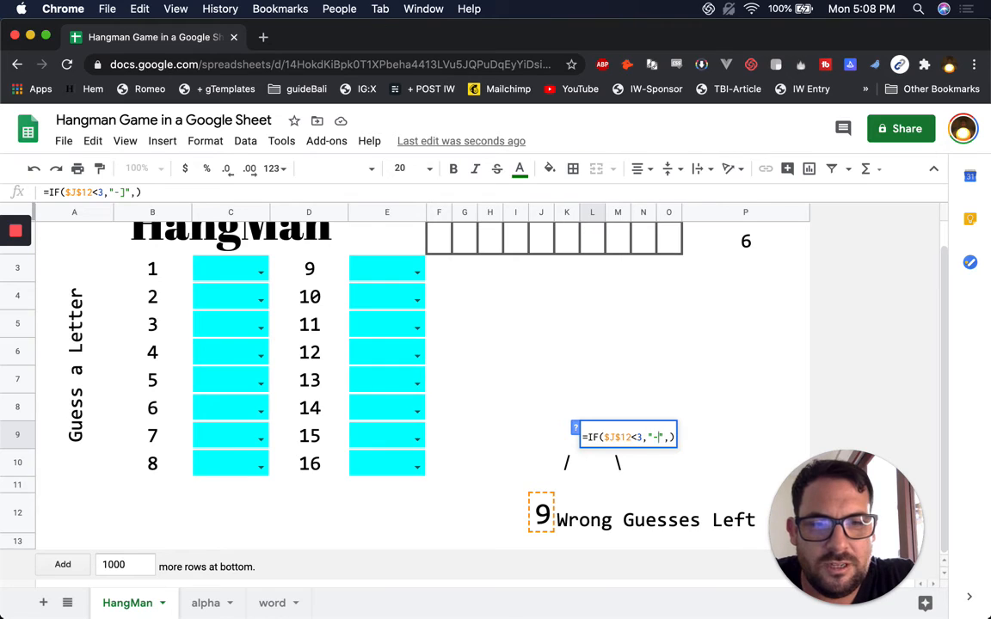
{"action": "key", "text": "Return"}
- Replace the slash in cell K10 with the pasted formula edited to =IF($J$12<2,"/",) and apply it
{"action": "left_click", "coordinate": [565, 462]}
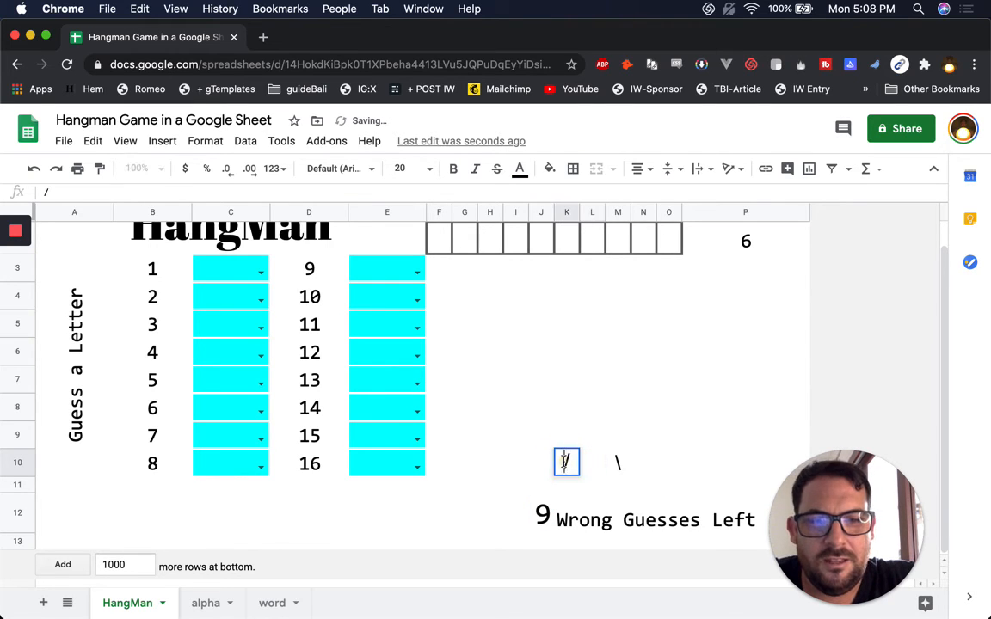
{"action": "type", "text": "=IF($J$12<9,\"-\",)"}
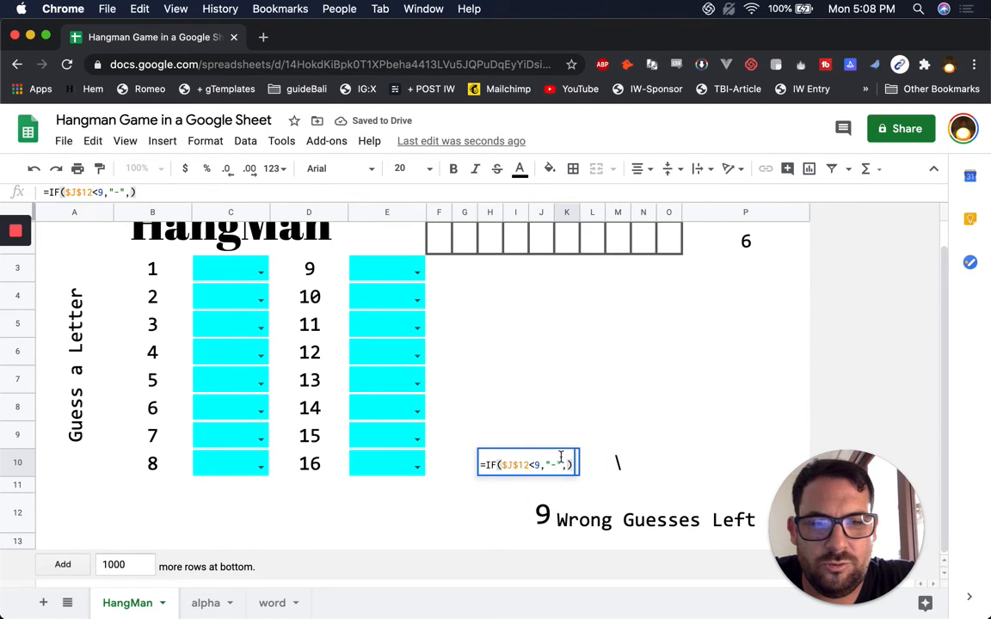
{"action": "left_click", "coordinate": [536, 464]}
{"action": "key", "text": "BackSpace"}
{"action": "type", "text": "2"}
{"action": "key", "text": "Right"}
{"action": "key", "text": "Right"}
{"action": "key", "text": "Right"}
{"action": "key", "text": "BackSpace"}
{"action": "key", "text": "Return"}
- Replace the backslash in cell M10 with the pasted formula edited to =IF($J$12<1,"\",) and apply it
{"action": "left_click", "coordinate": [617, 465]}
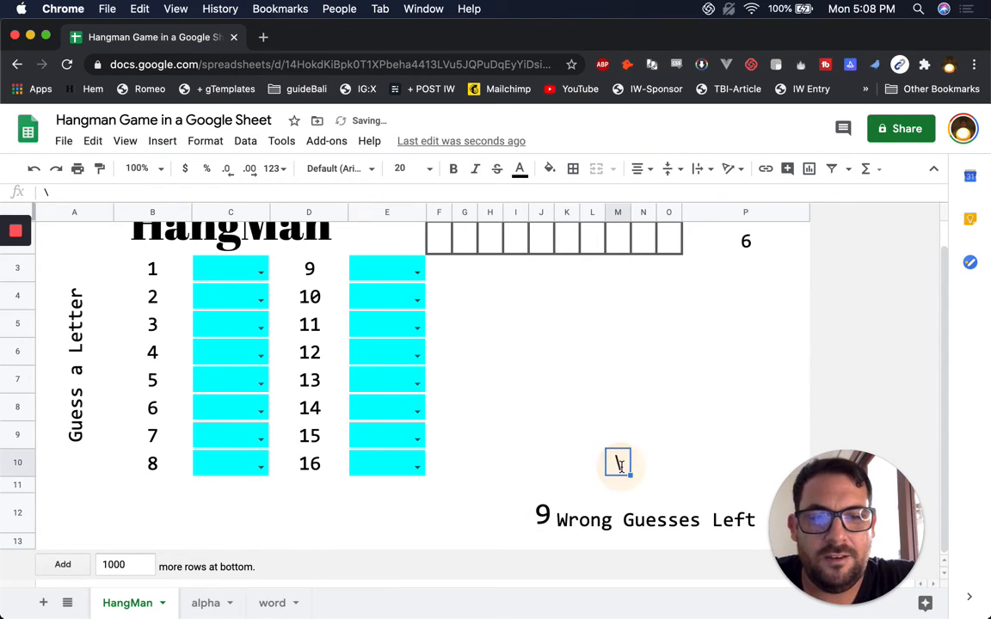
{"action": "type", "text": "=IF($J$12<9,\"-\",)"}
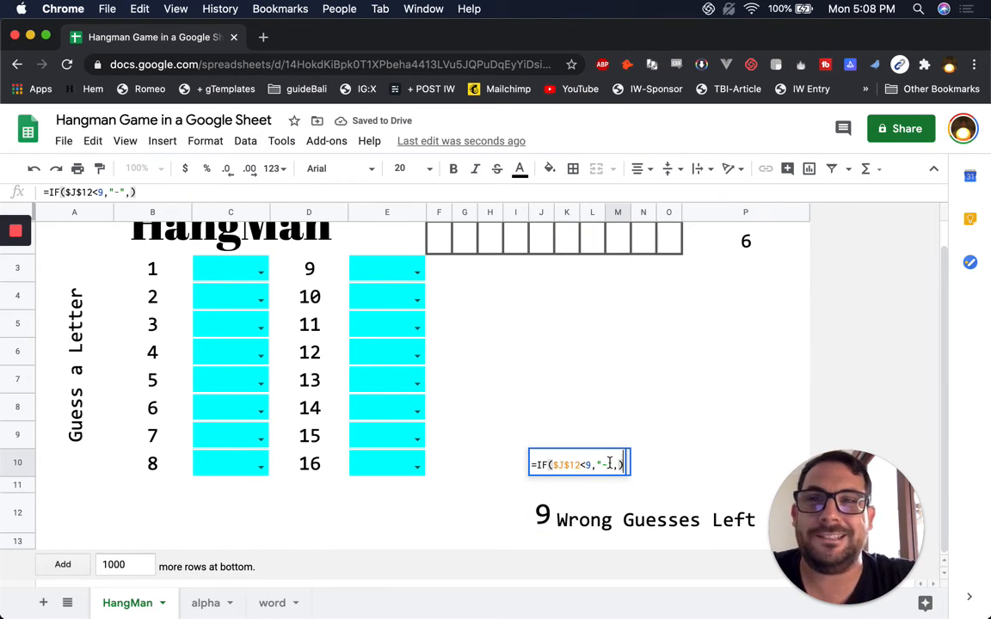
{"action": "left_click", "coordinate": [606, 464]}
{"action": "key", "text": "BackSpace"}
{"action": "type", "text": "\\"}
{"action": "left_click", "coordinate": [594, 464]}
{"action": "key", "text": "BackSpace"}
{"action": "type", "text": "1"}
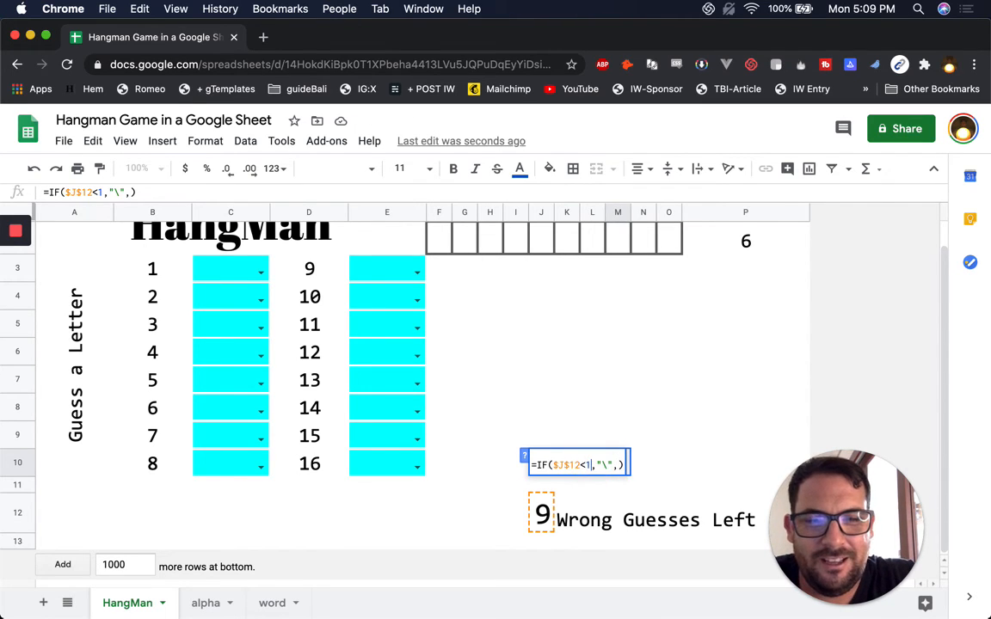
{"action": "key", "text": "Return"}
{"action": "key", "text": "Up"}
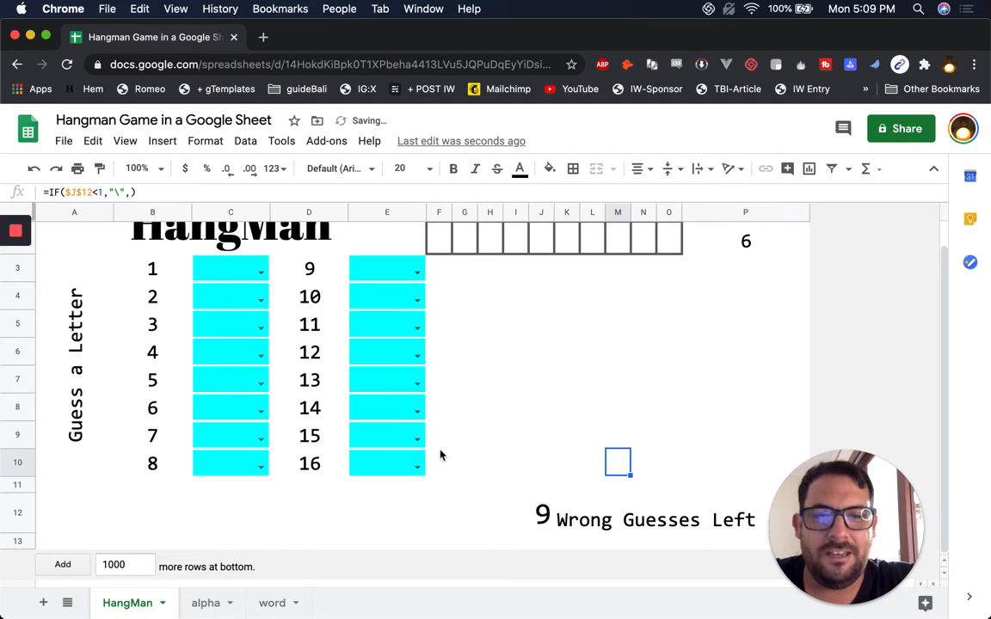
{"action": "left_click", "coordinate": [543, 274]}
{"action": "scroll", "coordinate": [381, 387], "scroll_direction": "up", "scroll_amount": 1}
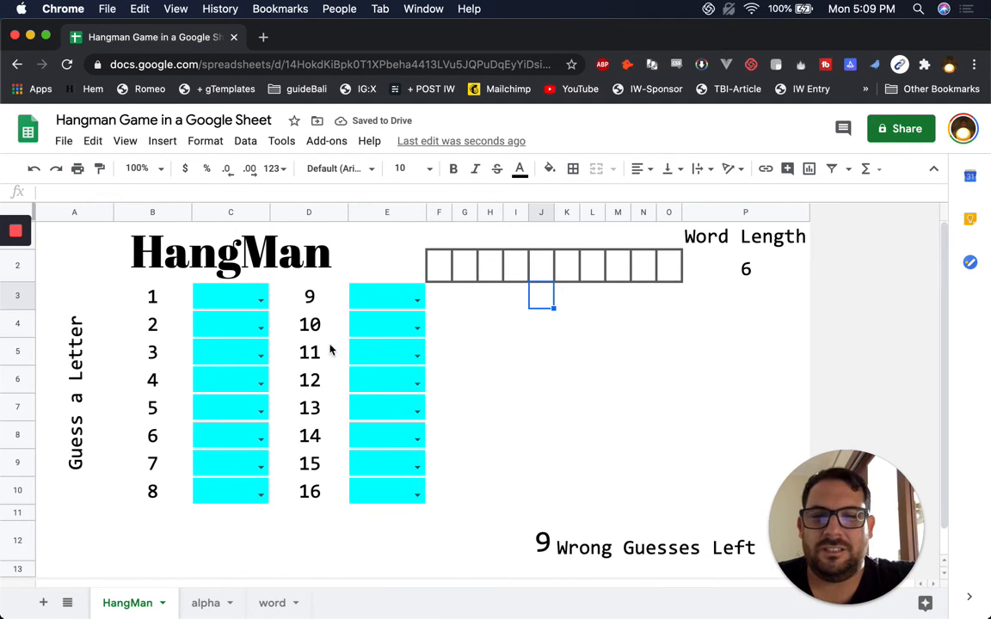
{"action": "left_click", "coordinate": [761, 261]}
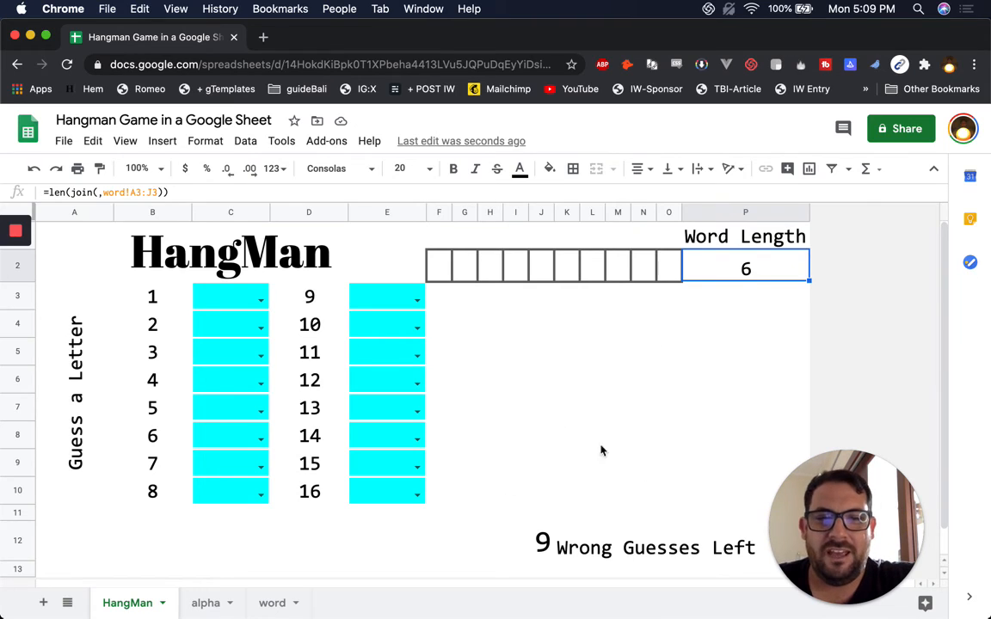
{"action": "left_click", "coordinate": [590, 493]}
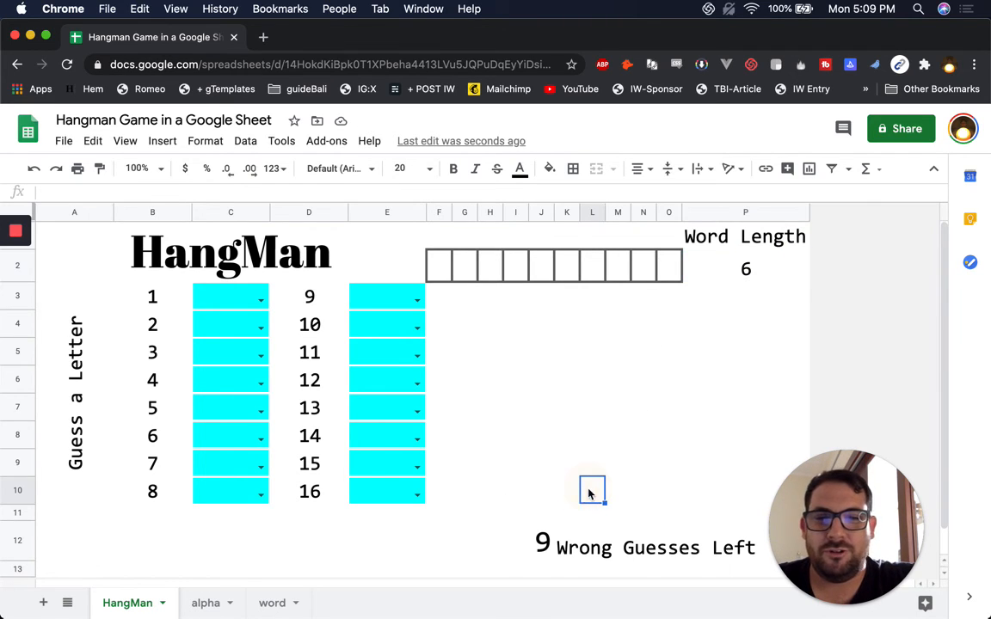
- Enter the letters A, B, C and O as guesses 1 to 4 in cells C3 to C6
{"action": "left_click", "coordinate": [230, 296]}
{"action": "type", "text": "A"}
{"action": "key", "text": "Return"}
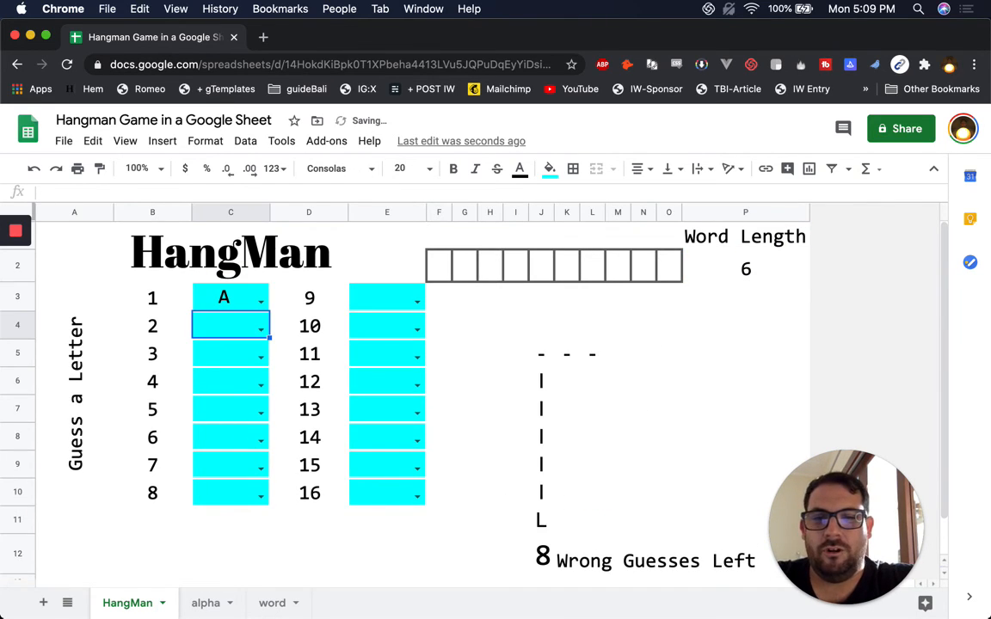
{"action": "type", "text": "B"}
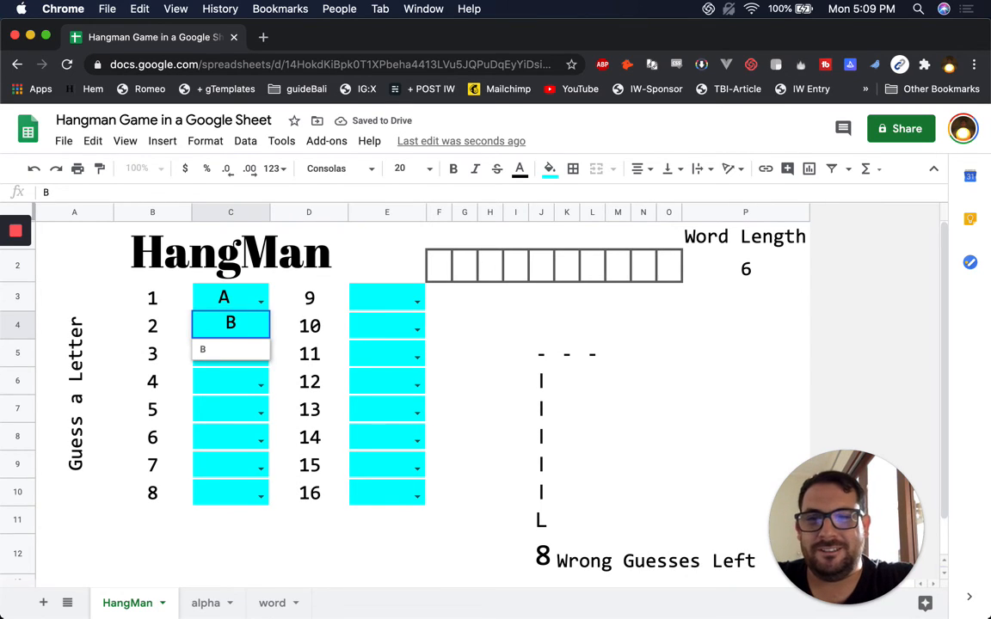
{"action": "key", "text": "Return"}
{"action": "type", "text": "C"}
{"action": "key", "text": "Return"}
{"action": "type", "text": "o"}
{"action": "key", "text": "Return"}
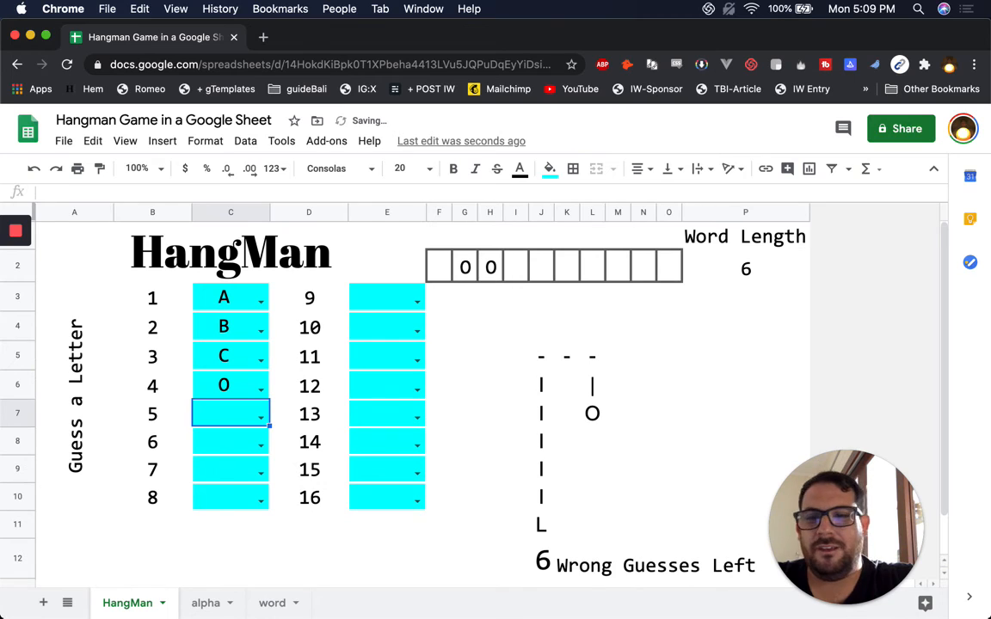
- Enter the letters P, W, X and Y as guesses 5 to 8 in cells C7 to C10
{"action": "type", "text": "p"}
{"action": "key", "text": "Return"}
{"action": "type", "text": "w"}
{"action": "key", "text": "Return"}
{"action": "type", "text": "x"}
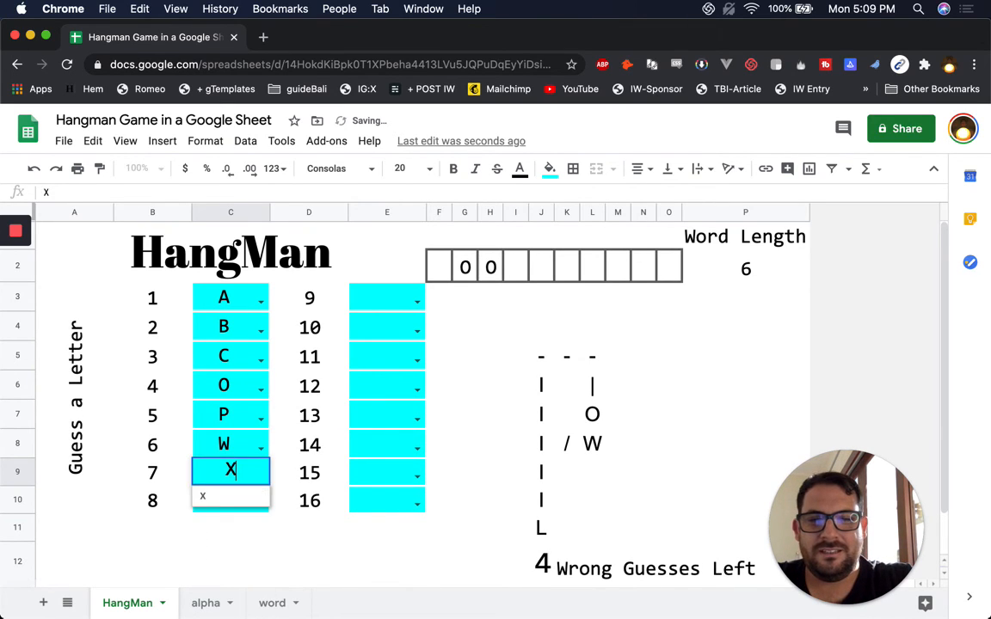
{"action": "key", "text": "Return"}
{"action": "type", "text": "y"}
{"action": "key", "text": "Return"}
- Enter the letter Z as guess 9 in cell E3
{"action": "type", "text": "z"}
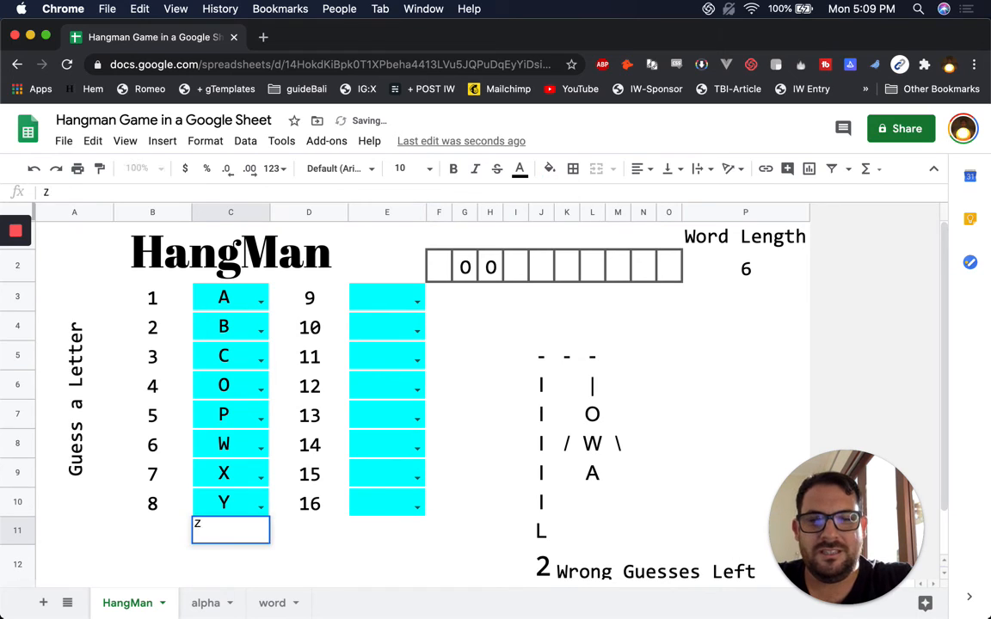
{"action": "key", "text": "Escape"}
{"action": "key", "text": "Up"}
{"action": "key", "text": "Up"}
{"action": "key", "text": "Up"}
{"action": "key", "text": "Right"}
{"action": "key", "text": "Right"}
{"action": "key", "text": "Up"}
{"action": "key", "text": "Up"}
{"action": "key", "text": "Up"}
{"action": "key", "text": "Up"}
{"action": "key", "text": "Up"}
{"action": "type", "text": "z"}
{"action": "key", "text": "Return"}
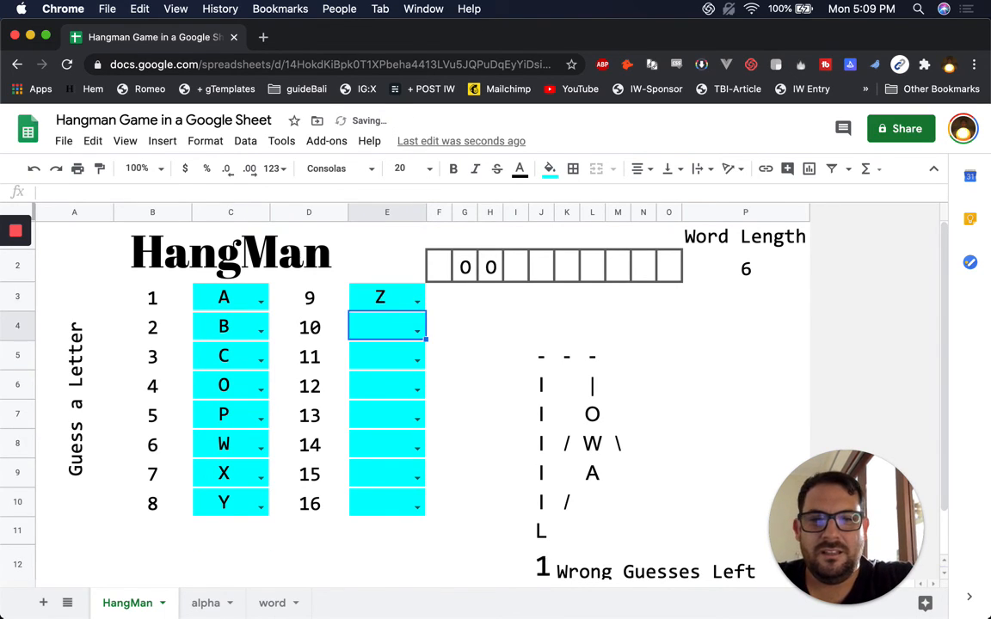
- Enter the letter W as guess 10 in cell E4
{"action": "type", "text": "w"}
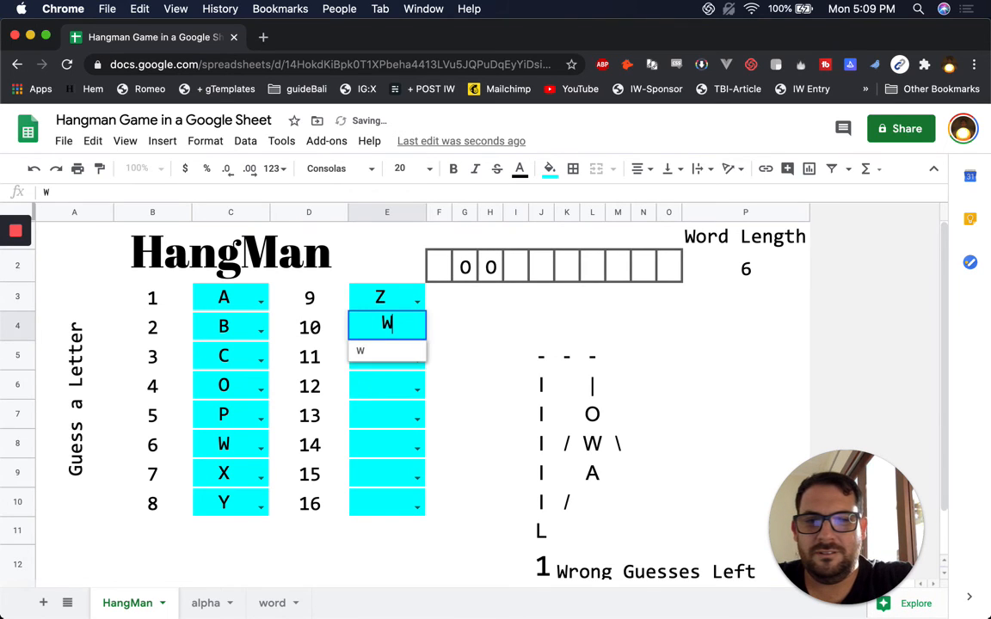
{"action": "key", "text": "Return"}
{"action": "left_click", "coordinate": [308, 327]}
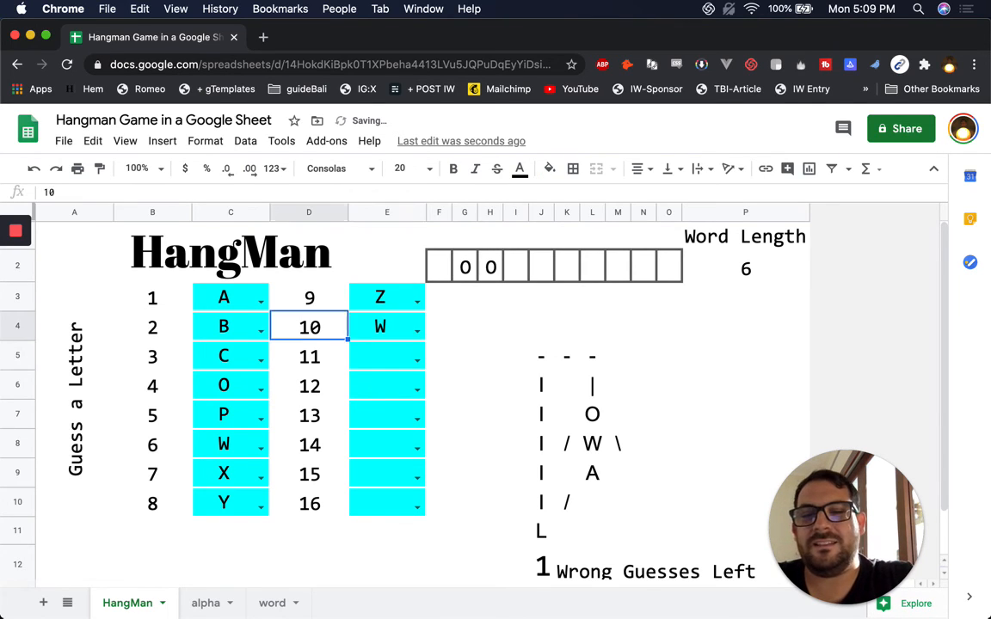
{"action": "left_click", "coordinate": [230, 386]}
{"action": "left_click", "coordinate": [230, 444]}
{"action": "left_click", "coordinate": [308, 444]}
{"action": "key", "text": "Right"}
{"action": "key", "text": "Up"}
{"action": "key", "text": "Up"}
{"action": "key", "text": "Up"}
{"action": "key", "text": "Up"}
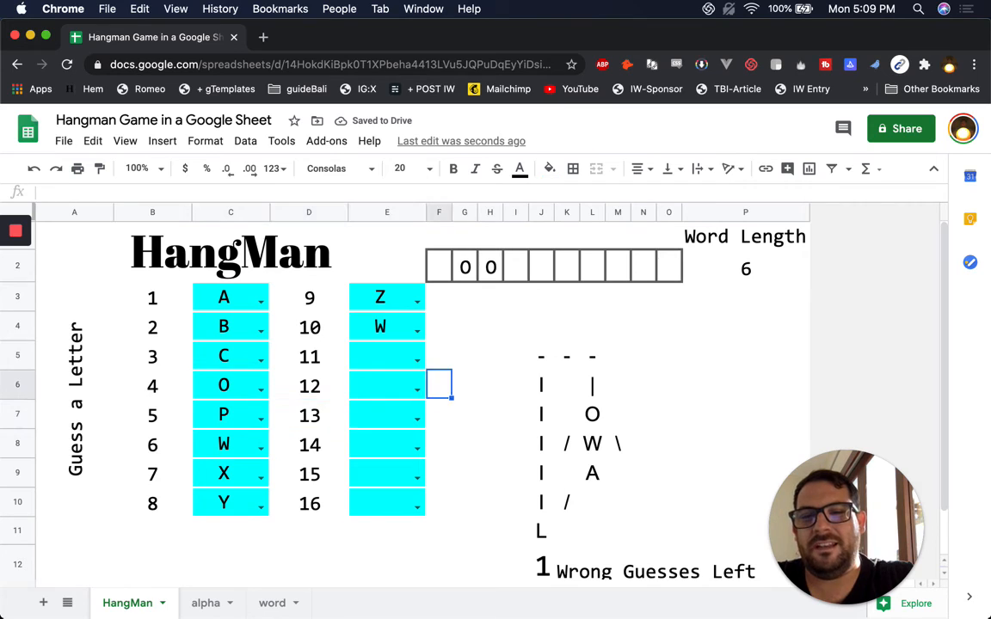
{"action": "key", "text": "Left"}
{"action": "key", "text": "Left"}
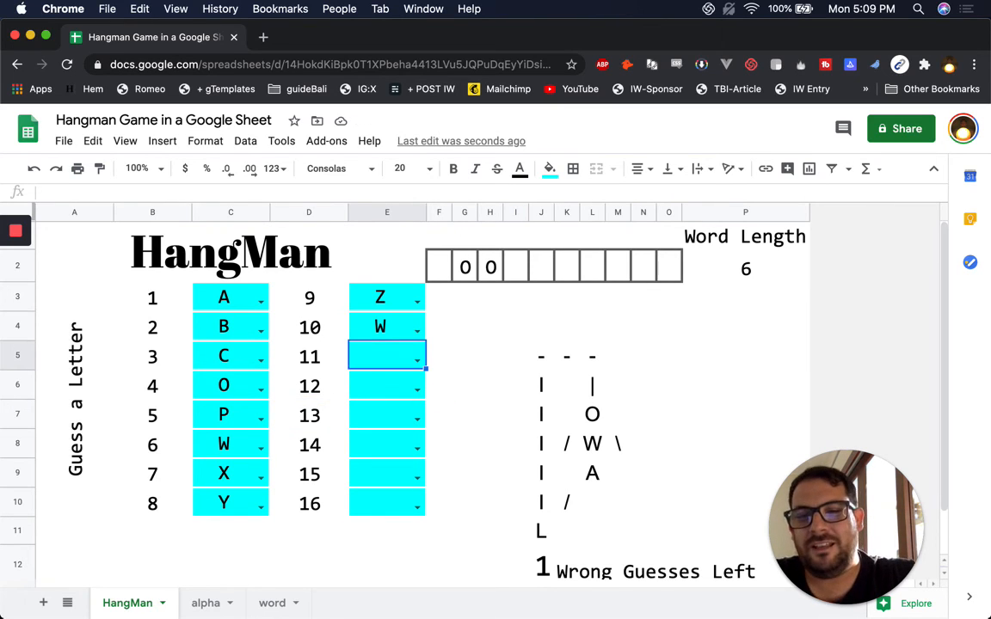
{"action": "key", "text": "Down"}
{"action": "key", "text": "Down"}
{"action": "key", "text": "Down"}
{"action": "key", "text": "Down"}
{"action": "key", "text": "Right"}
{"action": "key", "text": "Right"}
- Clear guess 10 in cell E4 and enter the letter D instead to test the last wrong guess
{"action": "key", "text": "Up"}
{"action": "key", "text": "Up"}
{"action": "key", "text": "Up"}
{"action": "key", "text": "Up"}
{"action": "key", "text": "Delete"}
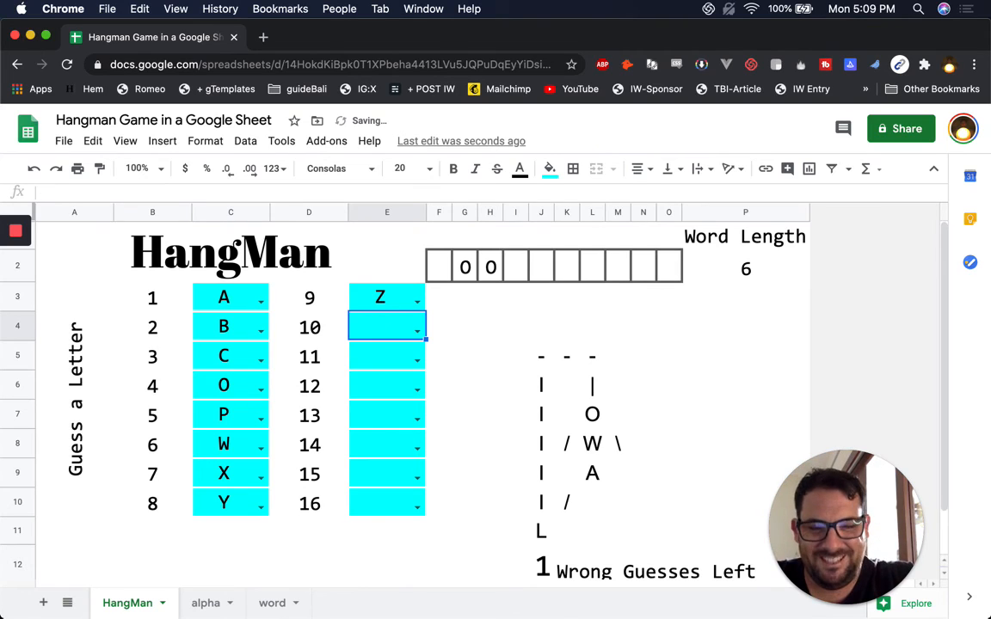
{"action": "type", "text": "D"}
{"action": "key", "text": "Return"}
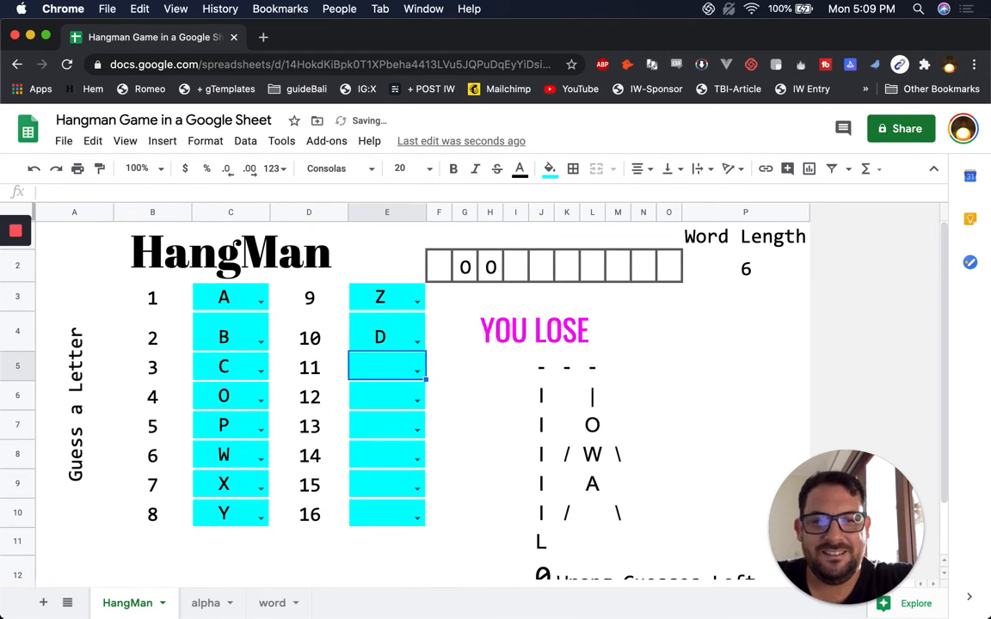
{"action": "left_click", "coordinate": [591, 482]}
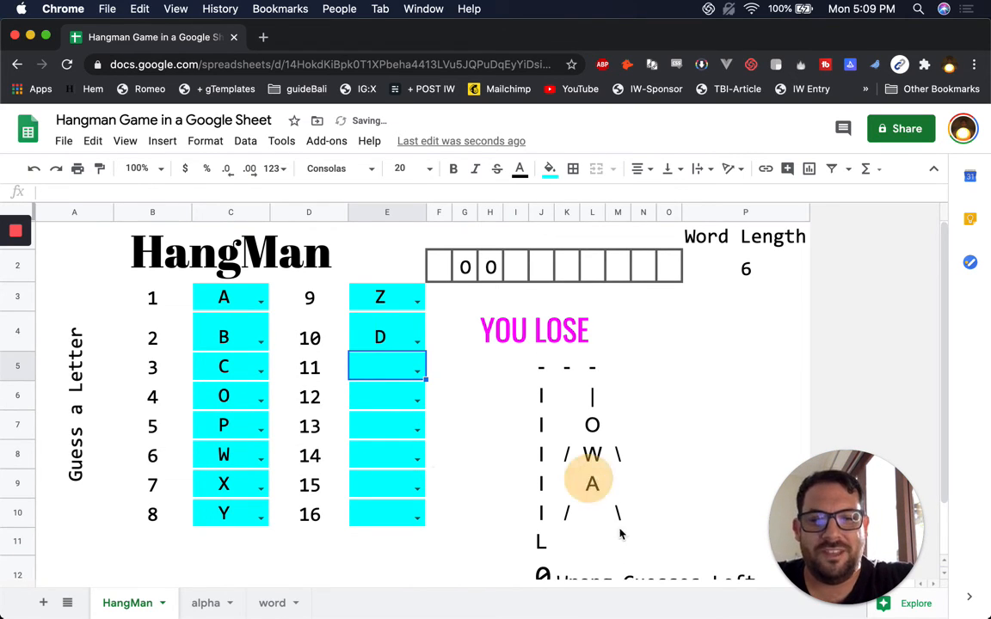
{"action": "left_click", "coordinate": [526, 363]}
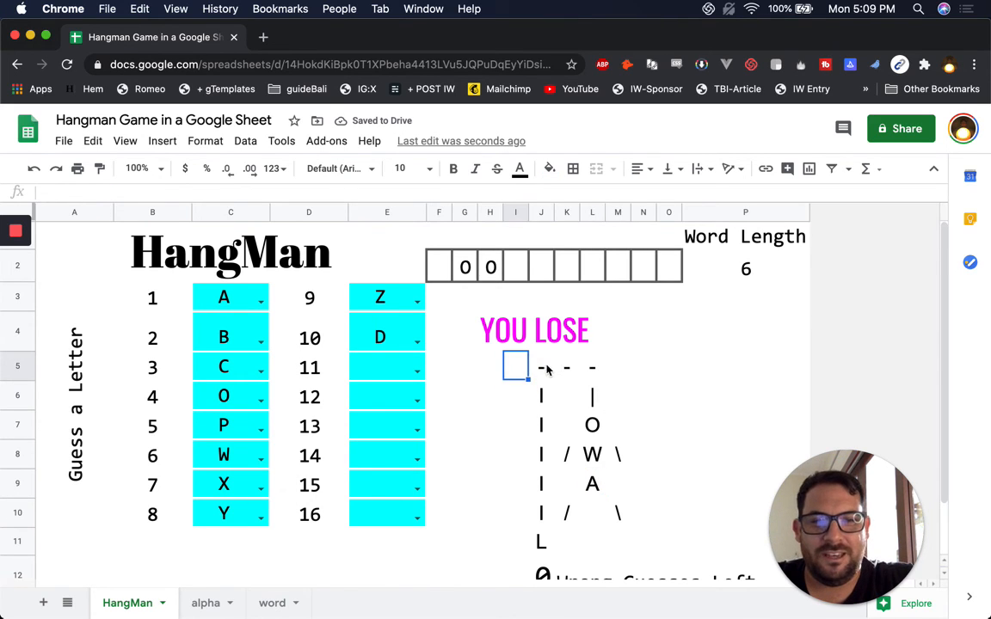
- Try an outer border around the hangman drawing in cells J5:M11 and undo it
{"action": "left_click", "coordinate": [535, 365]}
{"action": "left_click", "coordinate": [604, 484]}
{"action": "left_click_drag", "start_coordinate": [605, 484], "coordinate": [596, 508]}
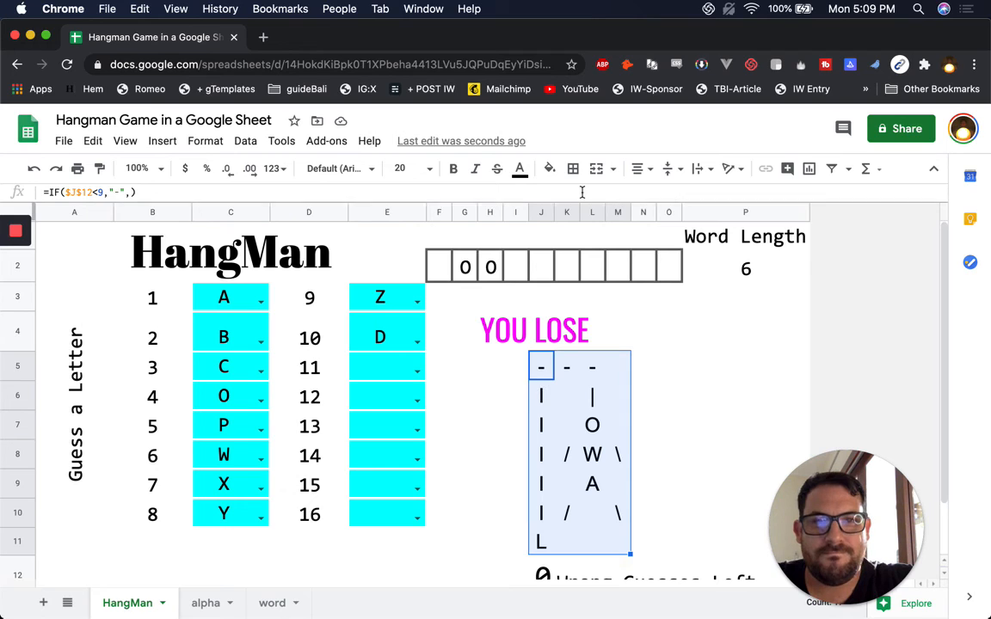
{"action": "left_click", "coordinate": [572, 168]}
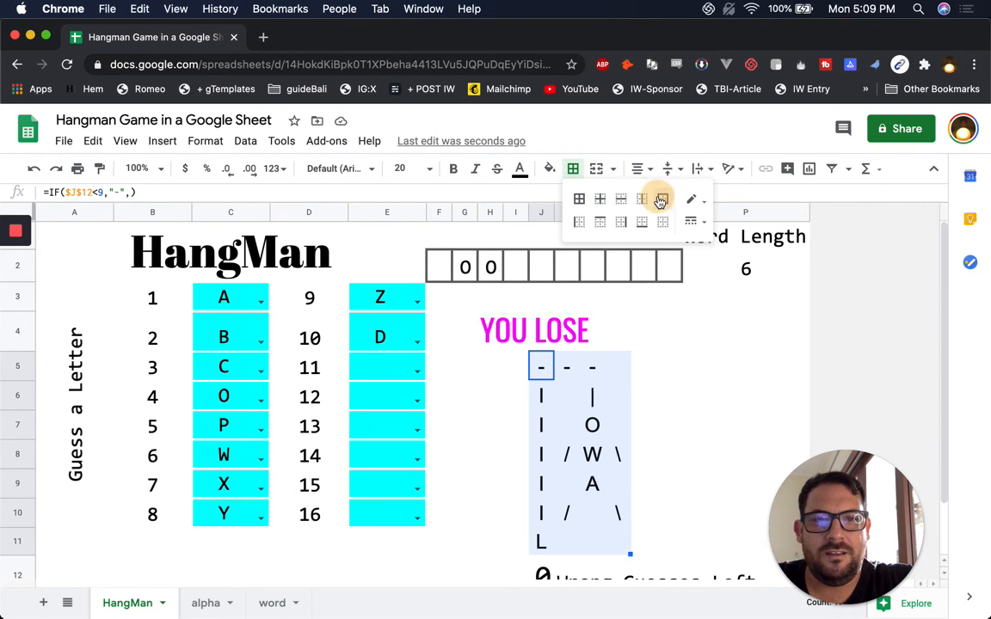
{"action": "left_click", "coordinate": [661, 200]}
{"action": "left_click", "coordinate": [663, 375]}
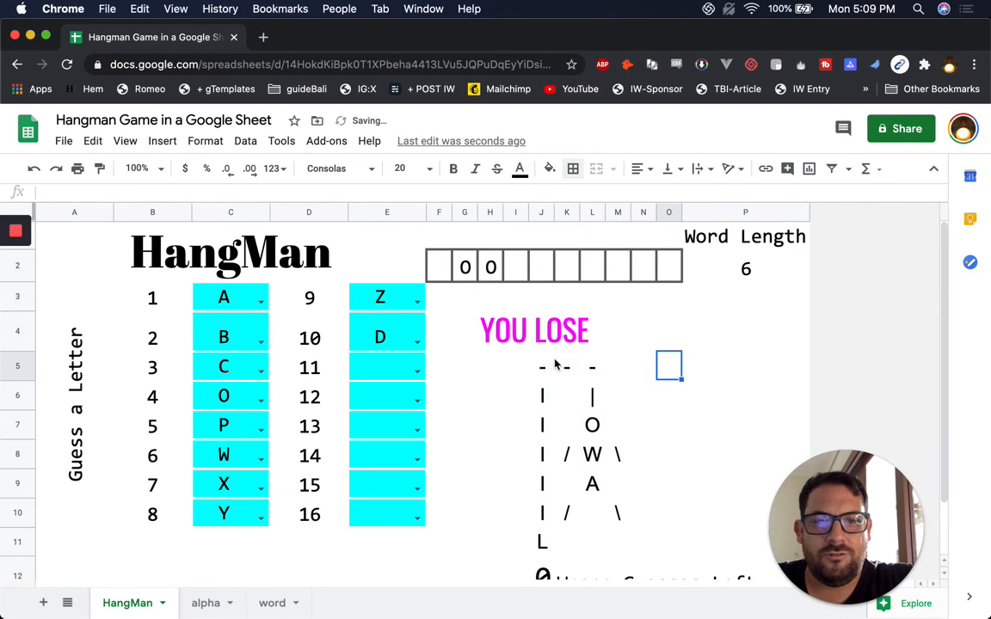
{"action": "key", "text": "ctrl+z"}
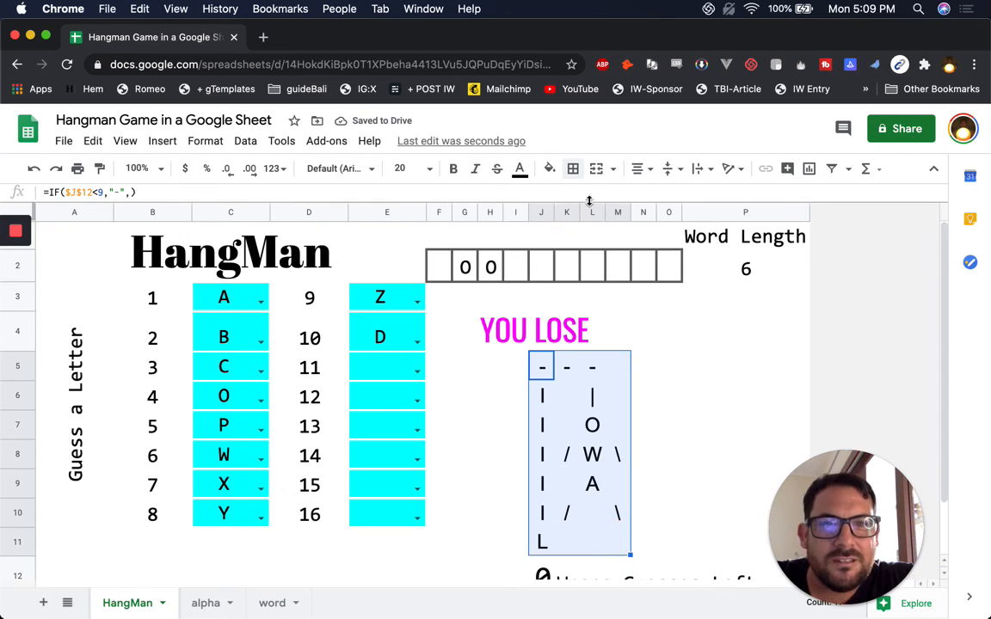
- Frame the hangman drawing in cells J5:M11 with a grey, medium-thick solid border around the outside only
{"action": "left_click", "coordinate": [575, 171]}
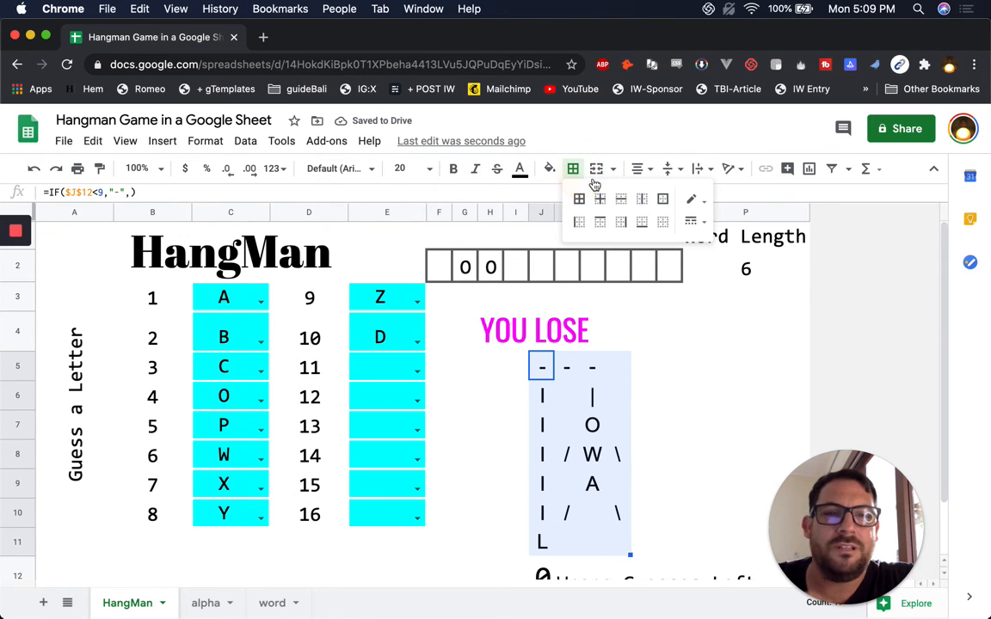
{"action": "left_click", "coordinate": [693, 200]}
{"action": "left_click", "coordinate": [762, 255]}
{"action": "left_click", "coordinate": [692, 200]}
{"action": "left_click", "coordinate": [692, 221]}
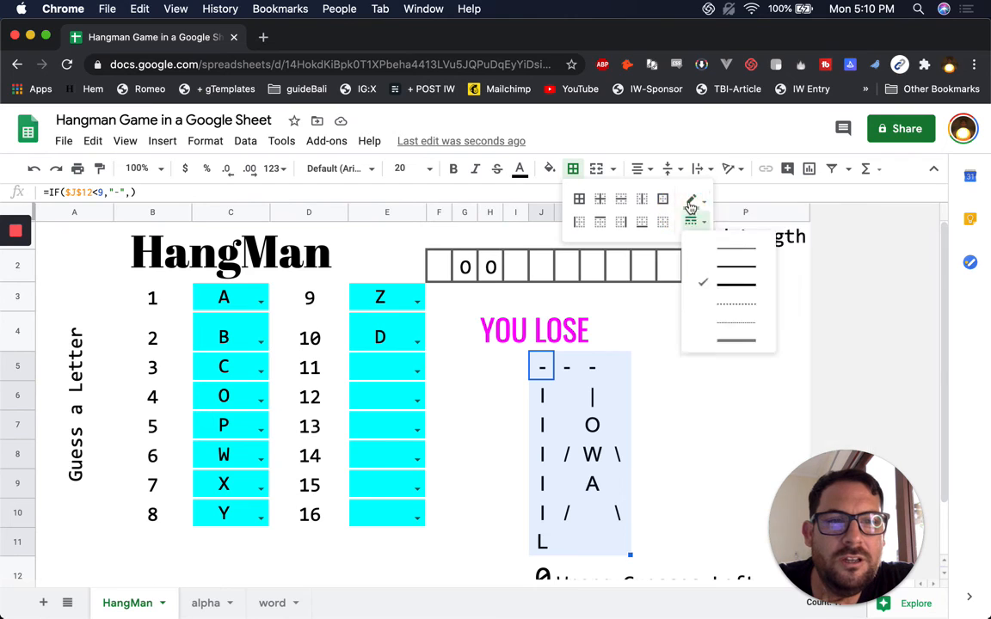
{"action": "left_click", "coordinate": [735, 266]}
{"action": "left_click", "coordinate": [579, 199]}
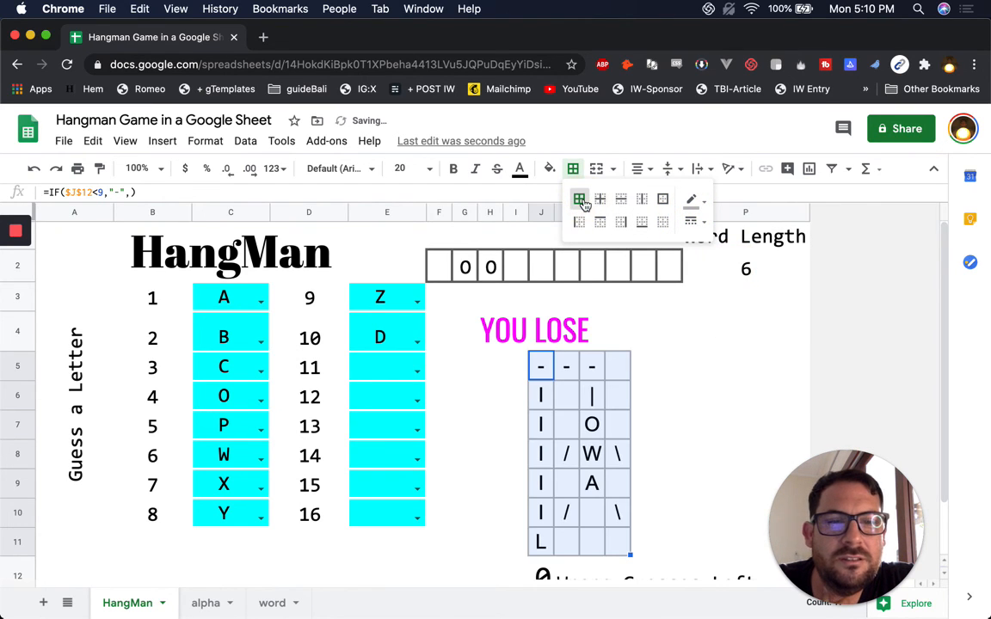
{"action": "left_click", "coordinate": [664, 223]}
{"action": "left_click", "coordinate": [662, 198]}
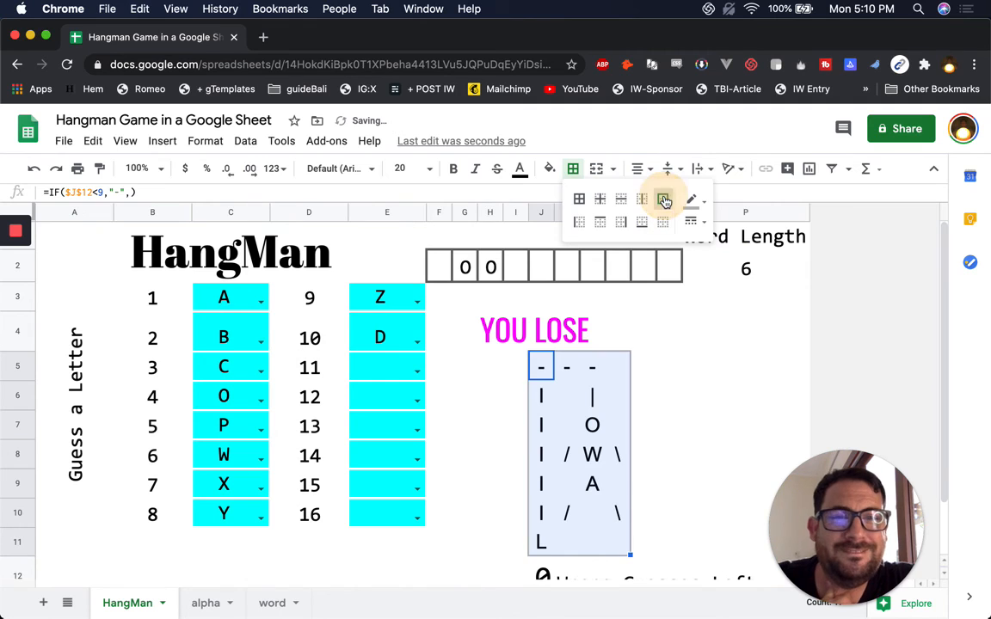
{"action": "left_click", "coordinate": [667, 427]}
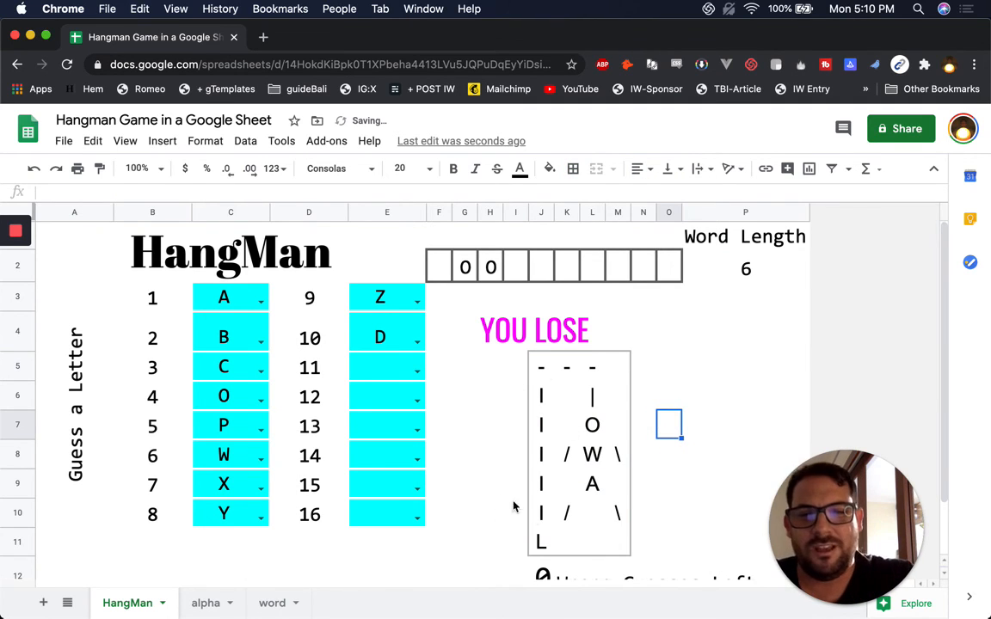
- Clear guesses 9 and 10 in cells E3:E4
{"action": "scroll", "coordinate": [477, 430], "scroll_direction": "down", "scroll_amount": 2}
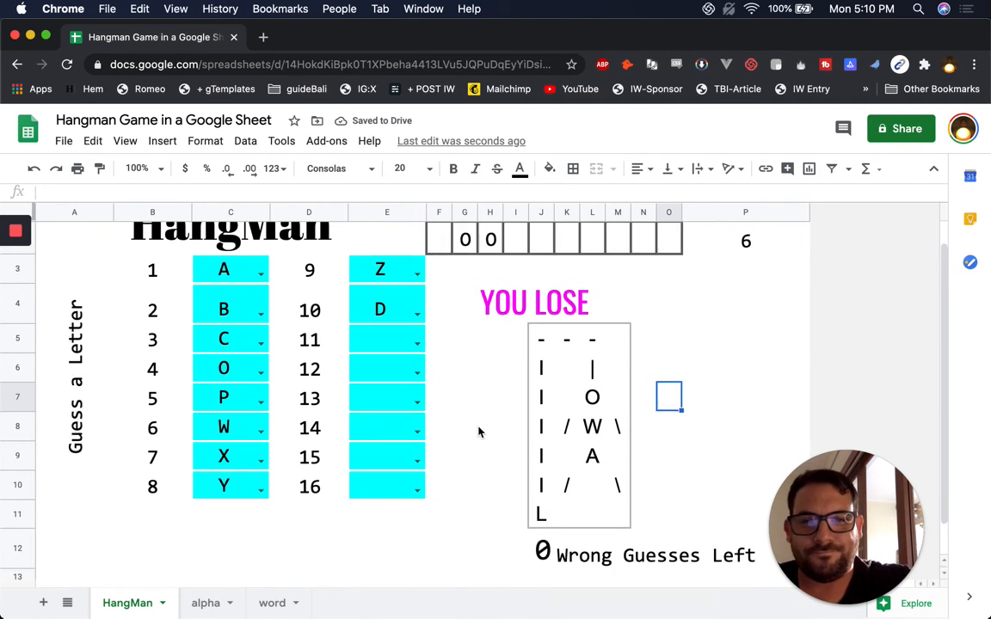
{"action": "left_click", "coordinate": [520, 282]}
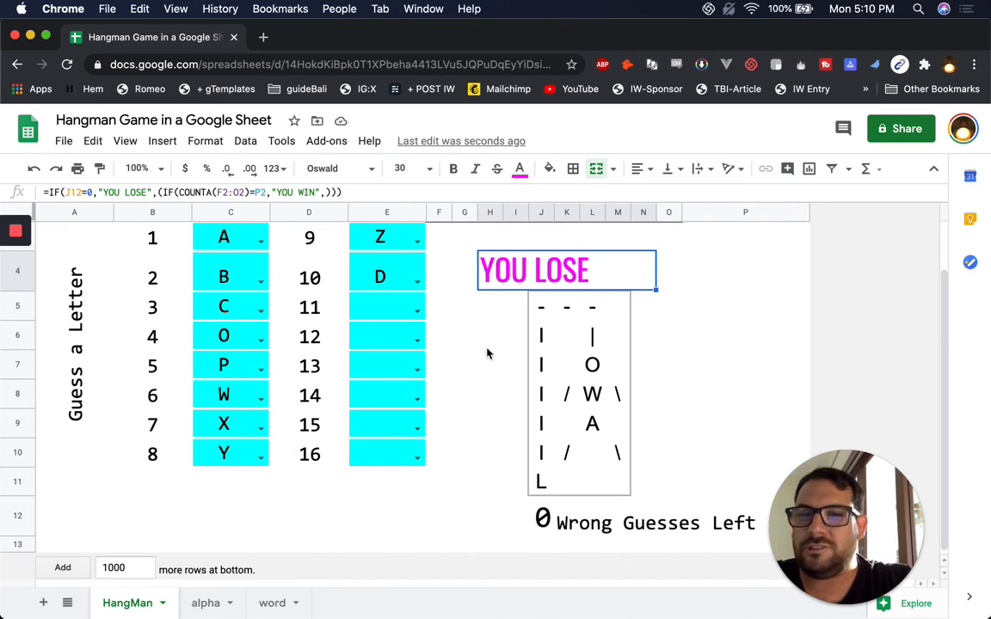
{"action": "scroll", "coordinate": [374, 303], "scroll_direction": "up", "scroll_amount": 1}
{"action": "left_click_drag", "start_coordinate": [376, 301], "coordinate": [381, 277]}
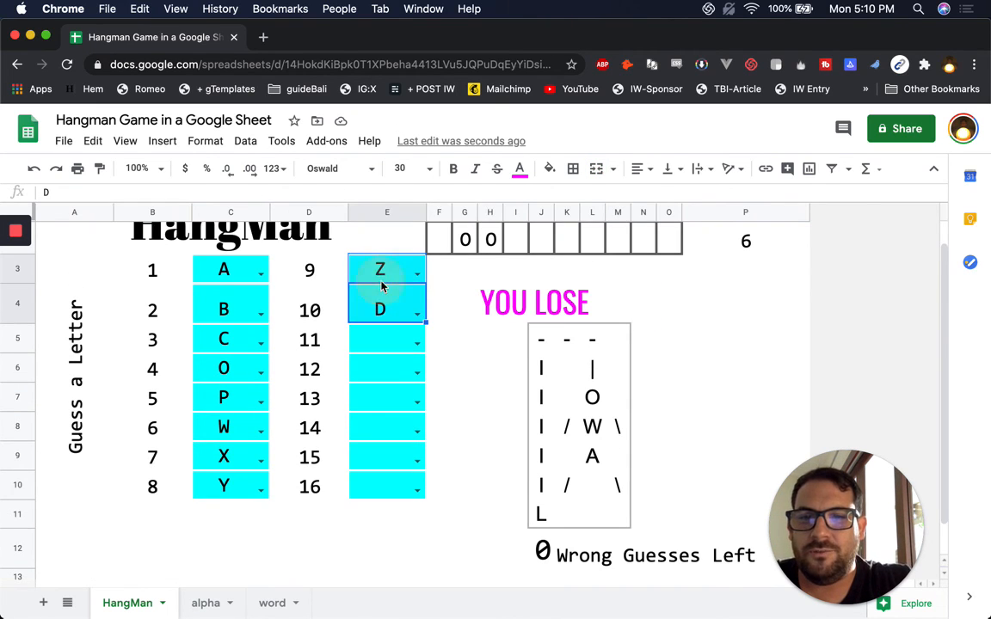
{"action": "key", "text": "Delete"}
- Enter the letters G, L and E as guesses 1 to 3 in cells C3 to C5 to test a winning round
{"action": "left_click", "coordinate": [235, 277]}
{"action": "type", "text": "G"}
{"action": "key", "text": "Return"}
{"action": "type", "text": "L"}
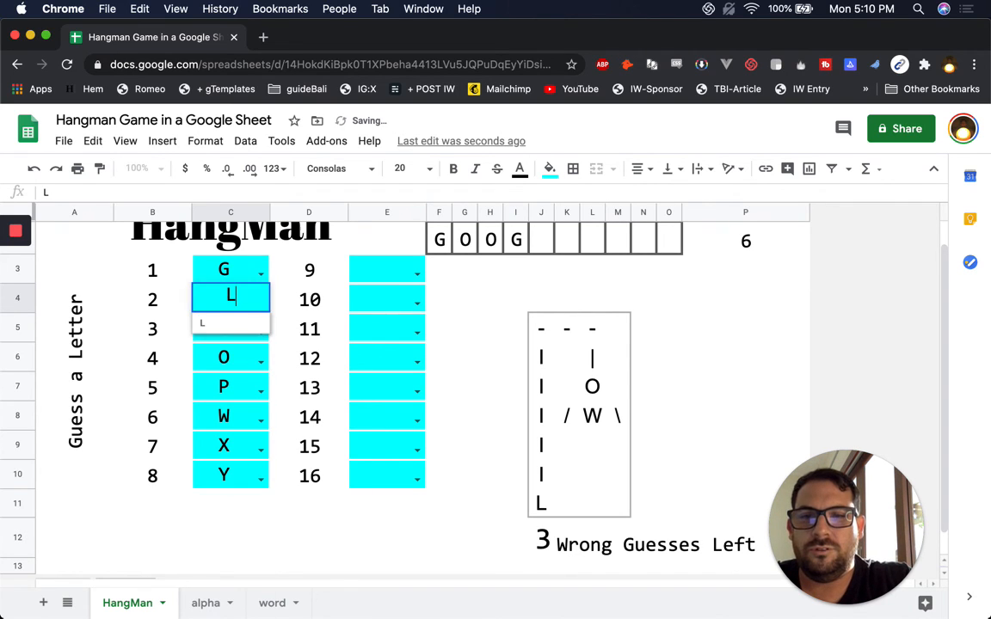
{"action": "key", "text": "Return"}
{"action": "type", "text": "E"}
{"action": "key", "text": "Return"}
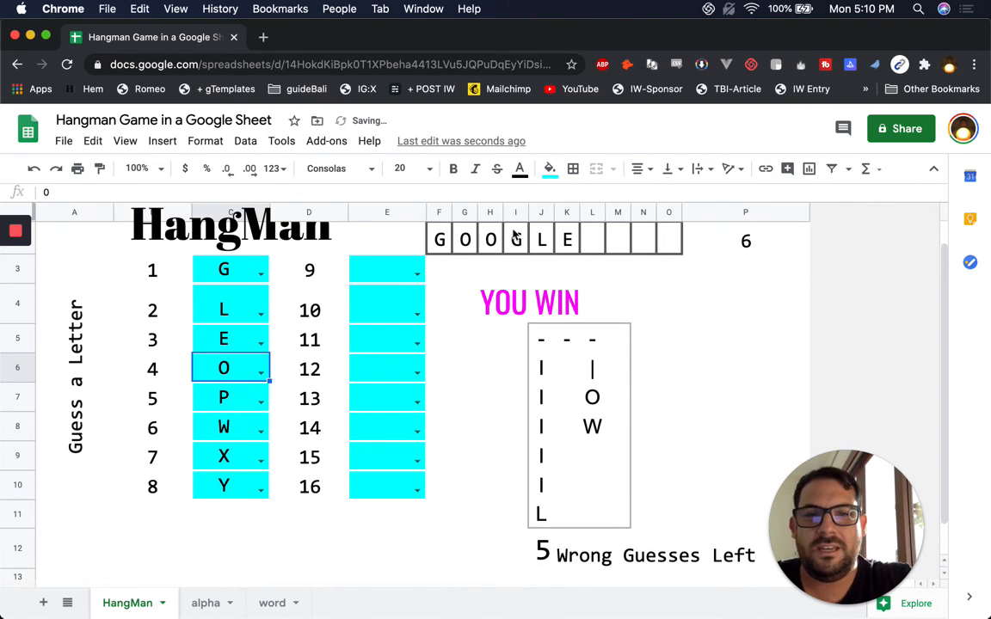
- Clear guesses 1 to 8 in cells C3:C10 to reset the game
{"action": "scroll", "coordinate": [550, 275], "scroll_direction": "up", "scroll_amount": 1}
{"action": "left_click_drag", "start_coordinate": [256, 306], "coordinate": [241, 517]}
{"action": "key", "text": "Delete"}
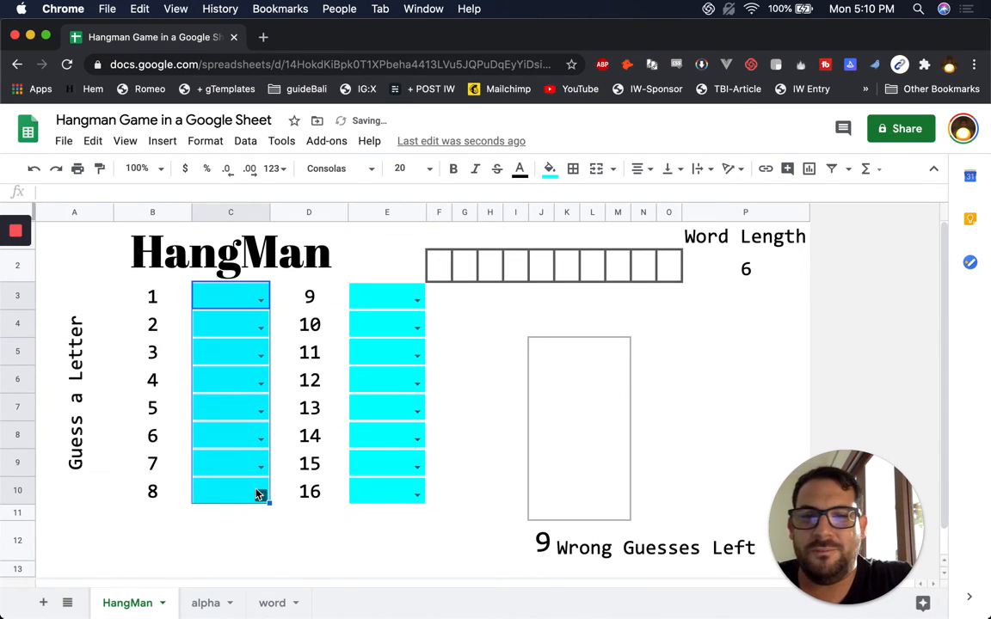
{"action": "left_click", "coordinate": [202, 233]}
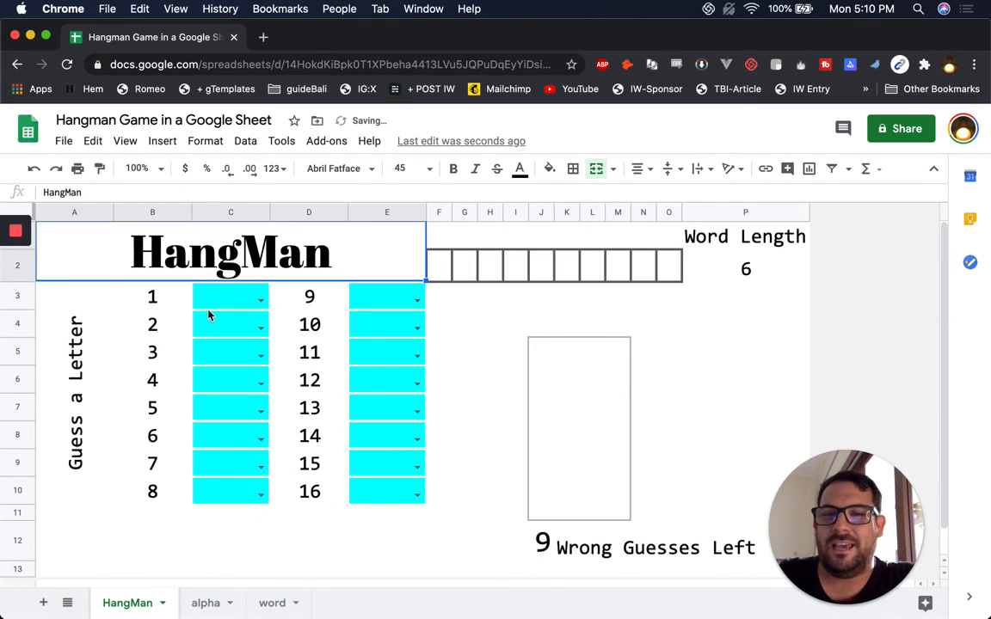
- Review the secret word's letters in row 3 of the word sheet and return to the HangMan sheet
{"action": "left_click", "coordinate": [213, 303]}
{"action": "left_click", "coordinate": [272, 603]}
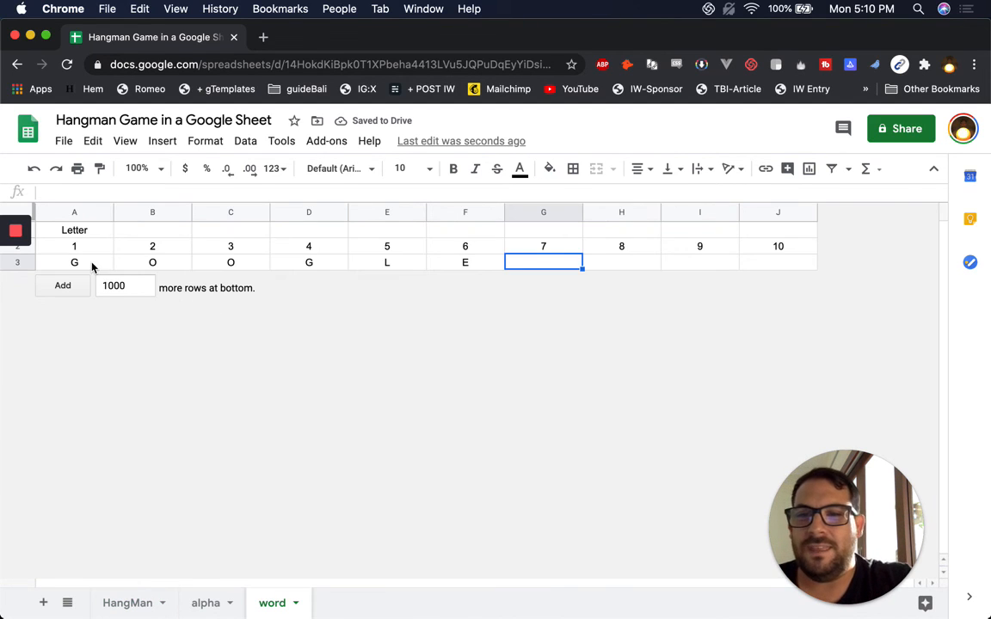
{"action": "left_click_drag", "start_coordinate": [78, 263], "coordinate": [487, 263]}
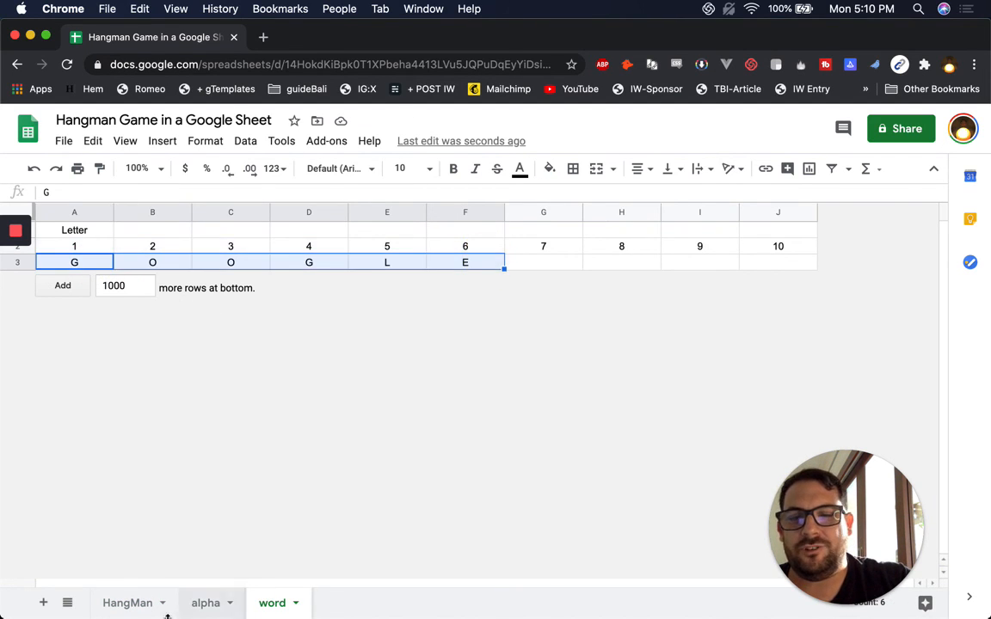
{"action": "left_click", "coordinate": [127, 603]}
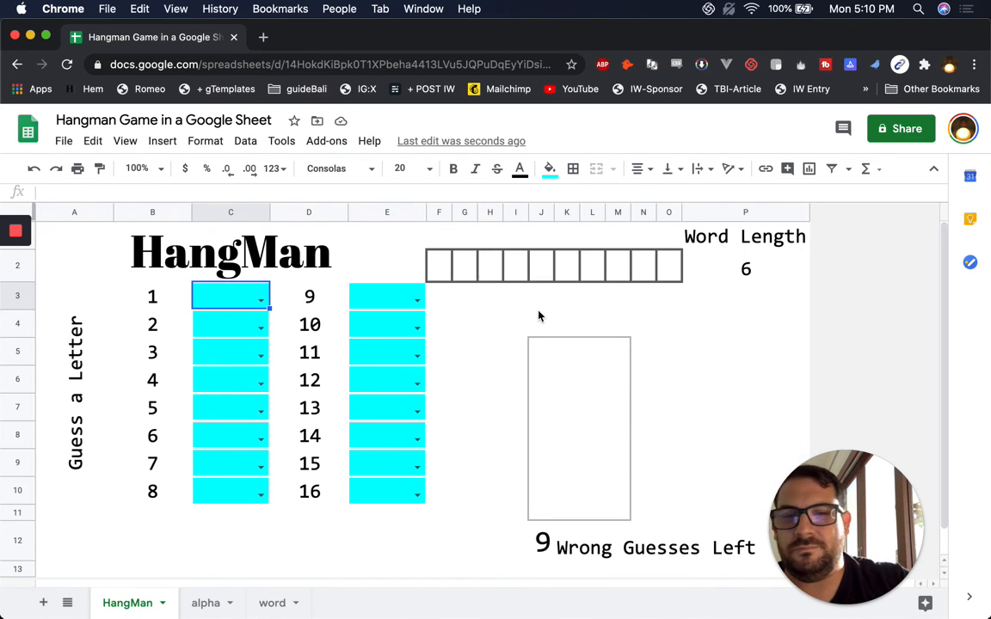
- Review the formulas behind the first letter box F2, the word length P2 and the wrong-guess counter J12
{"action": "left_click", "coordinate": [438, 273]}
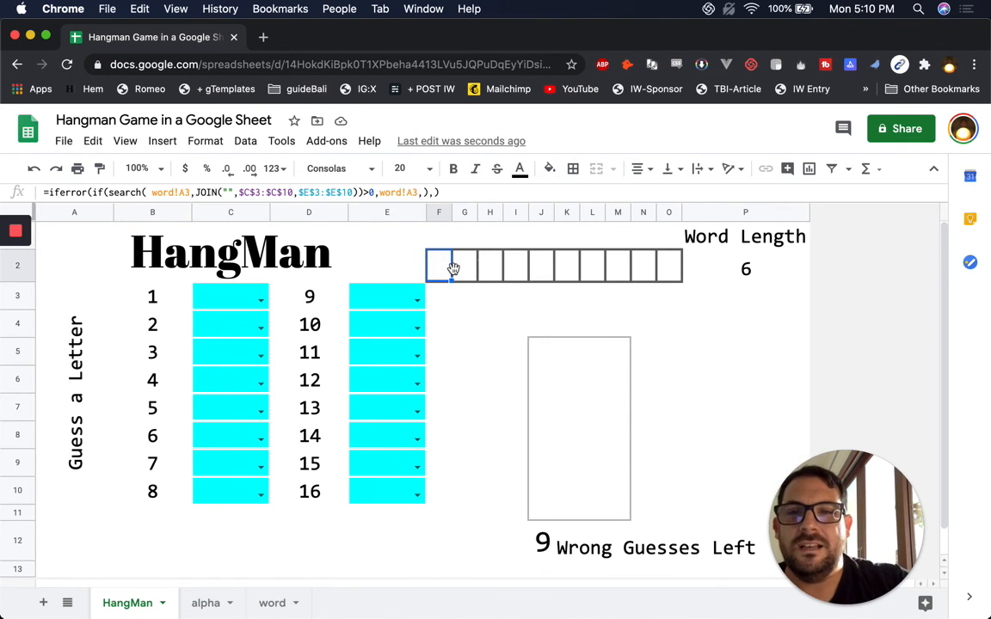
{"action": "left_click", "coordinate": [733, 270]}
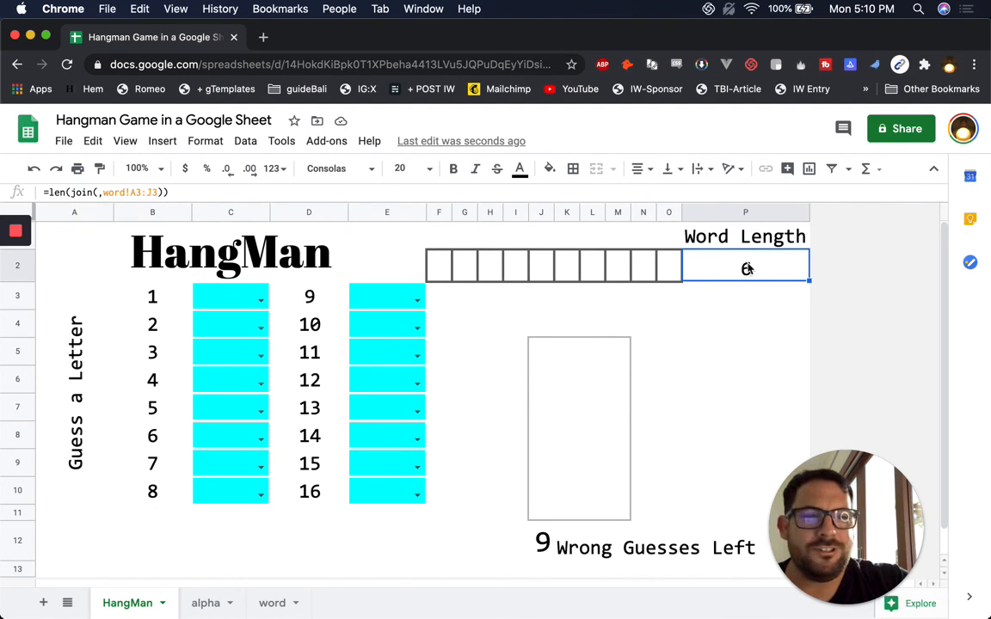
{"action": "left_click", "coordinate": [541, 542]}
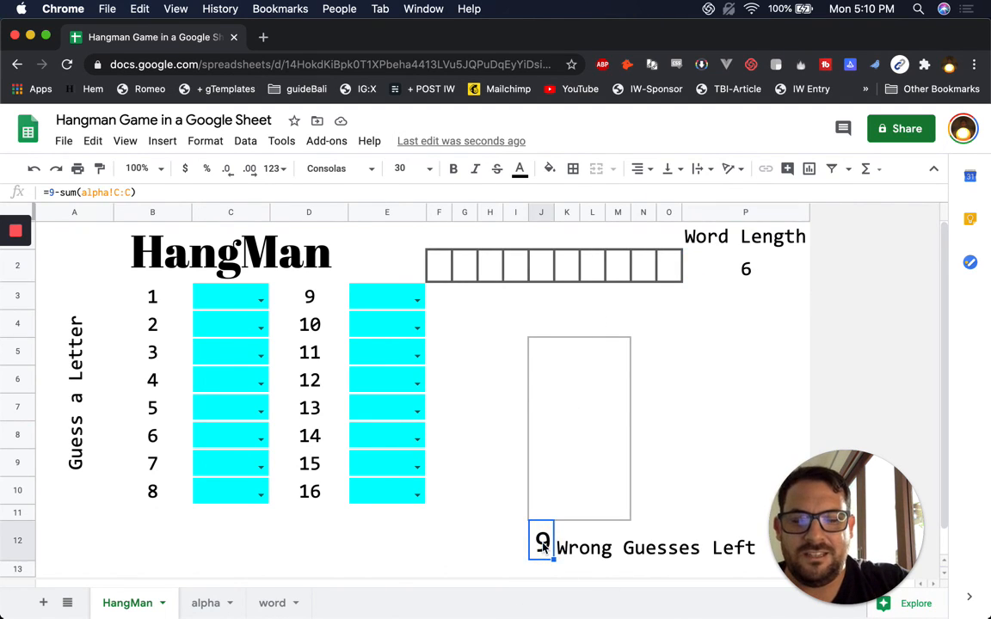
{"action": "left_click", "coordinate": [386, 296]}
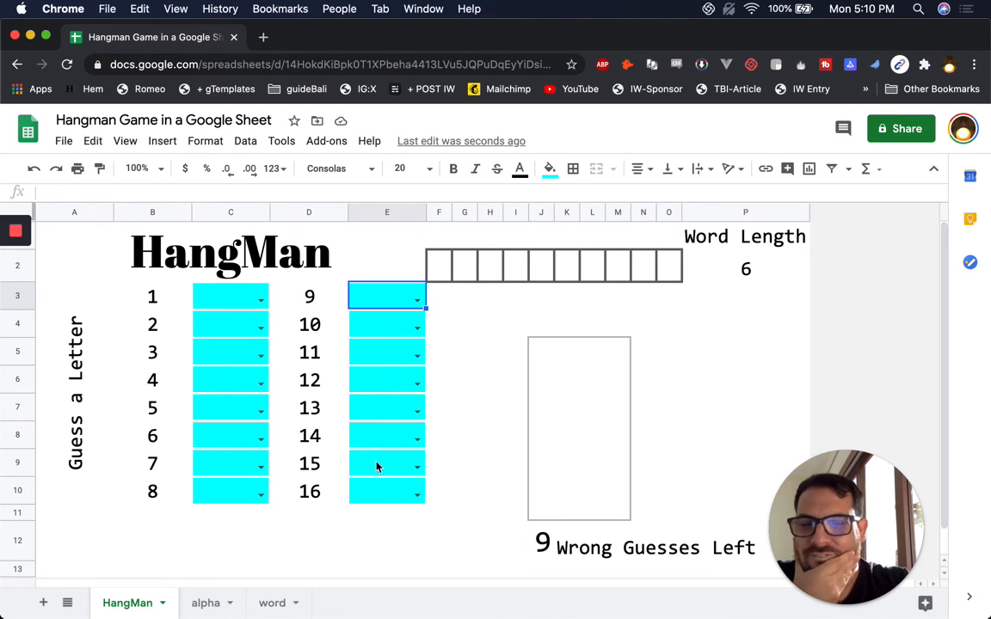
{"action": "left_click", "coordinate": [372, 497]}
{"action": "left_click", "coordinate": [312, 499]}
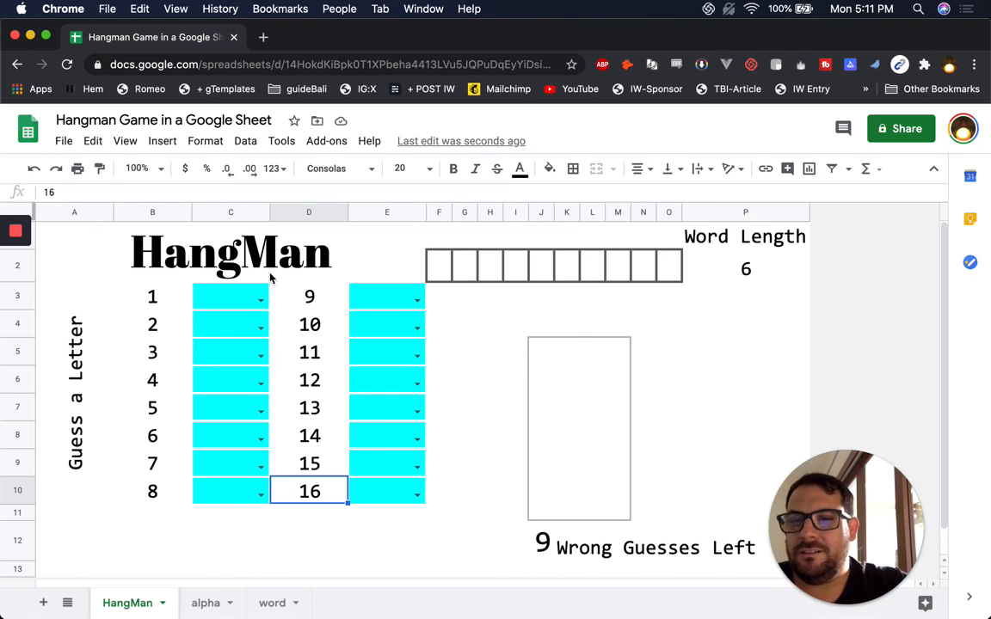
{"action": "left_click", "coordinate": [234, 297]}
{"action": "left_click", "coordinate": [199, 276]}
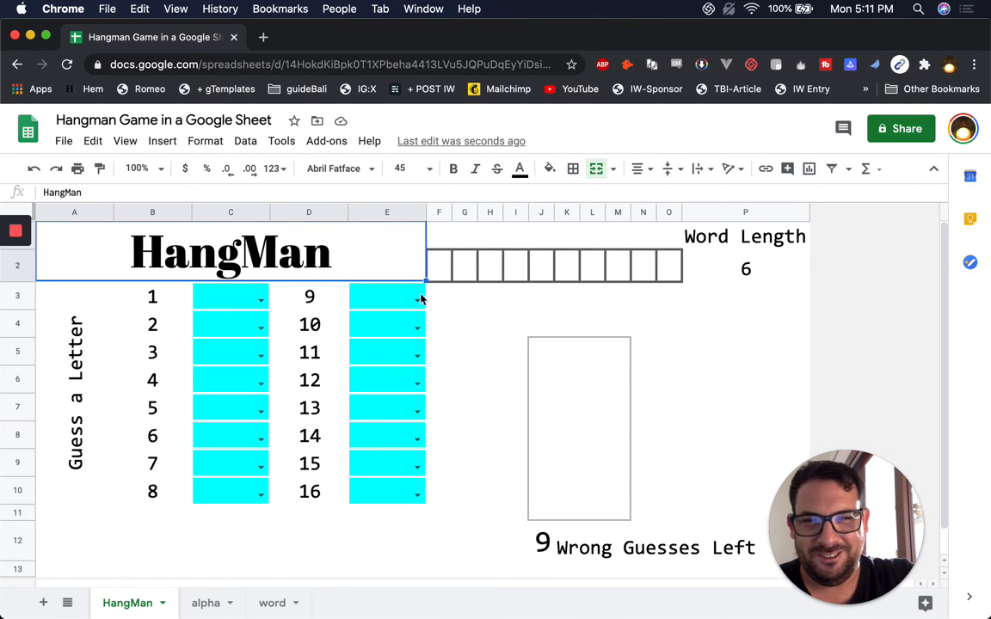
- Examine the search and JOIN parts of the formula in the first letter box F2, leaving it unedited
{"action": "left_click", "coordinate": [446, 271]}
{"action": "double_click", "coordinate": [445, 272]}
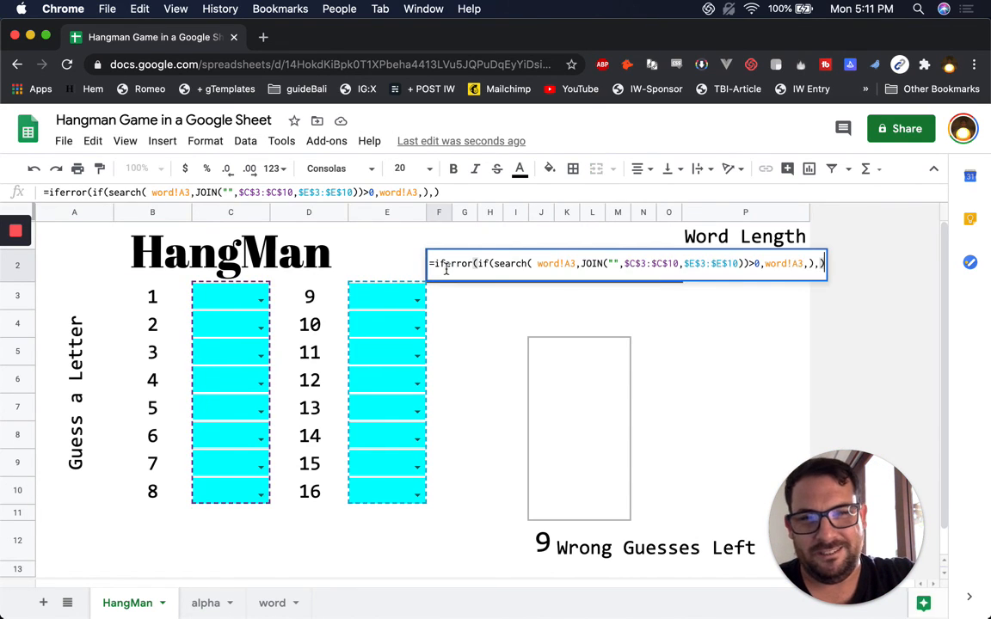
{"action": "left_click_drag", "start_coordinate": [491, 263], "coordinate": [529, 263]}
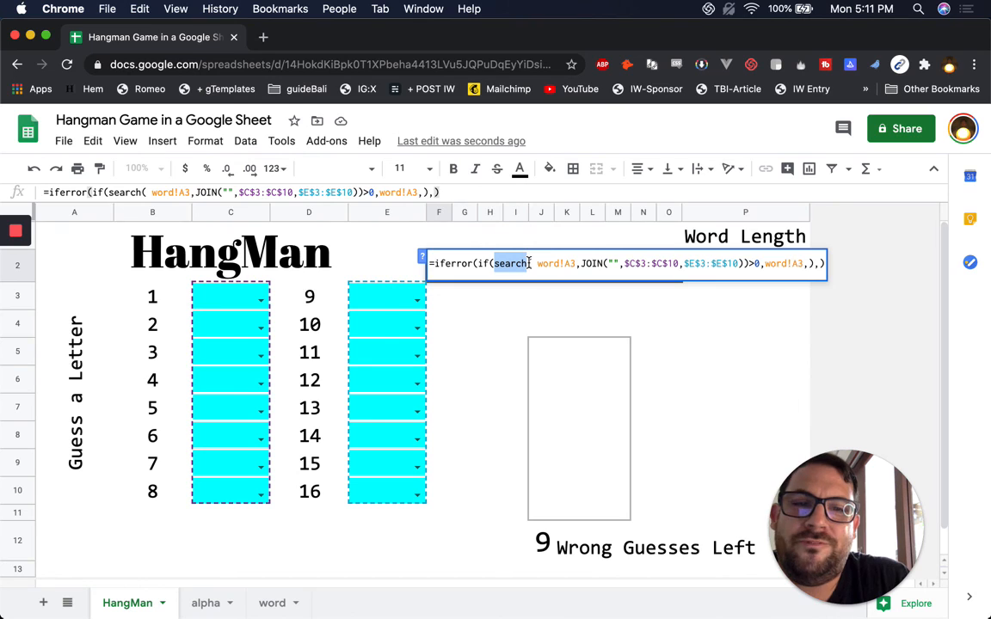
{"action": "left_click_drag", "start_coordinate": [580, 263], "coordinate": [599, 262]}
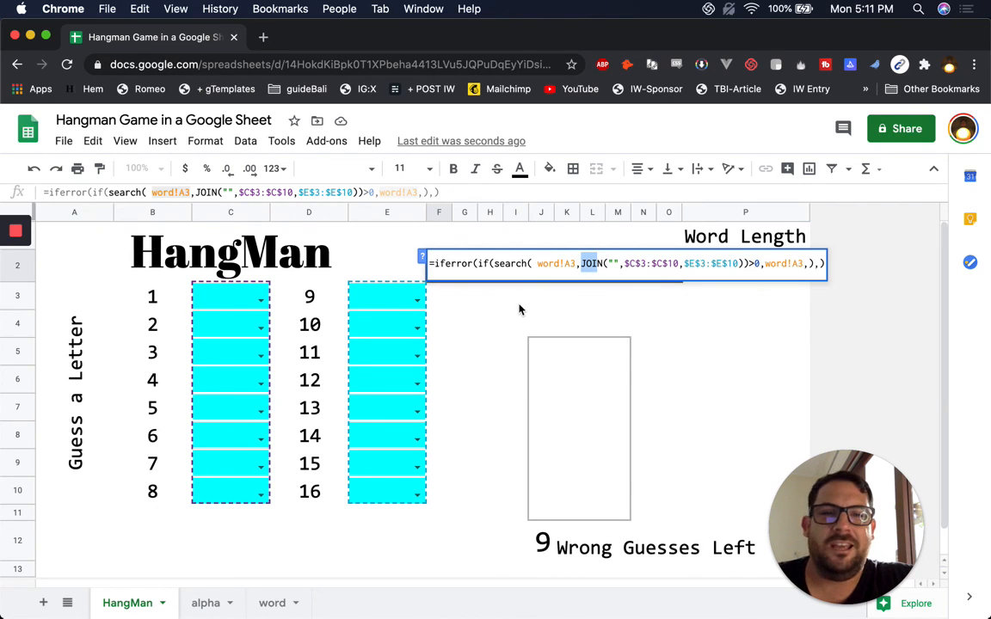
{"action": "key", "text": "Escape"}
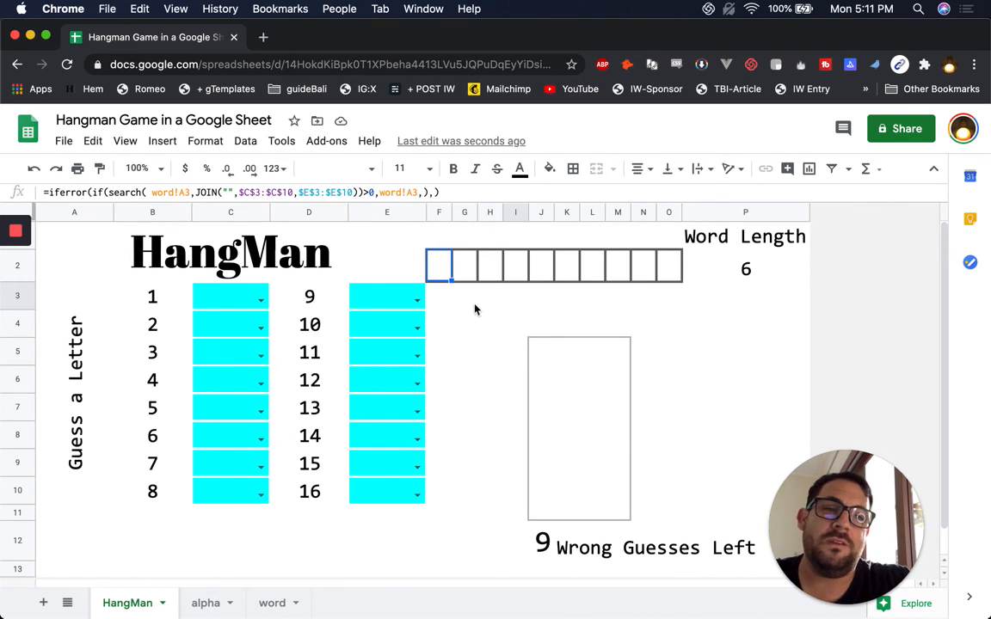
- Look through the letter choices for guess 9 in cell E3 and the formula of the win/lose message in row 4
{"action": "left_click", "coordinate": [416, 299]}
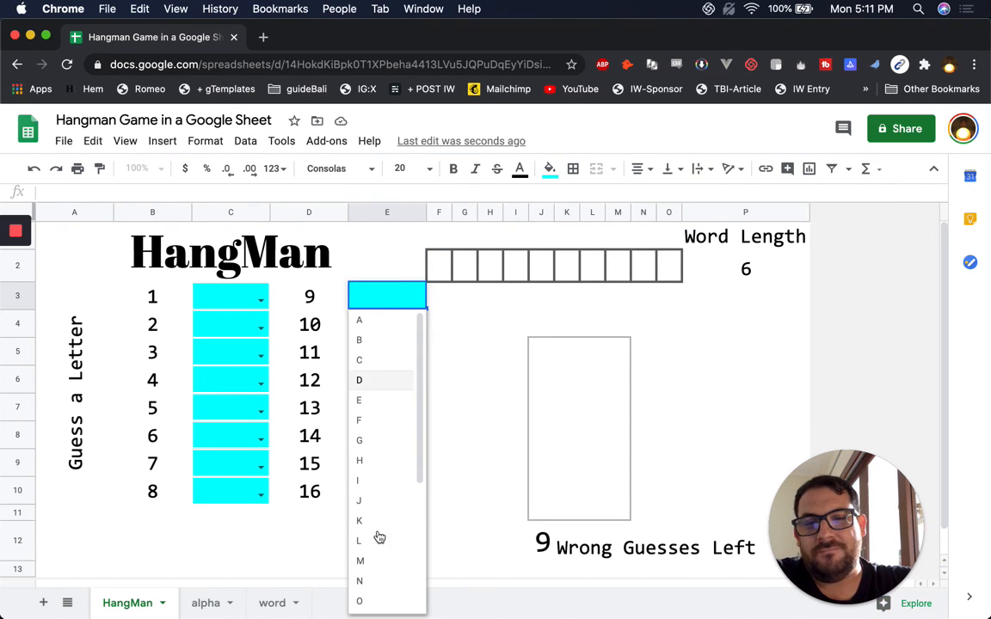
{"action": "scroll", "coordinate": [379, 473], "scroll_direction": "down", "scroll_amount": 3}
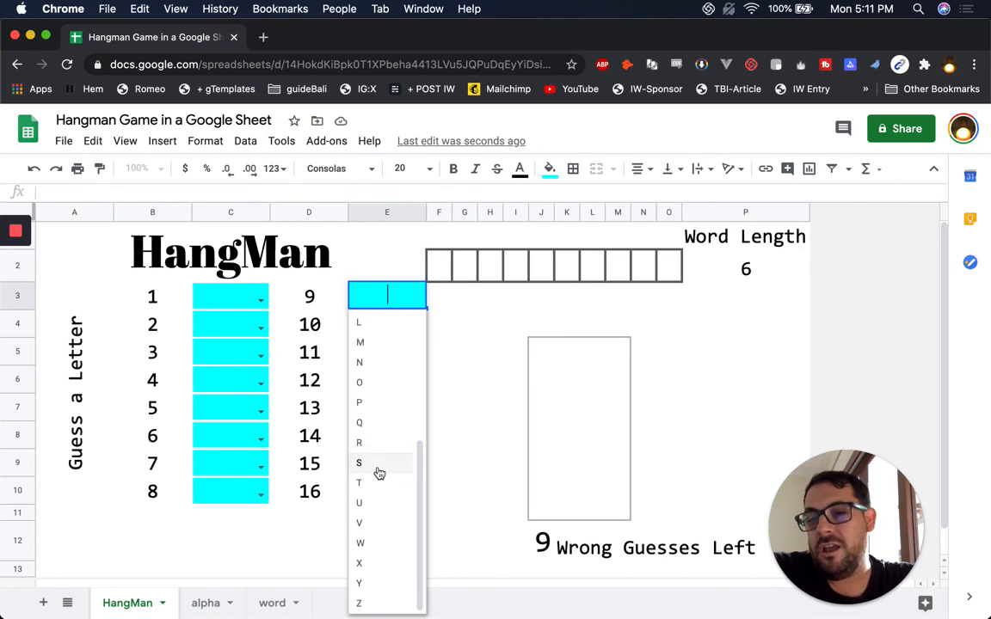
{"action": "left_click", "coordinate": [464, 349]}
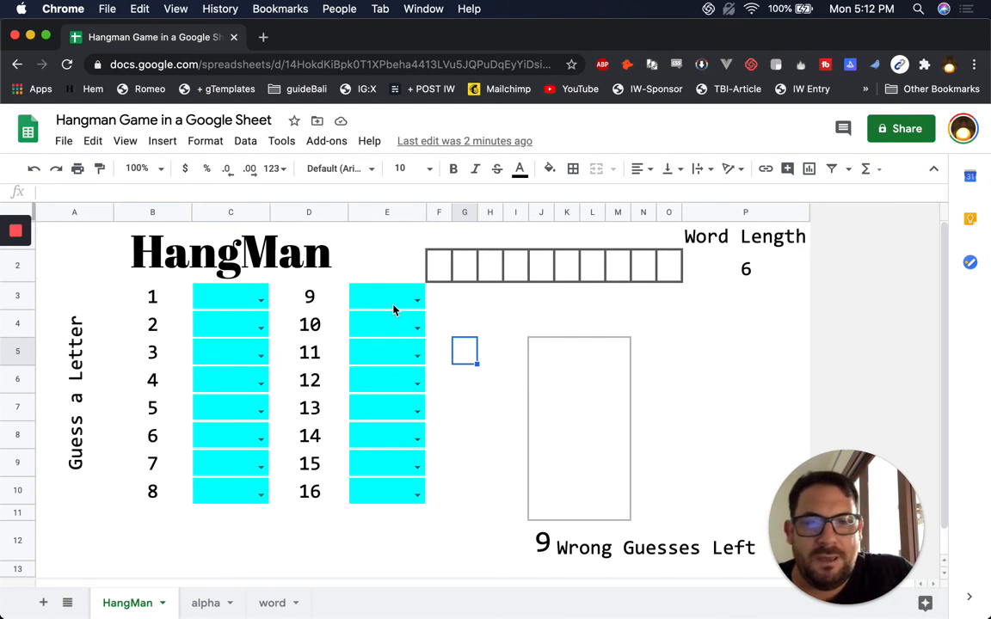
{"action": "left_click", "coordinate": [484, 326]}
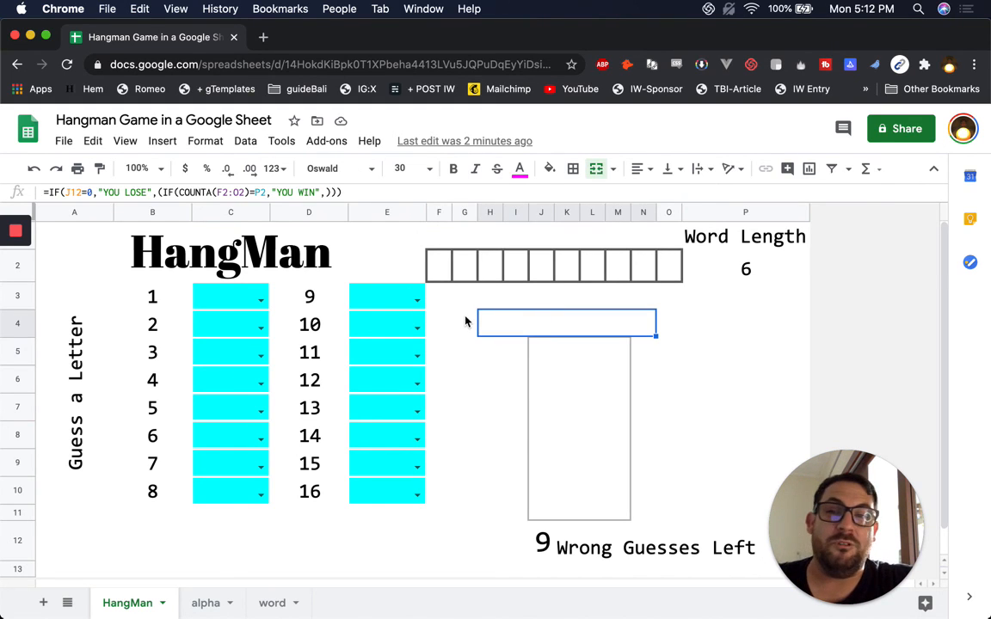